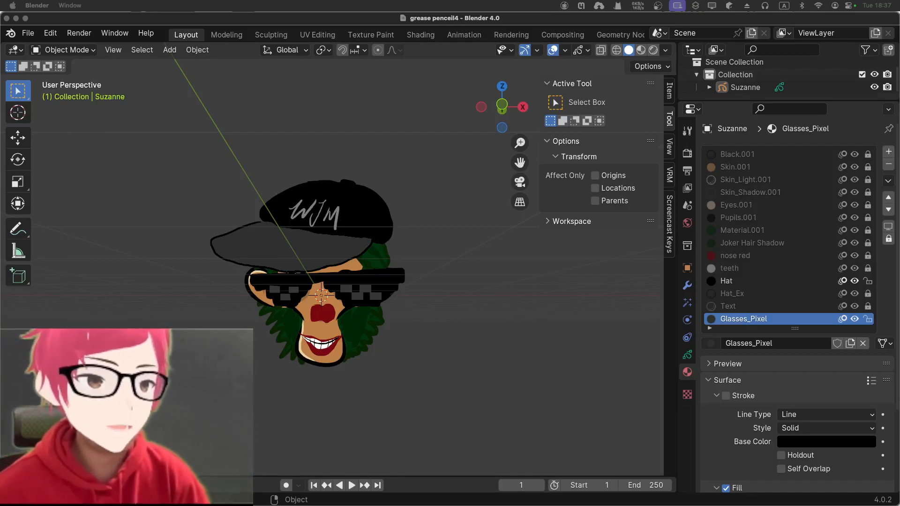
Step: Add a new layer to the grease pencil object and rename it Body_Fur
left_click(687, 356)
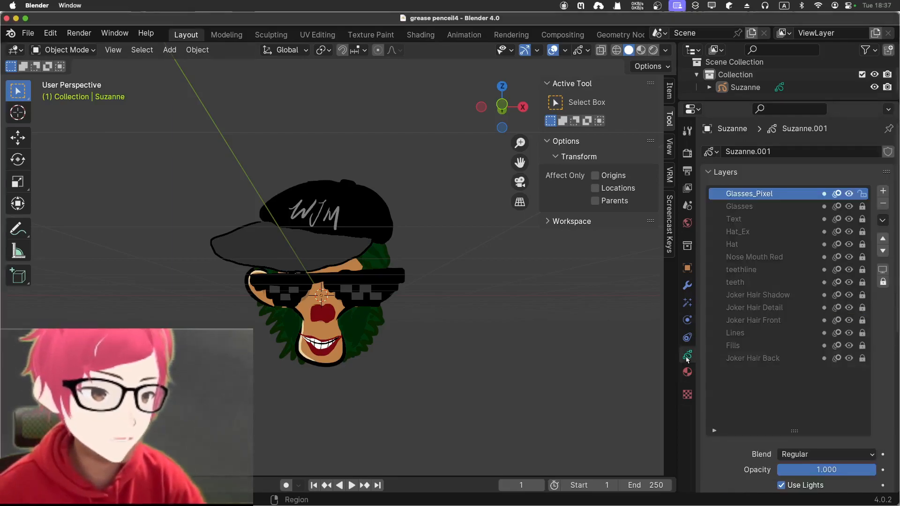
left_click(883, 190)
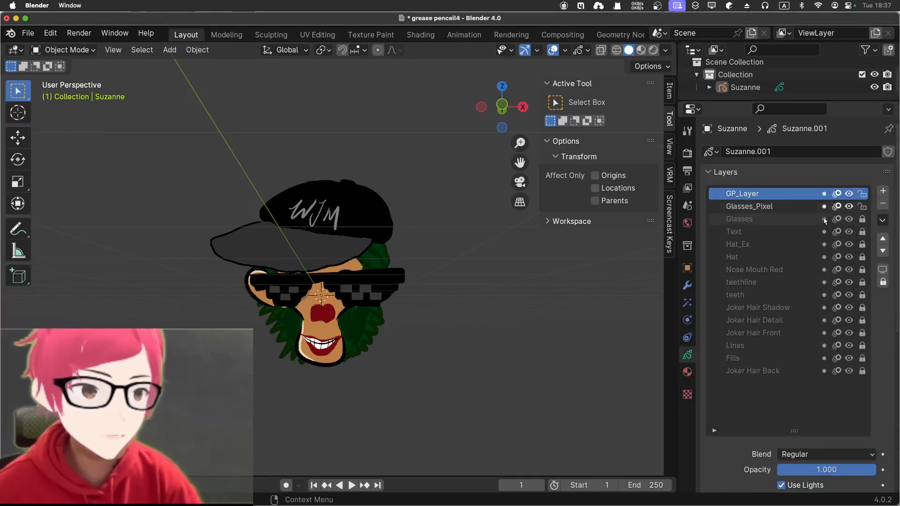
double_click(757, 196)
type("Body")
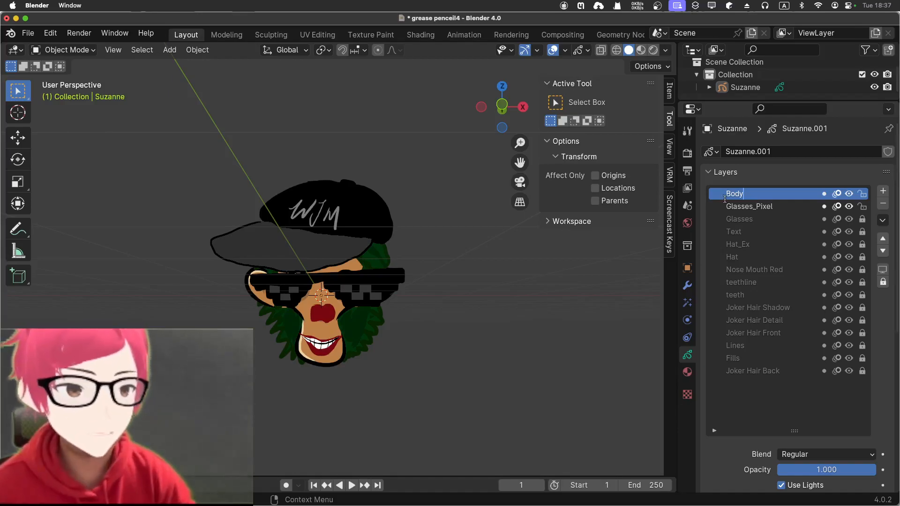
type("_Fur")
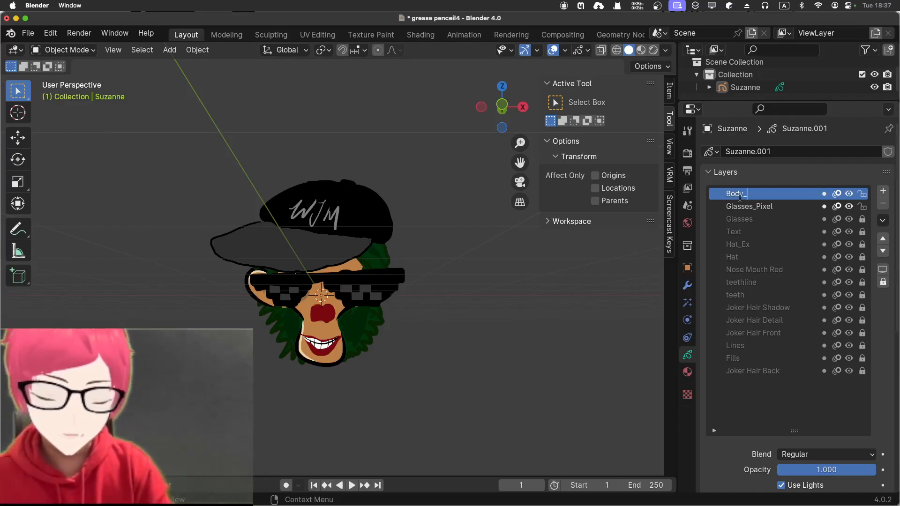
key("Return")
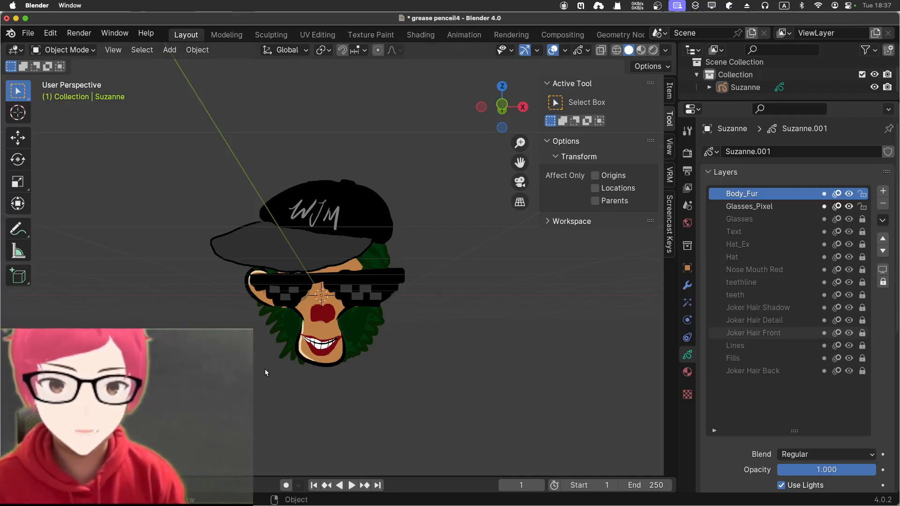
Step: Show the character in front view and add a new material named Fur in its own slot
key("KP_1")
scroll(356, 349, "down", 5)
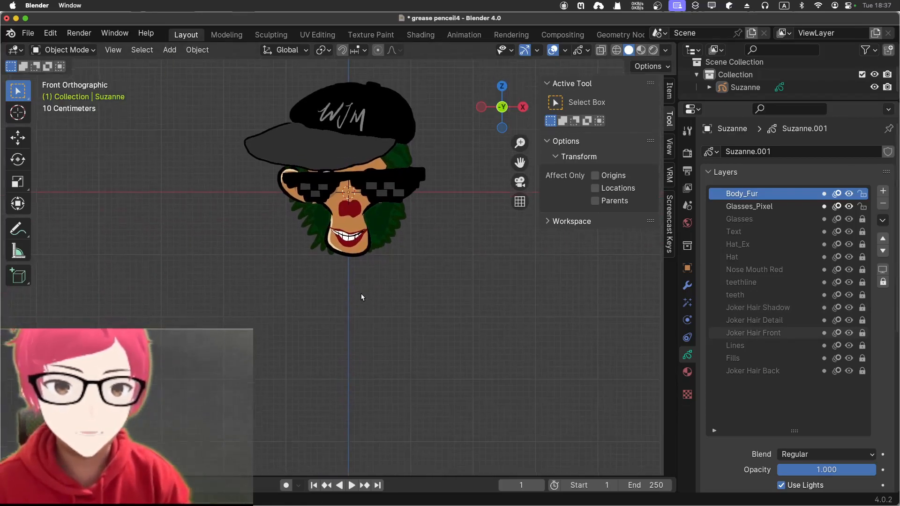
middle_click_drag(359, 383, 360, 344, "shift")
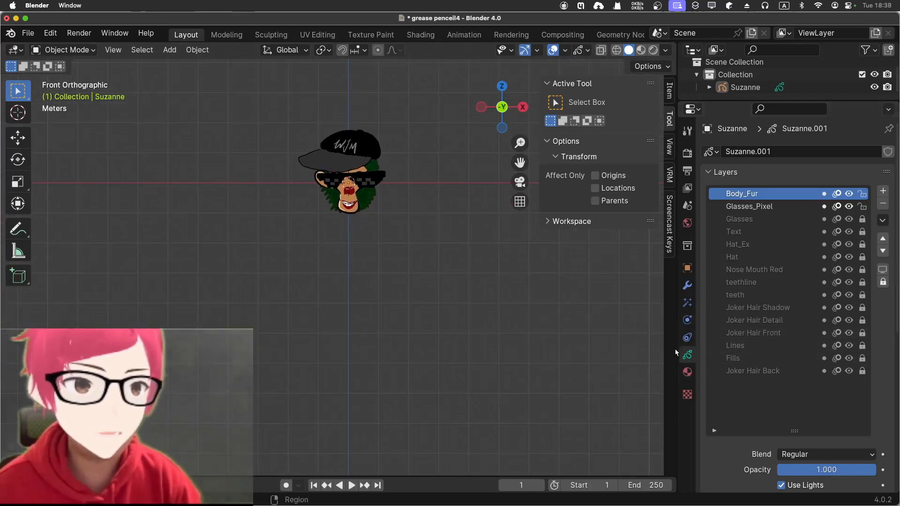
left_click(687, 372)
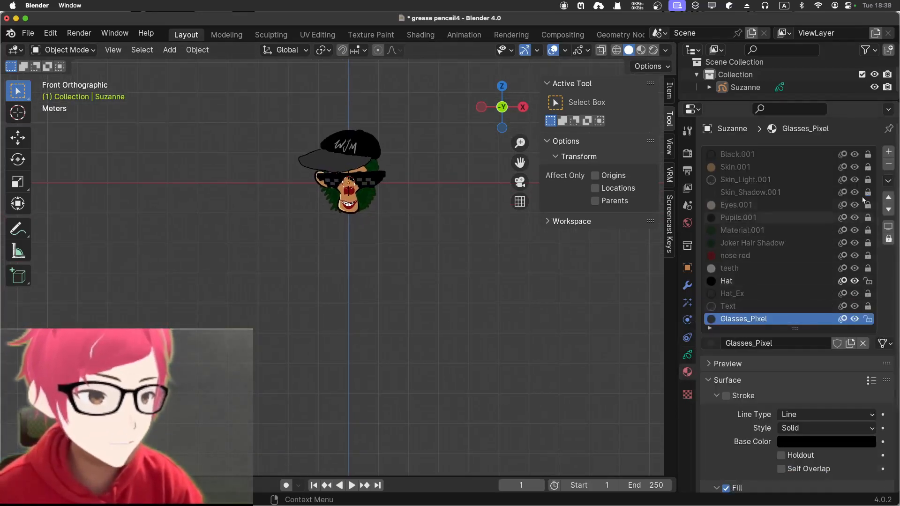
left_click(888, 151)
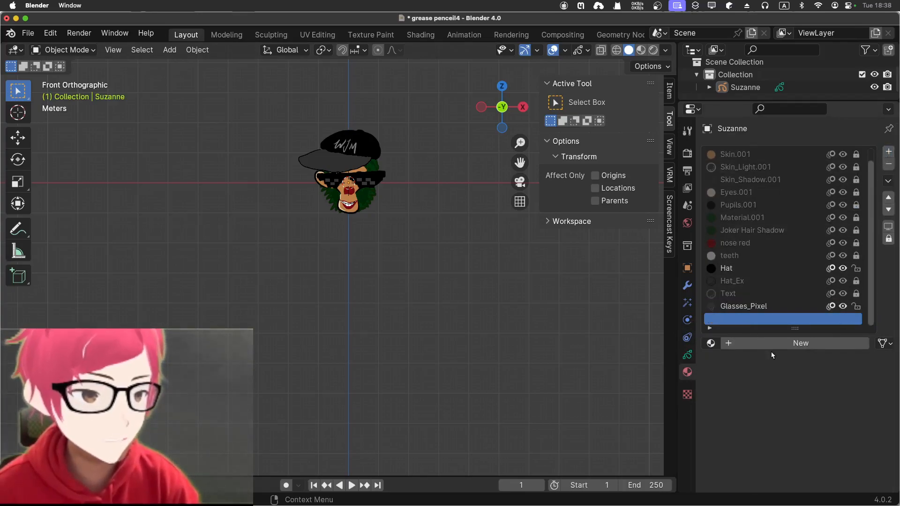
left_click(758, 344)
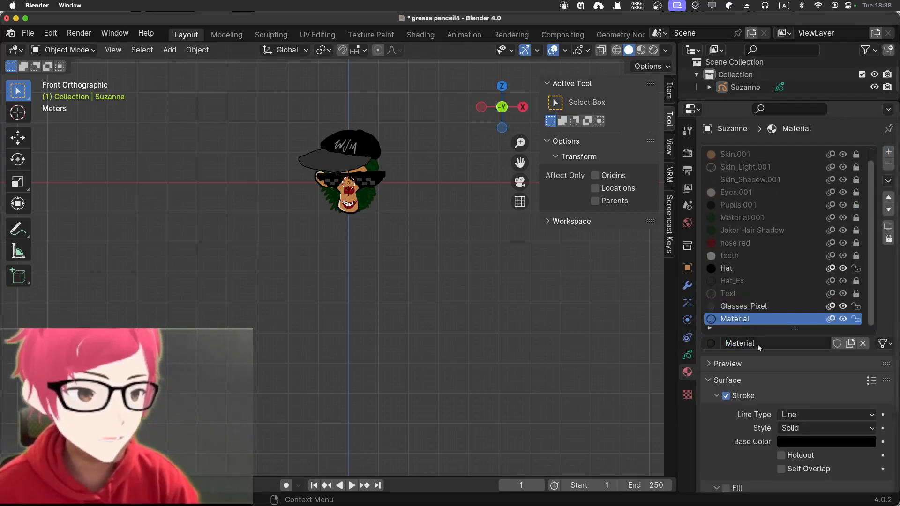
double_click(757, 343)
type("Fur")
key("Return")
Step: Enable the fill on the Fur material, keeping its stroke on with line type Line and style Solid
scroll(752, 432, "down", 4)
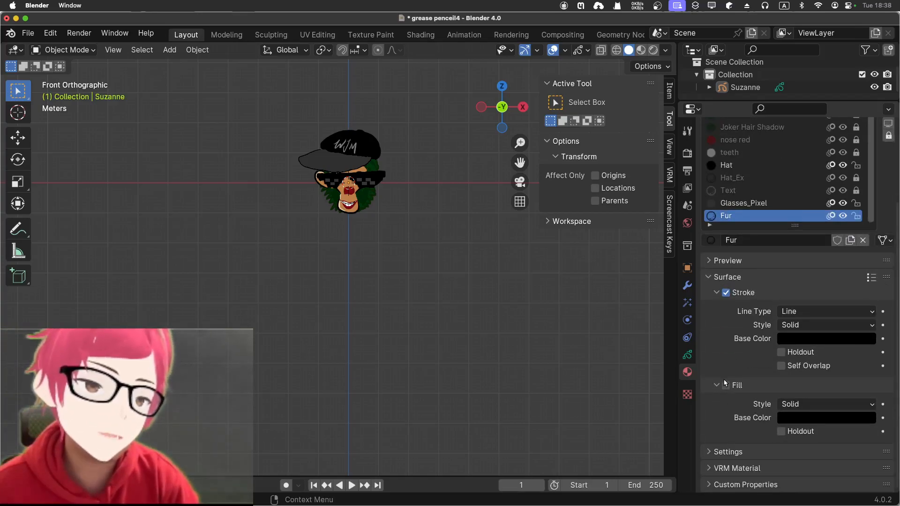
scroll(355, 175, "up", 5)
middle_click_drag(395, 139, 398, 347, "shift")
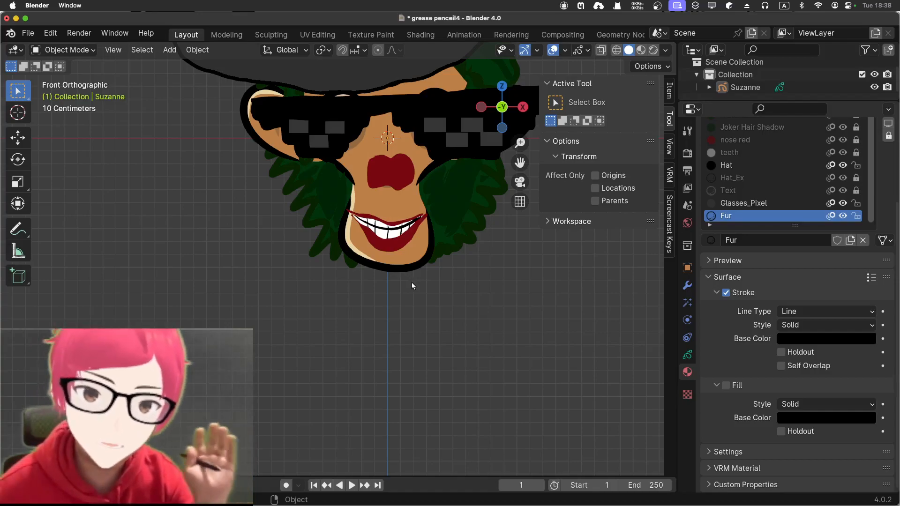
scroll(315, 136, "up", 1)
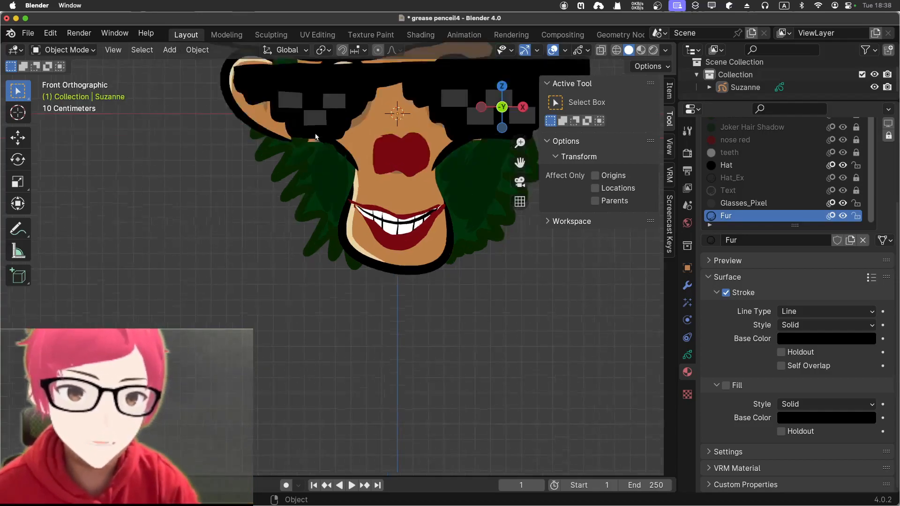
scroll(315, 136, "up", 2)
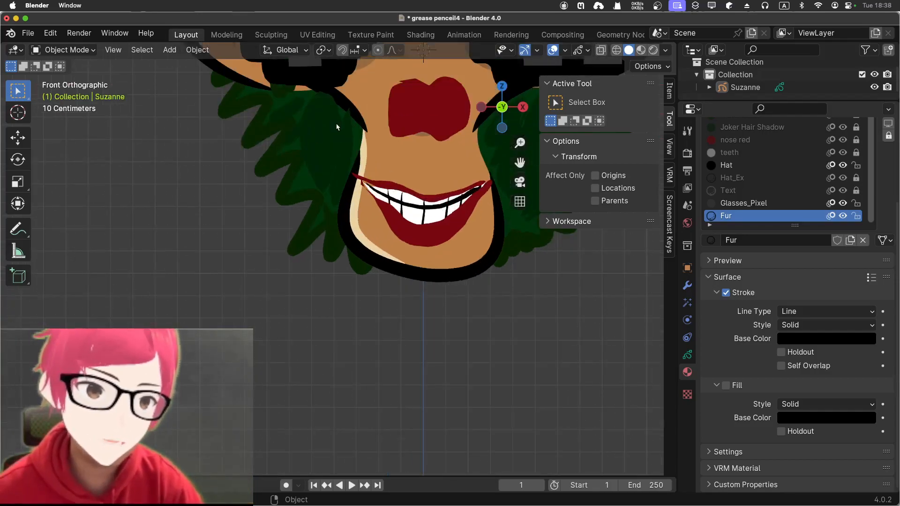
scroll(337, 126, "down", 5)
scroll(336, 128, "down", 1)
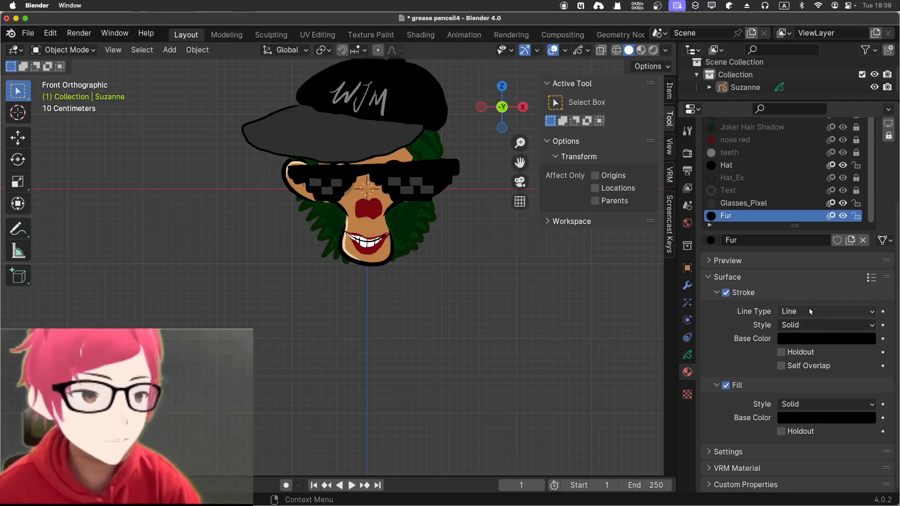
left_click(797, 325)
left_click(798, 326)
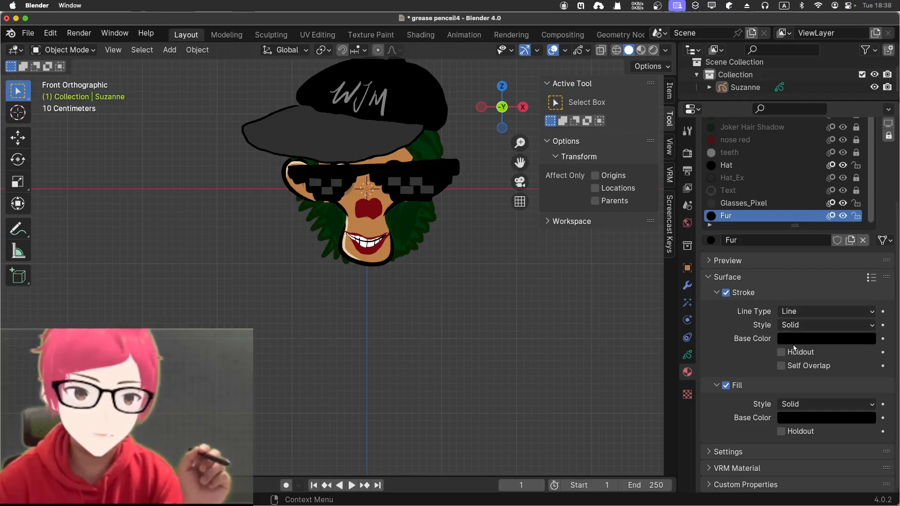
left_click(801, 326)
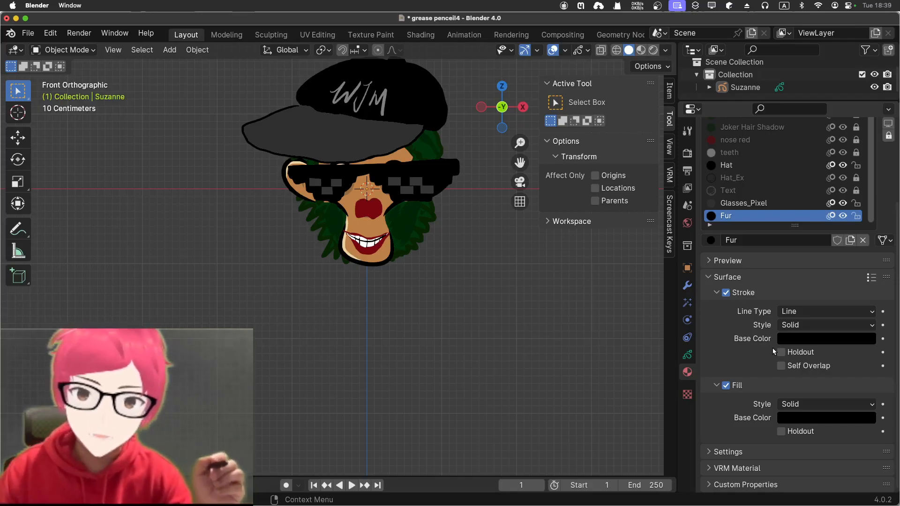
Step: Set the Fur material's fill base color to a dark orange-brown
left_click(795, 417)
left_click_drag(867, 295, 866, 283)
left_click(788, 311)
mouse_move(788, 311)
left_mouse_down()
mouse_move(774, 313)
mouse_move(782, 310)
mouse_move(778, 322)
mouse_move(783, 309)
left_mouse_up()
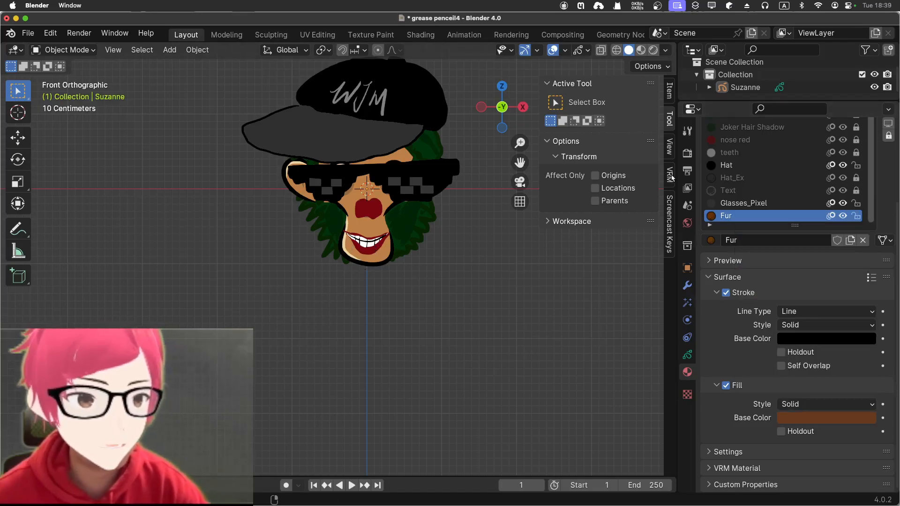
Step: Switch the Suzanne object from Object Mode to Draw Mode
key("t")
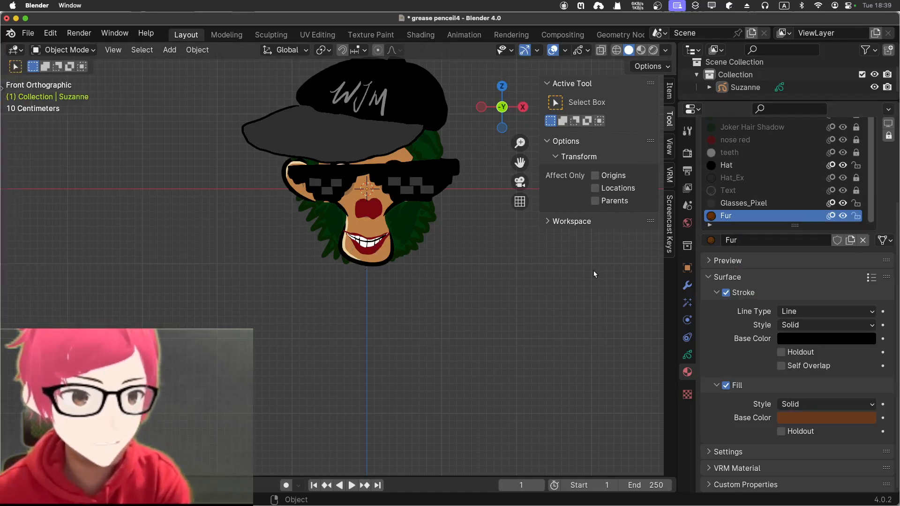
key("t")
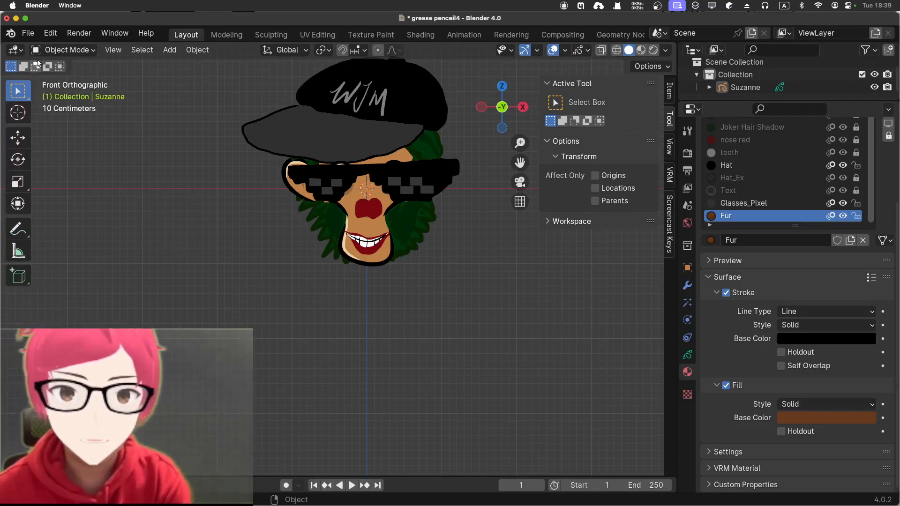
left_click(52, 50)
left_click(62, 105)
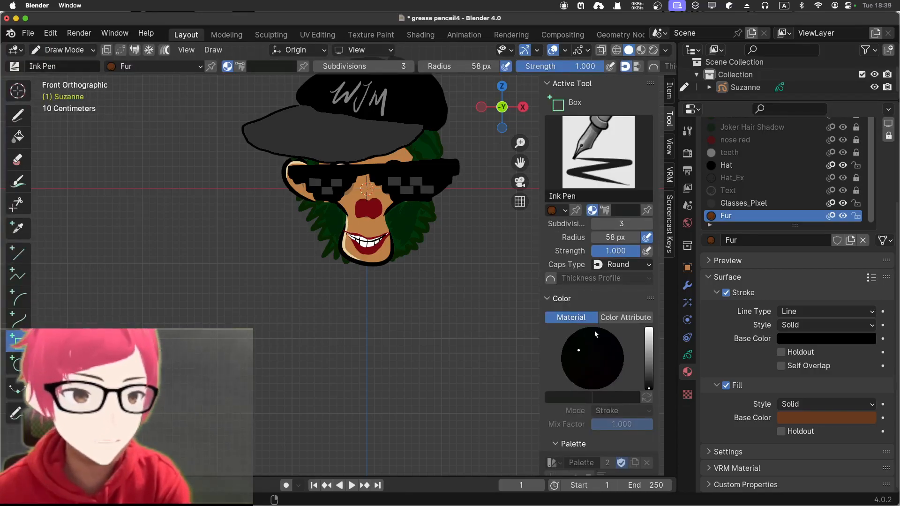
mouse_move(394, 282)
left_mouse_down()
mouse_move(445, 350)
mouse_move(492, 380)
left_mouse_up()
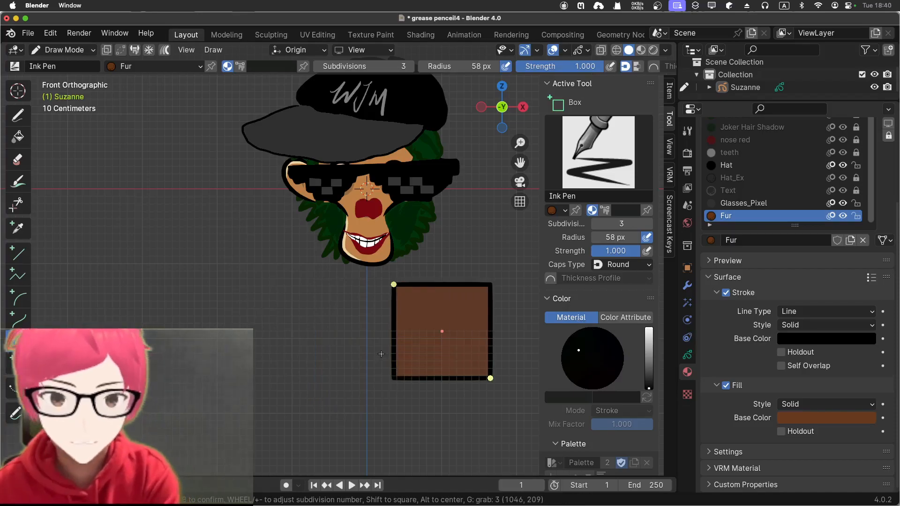
left_click(356, 329)
key("ctrl+z")
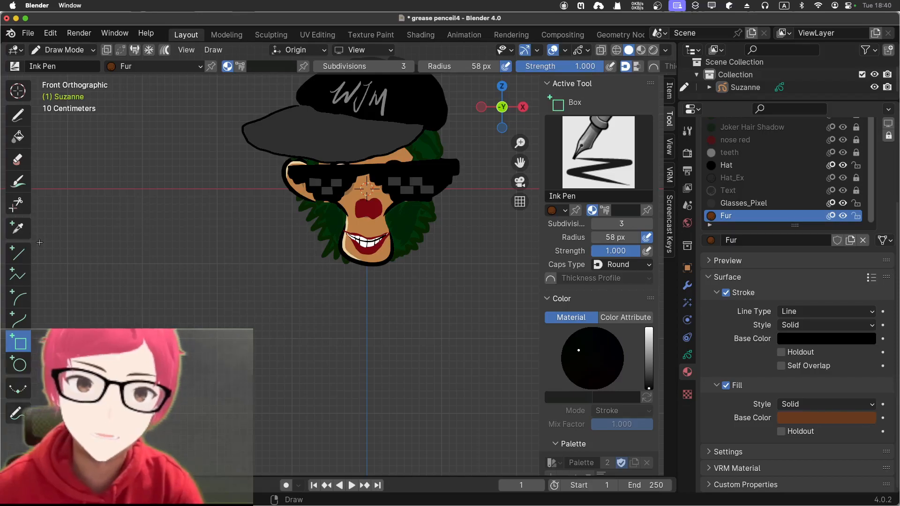
Step: Switch to the freehand Draw tool, try a rounded test shape in the empty space below the head, and undo it
left_click(18, 115)
mouse_move(200, 286)
left_mouse_down()
mouse_move(236, 307)
mouse_move(288, 315)
left_mouse_up()
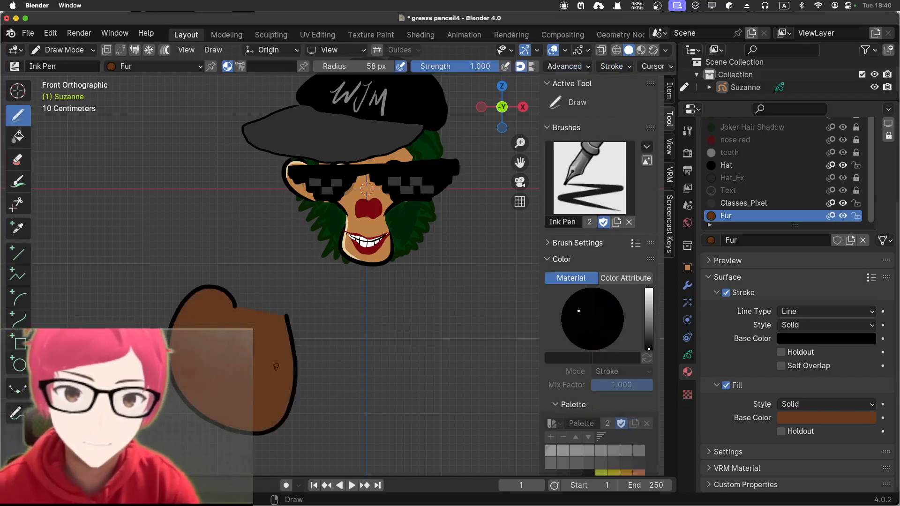
key("ctrl+z")
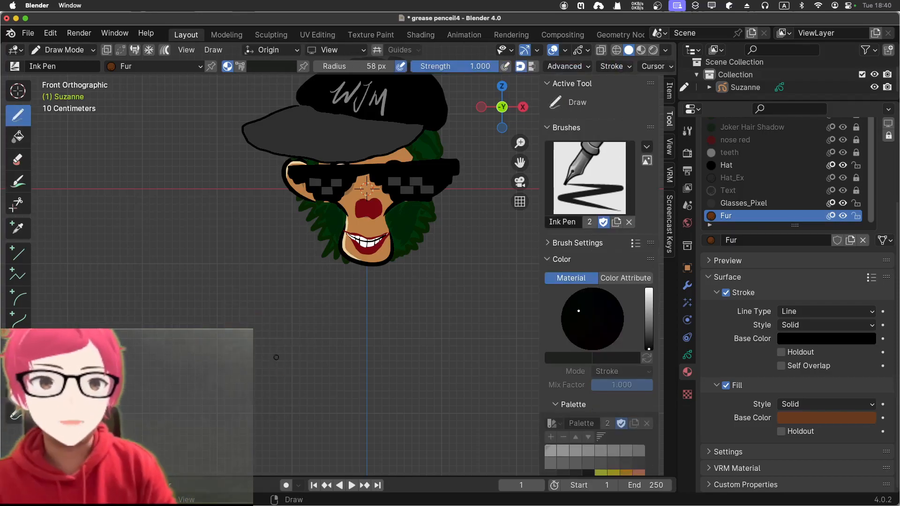
Step: Draw the monkey's body outline freehand below the head with the Fur material, including both legs and jagged-toed feet, closing it at the neck
scroll(347, 267, "down", 4)
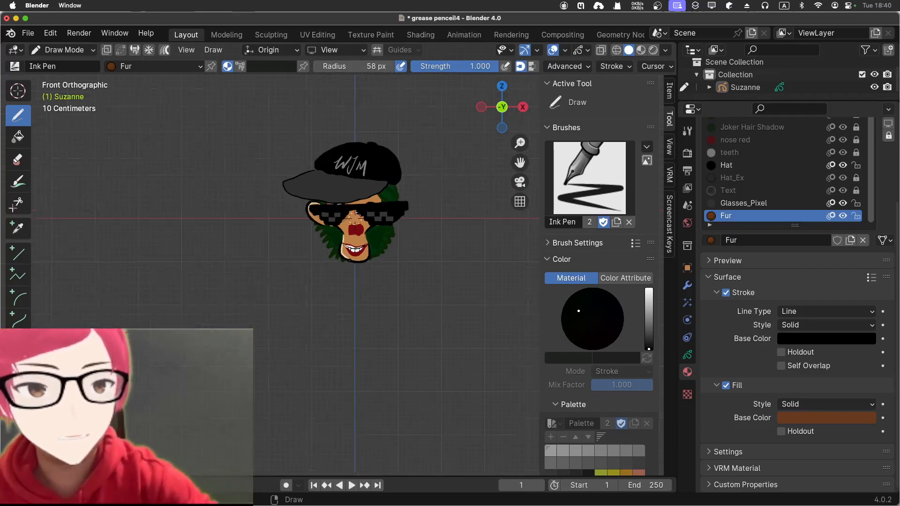
middle_click_drag(388, 347, 374, 331, "shift")
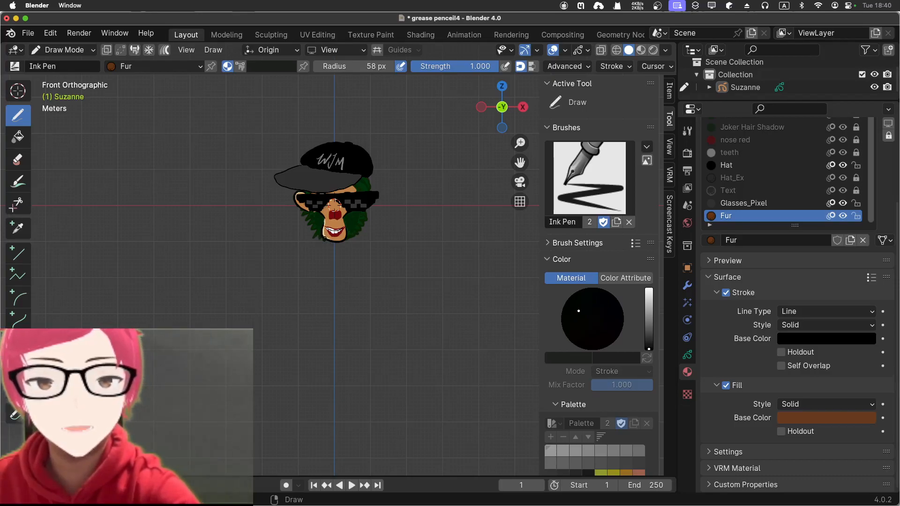
mouse_move(319, 239)
left_mouse_down()
mouse_move(296, 256)
mouse_move(276, 322)
mouse_move(288, 398)
left_mouse_up()
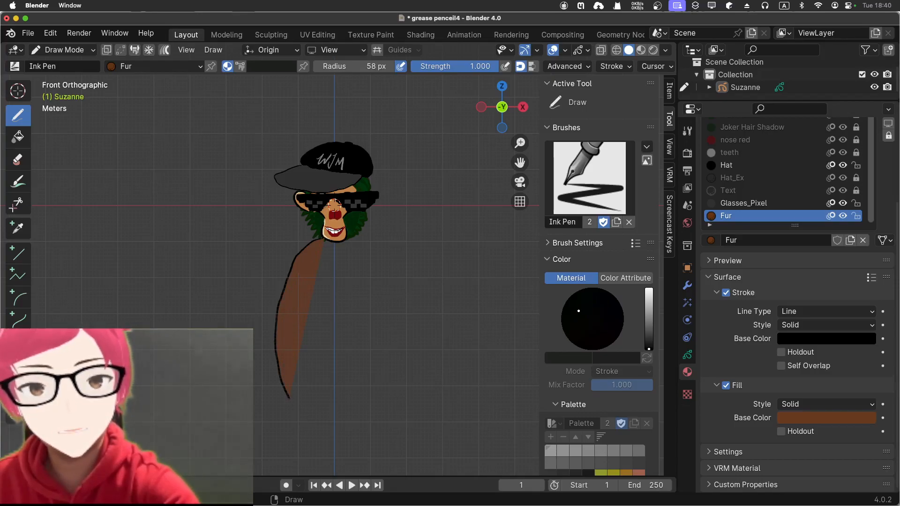
mouse_move(288, 398)
left_mouse_down()
mouse_move(255, 457)
mouse_move(294, 463)
mouse_move(300, 421)
left_mouse_up()
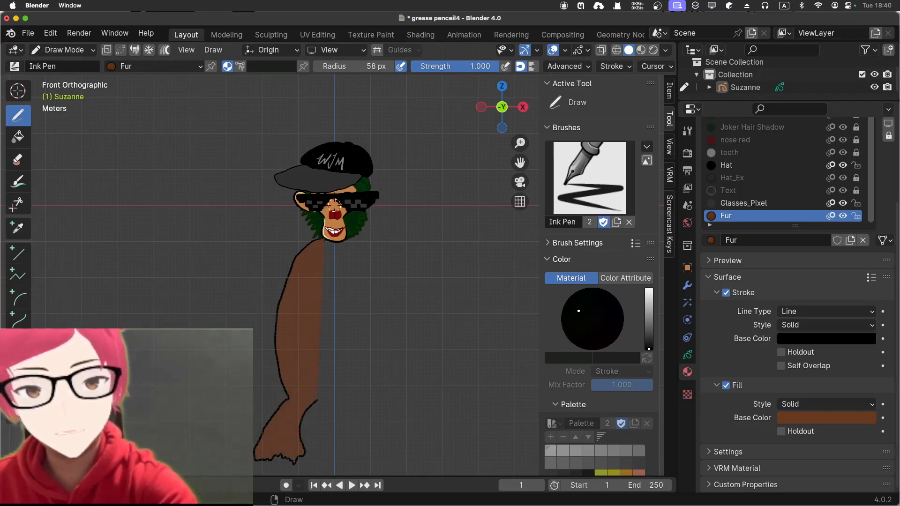
mouse_move(319, 400)
left_mouse_down()
mouse_move(365, 404)
mouse_move(365, 440)
mouse_move(401, 458)
mouse_move(410, 442)
mouse_move(405, 412)
left_mouse_up()
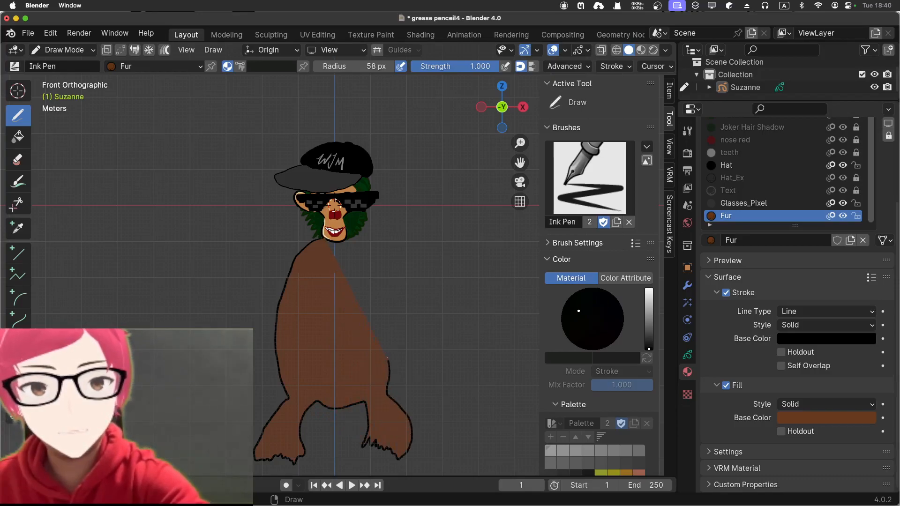
mouse_move(381, 344)
left_mouse_down()
mouse_move(374, 323)
mouse_move(383, 263)
mouse_move(356, 236)
left_mouse_up()
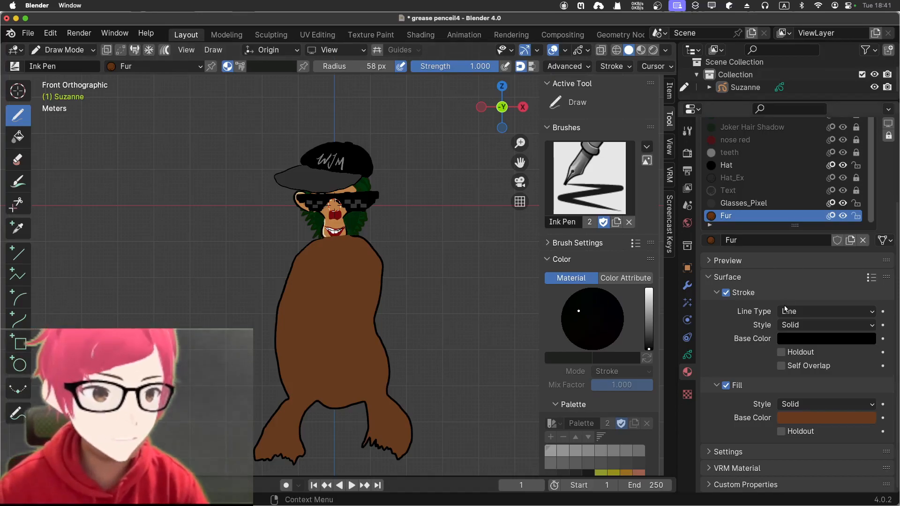
Step: Lock all layers except the active Body_Fur layer
left_click(687, 354)
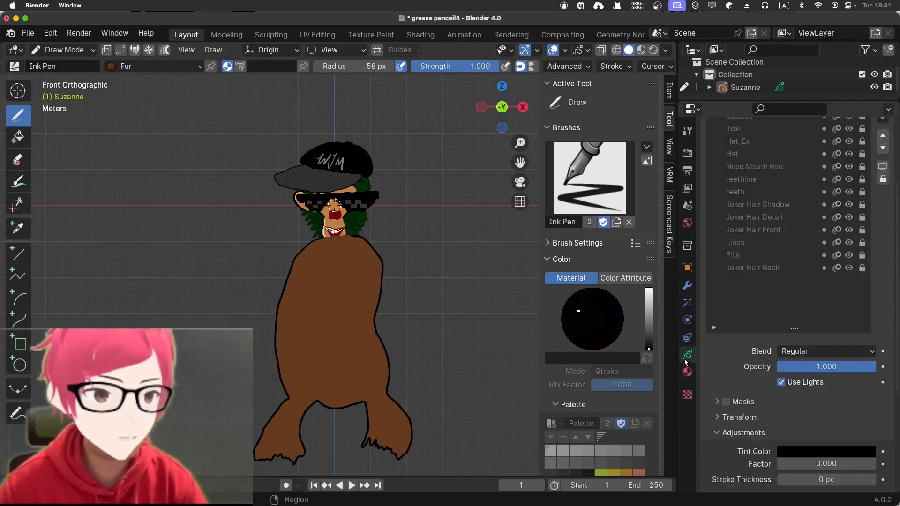
scroll(805, 227, "up", 5)
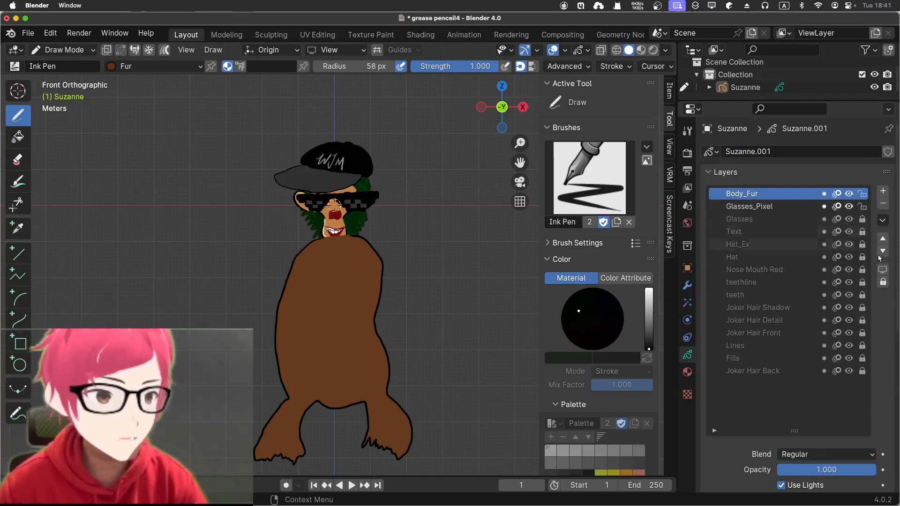
left_click(882, 282)
left_click(883, 282)
left_click(882, 282)
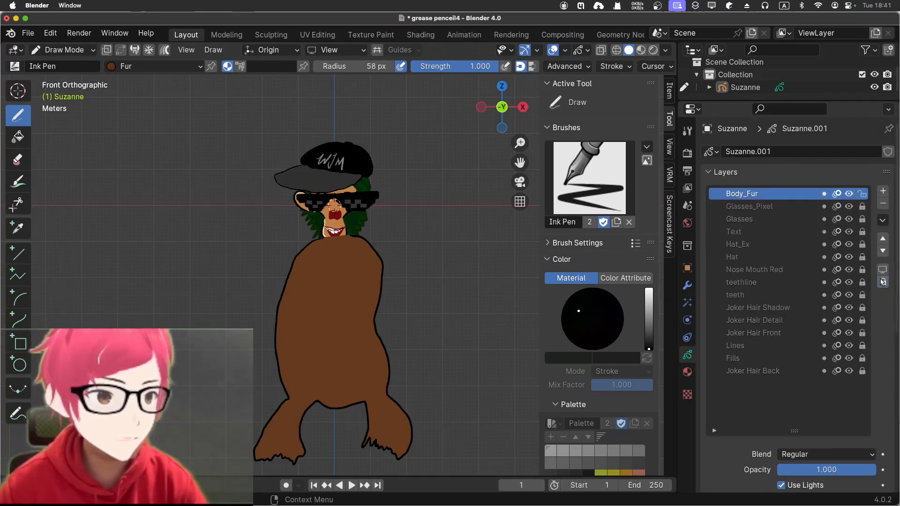
Step: Move the Body_Fur layer to the end of the layer stack, below Joker Hair Back, so the body sits behind the head
left_click(883, 251)
left_click(883, 252)
double_click(883, 251)
left_click(883, 251)
double_click(883, 251)
double_click(883, 251)
double_click(882, 251)
double_click(883, 251)
left_click(883, 251)
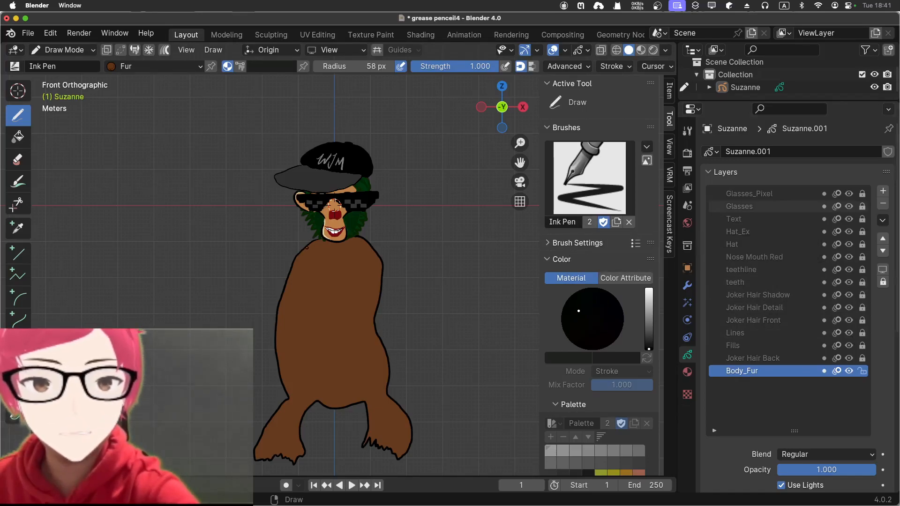
Step: Draw both crossed arms with jagged-fingered hands freehand over the chest, using the Fur material
mouse_move(307, 241)
left_mouse_down()
mouse_move(271, 274)
mouse_move(267, 288)
mouse_move(284, 288)
mouse_move(274, 316)
left_mouse_up()
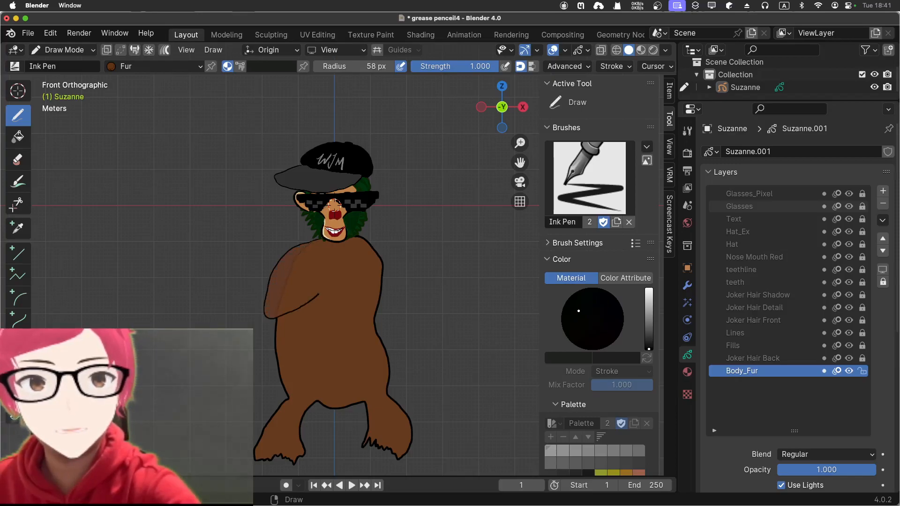
mouse_move(327, 289)
left_mouse_down()
mouse_move(361, 273)
mouse_move(360, 260)
mouse_move(284, 300)
mouse_move(295, 264)
left_mouse_up()
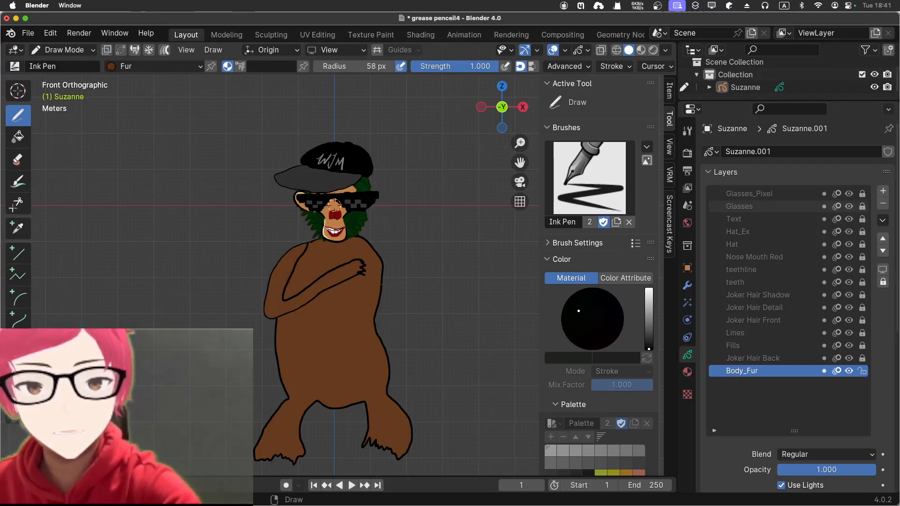
mouse_move(355, 285)
left_mouse_down()
mouse_move(310, 275)
mouse_move(289, 282)
mouse_move(284, 298)
mouse_move(351, 306)
mouse_move(377, 300)
mouse_move(382, 287)
left_mouse_up()
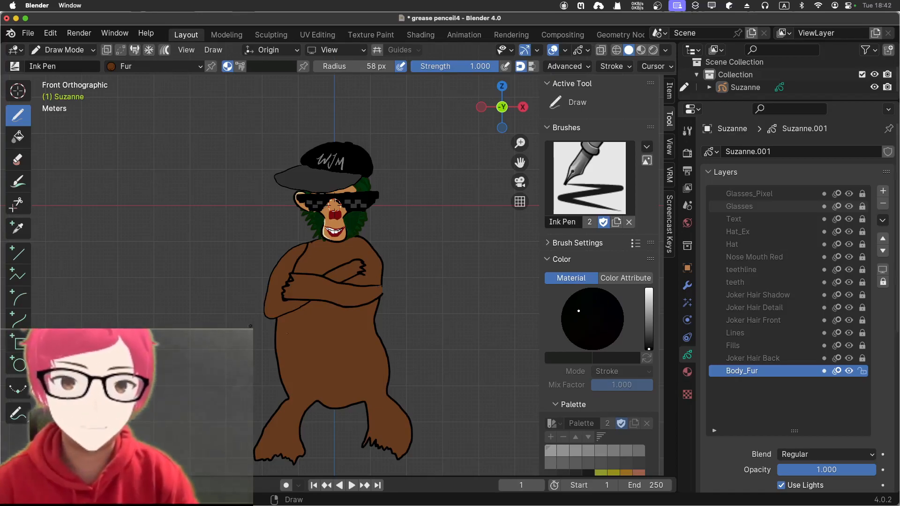
Step: Switch to Edit Mode and select the points on the left waist of the body outline
left_click(63, 49)
left_click(45, 62)
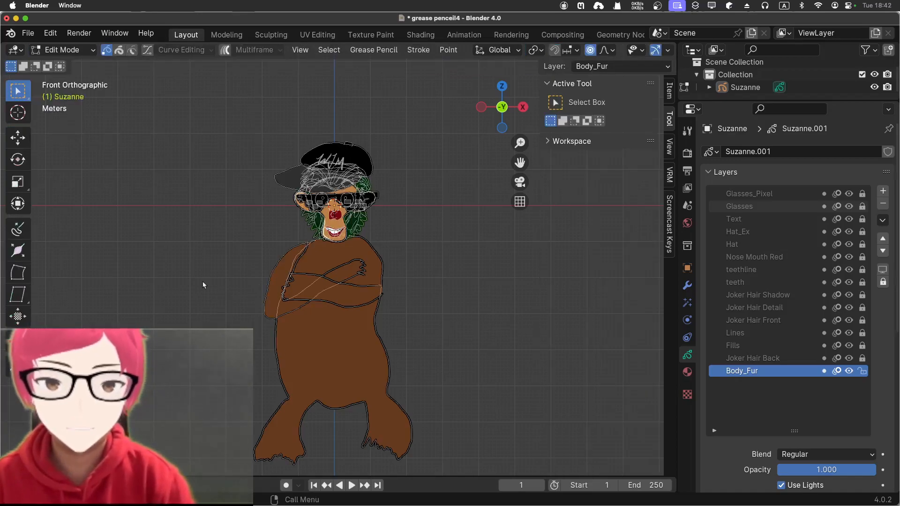
left_click_drag(243, 336, 301, 361)
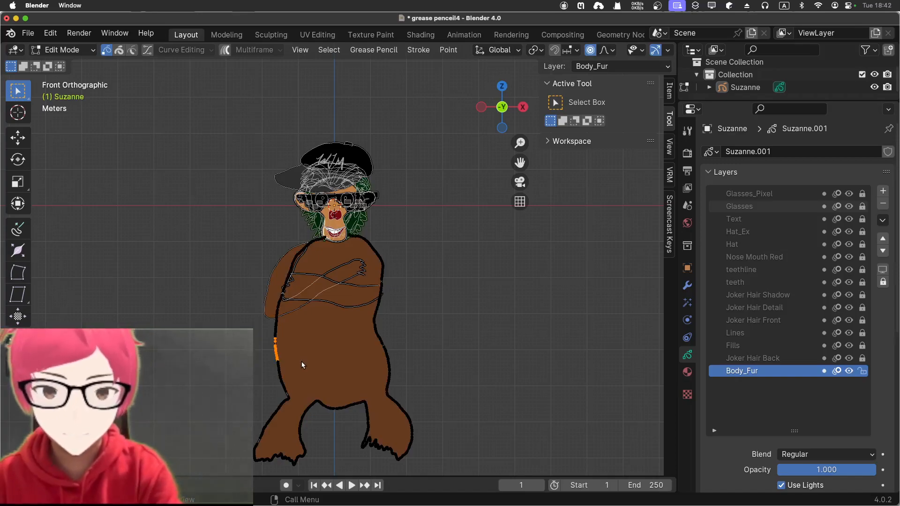
key("g")
key("Escape")
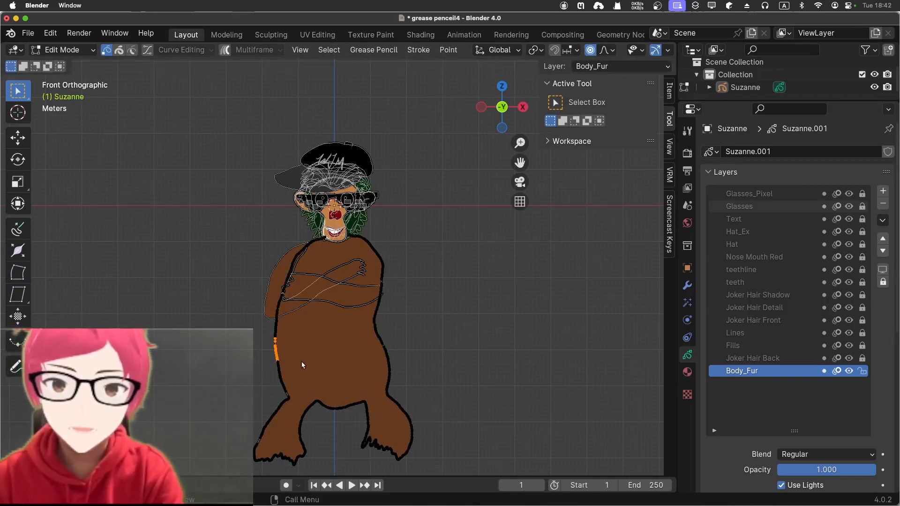
right_click(189, 311)
left_click(92, 50)
left_click(86, 93)
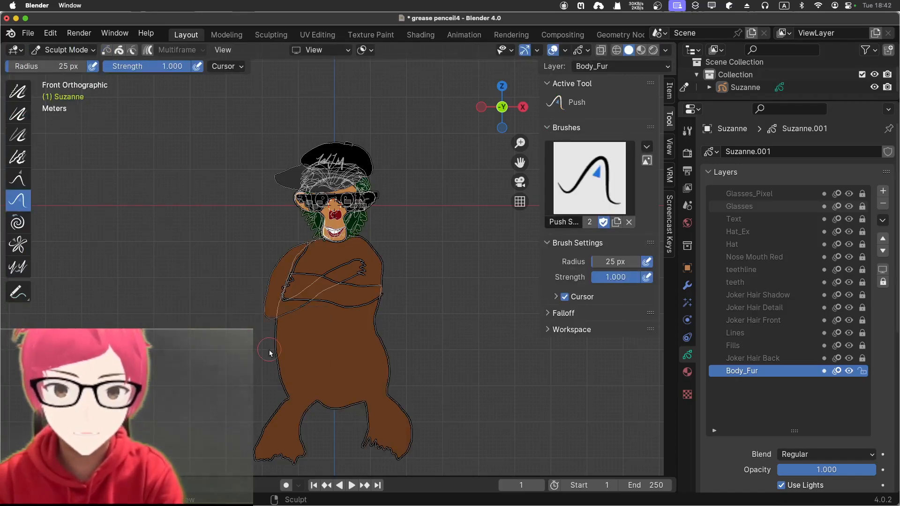
left_click(65, 49)
left_click(68, 78)
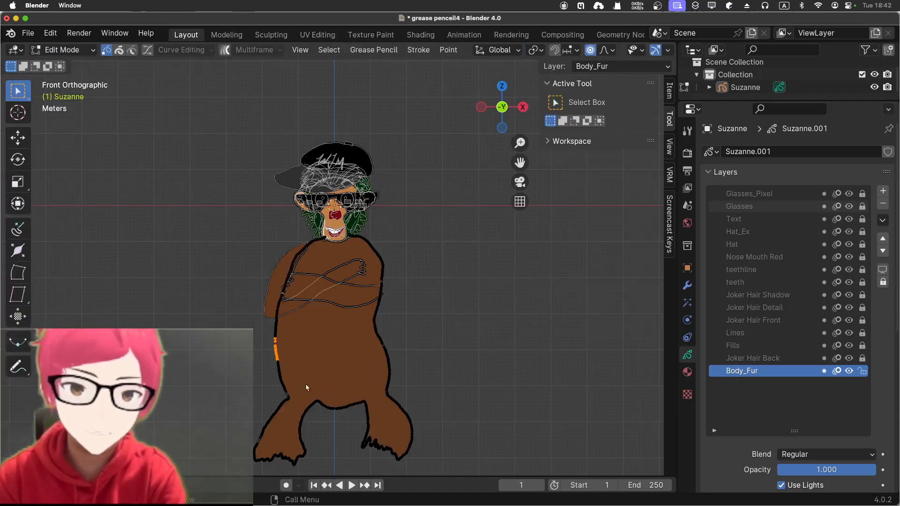
Step: Move the selected waist points about 0.44 m inward using proportional editing with an influence size of about 2.85 m
key("g")
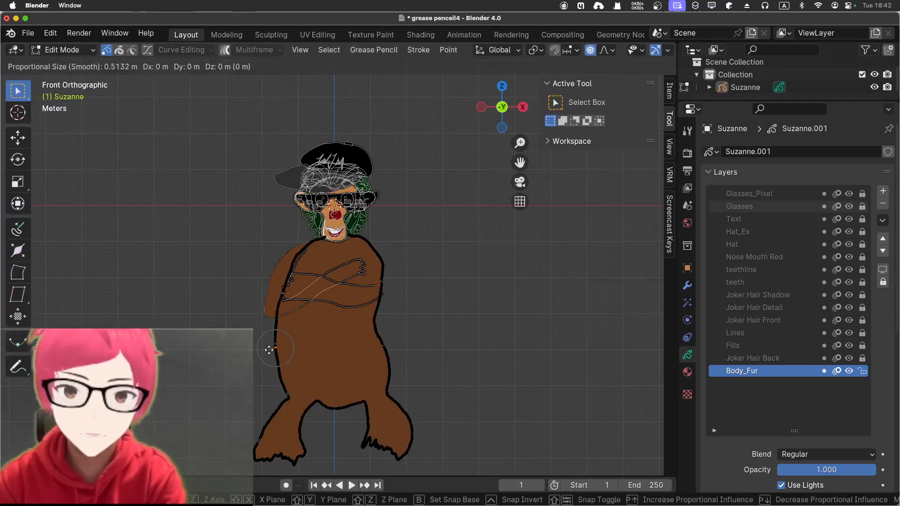
scroll(282, 350, "down", 1)
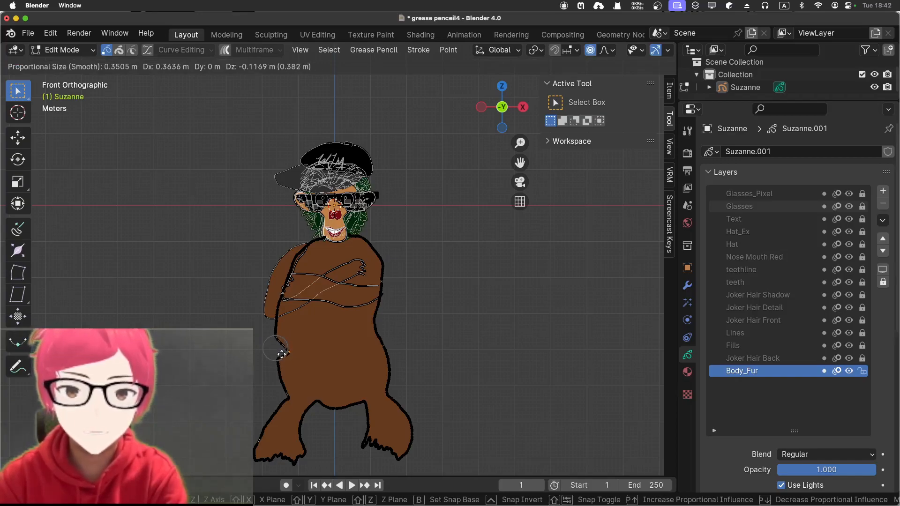
scroll(276, 353, "down", 13)
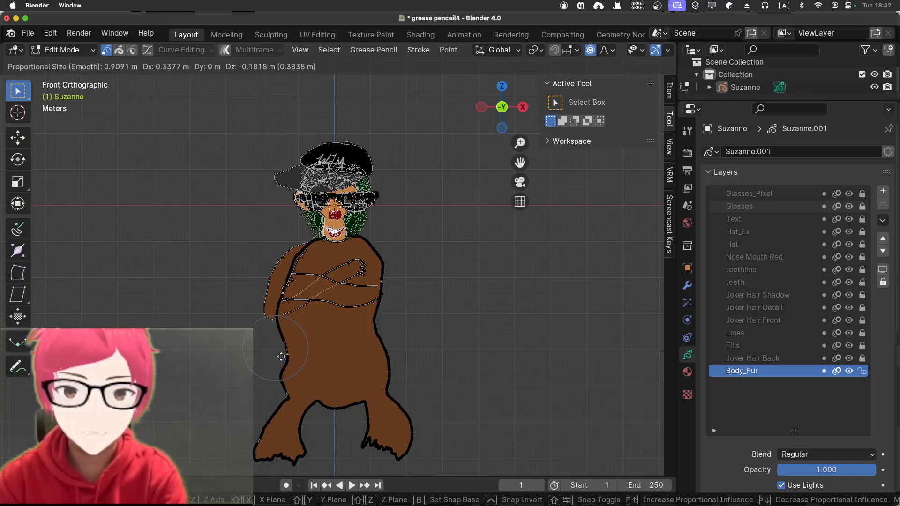
scroll(283, 349, "down", 4)
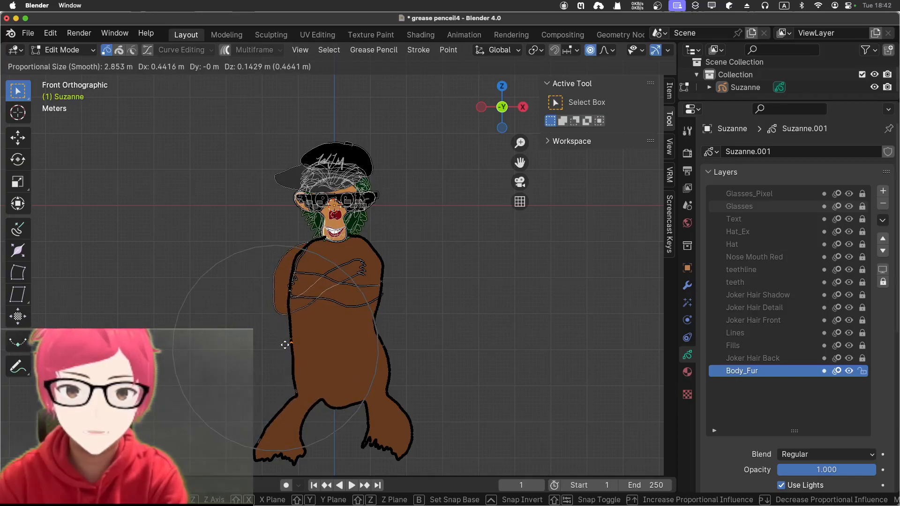
left_click(284, 345)
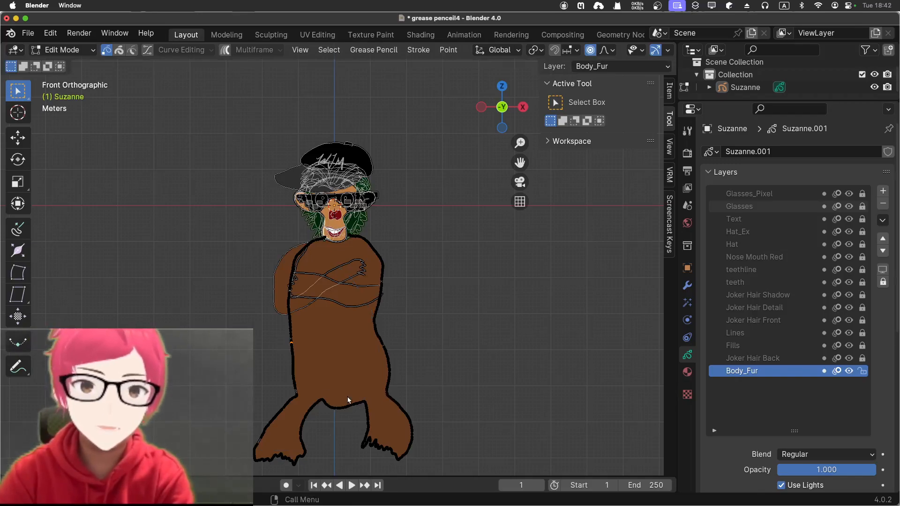
Step: Pull the outer outlines of the right foot and the left foot inward with proportional editing
left_click_drag(396, 406, 437, 452)
key("g")
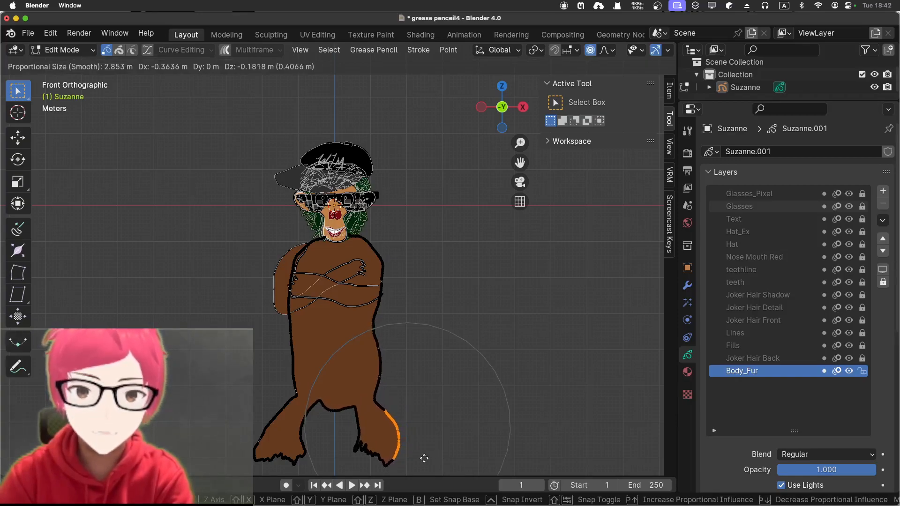
left_click(421, 456)
left_click_drag(229, 415, 272, 464)
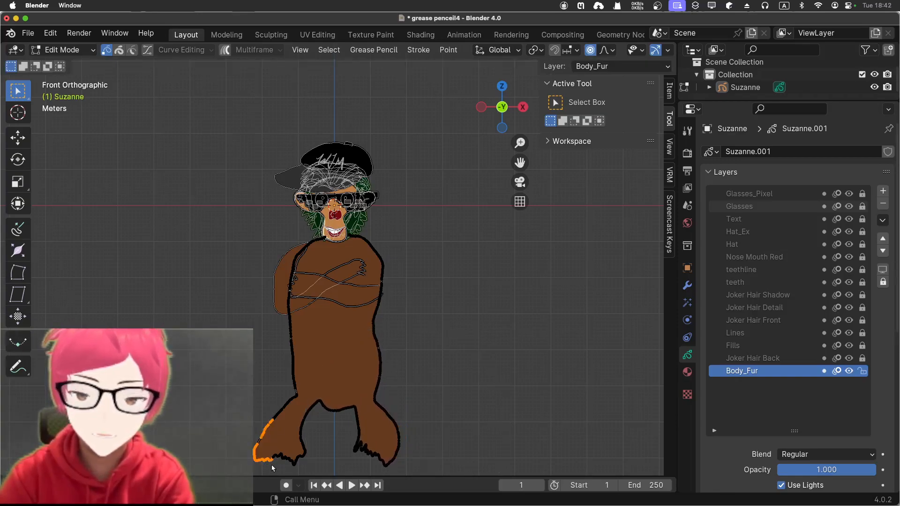
key("g")
left_click(276, 461)
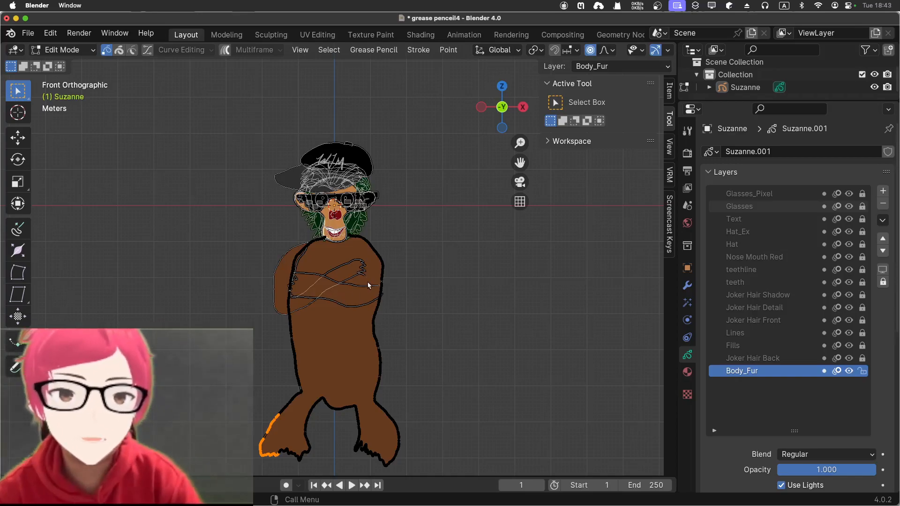
Step: Try deleting a point of the body outline behind the folded arm, undo the deletion, and clear the selection
scroll(343, 277, "up", 4)
left_click(429, 289)
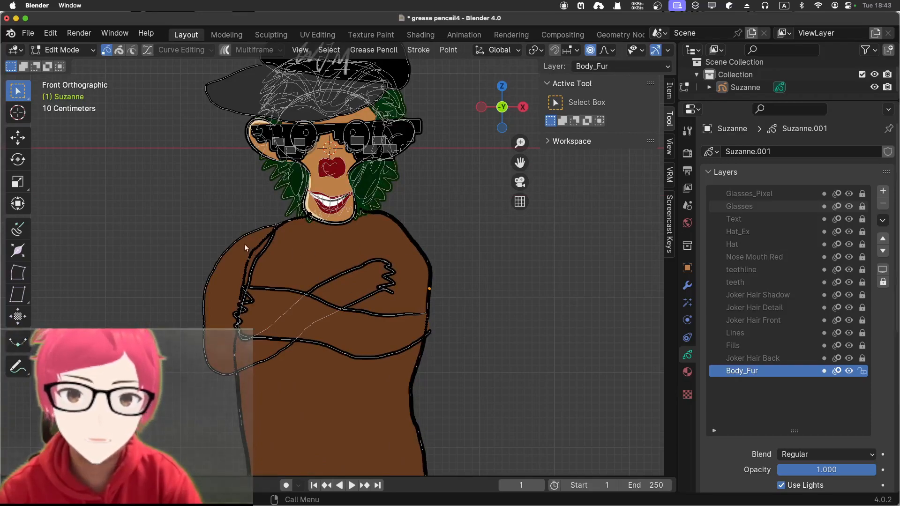
left_click(185, 210)
mouse_move(182, 215)
middle_mouse_down()
mouse_move(218, 218)
mouse_move(177, 222)
middle_mouse_up()
scroll(228, 286, "up", 1)
scroll(229, 289, "up", 2)
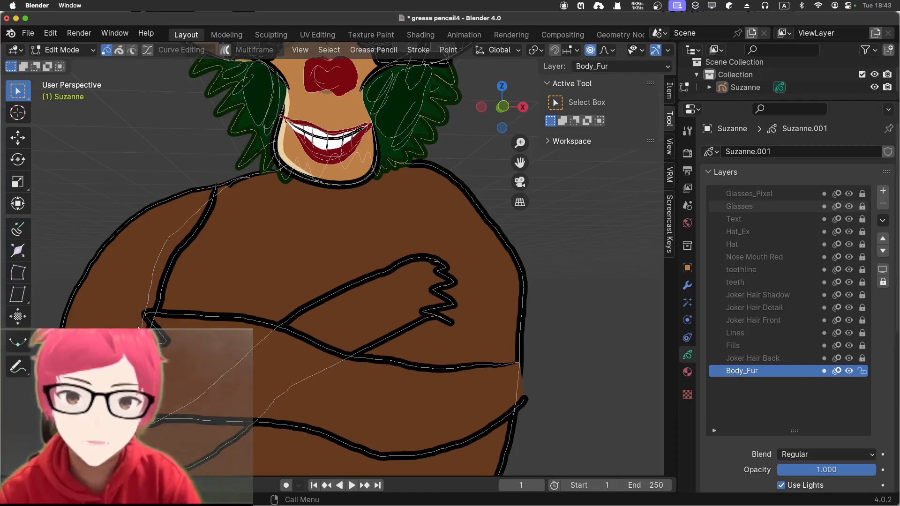
left_click(143, 327)
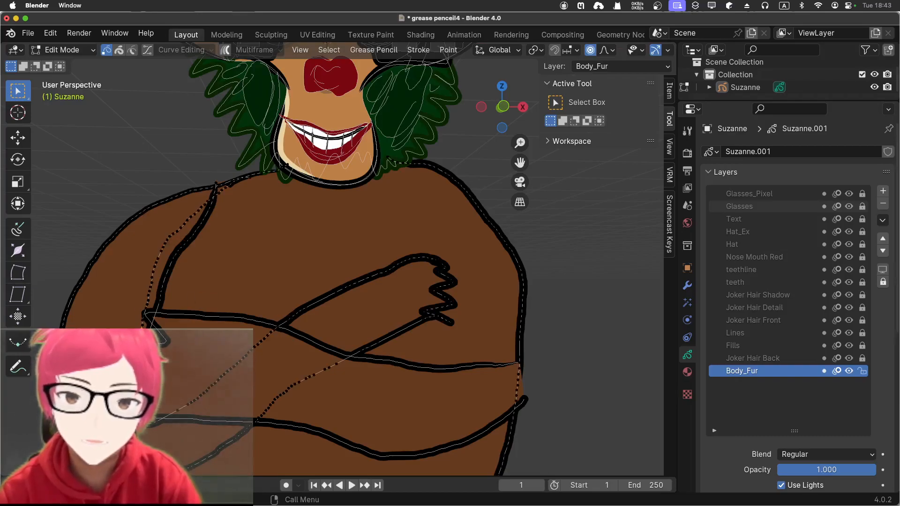
key("x")
left_click(141, 334)
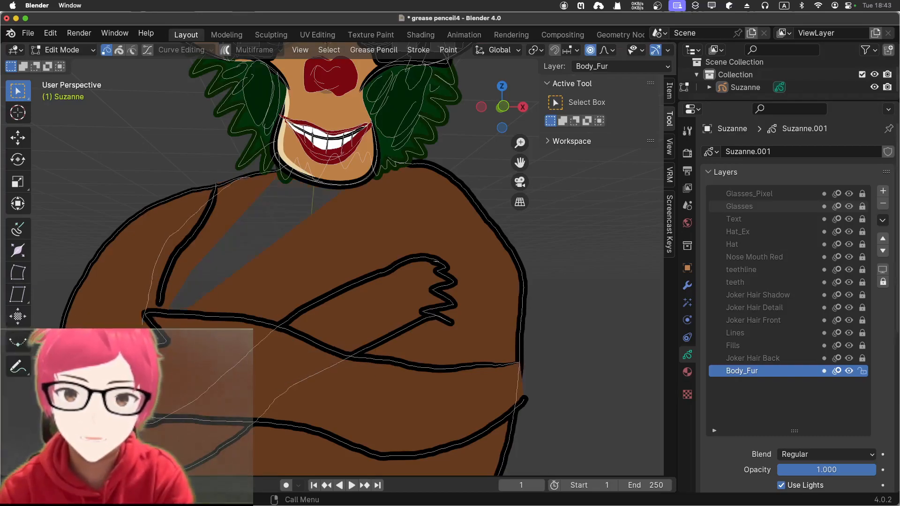
key("super+z")
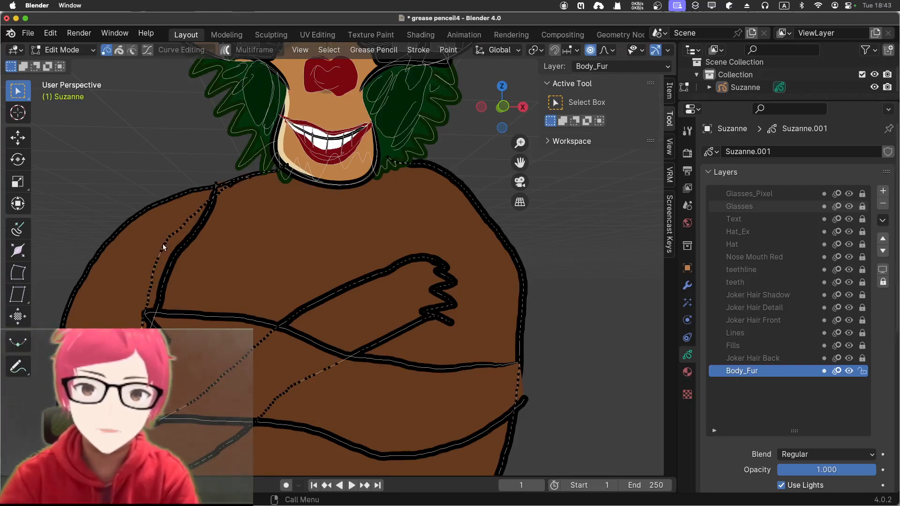
left_click(72, 158)
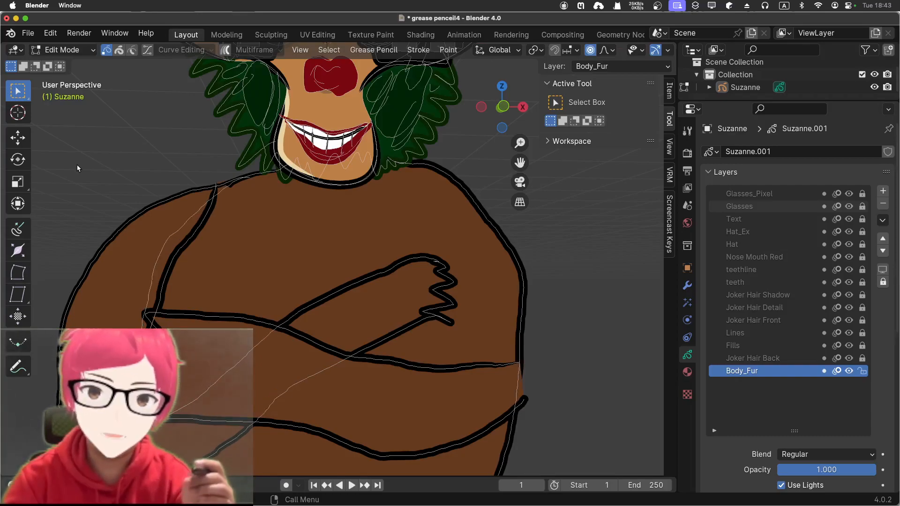
Step: Examine the outer arm's stroke and the whole figure in Object Mode from a slightly tilted view
scroll(77, 165, "down", 5)
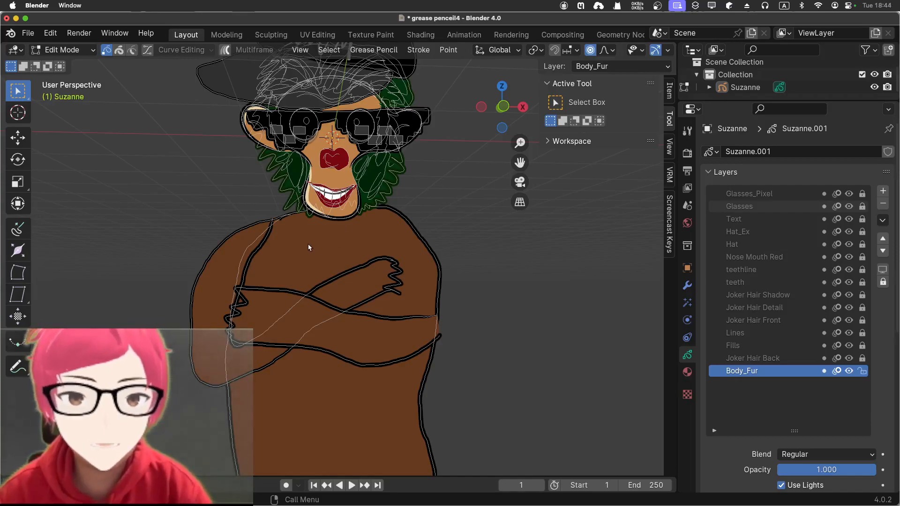
left_click(199, 276)
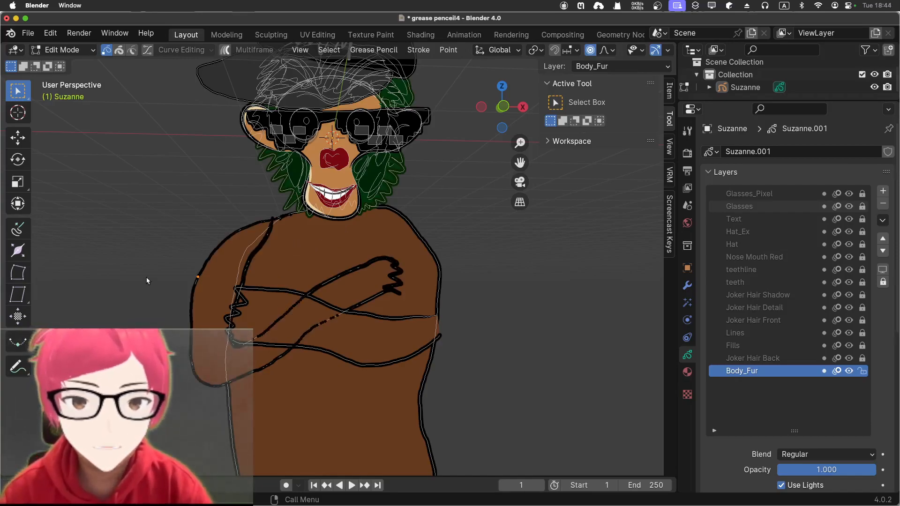
middle_click_drag(146, 277, 145, 269)
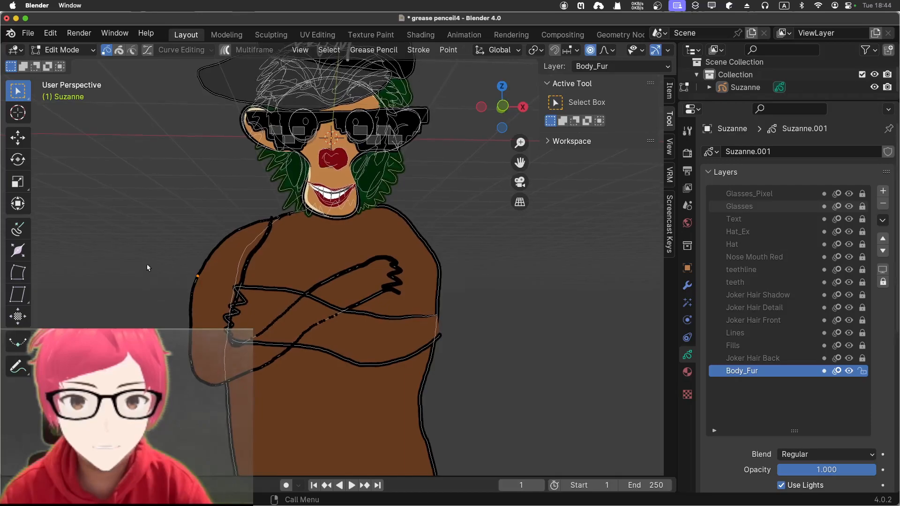
left_click(82, 51)
left_click(78, 60)
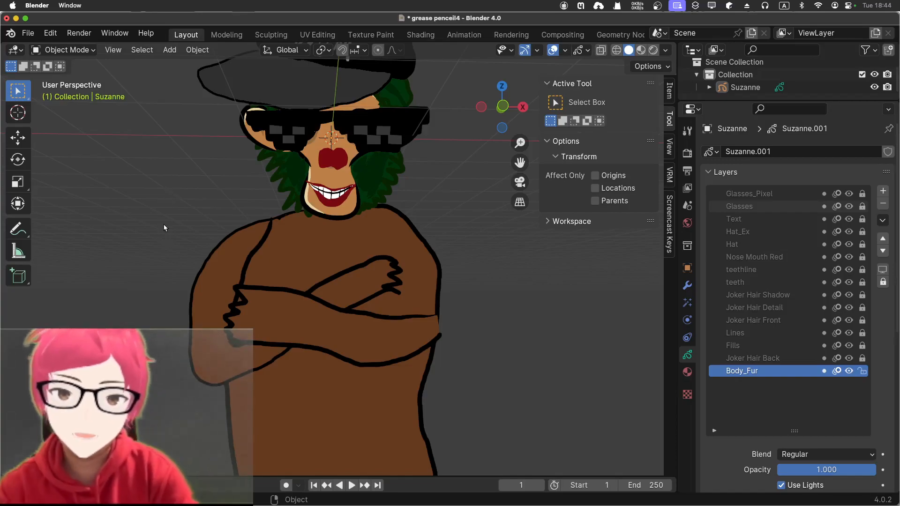
scroll(162, 224, "down", 5)
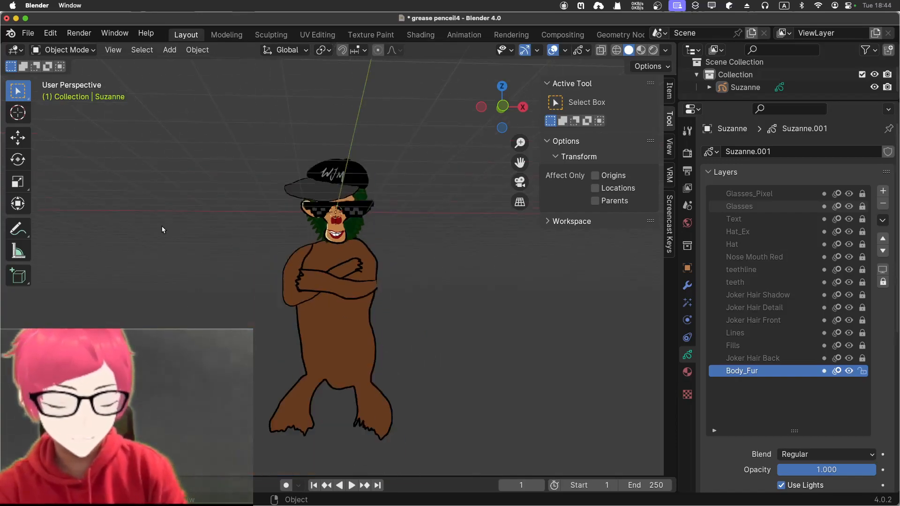
Step: Return to the front view and undo the outline reshaping and crossed arms, back to the plain body in Draw Mode
key("KP_1")
key("Tab")
key("super+z")
key("super+z")
key("super+z")
key("super+z")
key("super+z")
key("super+z")
key("super+shift+z")
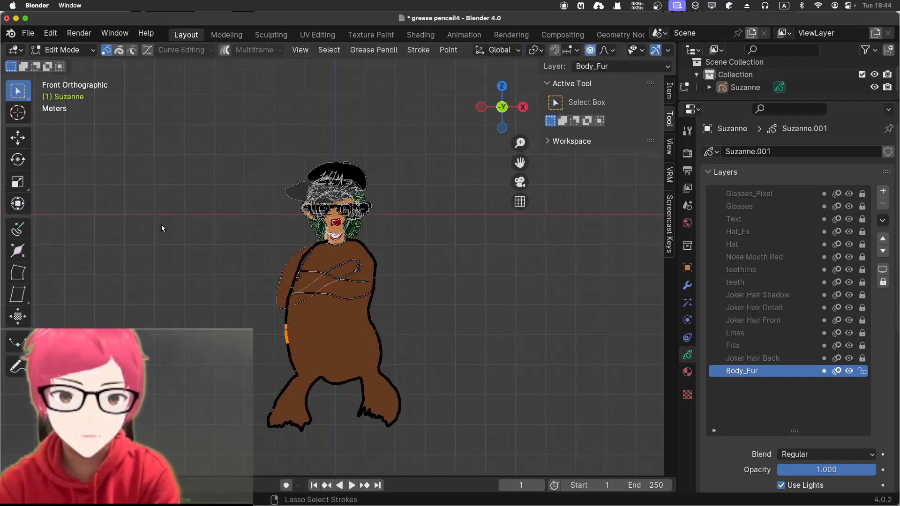
key("super+z")
key("super+z")
key("super+z")
key("super+z")
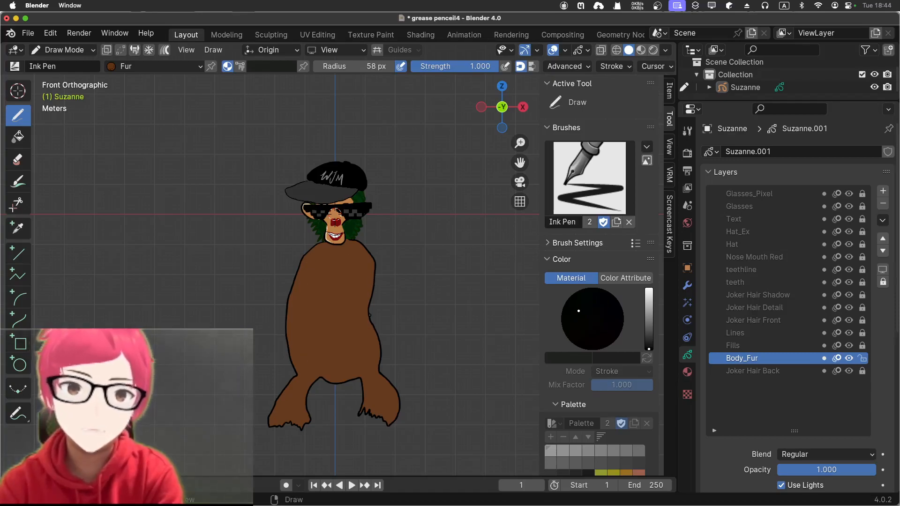
Step: Undo the remaining layer moves and the old body outline, and draw a rounded, legless pear-shaped body below the head with Fur
key("ctrl+Up")
key("ctrl+Up")
key("ctrl+Up")
key("ctrl+Up")
key("ctrl+Up")
key("ctrl+Up")
key("ctrl+Up")
key("ctrl+Up")
key("ctrl+Up")
key("ctrl+Up")
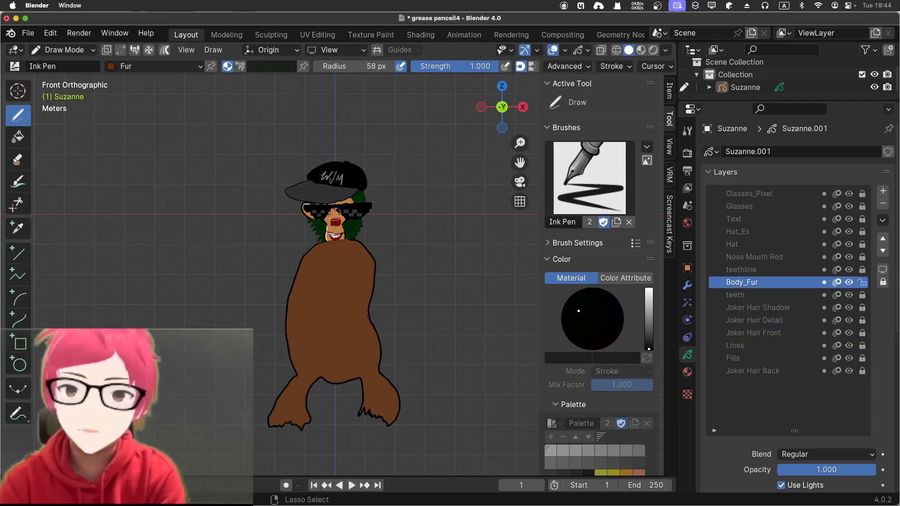
key("ctrl+Up")
key("ctrl+Up")
key("ctrl+Up")
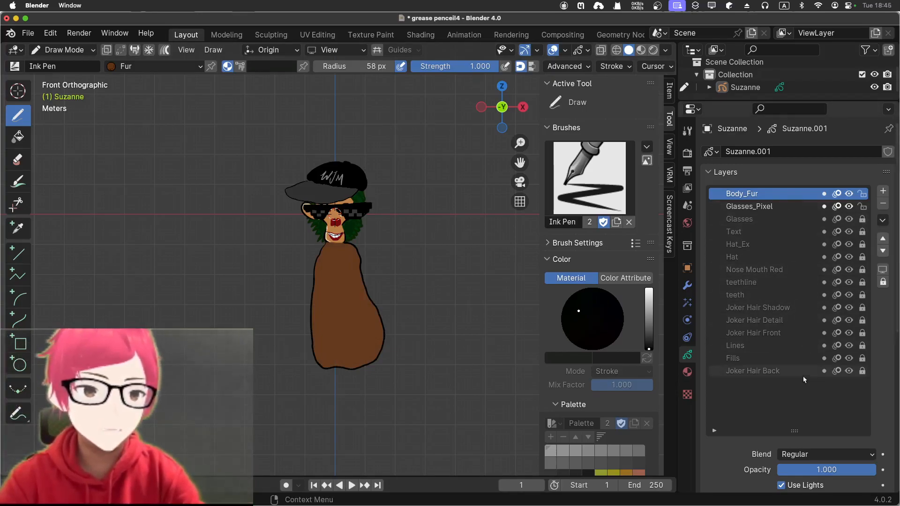
Step: Move the Body_Fur layer to the end of the layer stack, beneath Joker Hair Back
left_click(882, 251)
left_click(882, 251)
left_click(882, 251)
left_click(883, 251)
left_click(882, 251)
left_click(882, 251)
left_click(882, 252)
left_click(882, 252)
left_click(882, 252)
left_click(883, 252)
left_click(882, 252)
left_click(883, 252)
left_click(882, 252)
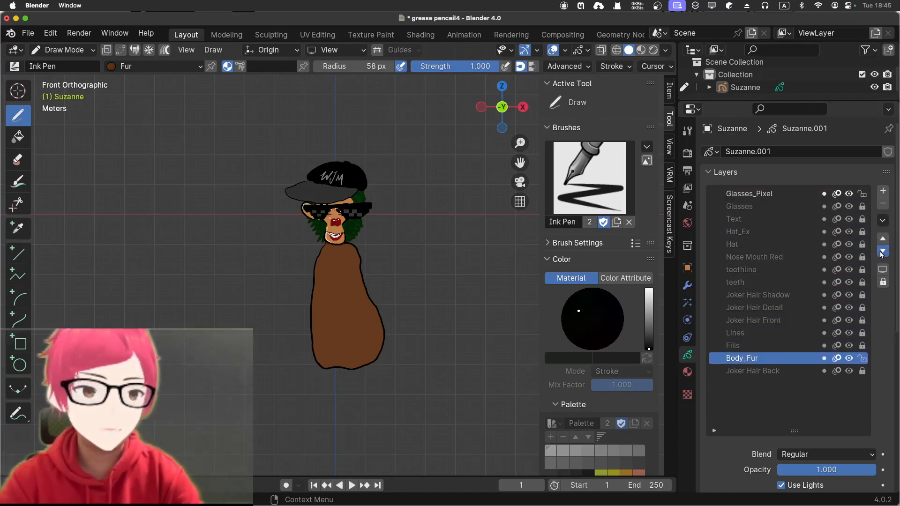
left_click(883, 252)
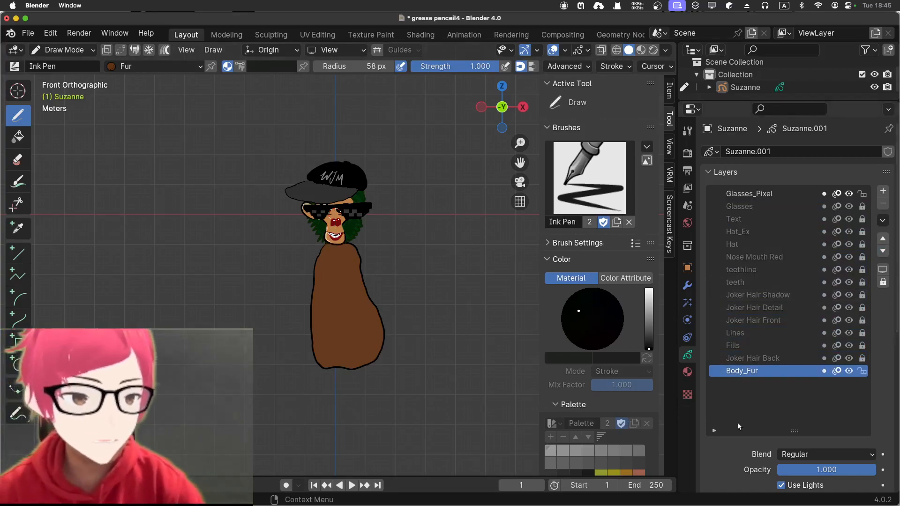
Step: Add a new layer directly above Body_Fur and name it belly
left_click(882, 190)
double_click(755, 371)
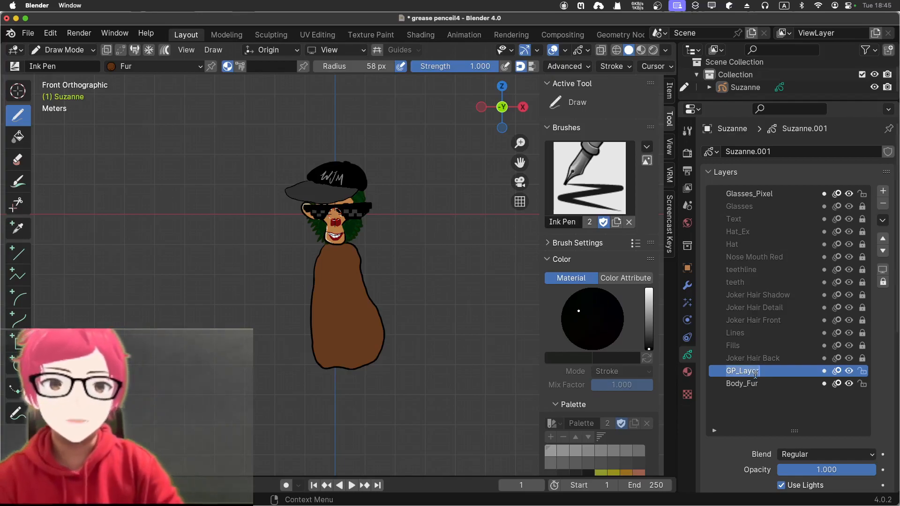
type("belly")
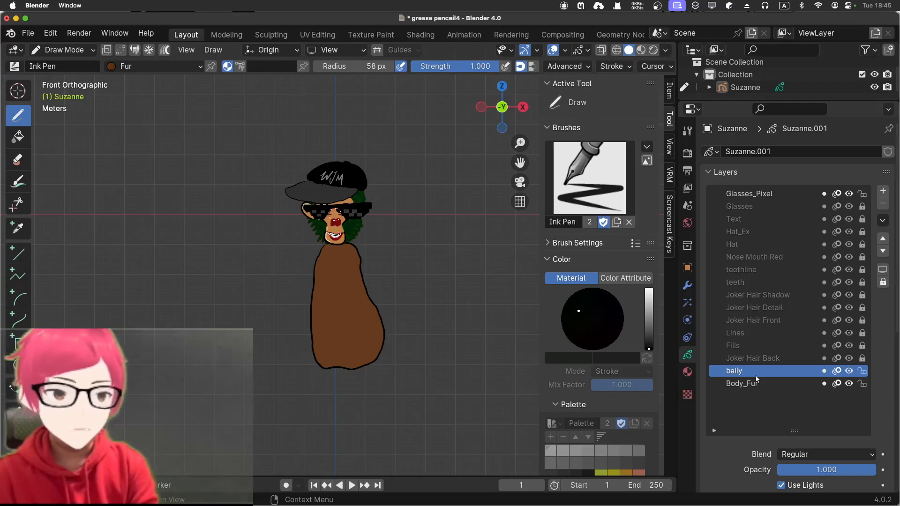
Step: Add a new material slot below Fur, create a new material in it, and name it belly
left_click(687, 372)
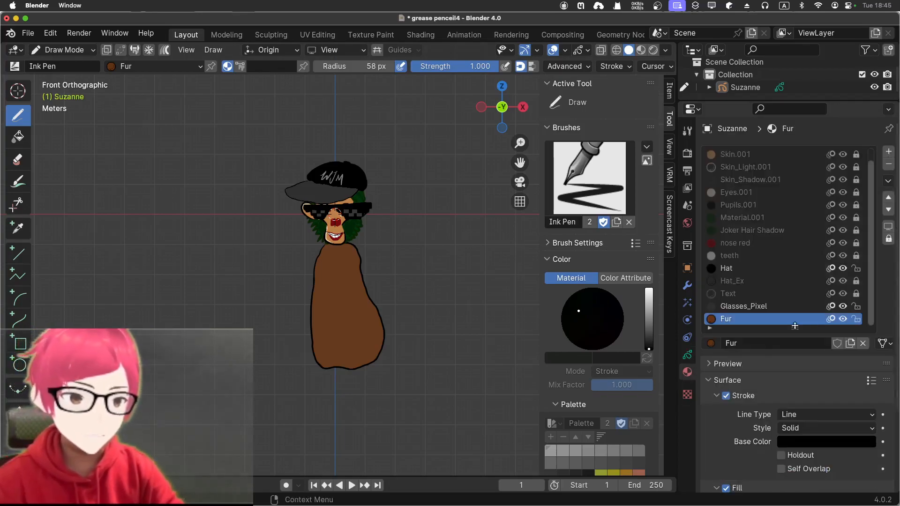
left_click(888, 151)
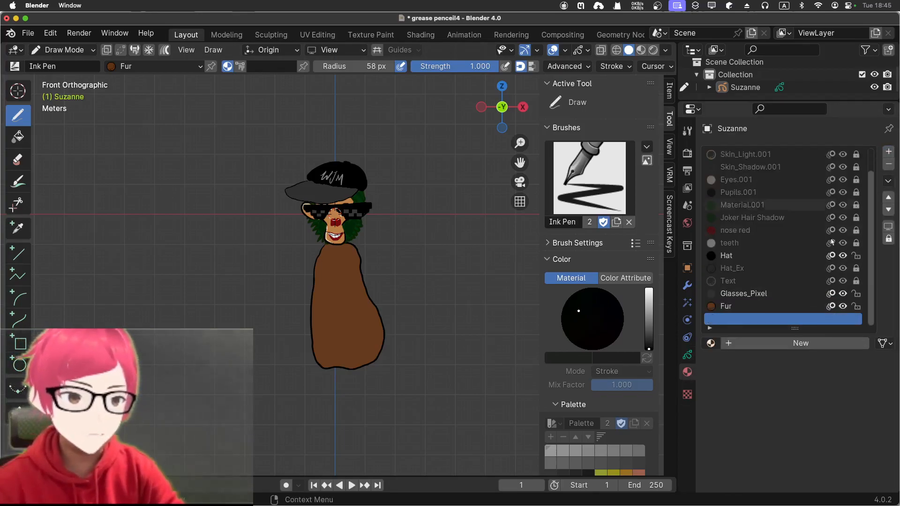
left_click(769, 343)
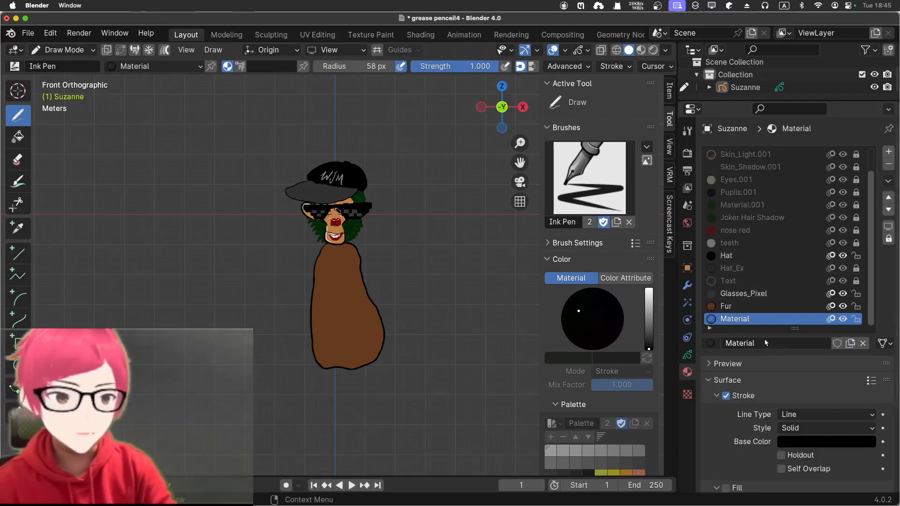
left_click(762, 349)
type("bell")
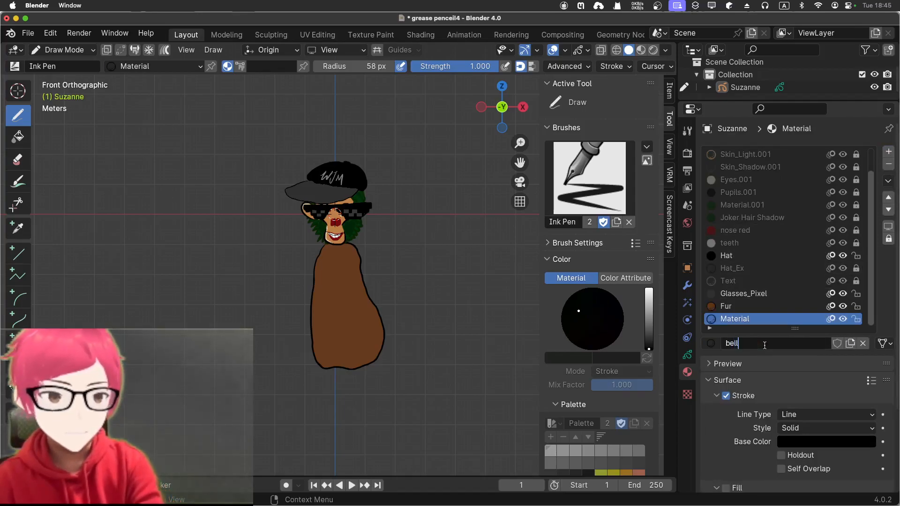
type("y")
key("Return")
Step: Enable the belly material's fill and set its base color to orange with hue 0.066, saturation 0.997 and value 0.592
scroll(749, 375, "down", 5)
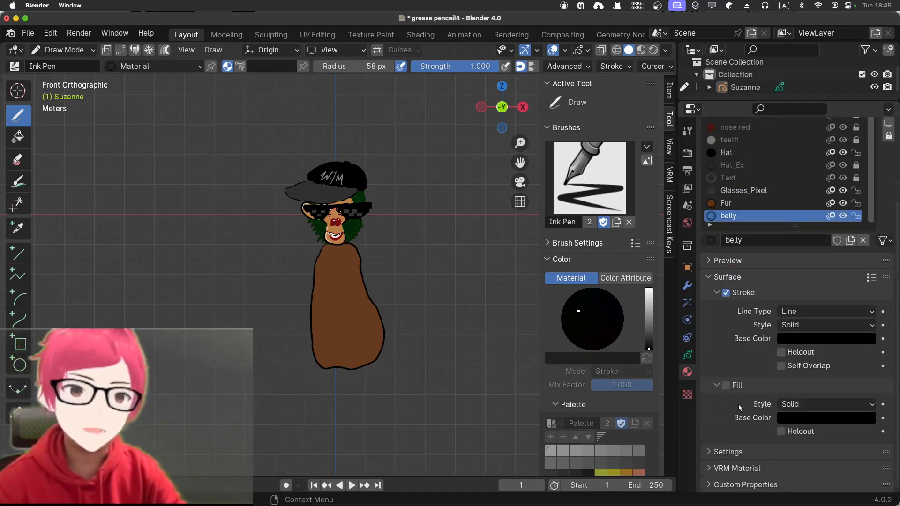
left_click(725, 386)
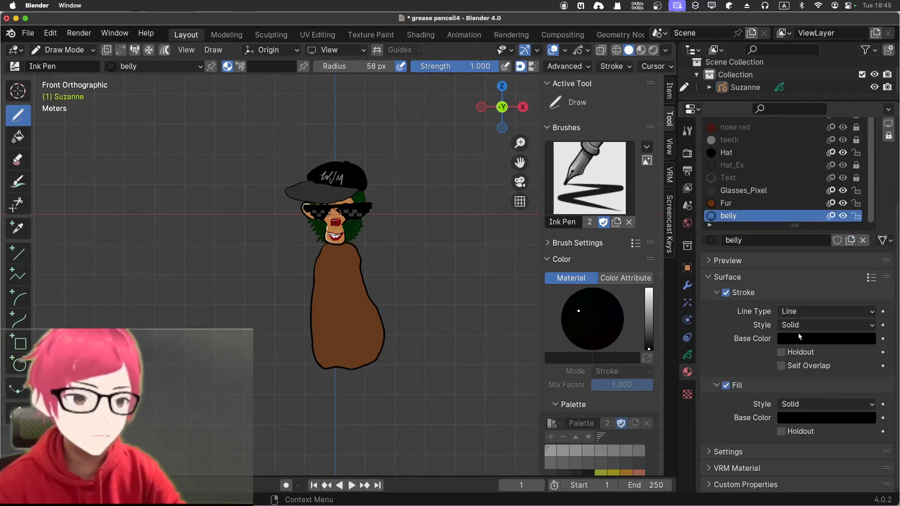
left_click(791, 419)
left_click_drag(864, 309, 867, 281)
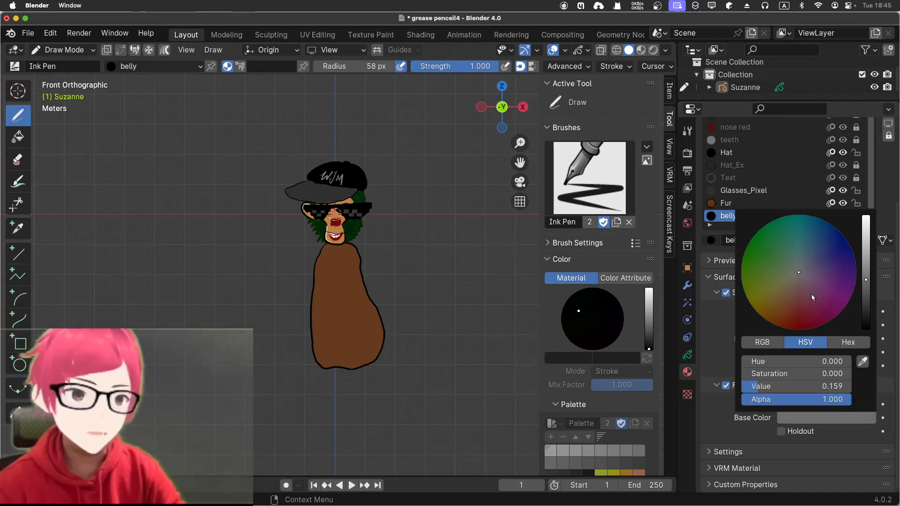
left_click(777, 299)
mouse_move(778, 301)
left_mouse_down()
mouse_move(758, 292)
mouse_move(775, 297)
mouse_move(772, 309)
mouse_move(783, 291)
left_mouse_up()
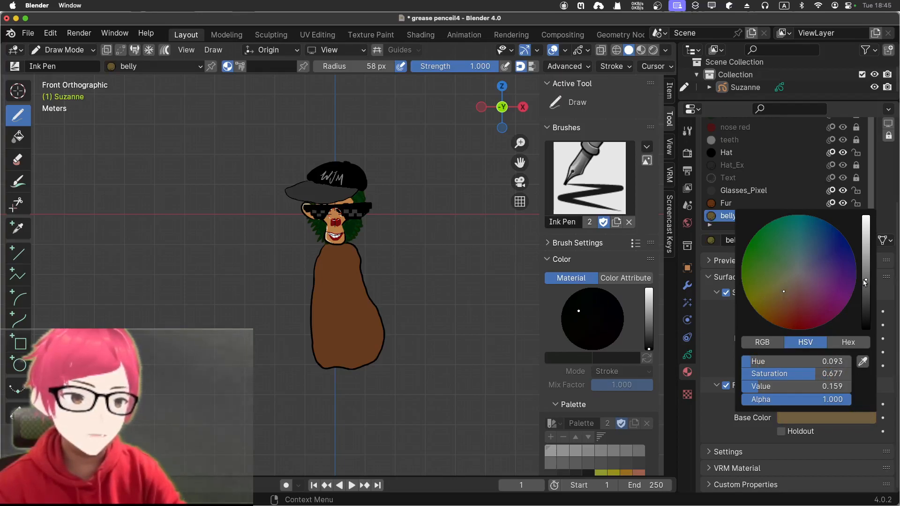
left_click_drag(865, 283, 865, 262)
left_click_drag(760, 295, 760, 316)
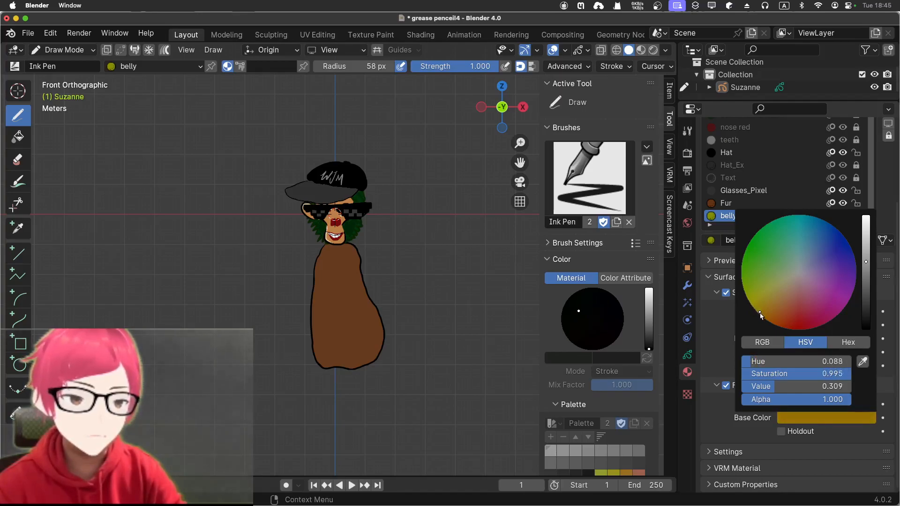
left_click_drag(866, 249, 867, 241)
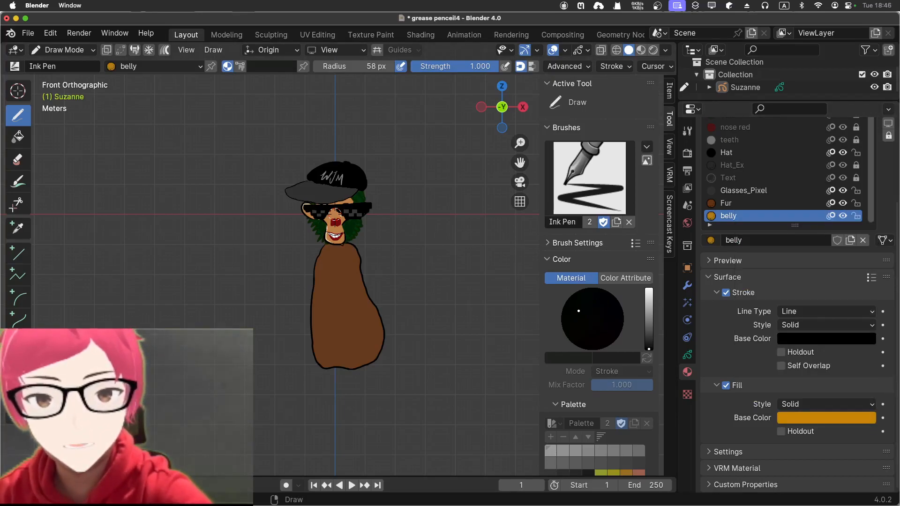
Step: Draw a tall rounded belly outline with the belly material over the left side of the body, from the chin to near its base
mouse_move(348, 275)
left_mouse_down()
mouse_move(351, 334)
mouse_move(321, 353)
mouse_move(311, 321)
mouse_move(318, 253)
left_mouse_up()
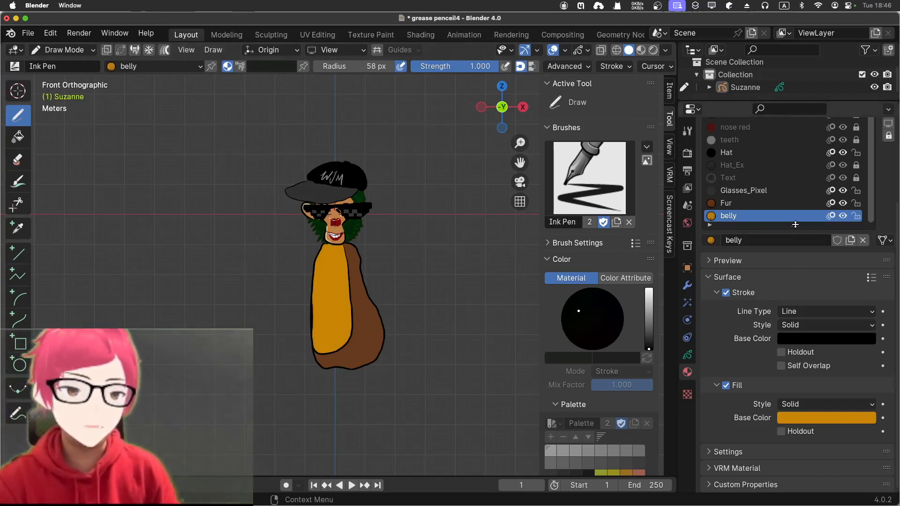
Step: Make Fur the active material, lock all other materials, and switch to Edit Mode
left_click(770, 205)
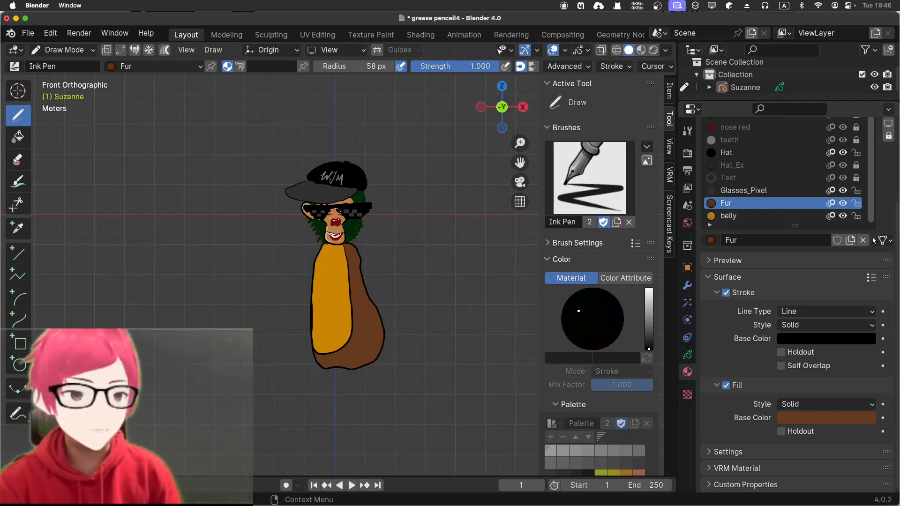
left_click(888, 136)
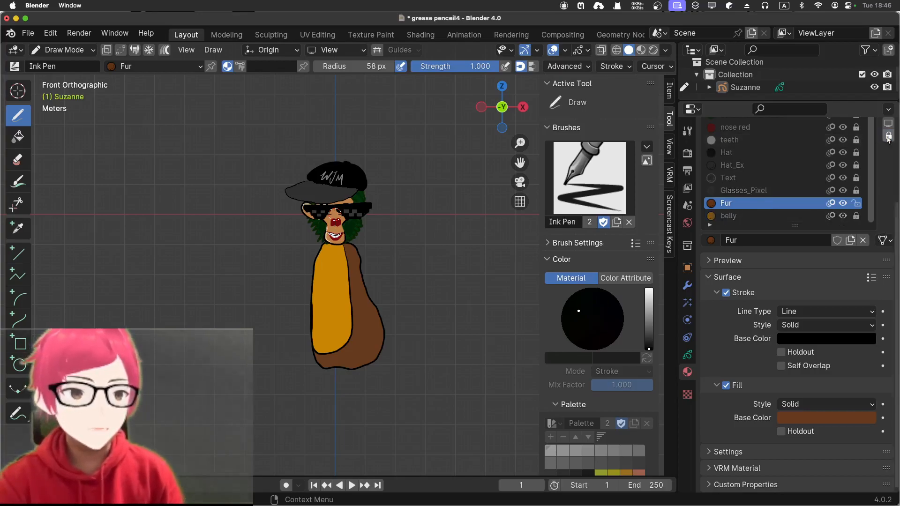
left_click(63, 49)
left_click(51, 78)
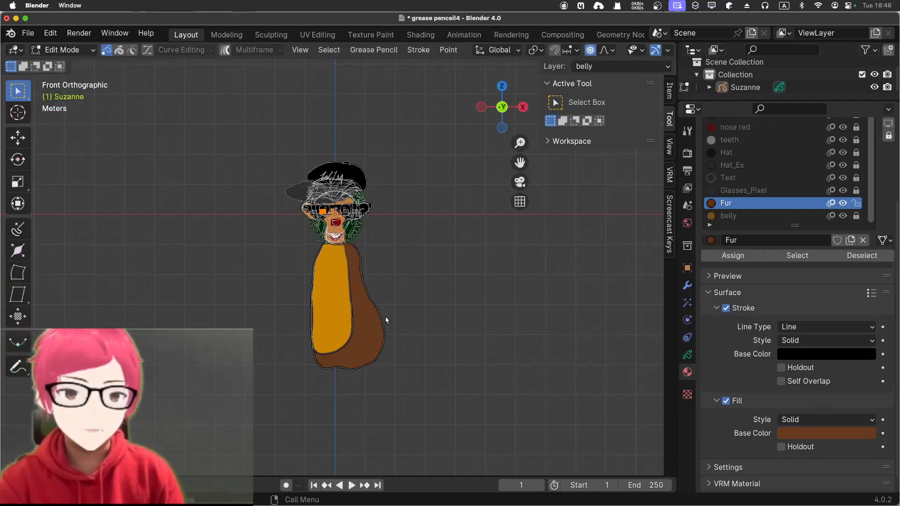
Step: Pull the lower right bulge of the body outline inward by about 0.58 m along X with proportional editing
left_click_drag(373, 331, 401, 357)
key("g")
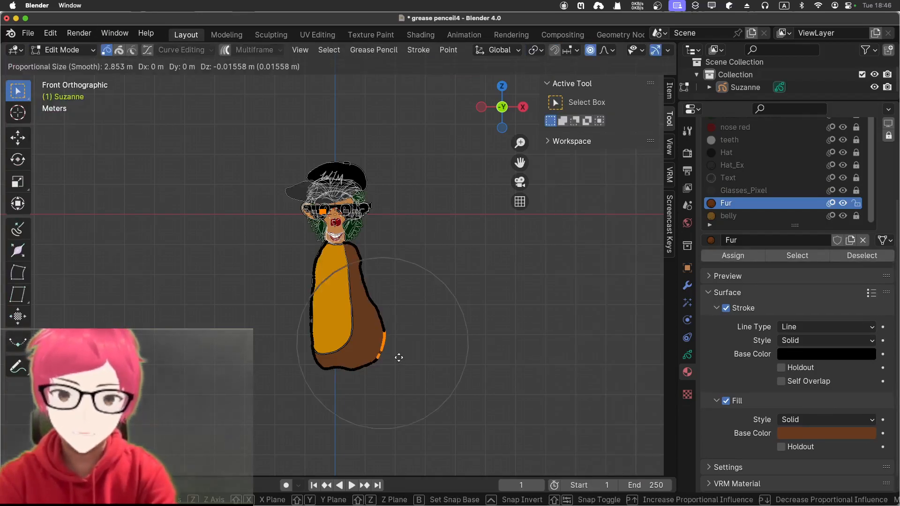
scroll(394, 358, "up", 6)
scroll(392, 357, "up", 1)
scroll(387, 358, "down", 3)
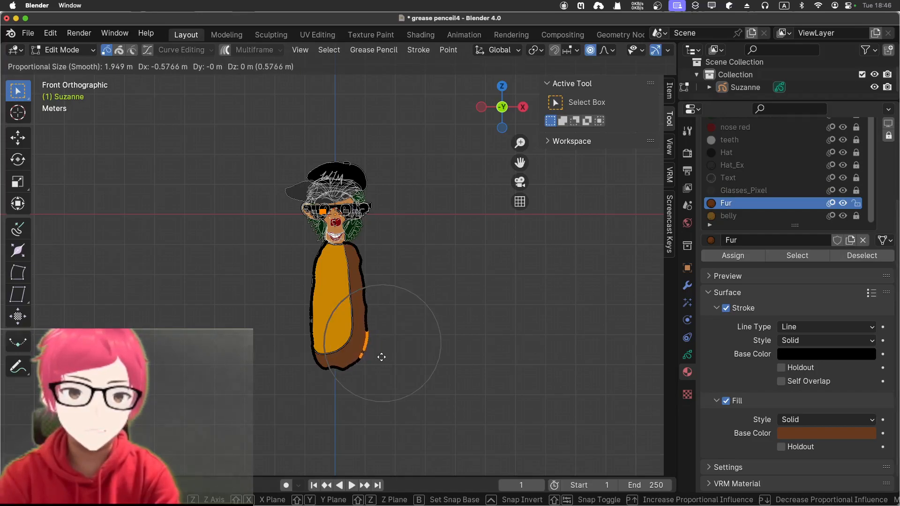
left_click(382, 357)
left_click(256, 300)
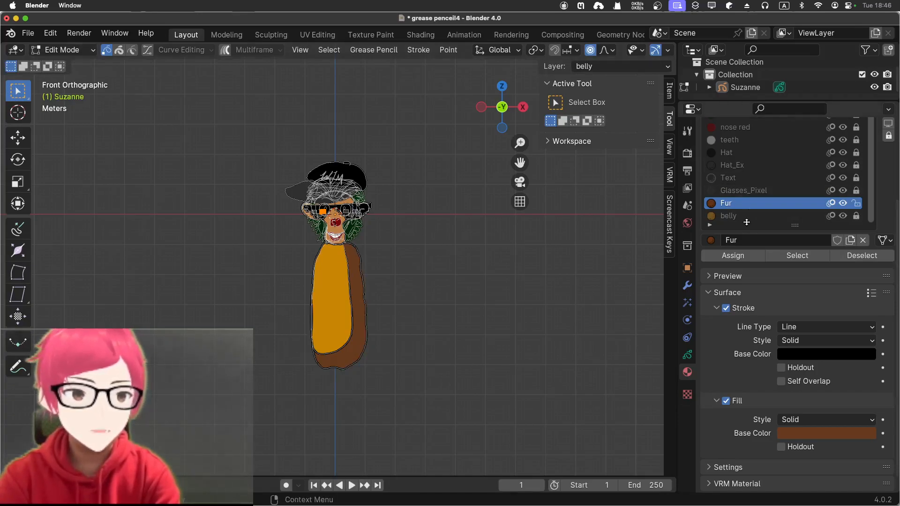
Step: Make belly the active material and leave it as the only unlocked material
left_click(796, 215)
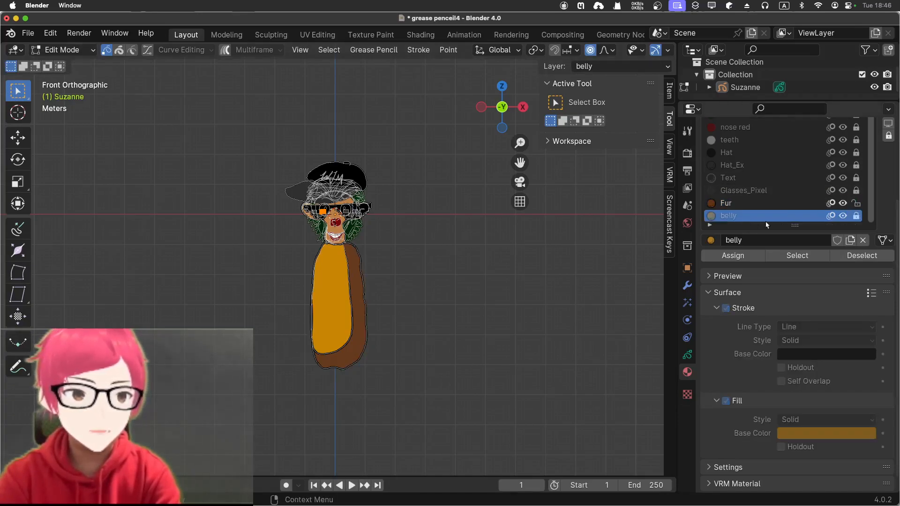
left_click(888, 135)
left_click(889, 136)
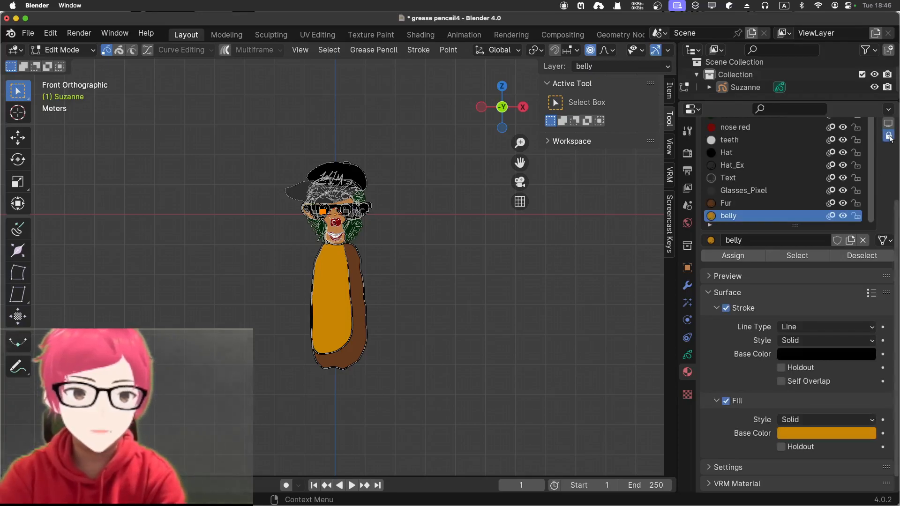
left_click(889, 135)
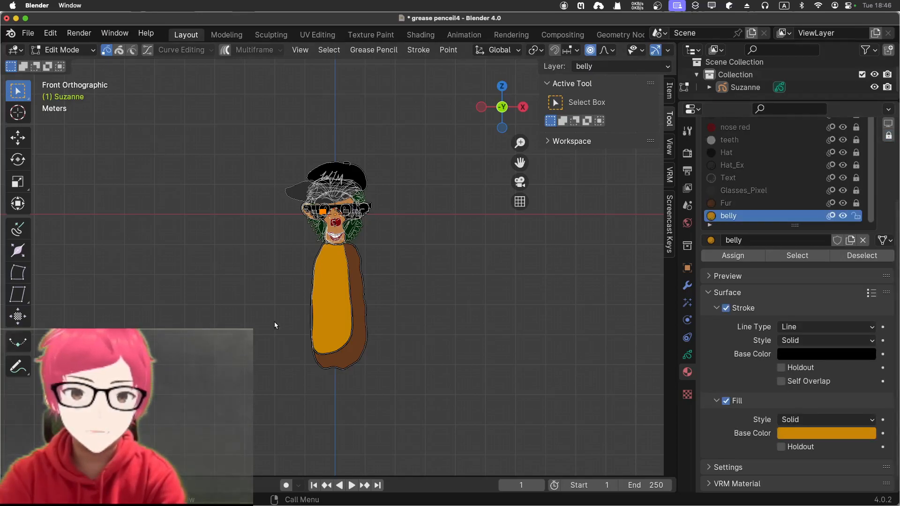
Step: Move the belly's lower right corner outward and down by about 0.15 m, using a reduced proportional editing radius
left_click(346, 352)
key("g")
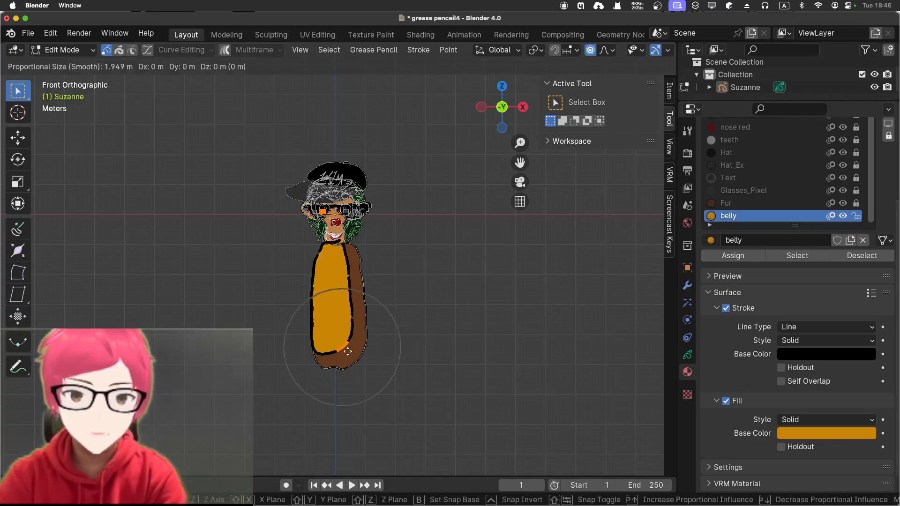
scroll(347, 350, "up", 15)
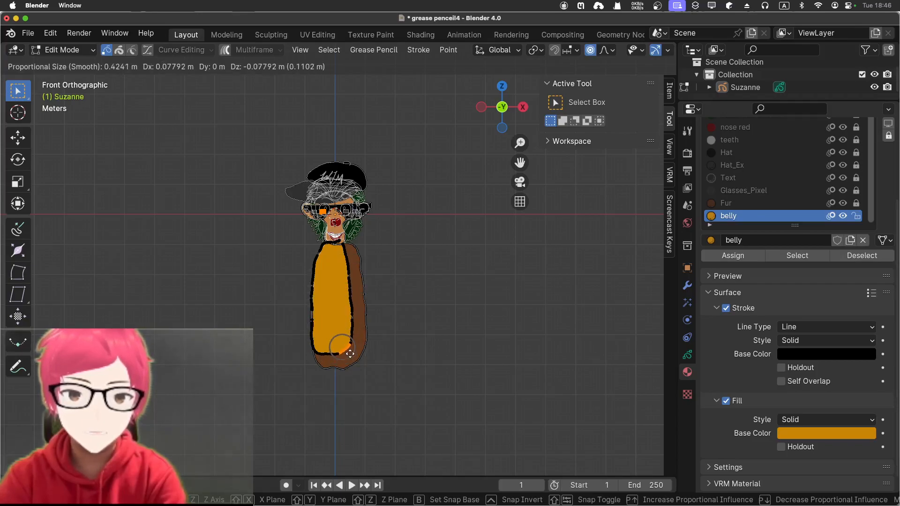
scroll(350, 354, "down", 5)
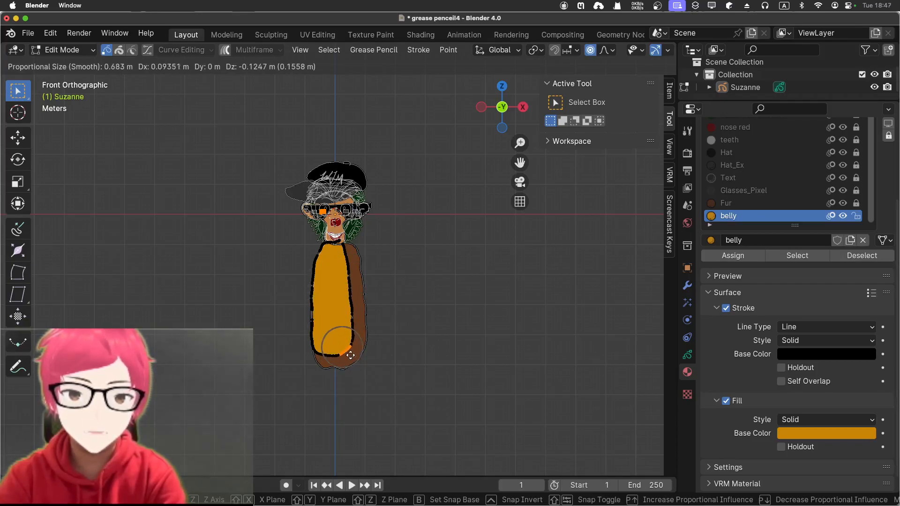
left_click(350, 354)
left_click(233, 263)
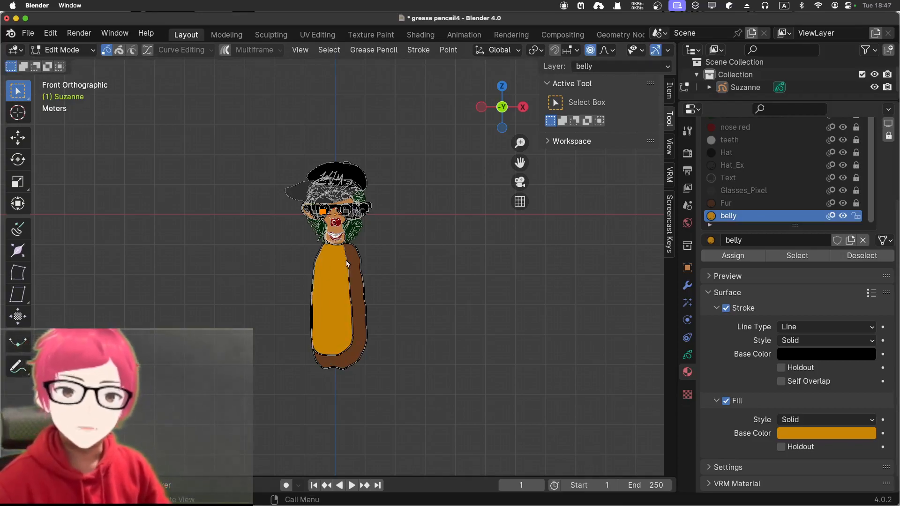
Step: Brighten and desaturate the belly material's fill base color to a light peach
left_click(816, 433)
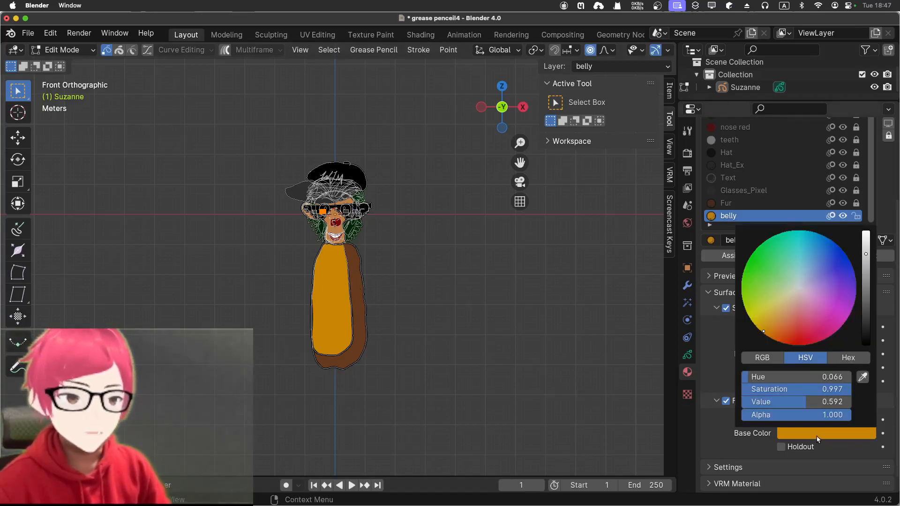
left_click_drag(866, 255, 866, 233)
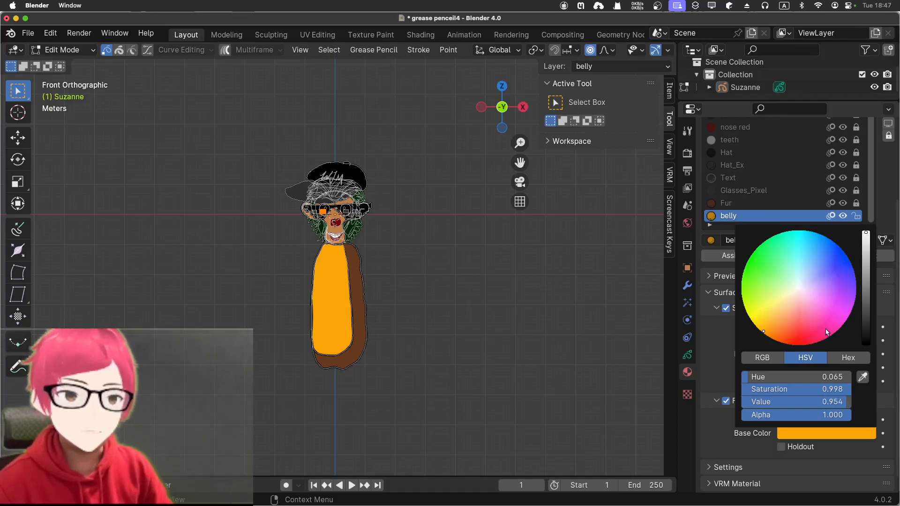
left_click(779, 317)
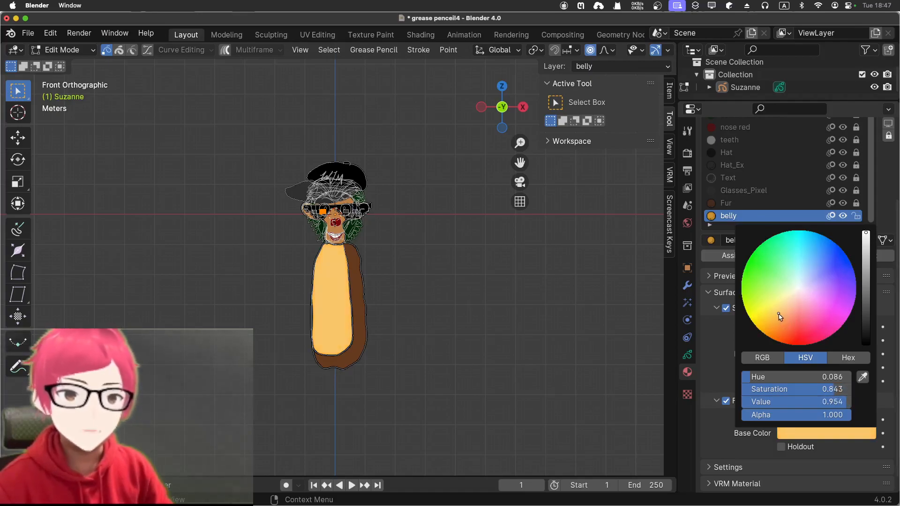
mouse_move(777, 316)
left_mouse_down()
mouse_move(773, 327)
mouse_move(786, 304)
mouse_move(776, 315)
left_mouse_up()
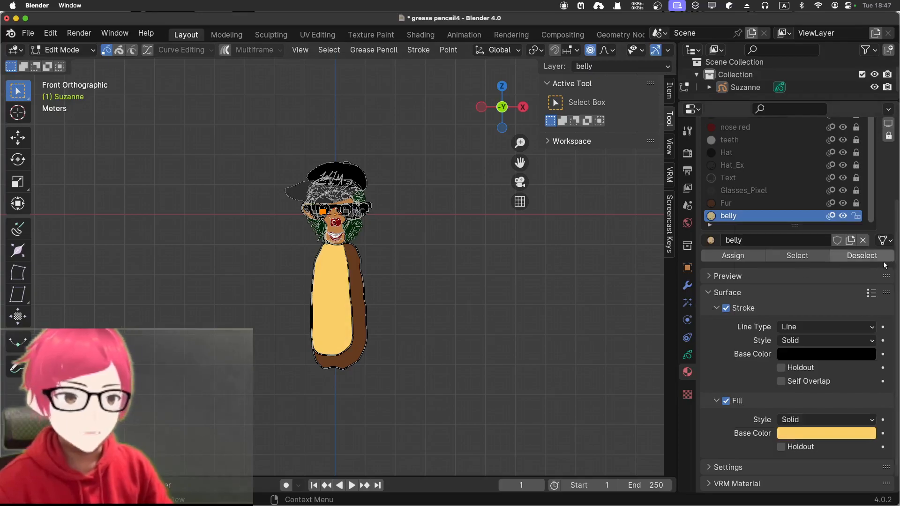
left_click(827, 433)
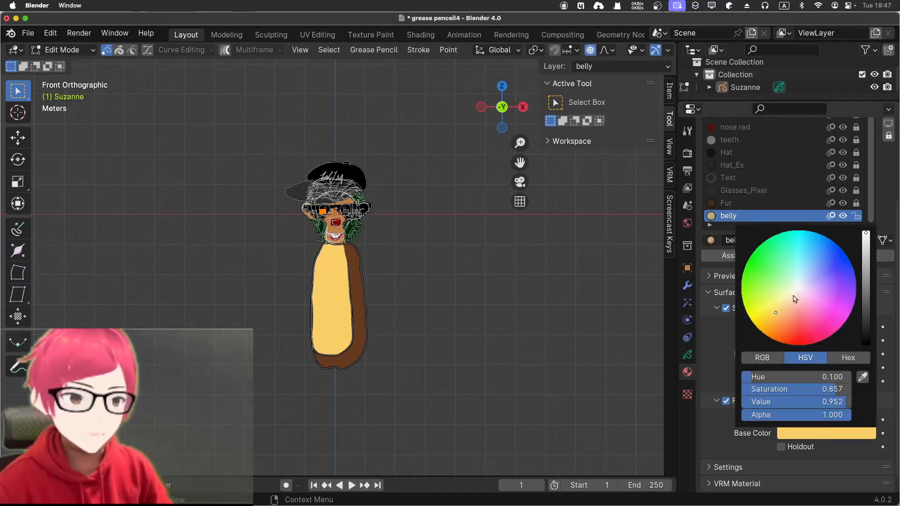
mouse_move(778, 314)
left_mouse_down()
mouse_move(763, 329)
mouse_move(783, 311)
left_mouse_up()
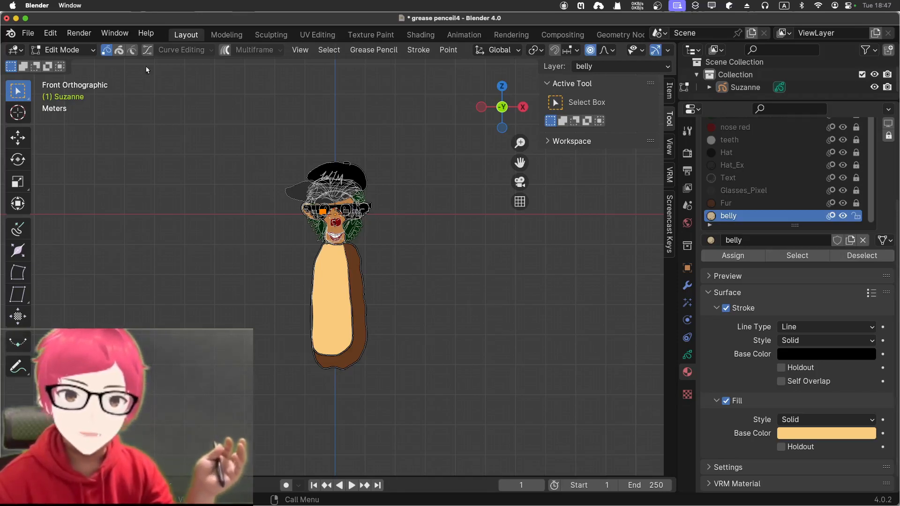
Step: Switch to Object Mode to examine the body and belly together with the head
left_click(63, 50)
left_click(61, 64)
scroll(245, 190, "up", 3)
scroll(245, 189, "down", 3)
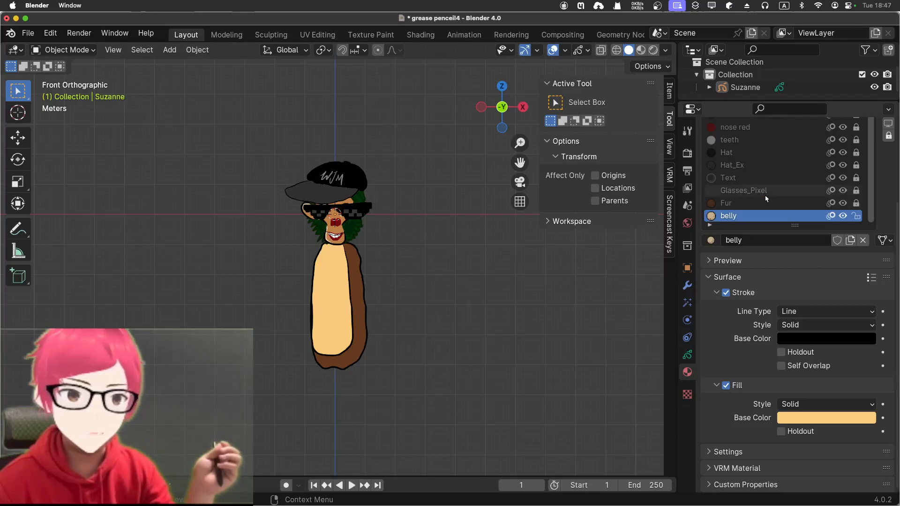
Step: Make Fur the active material, switch to Edit Mode, and leave Fur as the only unlocked material
left_click(725, 203)
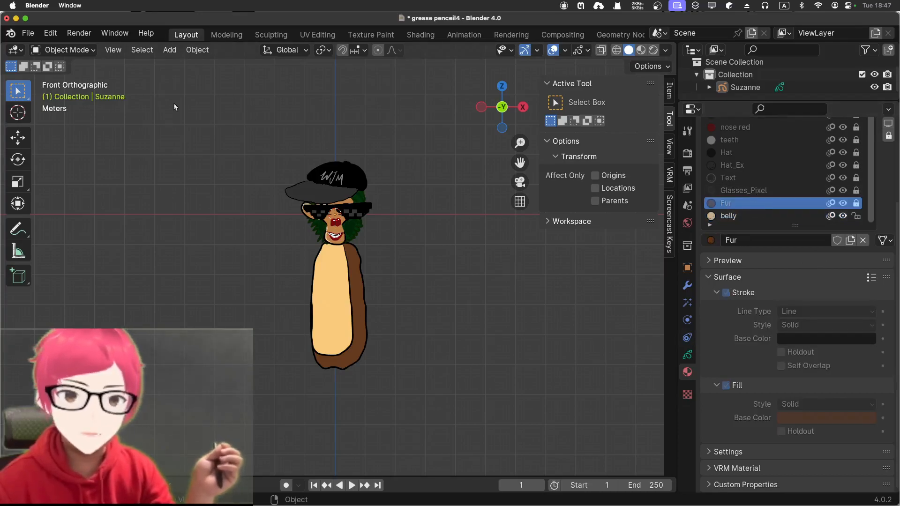
left_click(66, 49)
left_click(88, 80)
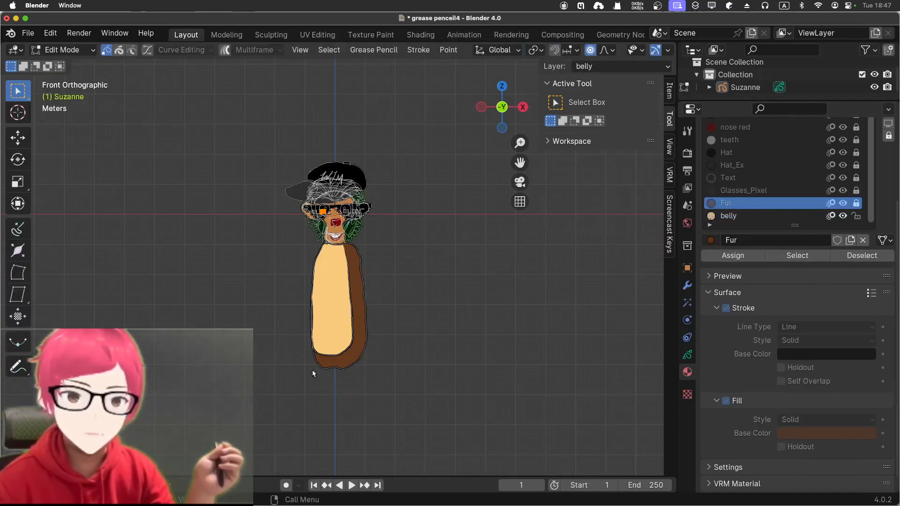
left_click_drag(339, 371, 341, 373)
left_click(331, 366)
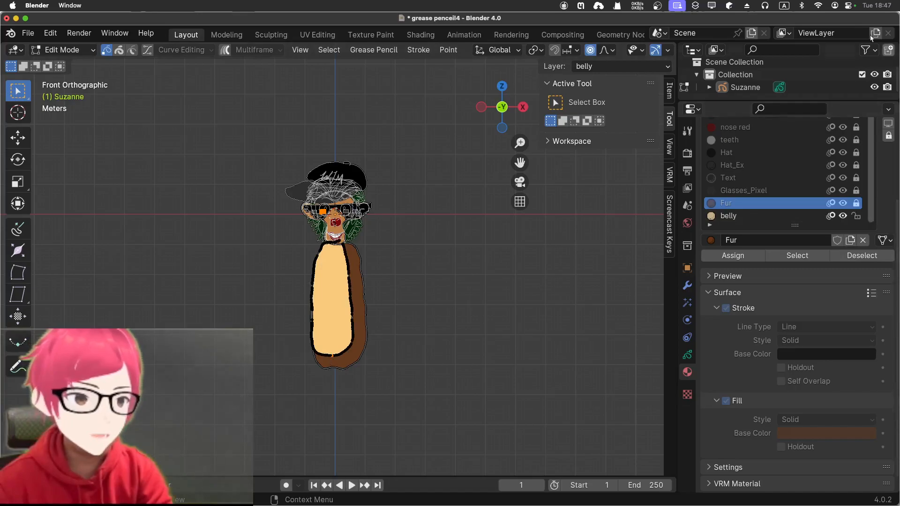
left_click(888, 136)
left_click(888, 136)
left_click(888, 136)
left_click(333, 368)
left_click(398, 415)
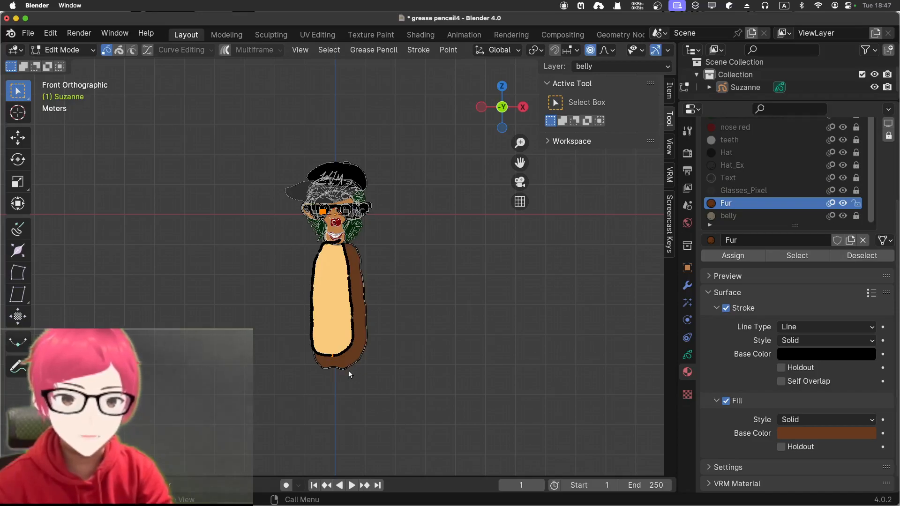
Step: Pull the bottom of the fur body down by about 0.44 m with a proportional editing radius of about 1.21 m, and return to Object Mode
left_click(333, 366)
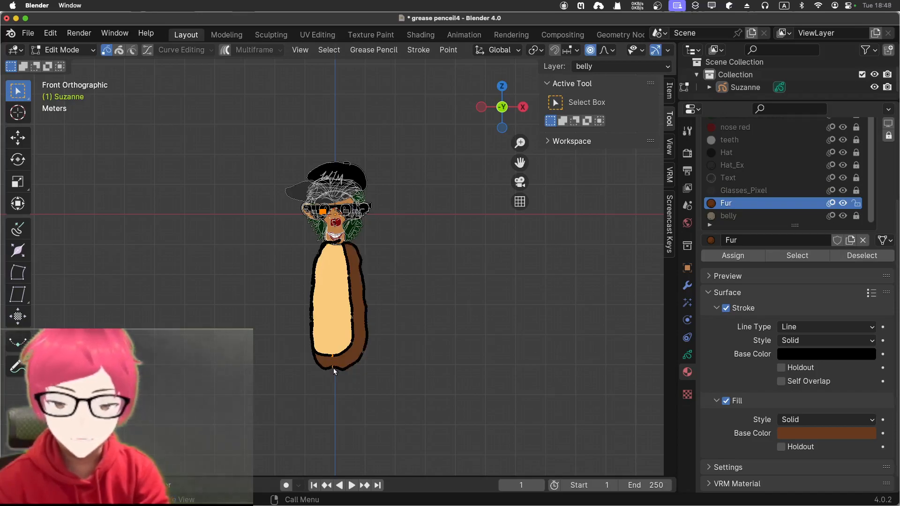
key("g")
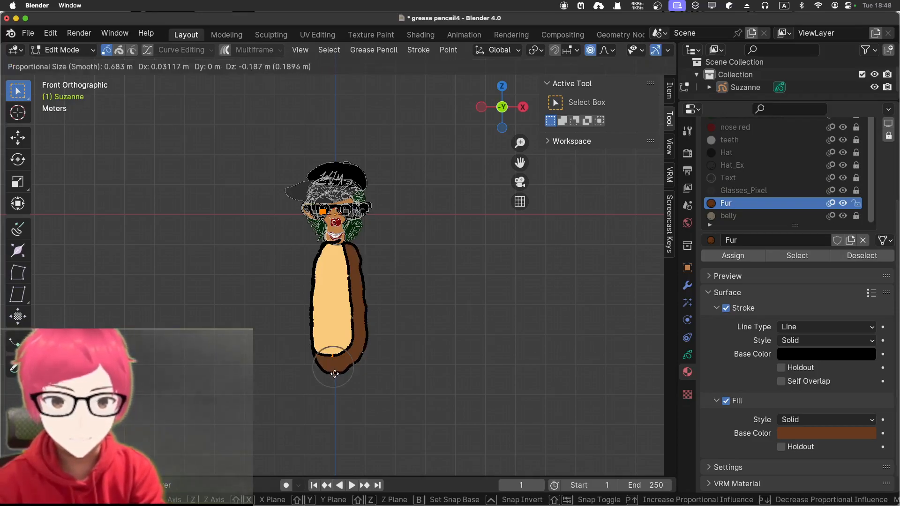
scroll(335, 375, "down", 2)
scroll(337, 374, "down", 3)
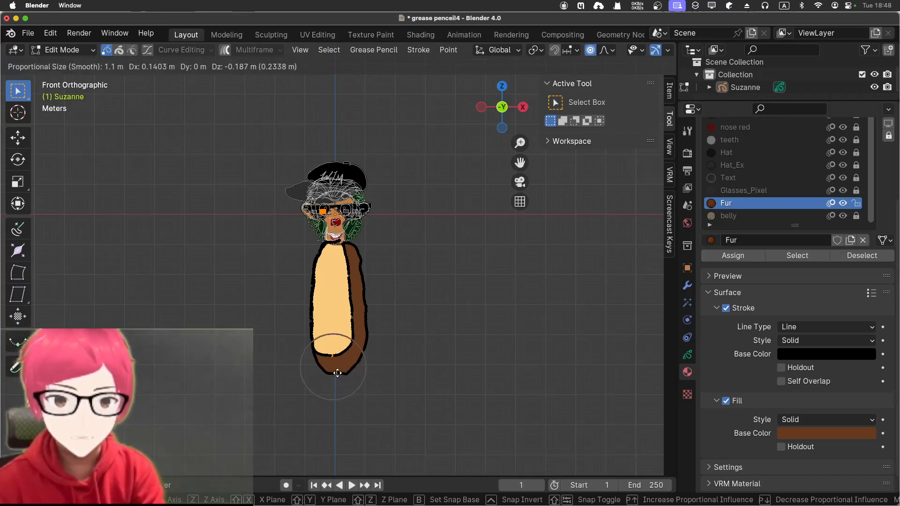
scroll(337, 376, "up", 3)
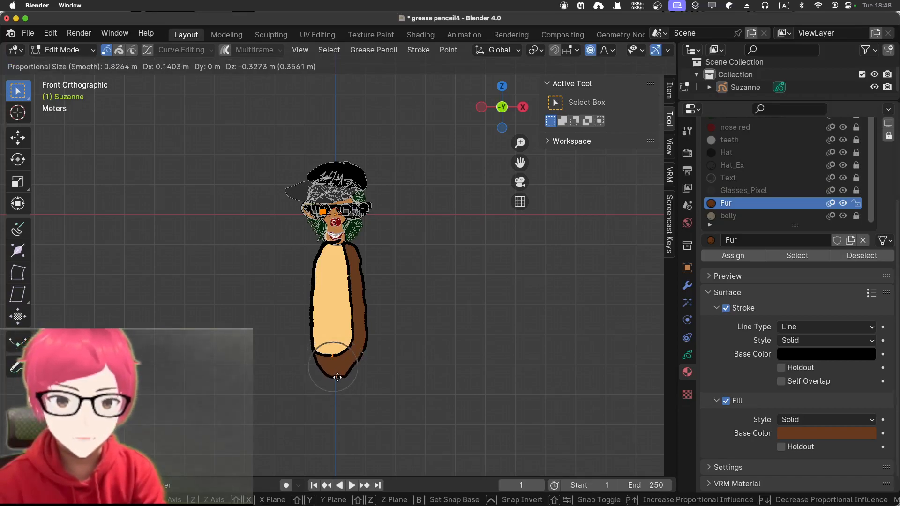
scroll(338, 378, "down", 4)
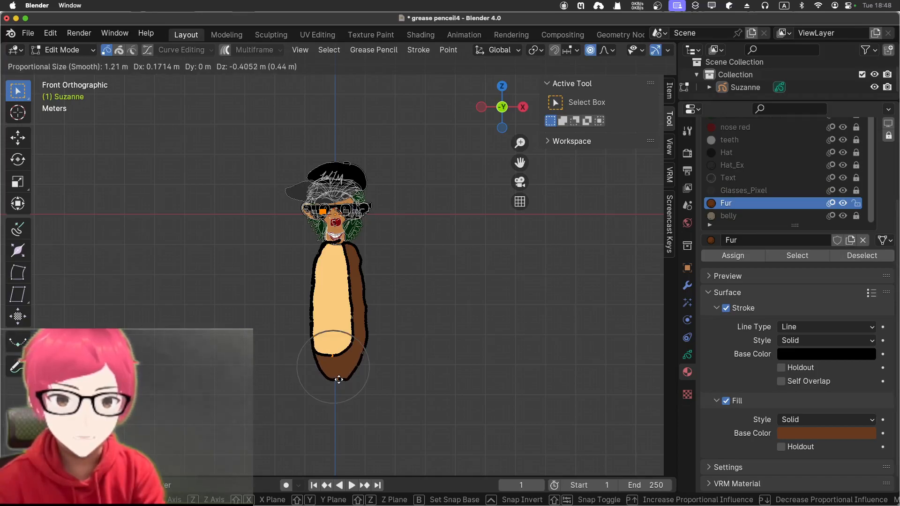
left_click(322, 375)
left_click(252, 370)
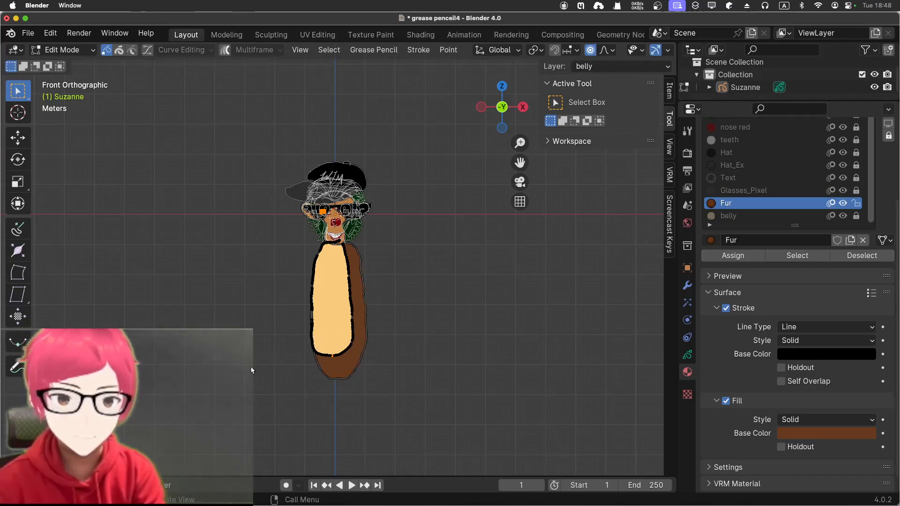
left_click(93, 50)
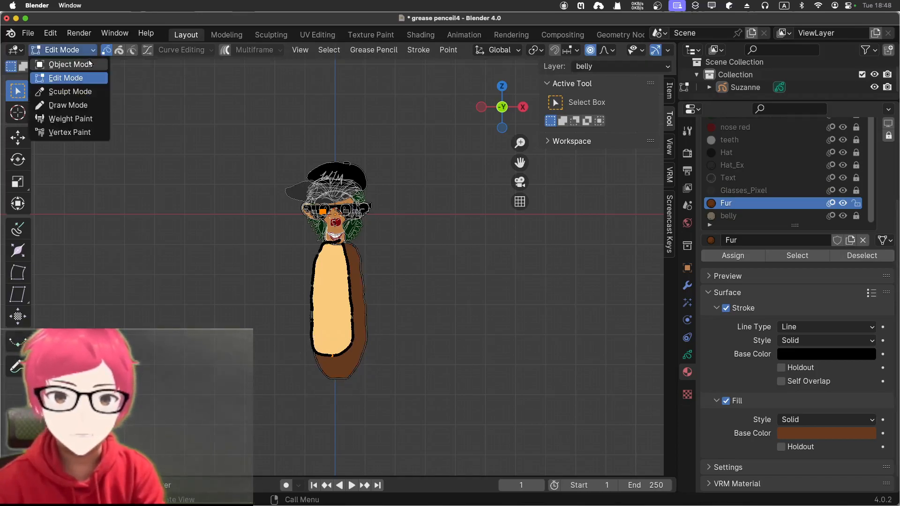
left_click(90, 64)
middle_click_drag(201, 229, 235, 261)
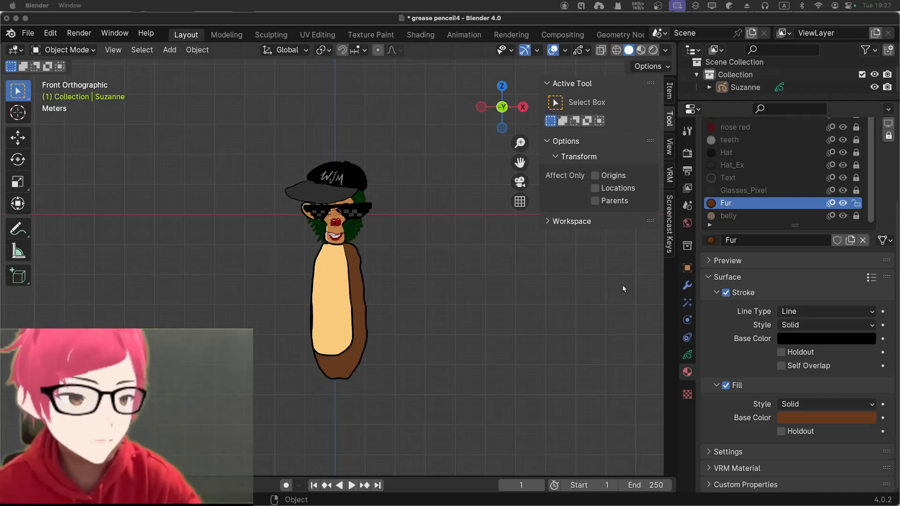
Step: Add a new grease pencil layer directly above the belly layer and name it legs_right
left_click(687, 354)
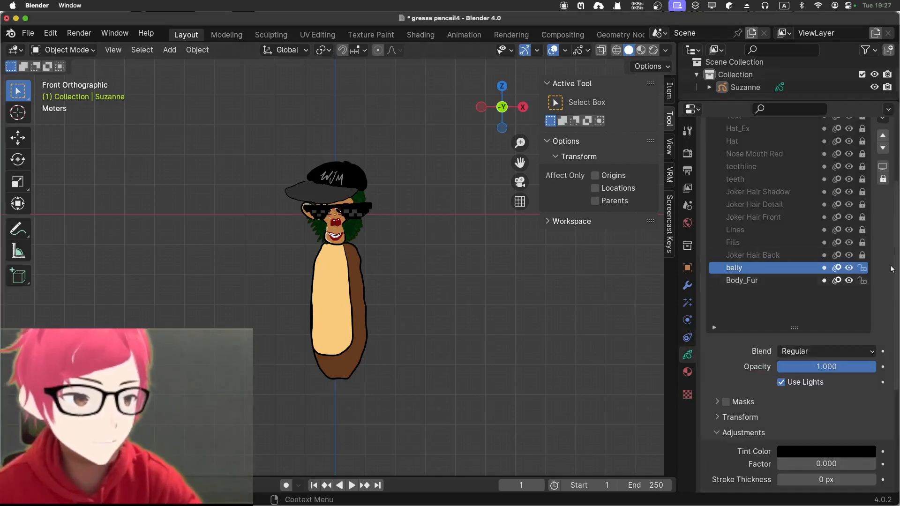
scroll(873, 165, "up", 5)
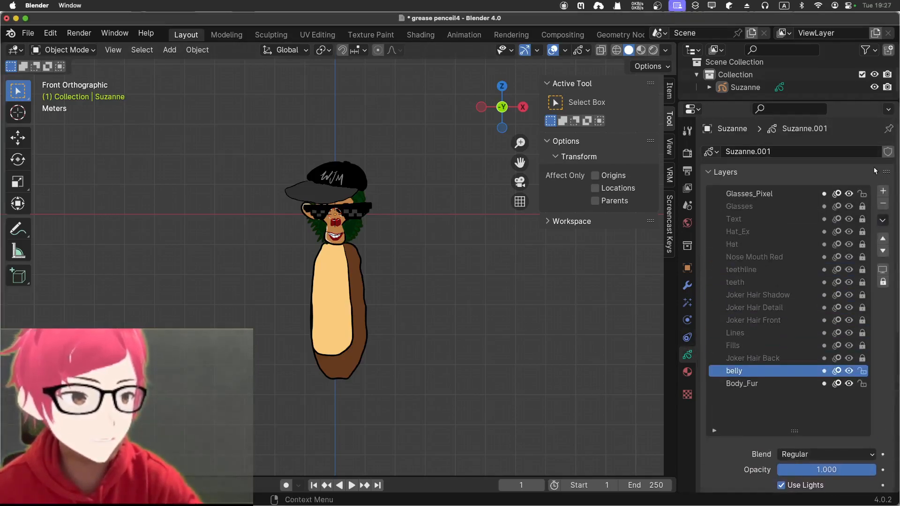
left_click(883, 191)
scroll(764, 249, "down", 6)
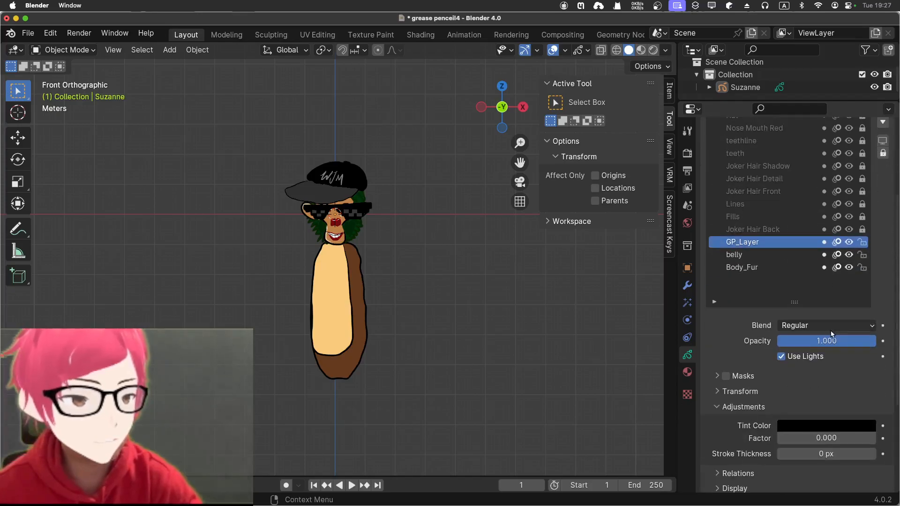
double_click(761, 243)
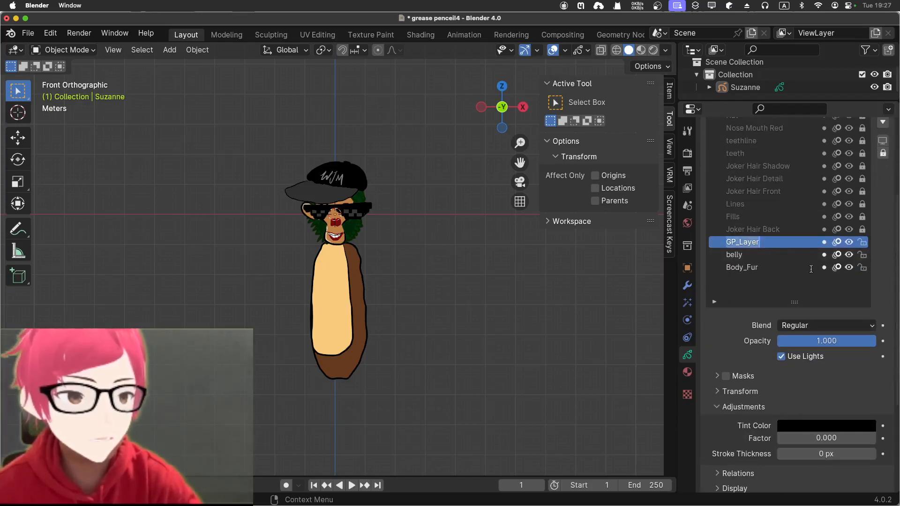
type("le")
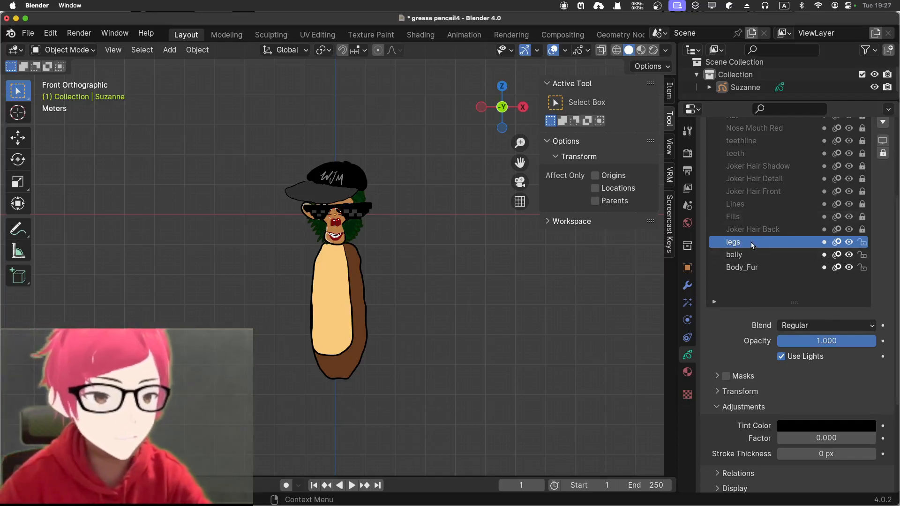
type("gs")
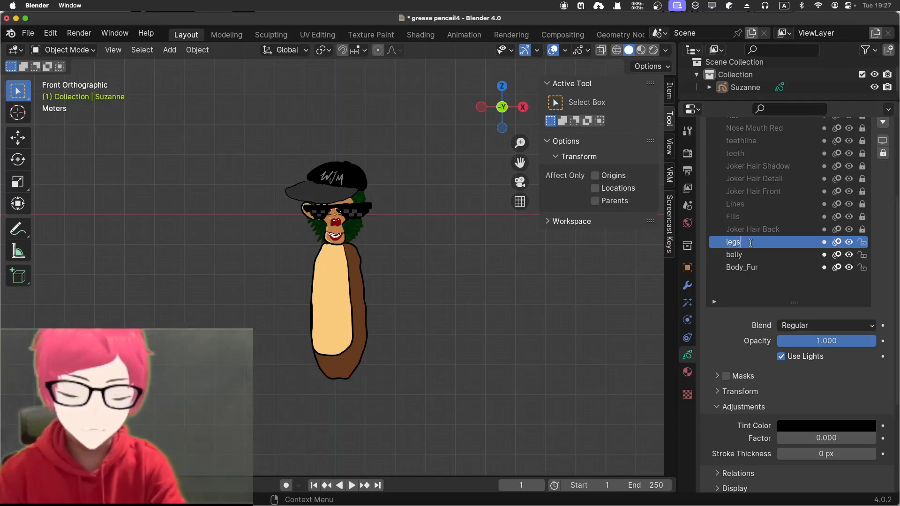
type("_right")
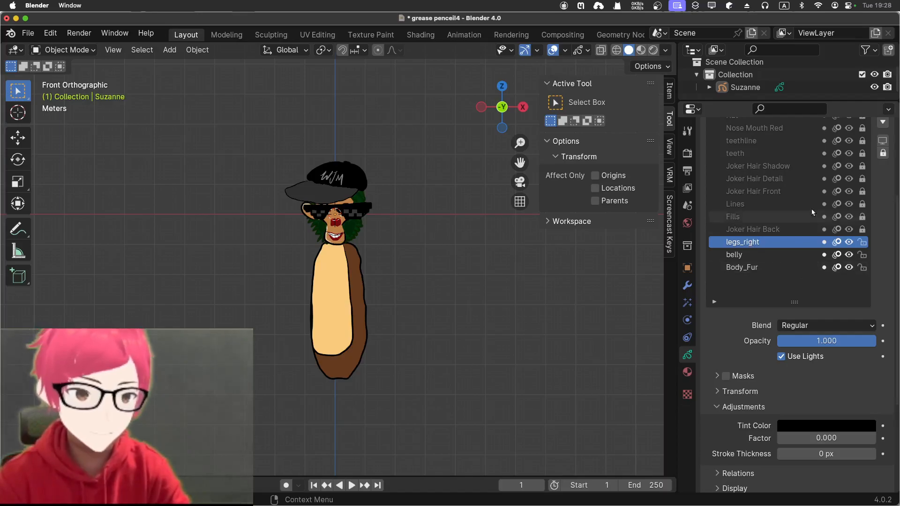
Step: Duplicate the legs_right layer and rename the copy legs_left
scroll(824, 296, "up", 6)
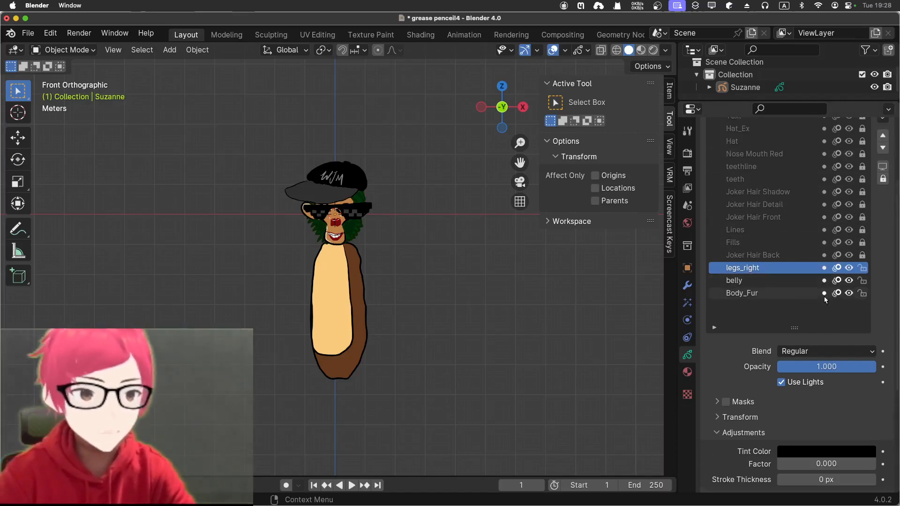
left_click(883, 220)
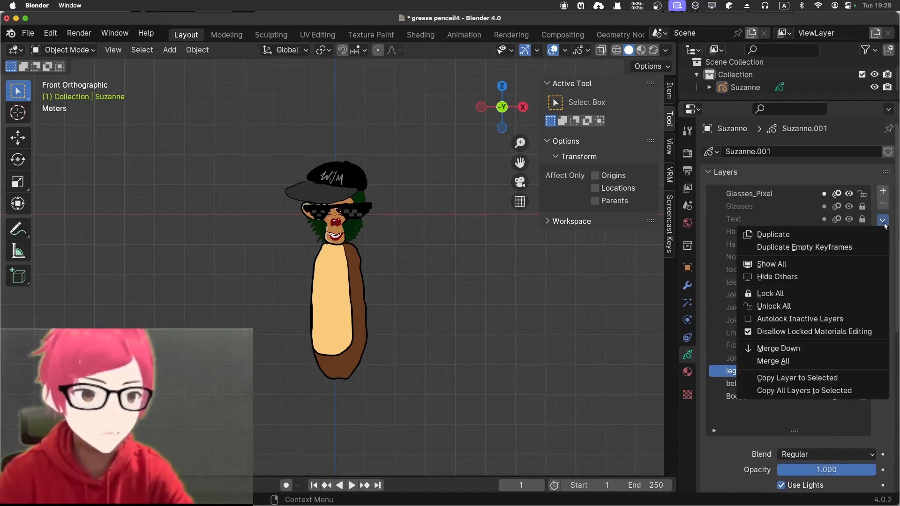
left_click(812, 232)
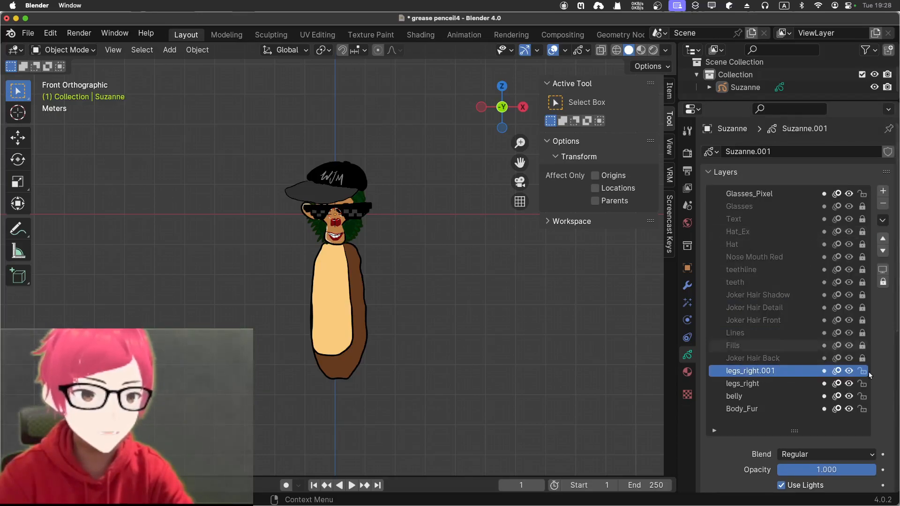
double_click(771, 369)
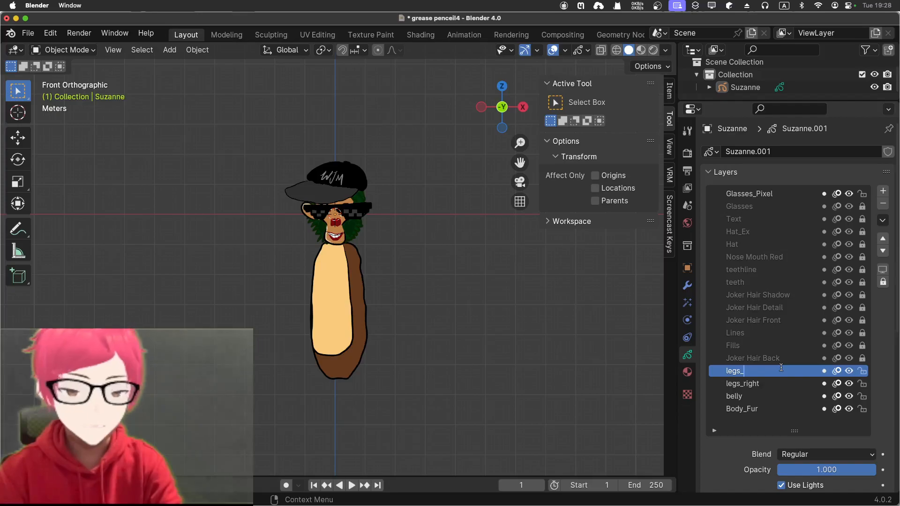
Step: Add another layer above legs_left and name it tail
left_click(882, 191)
double_click(743, 371)
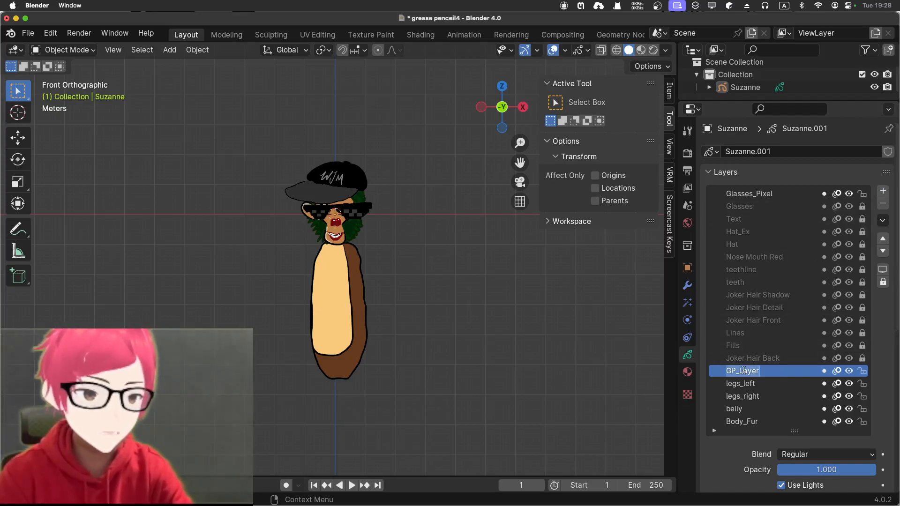
type("tail")
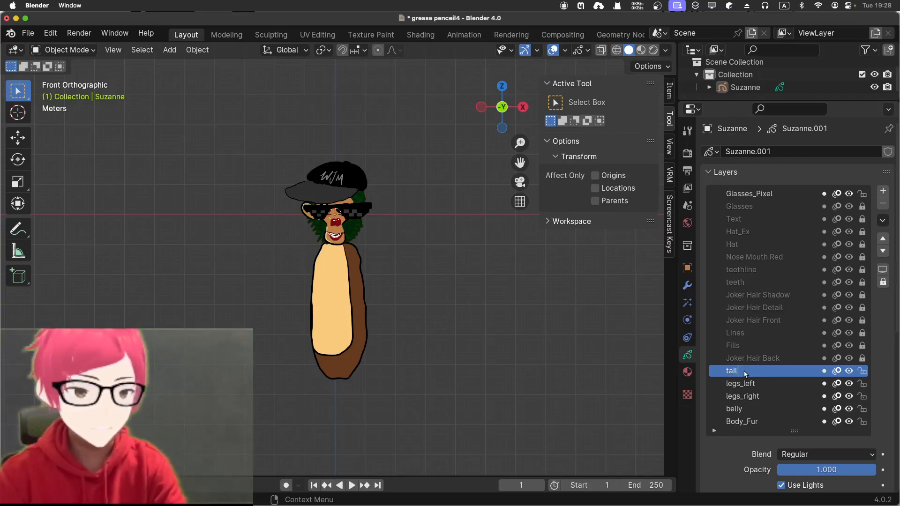
Step: In Draw Mode, draw a leg with a toed foot at the body's lower right on the legs_right layer, using the Fur material
left_click(745, 395)
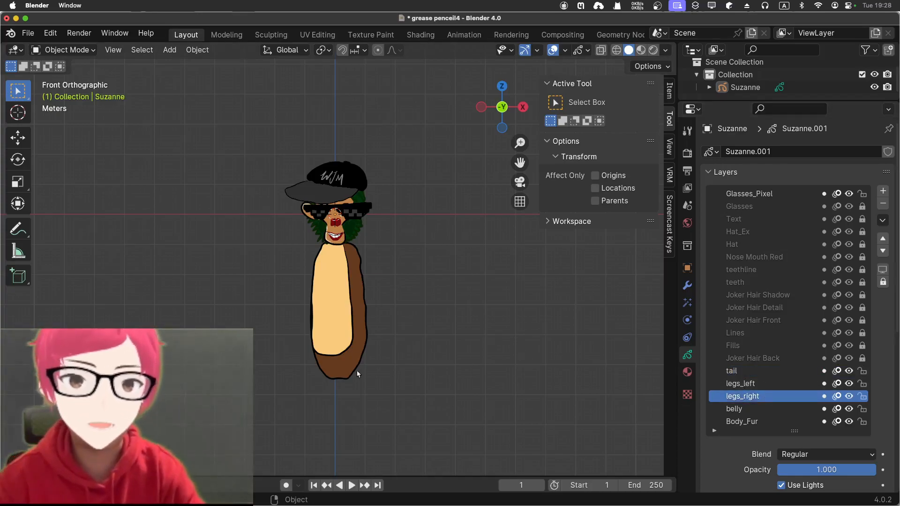
scroll(802, 289, "down", 3)
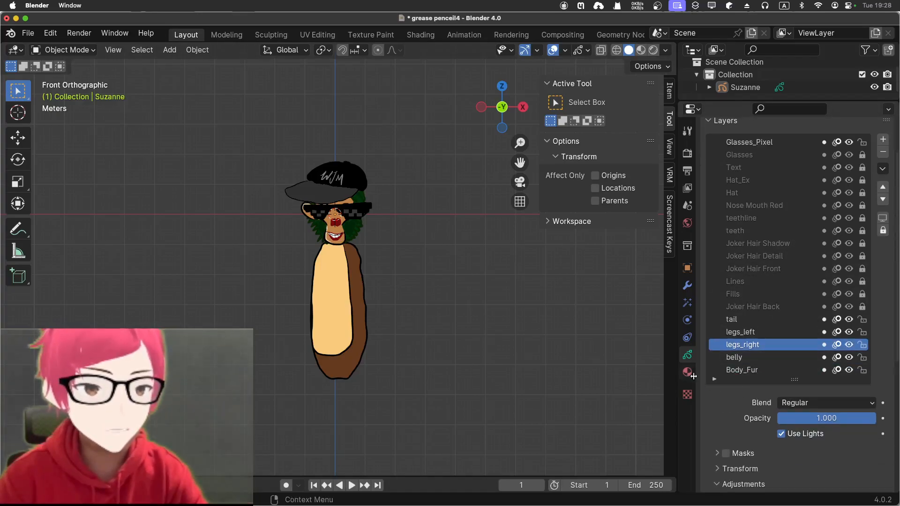
left_click(690, 374)
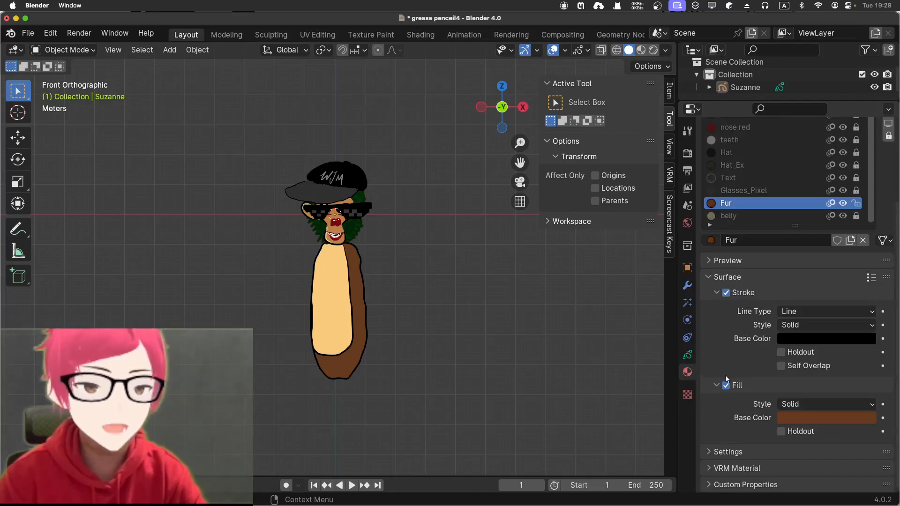
scroll(422, 350, "down", 3)
scroll(420, 348, "up", 5)
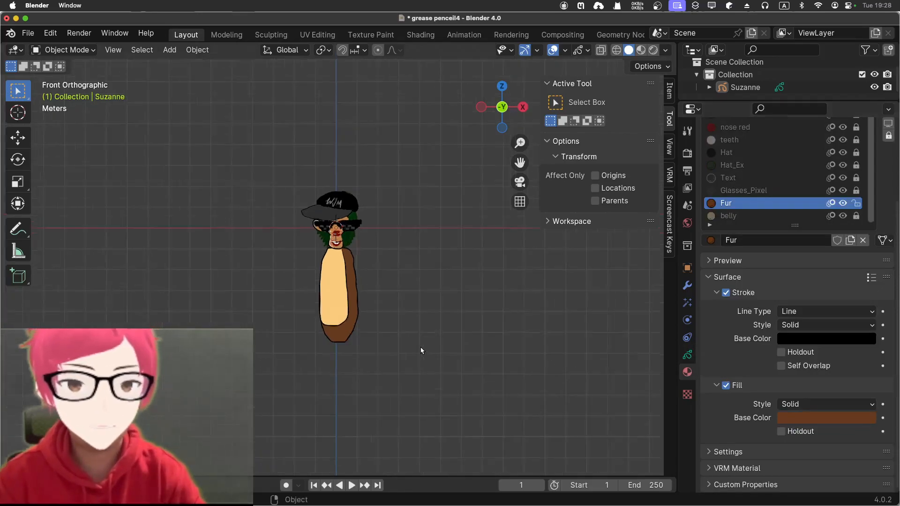
scroll(431, 386, "down", 5)
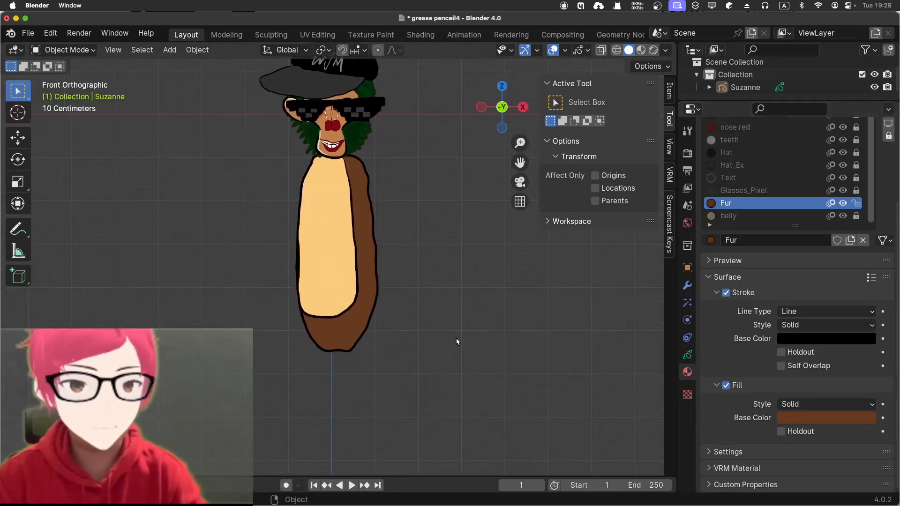
left_click(348, 333)
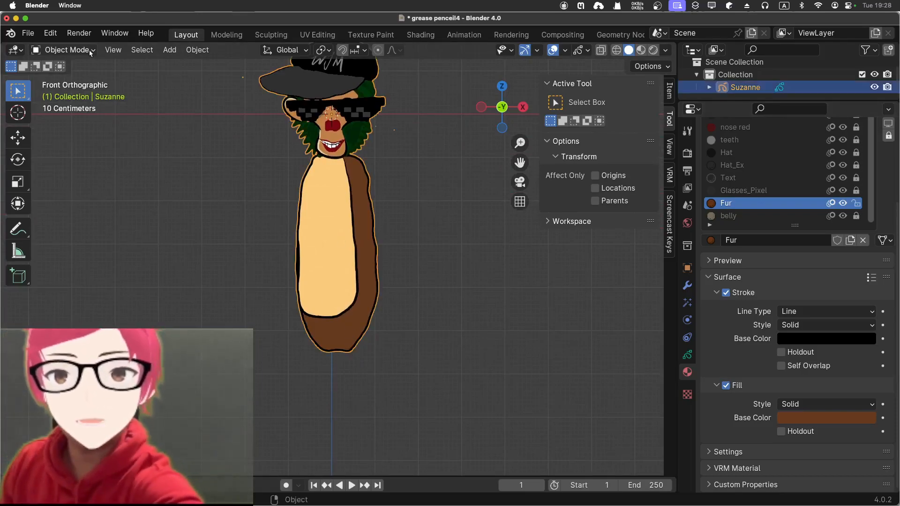
left_click(63, 49)
left_click(78, 109)
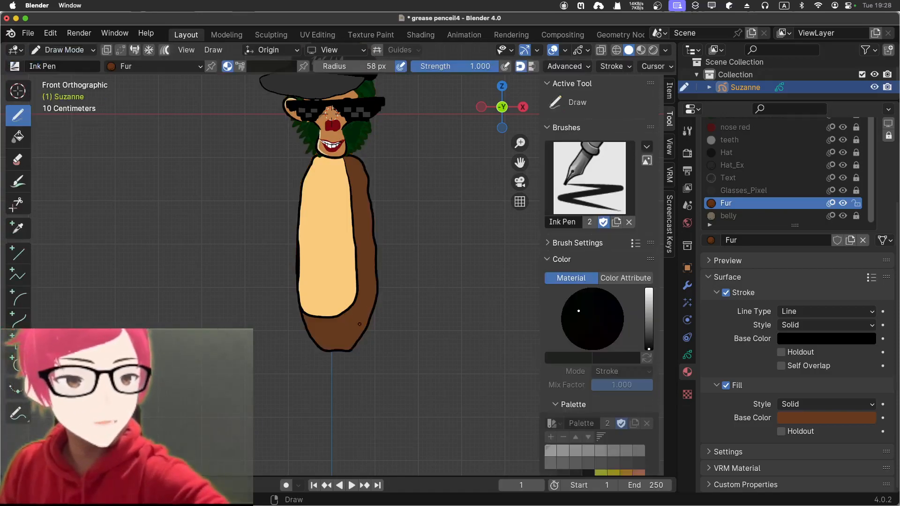
Step: Make legs_left the active layer and draw a bent leg with a toed foot at the body's lower left in Fur
left_click(687, 354)
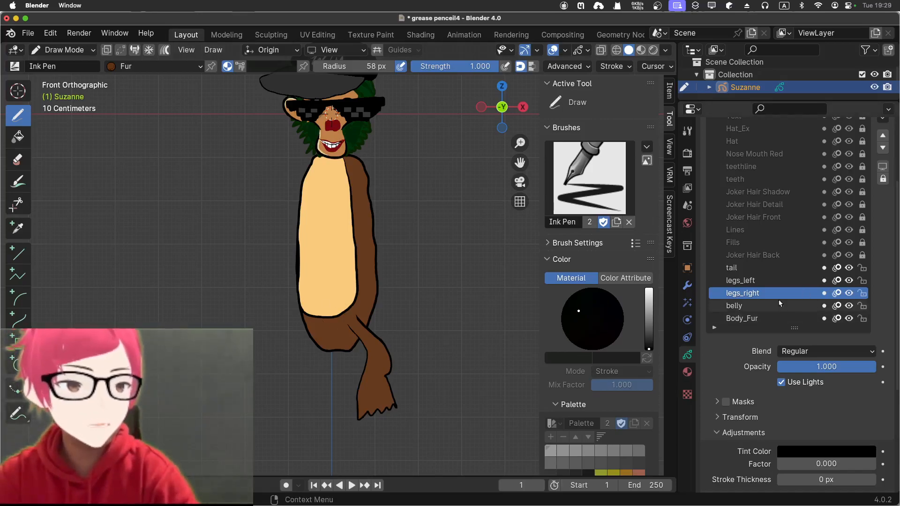
left_click(768, 280)
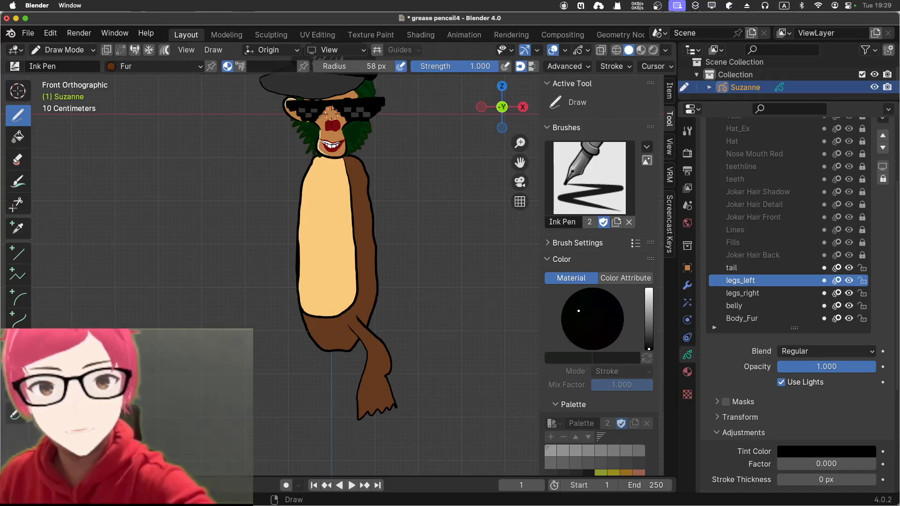
left_click_drag(298, 332, 265, 352)
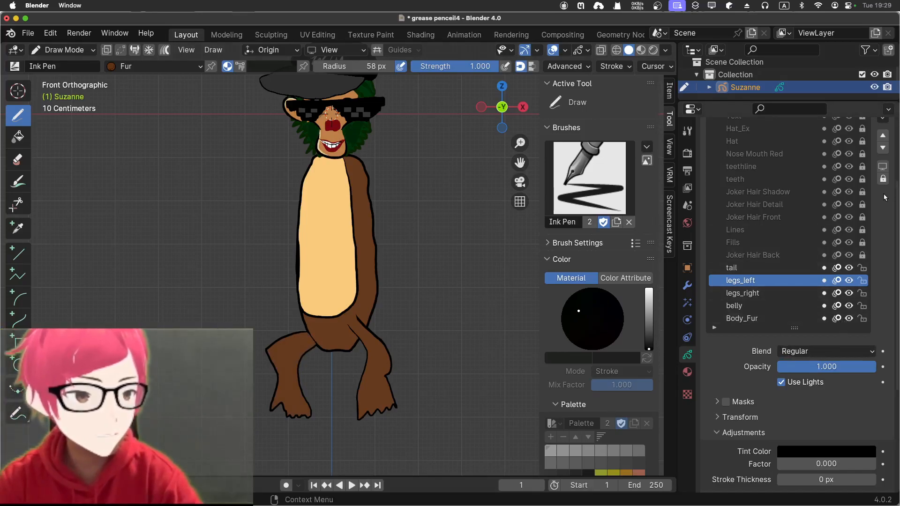
Step: Move the legs_left layer above tail and add a new layer named feet above legs_left
left_click(882, 136)
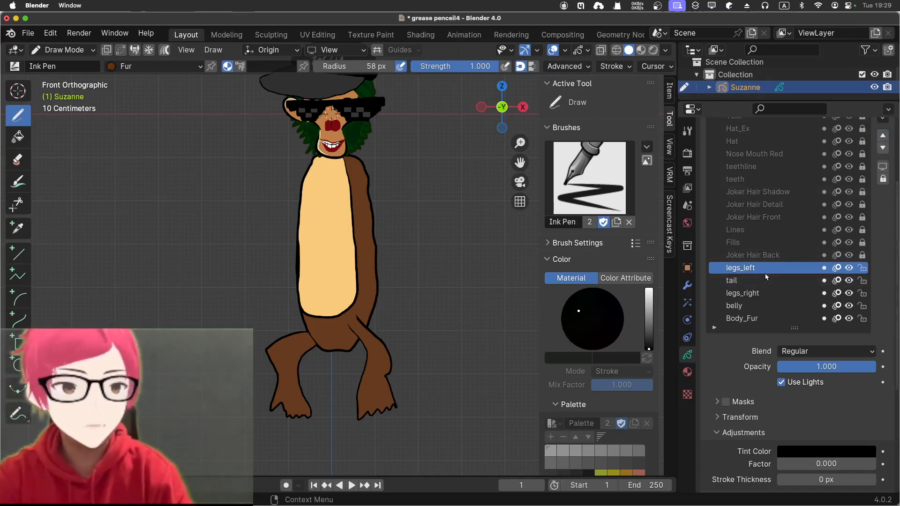
scroll(876, 189, "up", 5)
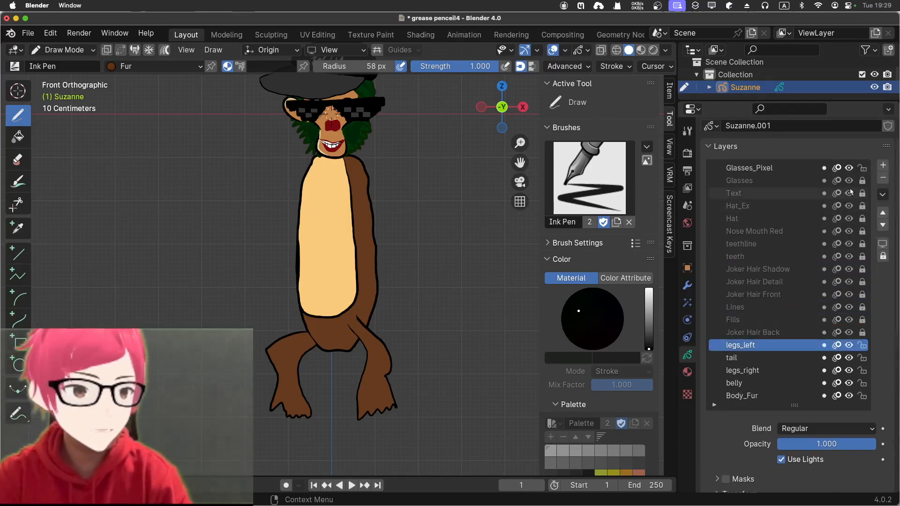
left_click(882, 190)
double_click(745, 370)
type("feet")
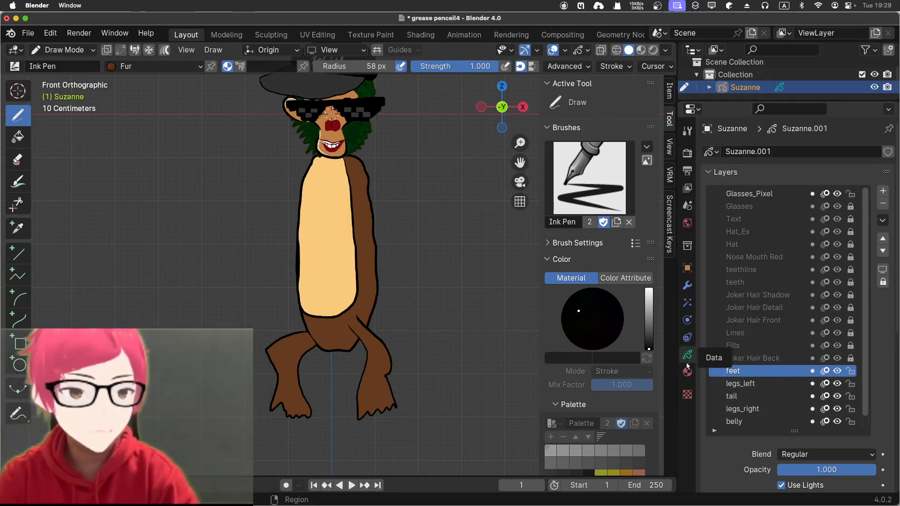
Step: Unlock all the materials and make belly the active material for drawing
left_click(687, 372)
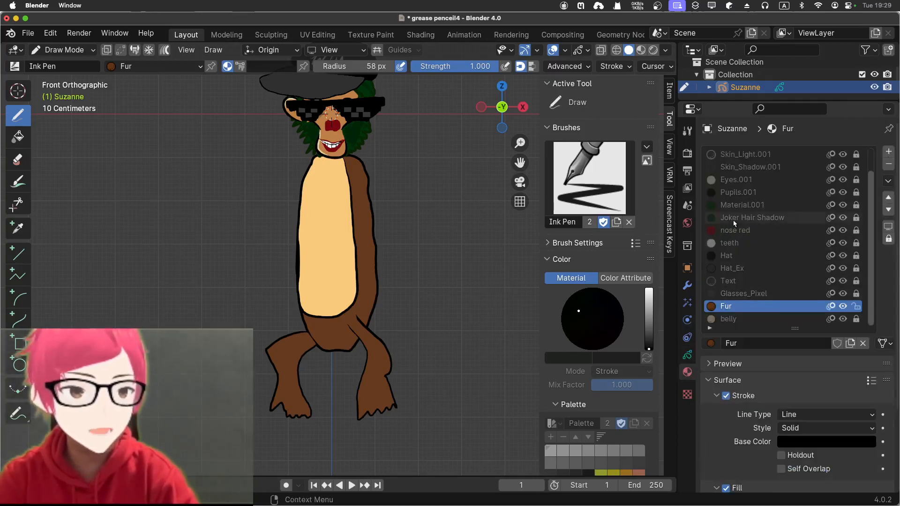
left_click(889, 239)
left_click(731, 319)
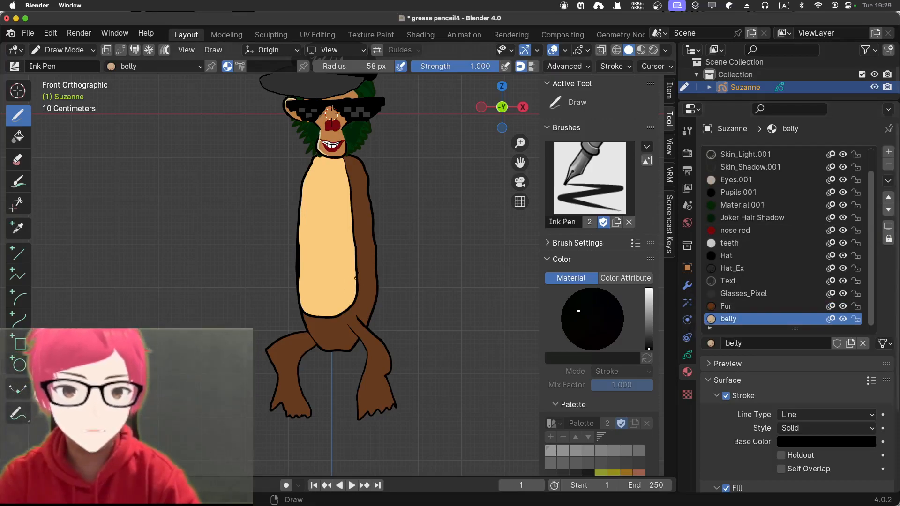
Step: On the feet layer, draw a foot with rounded toes over the end of the legs_left leg in the belly material
scroll(466, 282, "down", 4)
scroll(355, 276, "up", 4)
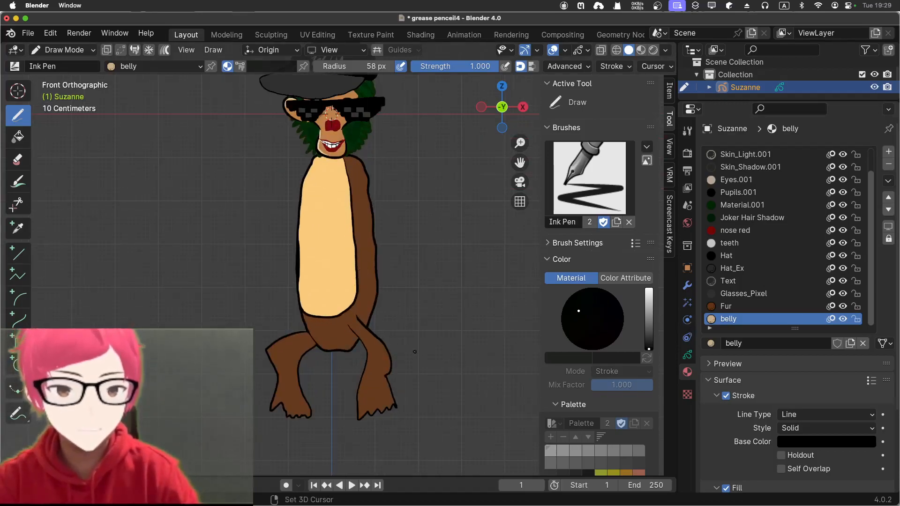
middle_click_drag(415, 352, 451, 259, "shift")
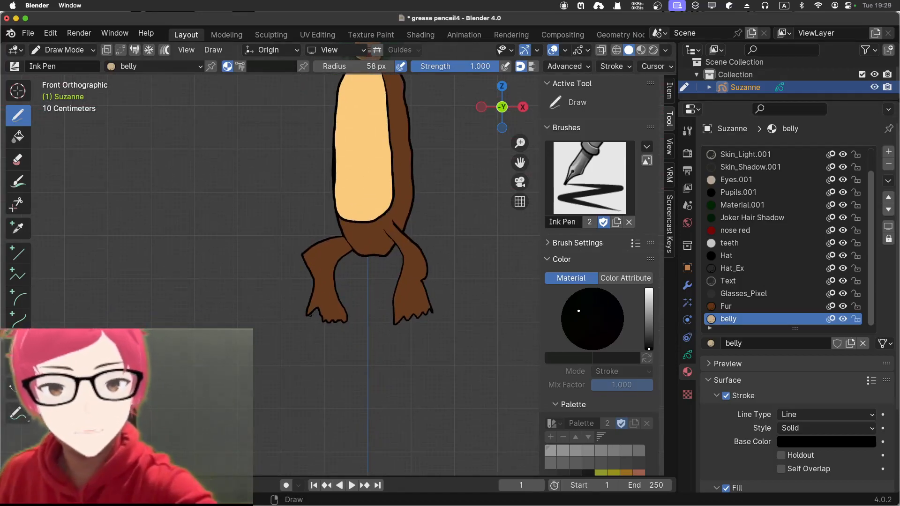
left_click_drag(288, 317, 284, 343)
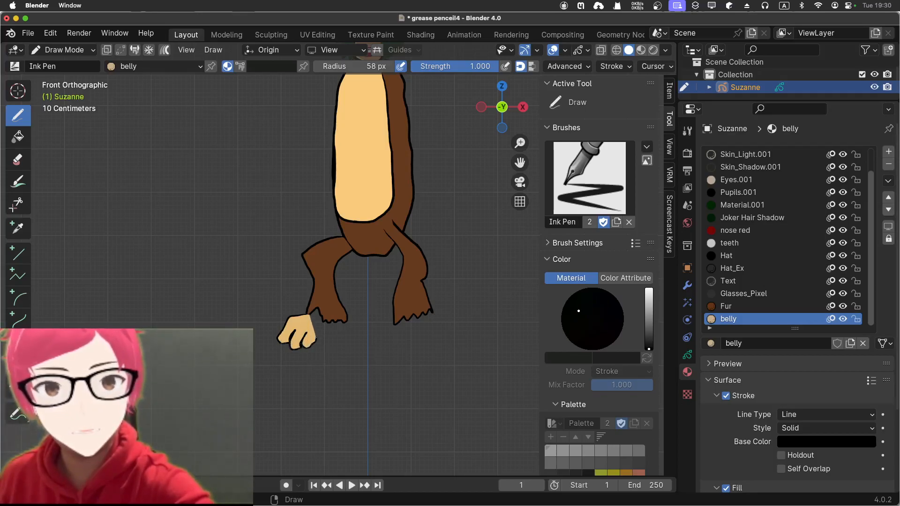
left_click_drag(314, 339, 322, 346)
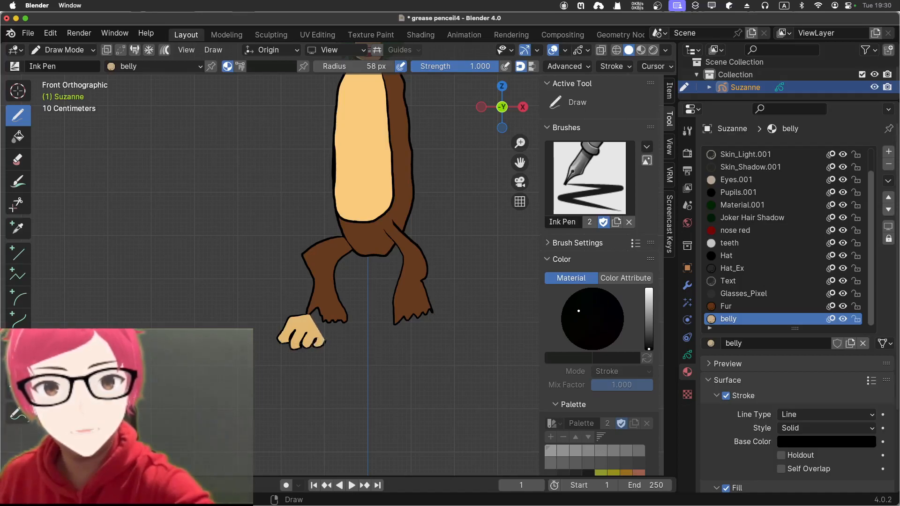
mouse_move(326, 340)
left_mouse_down()
mouse_move(348, 322)
mouse_move(323, 300)
left_mouse_up()
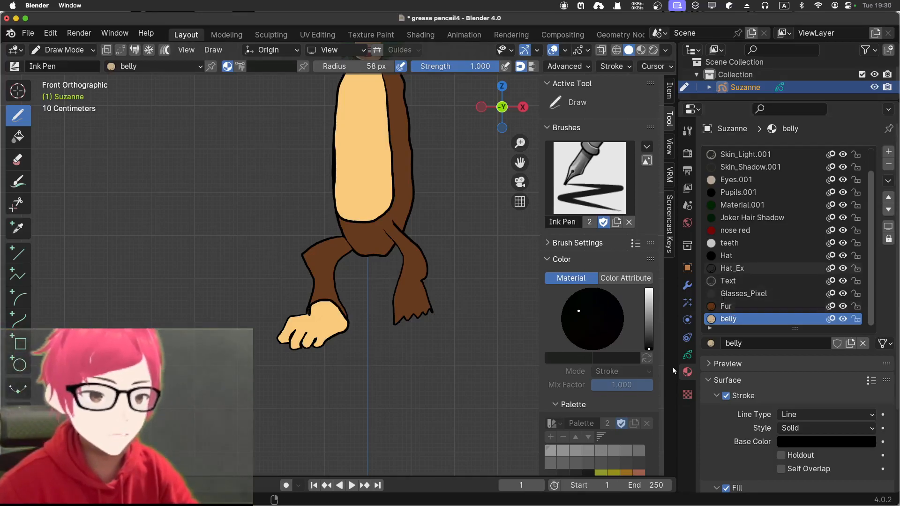
Step: Switch to Edit Mode and lock every grease pencil layer except feet
left_click(687, 354)
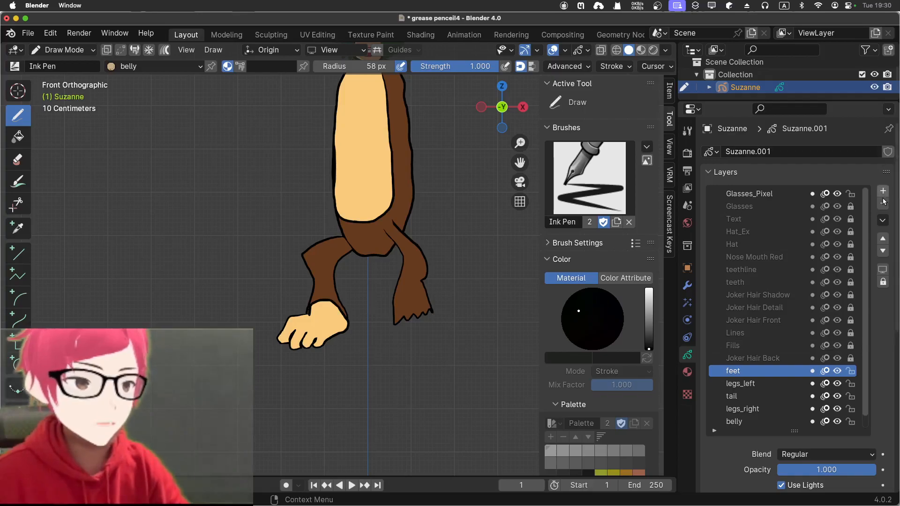
left_click(63, 49)
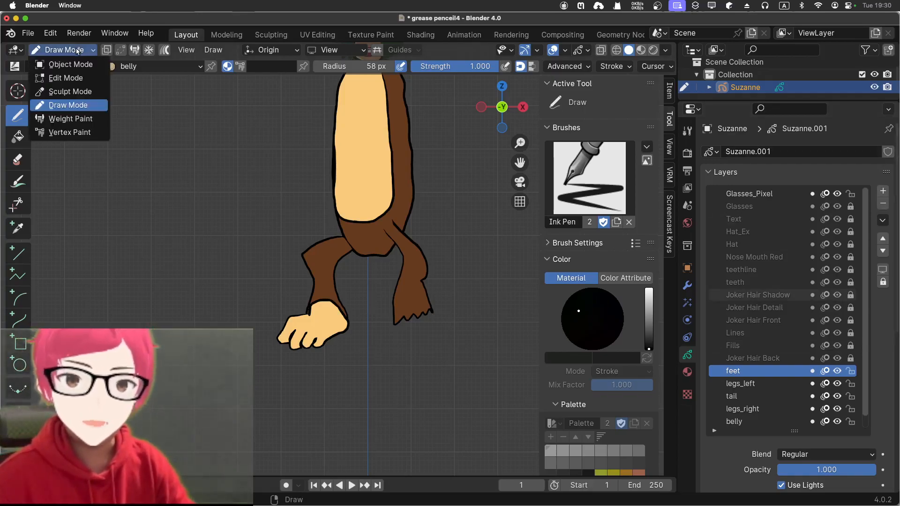
left_click(70, 95)
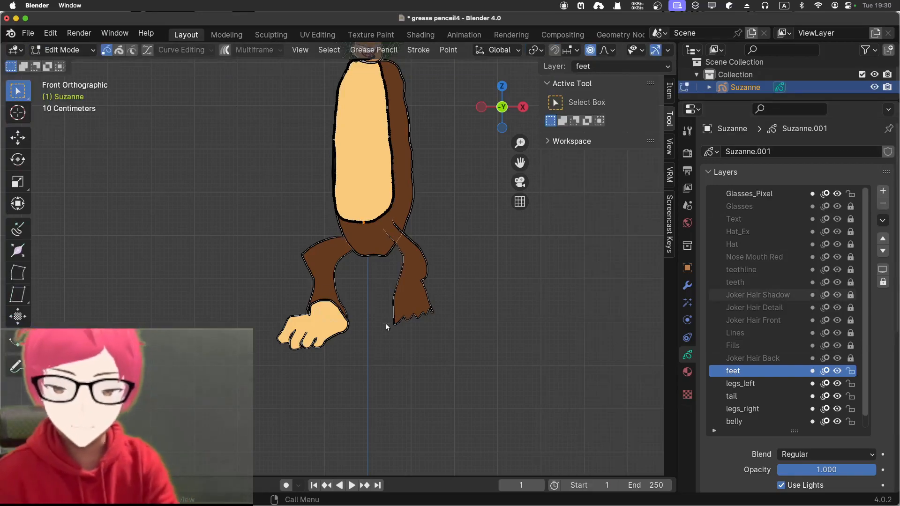
left_click(883, 282)
left_click(883, 282)
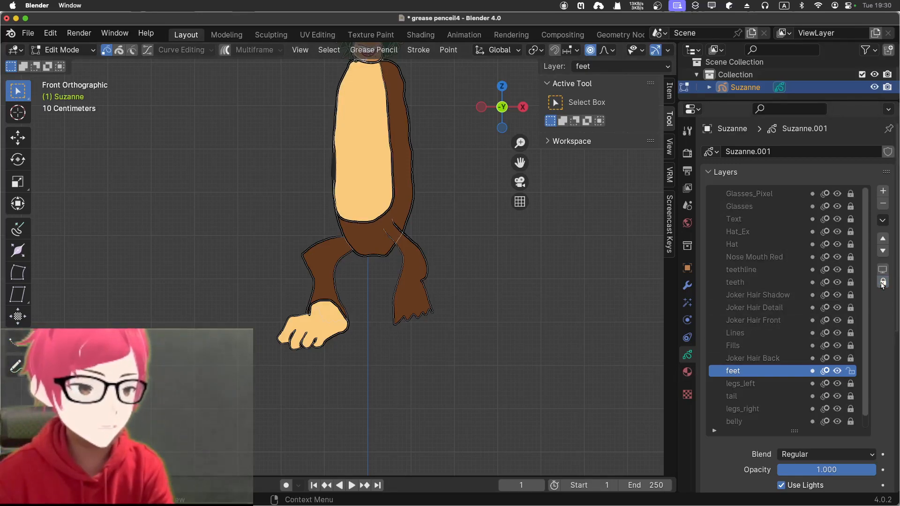
Step: Try to duplicate the peach foot onto the other leg and rotate the copy 180° about the Z axis
left_click(286, 327)
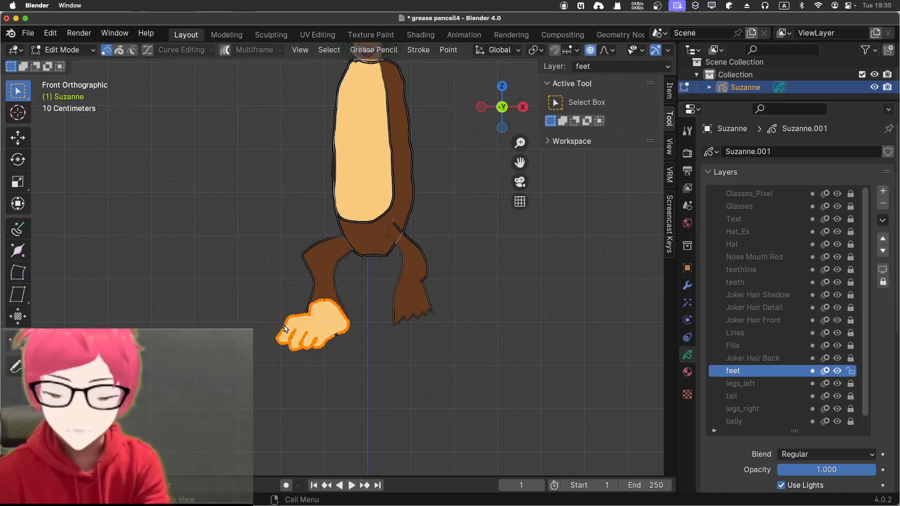
key("g")
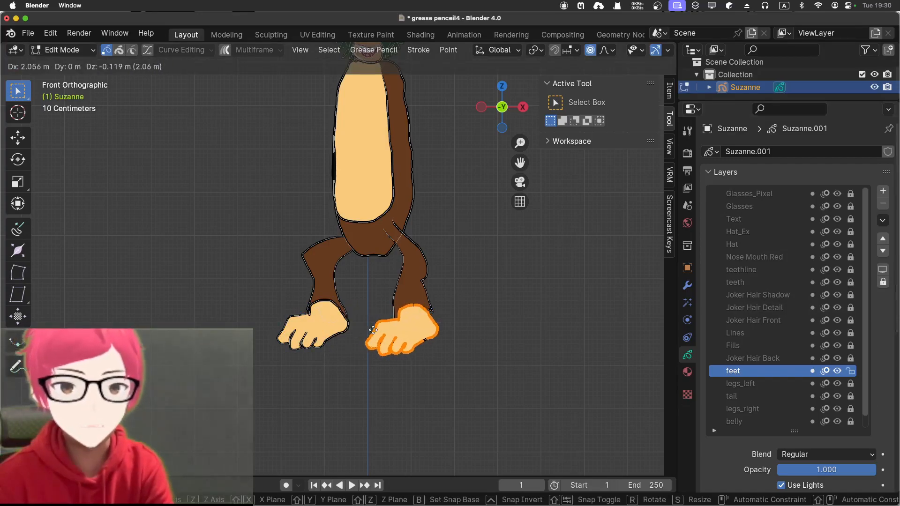
left_click(374, 334)
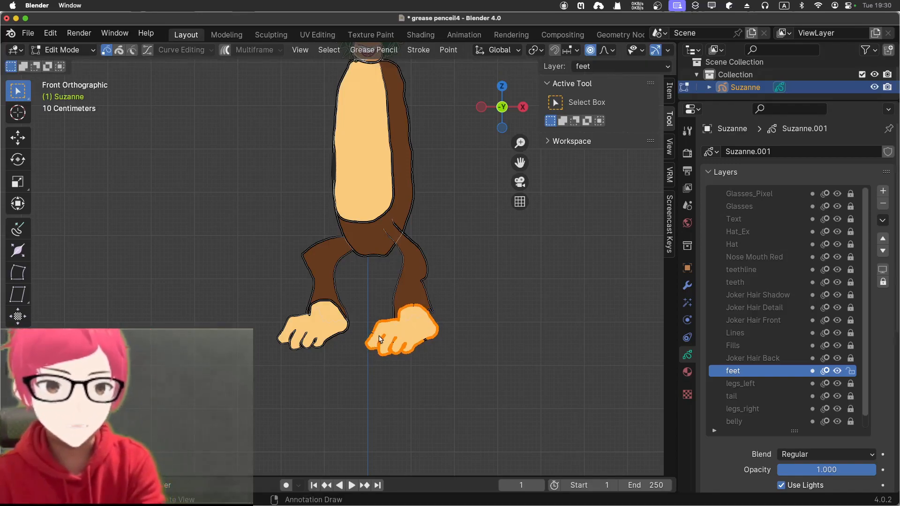
key("r")
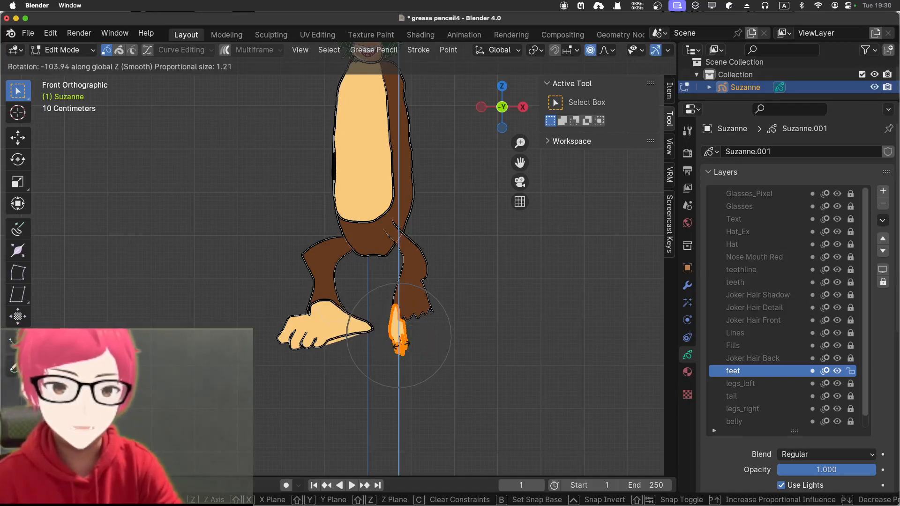
type("180")
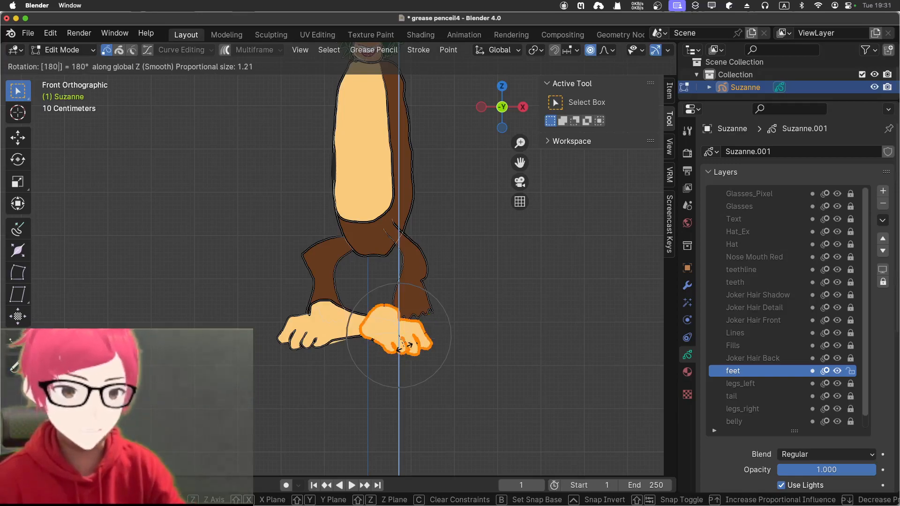
key("Return")
middle_click_drag(464, 364, 418, 359)
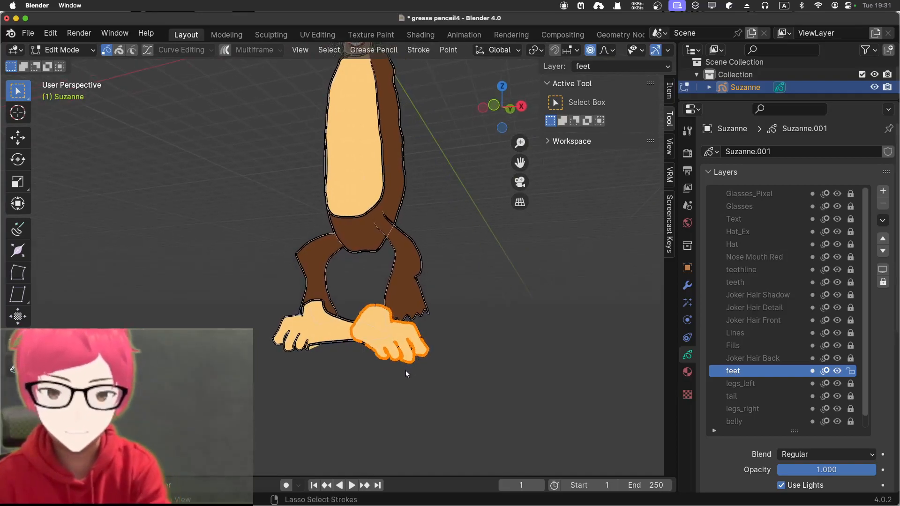
Step: Undo the rotation and the duplicated foot
key("super+z")
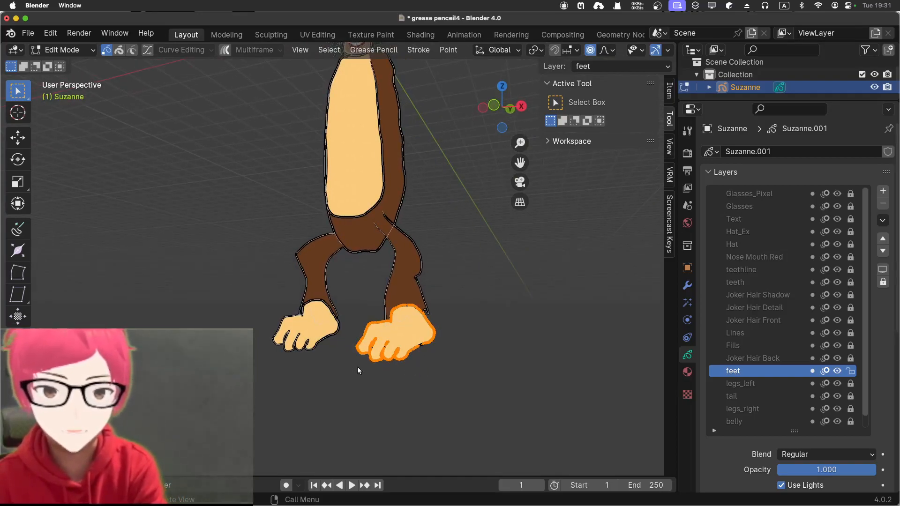
key("super+z")
key("super+z")
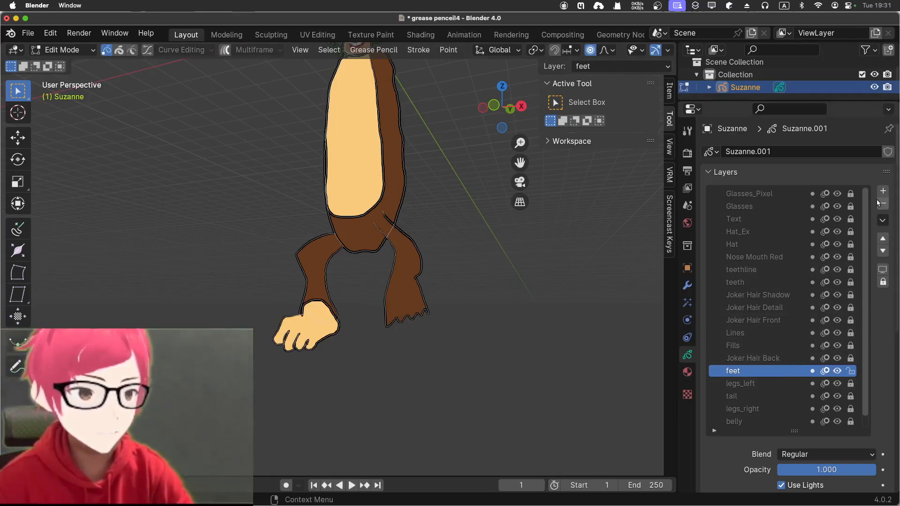
Step: Duplicate the feet layer and, in Object Mode, rename the copy feet2
left_click(884, 222)
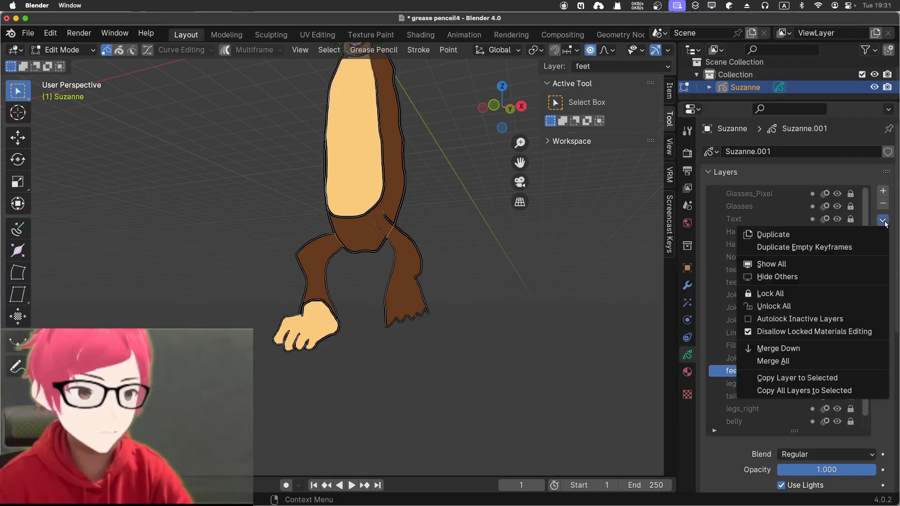
left_click(829, 235)
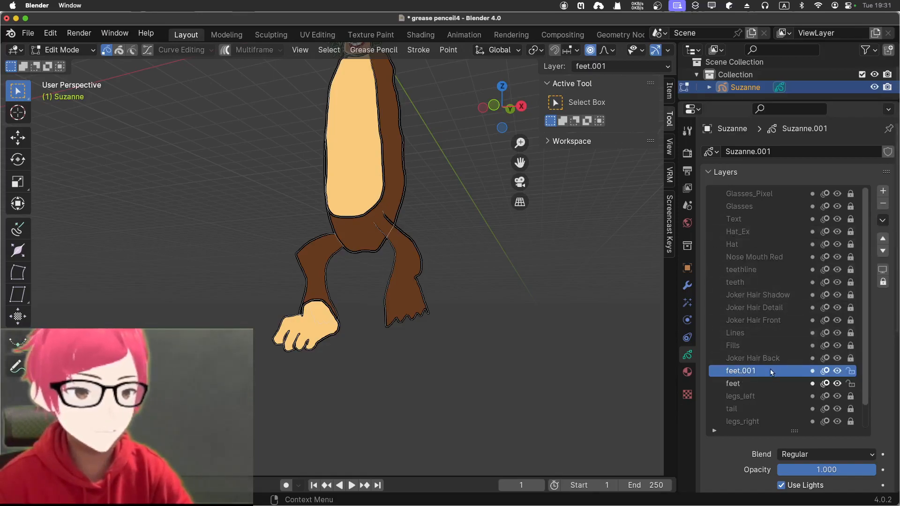
left_click(49, 50)
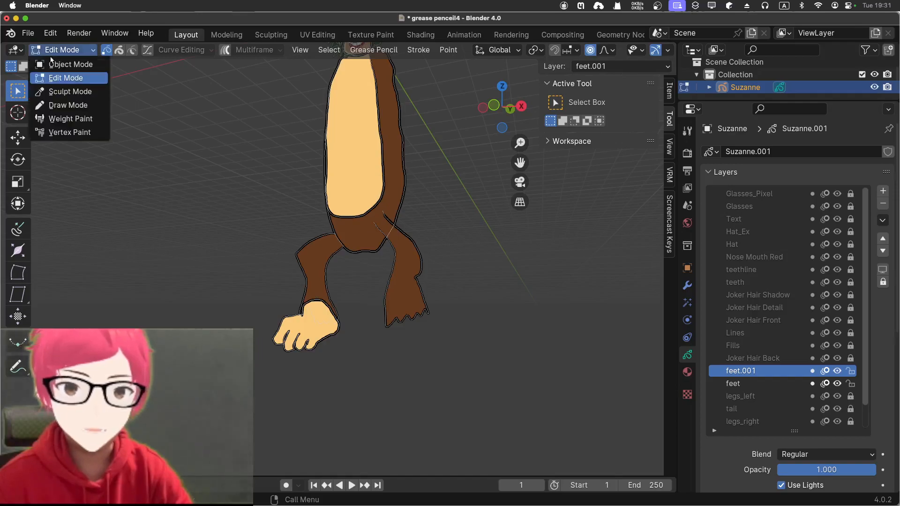
left_click(70, 63)
double_click(777, 371)
left_click(776, 372)
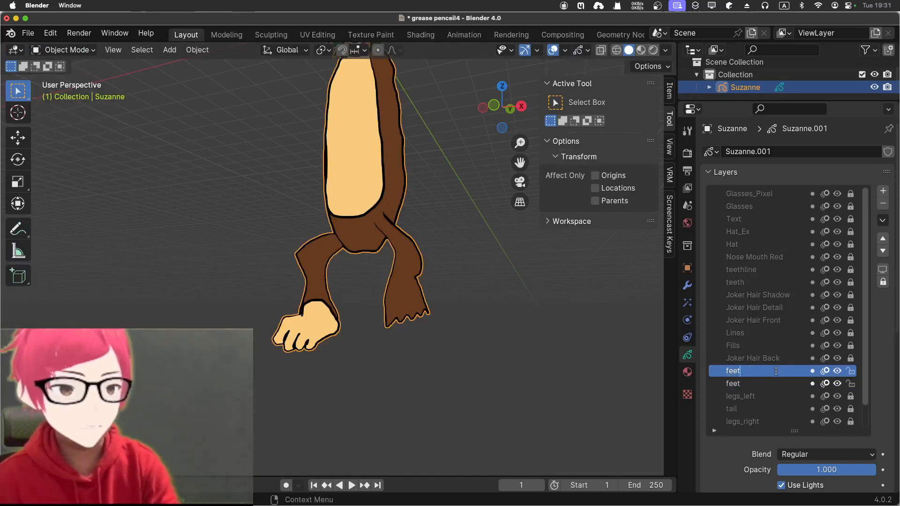
key("Return")
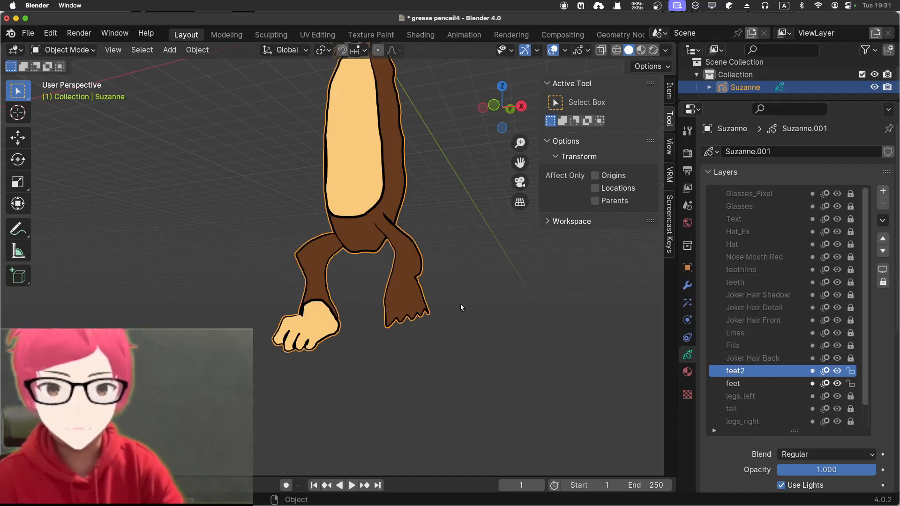
Step: Return to Edit Mode and try moving all unlocked foot strokes onto the other leg
left_click(87, 52)
left_click(66, 78)
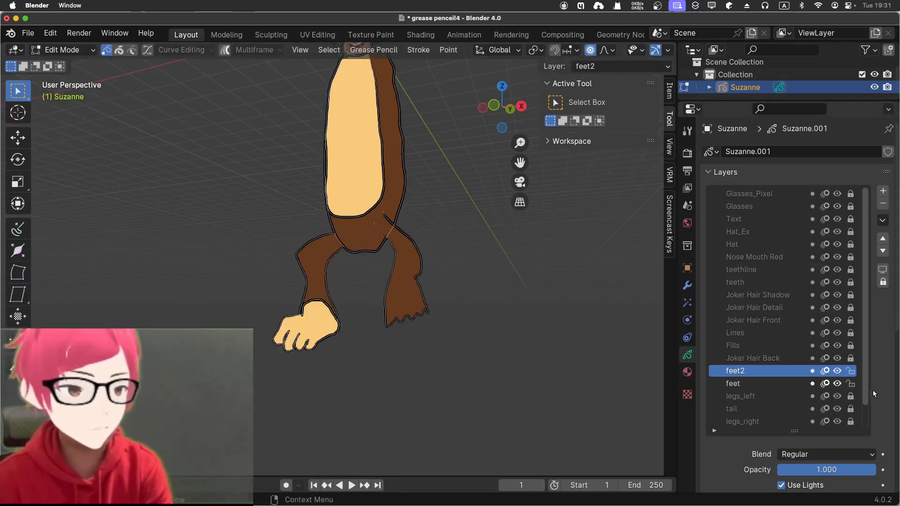
key("a")
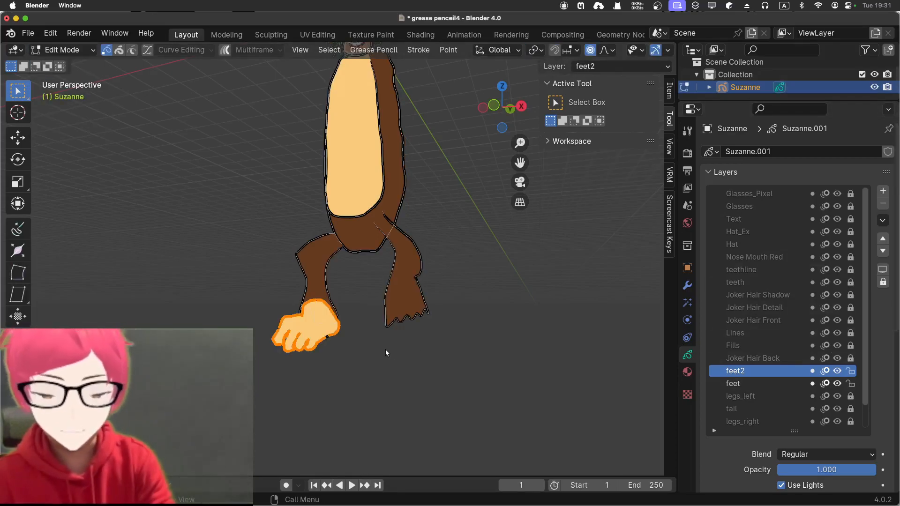
key("g")
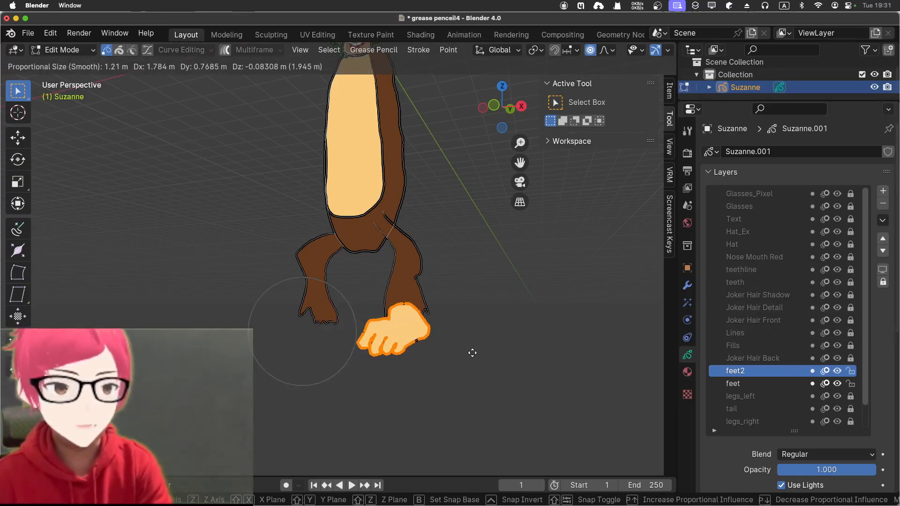
key("Escape")
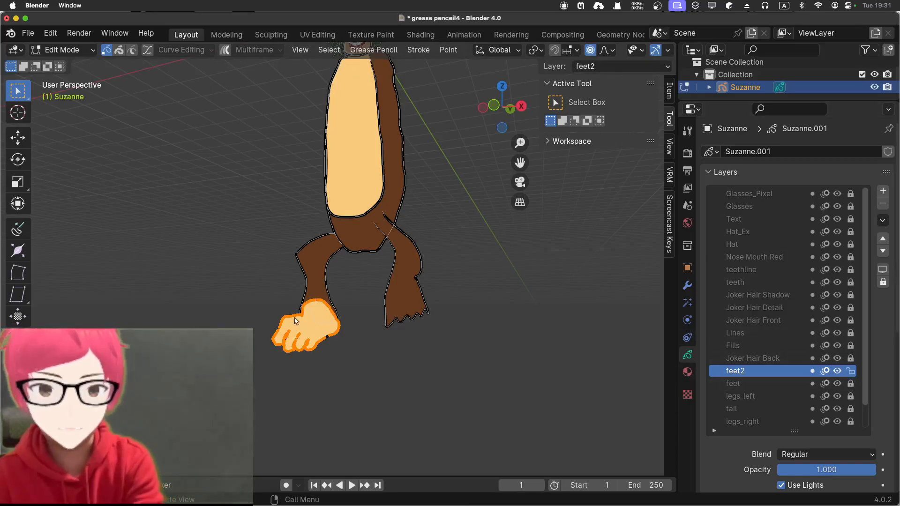
Step: Lock the feet layer and select only the complete foot on feet2
key("alt+a")
key("l")
key("alt+a")
key("l")
Step: Try moving the feet2 foot freely onto the other leg, check it in front view, and undo the move
key("g")
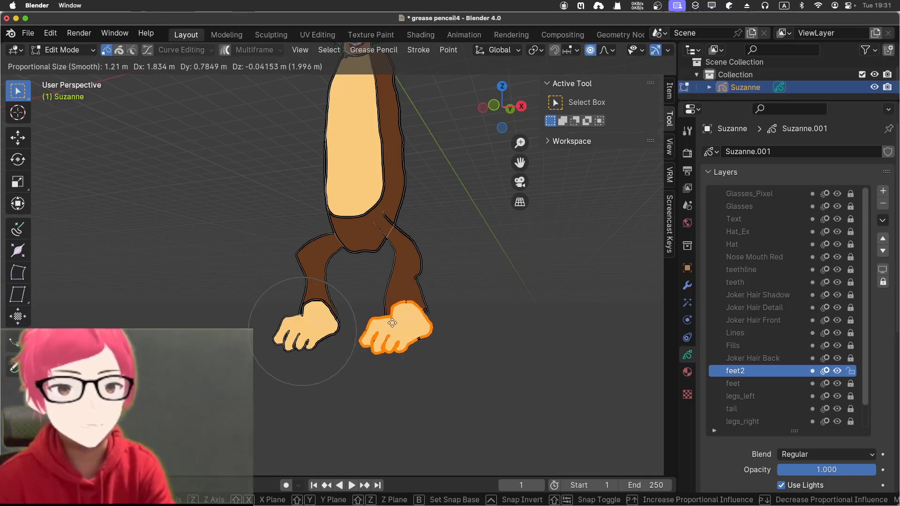
left_click(393, 323)
middle_click_drag(258, 242, 219, 244)
key("KP_1")
scroll(282, 253, "up", 3)
key("KP_1")
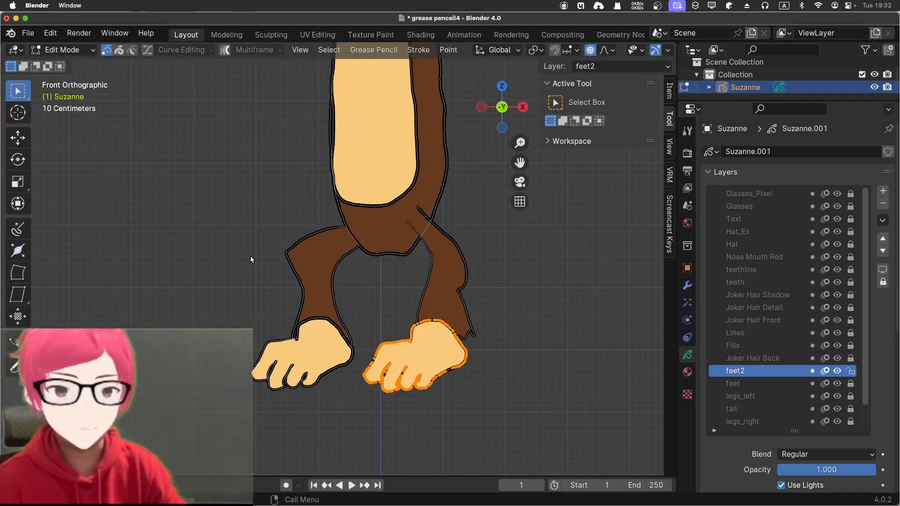
key("ctrl+z")
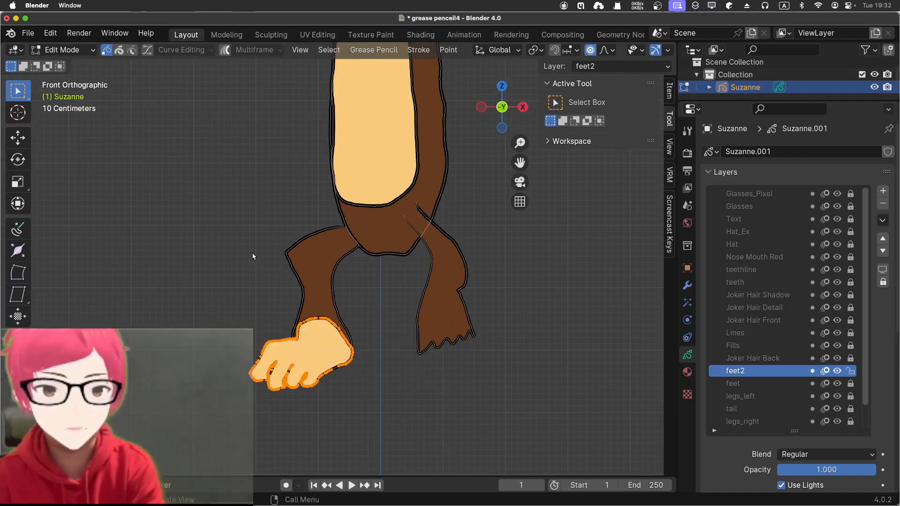
Step: Move the selected feet2 foot about 2.05 m along the X axis onto the other leg and check it from an angle
key("g")
key("x")
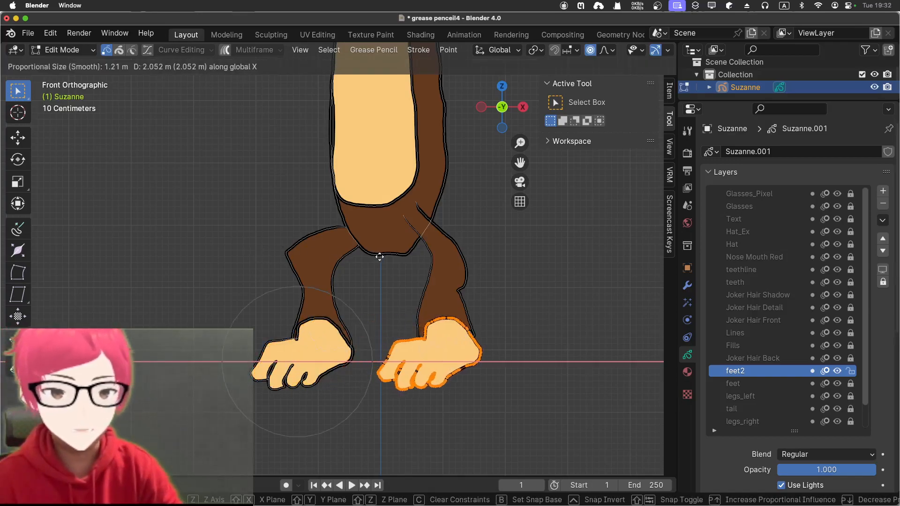
left_click(380, 256)
middle_click_drag(534, 363, 434, 341)
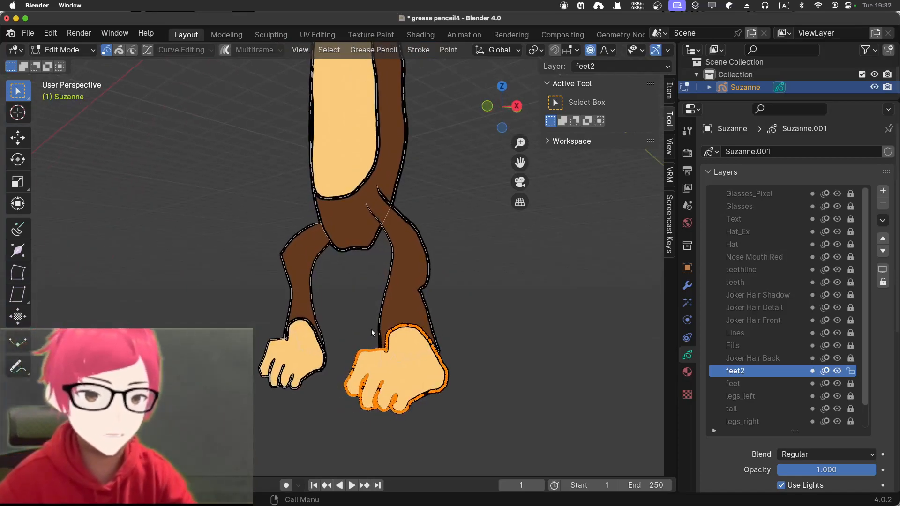
key("KP_1")
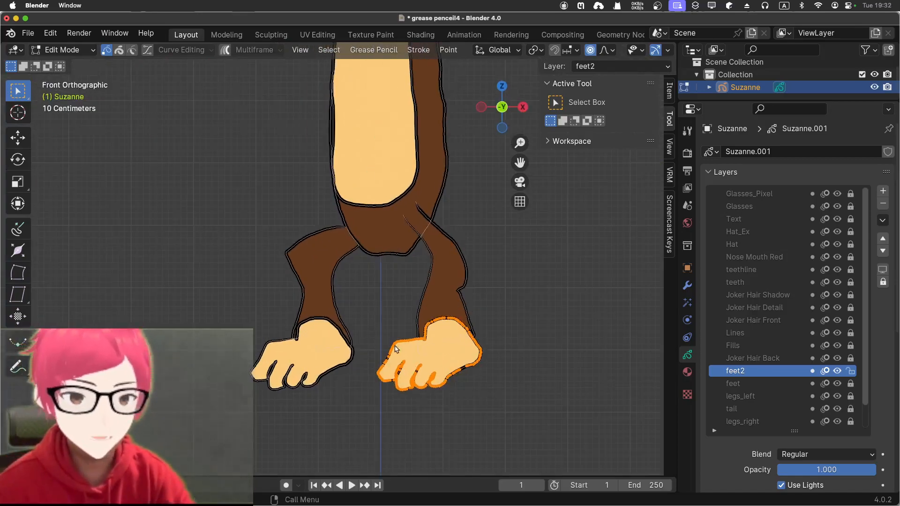
Step: Move the feet layer to the bottom of the layer stack, below Body_Fur
left_click(741, 386)
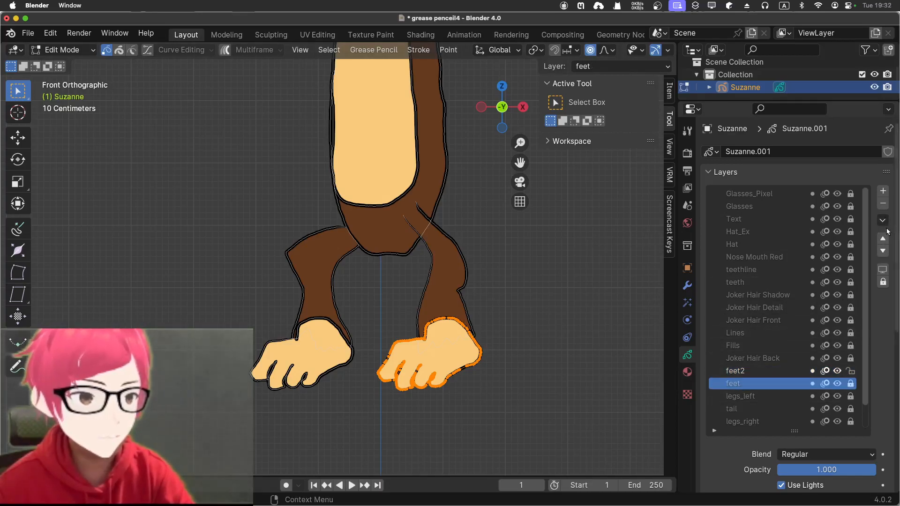
left_click(882, 252)
left_click(883, 252)
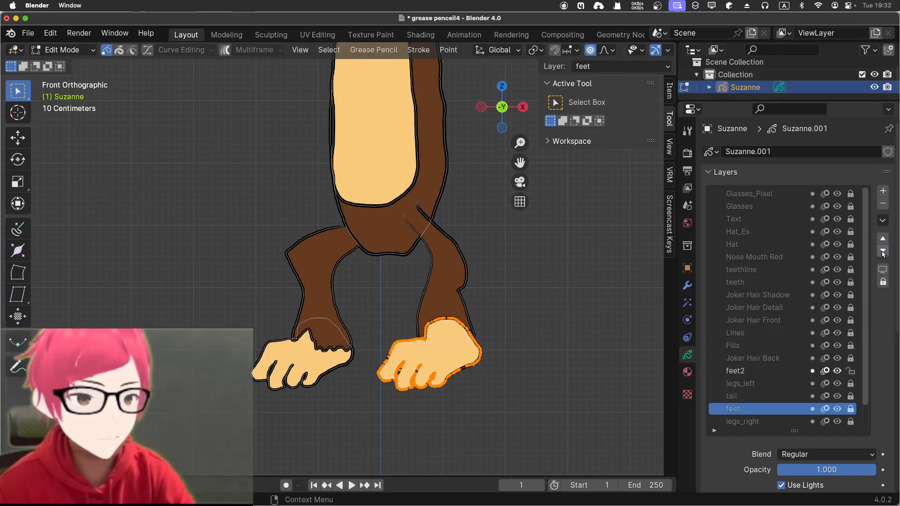
left_click(883, 252)
left_click(882, 251)
left_click(883, 252)
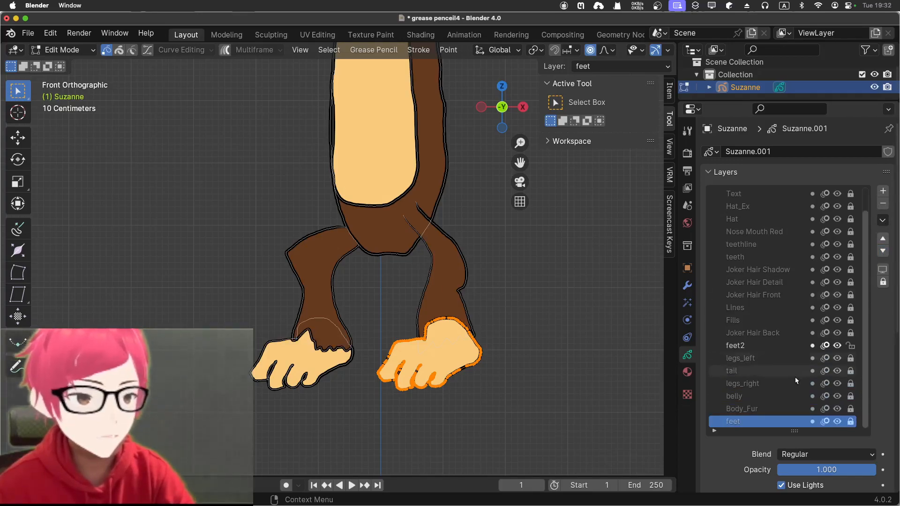
Step: Move the feet2 layer to the bottom of the layer stack, below feet
left_click(772, 344)
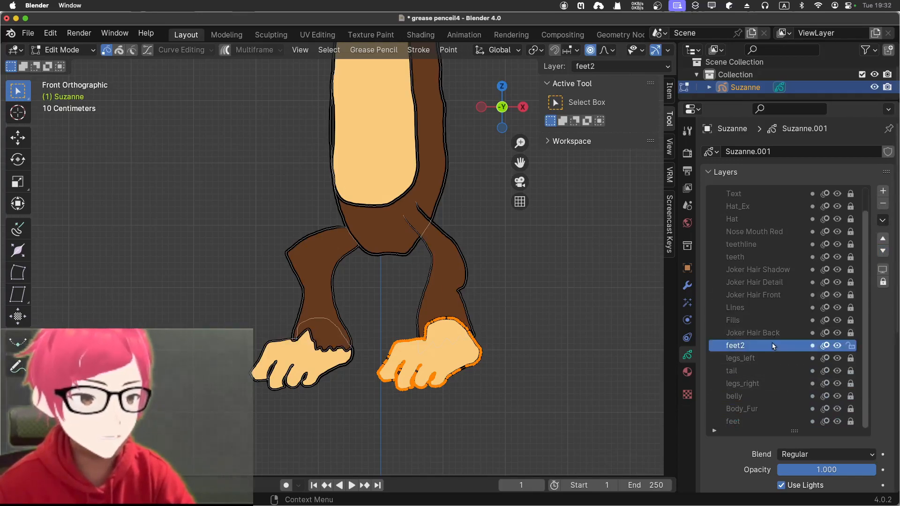
left_click(883, 252)
left_click(883, 252)
left_click(883, 252)
left_click(883, 252)
left_click(883, 251)
left_click(882, 251)
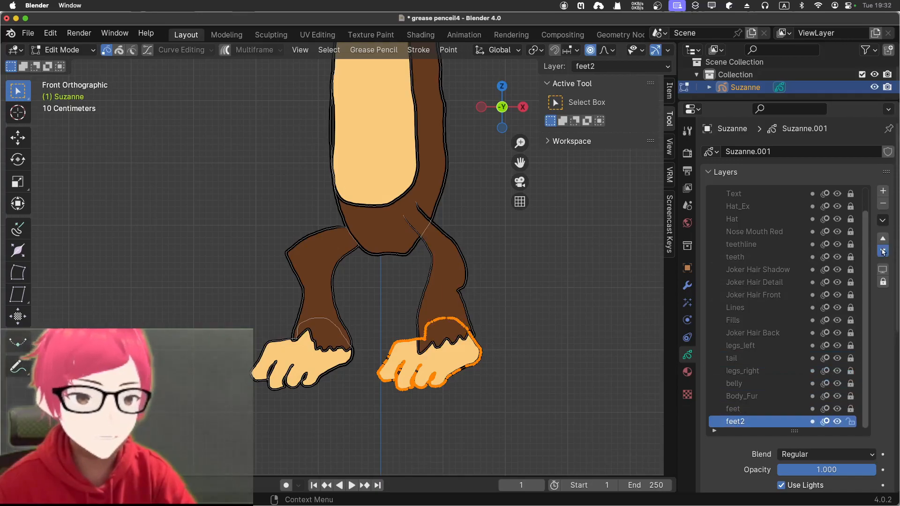
Step: Deselect everything, return to Object Mode and examine the whole monkey in front view
left_click(603, 301)
left_click(56, 50)
left_click(55, 64)
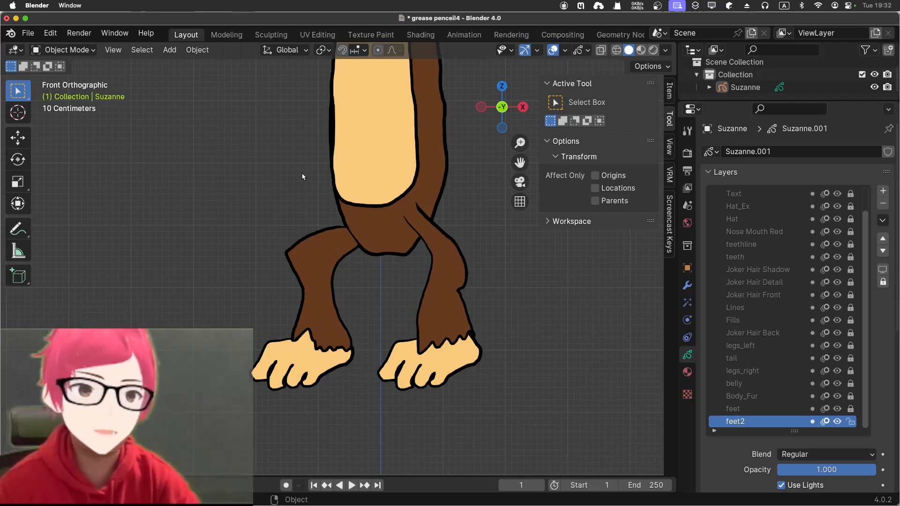
middle_click_drag(266, 242, 259, 240)
scroll(265, 238, "down", 2)
key("KP_1")
scroll(269, 196, "down", 6)
middle_click_drag(294, 185, 278, 244, "shift")
scroll(279, 243, "up", 4)
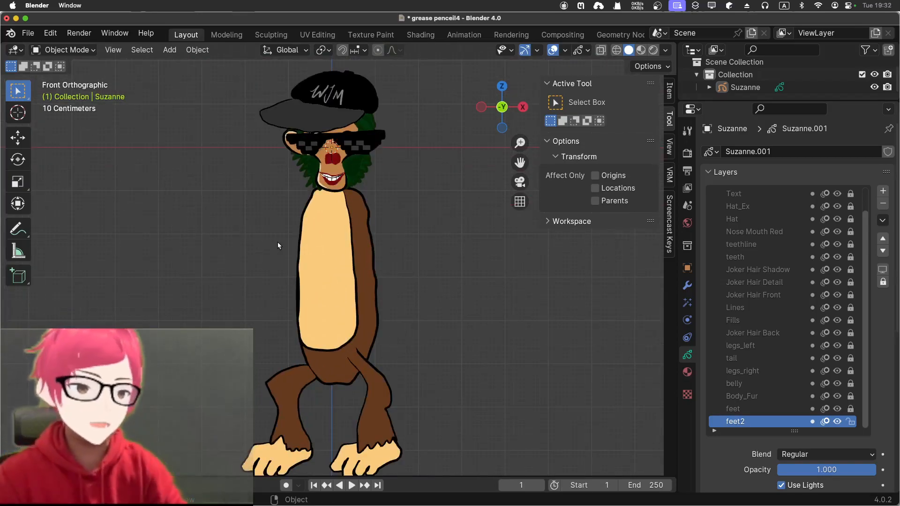
Step: Make tail the only unlocked layer, choose the Fur material, and enter Draw Mode on the Suzanne object
left_click(778, 358)
left_click(882, 282)
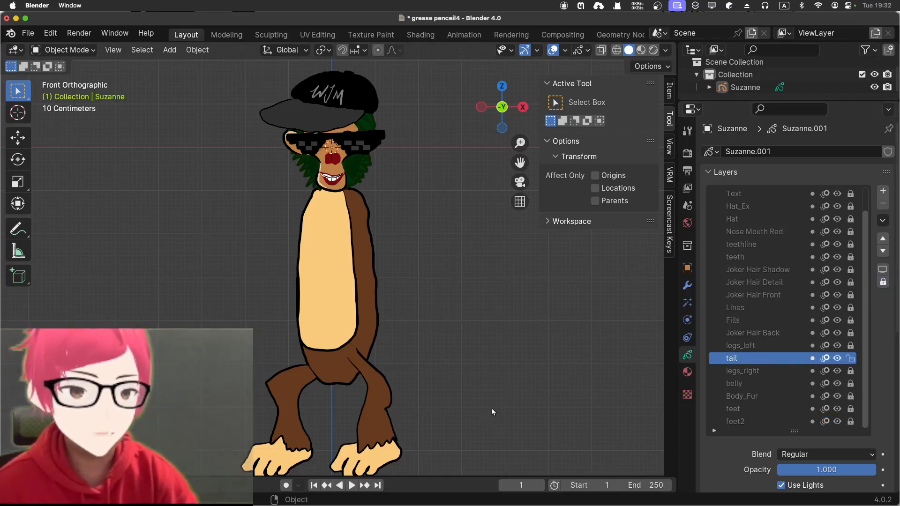
left_click(691, 374)
left_click(773, 306)
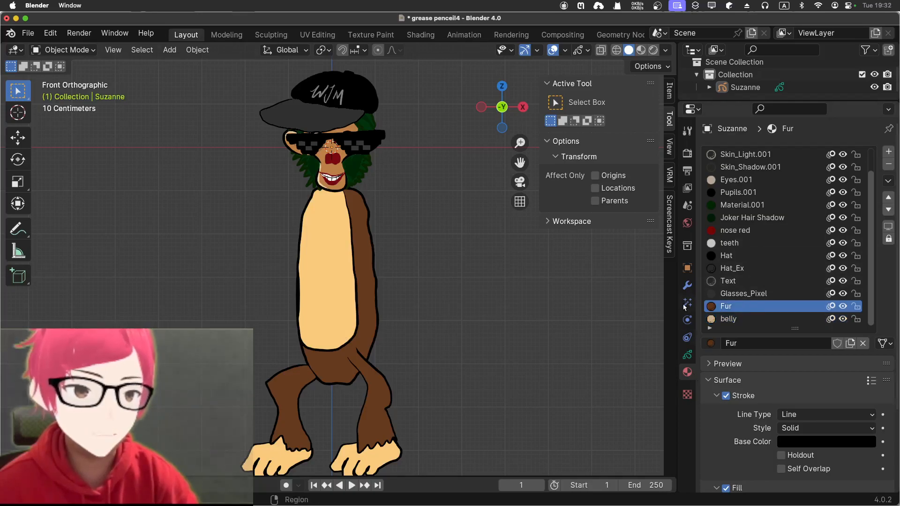
left_click(367, 324)
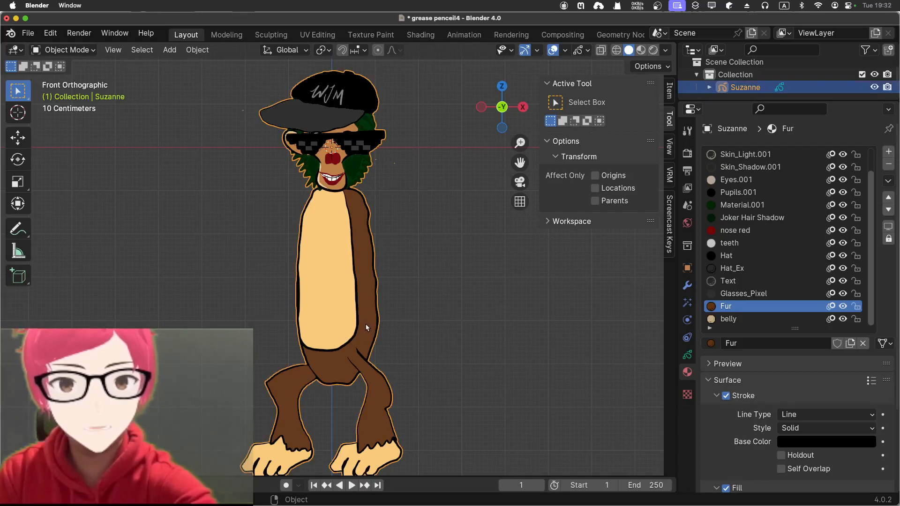
left_click(65, 49)
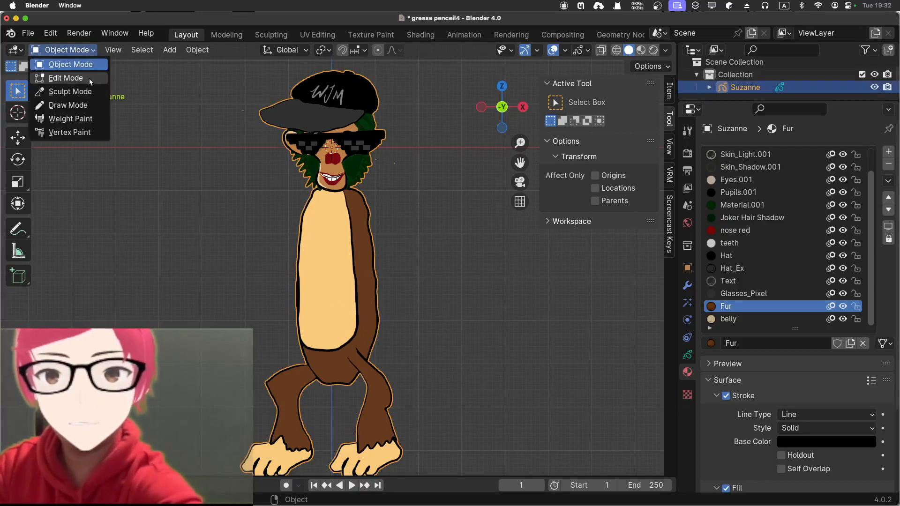
left_click(83, 106)
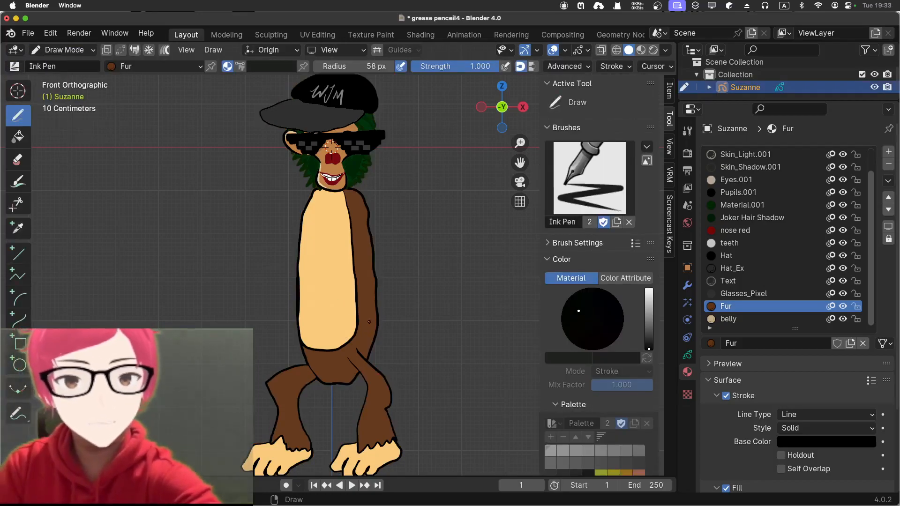
Step: Draw a closed wavy tail outline from the monkey's lower back, rising away from the body to a thicker rounded tip
mouse_move(381, 333)
left_mouse_down()
mouse_move(403, 271)
mouse_move(435, 236)
mouse_move(466, 176)
mouse_move(518, 175)
mouse_move(526, 206)
left_mouse_up()
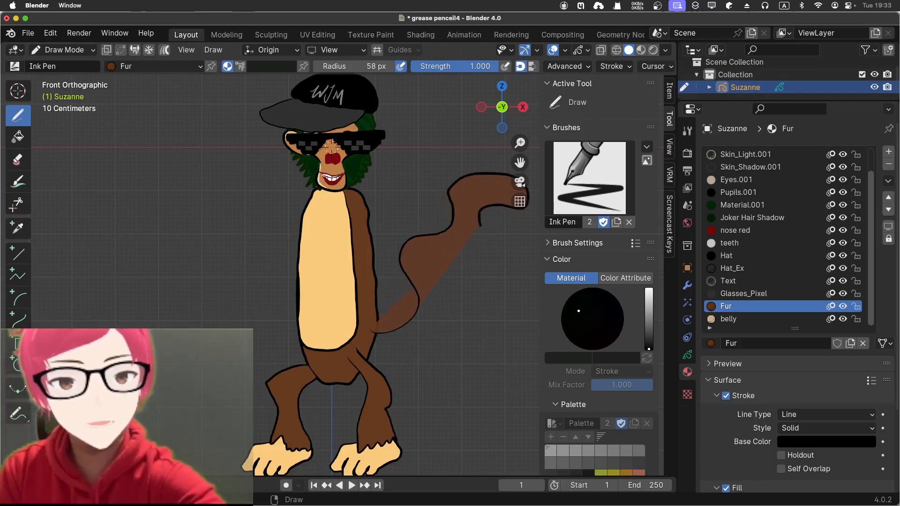
left_click_drag(437, 253, 424, 275)
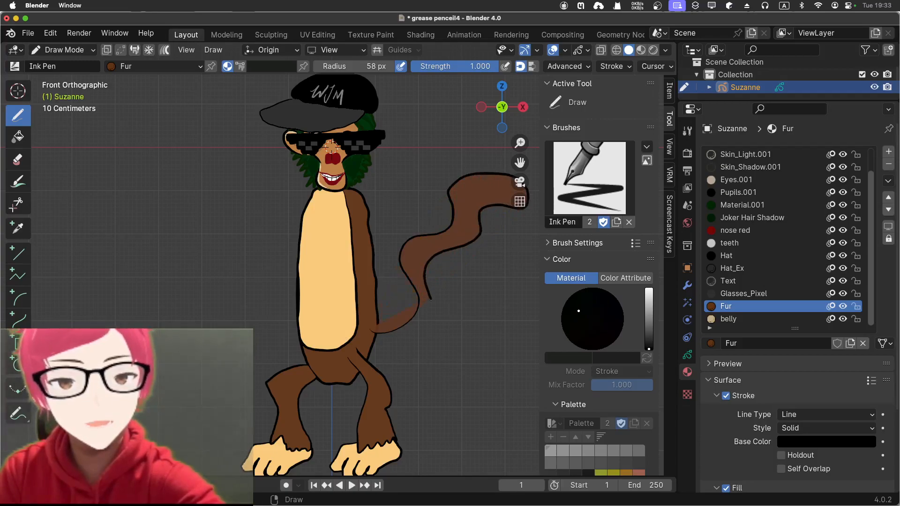
left_click_drag(431, 318, 385, 350)
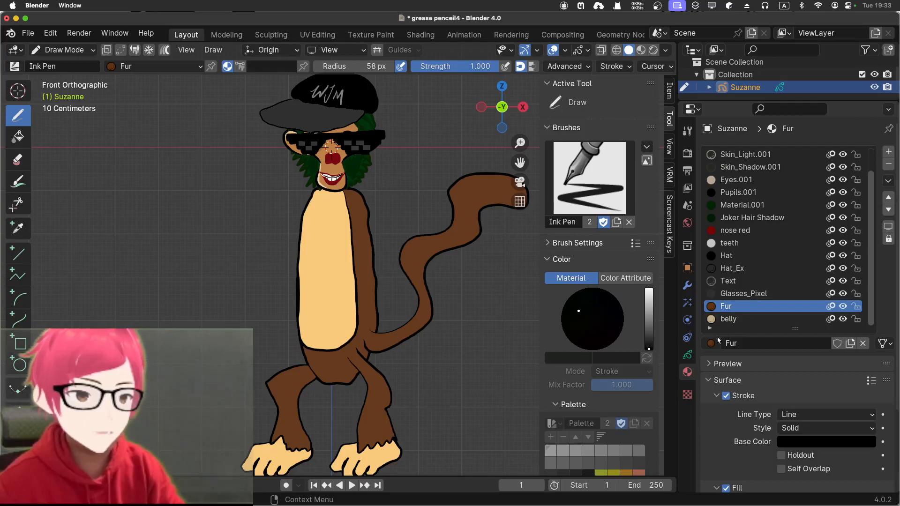
Step: Move the tail layer to the bottom of the layer stack, below feet2, and switch to Edit Mode
left_click(688, 355)
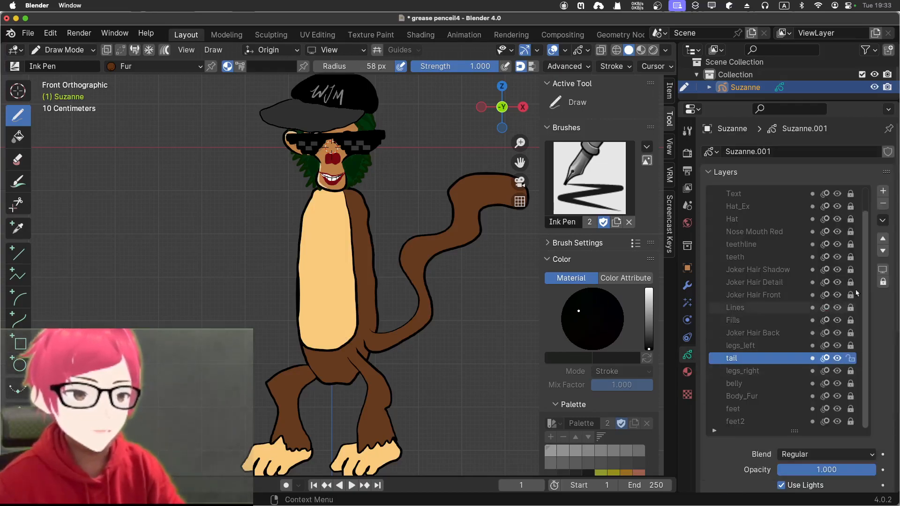
left_click(882, 251)
left_click(883, 251)
left_click(882, 252)
left_click(883, 251)
left_click(882, 252)
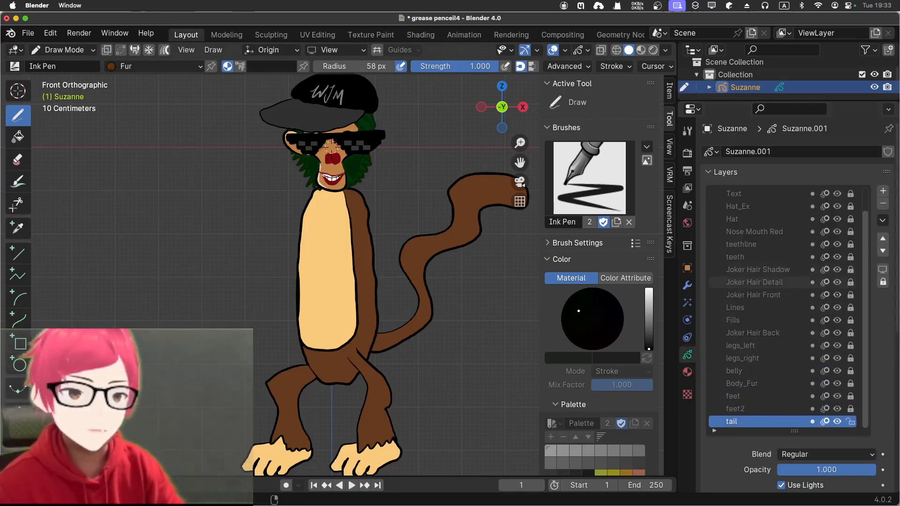
middle_click_drag(252, 265, 162, 239, "shift")
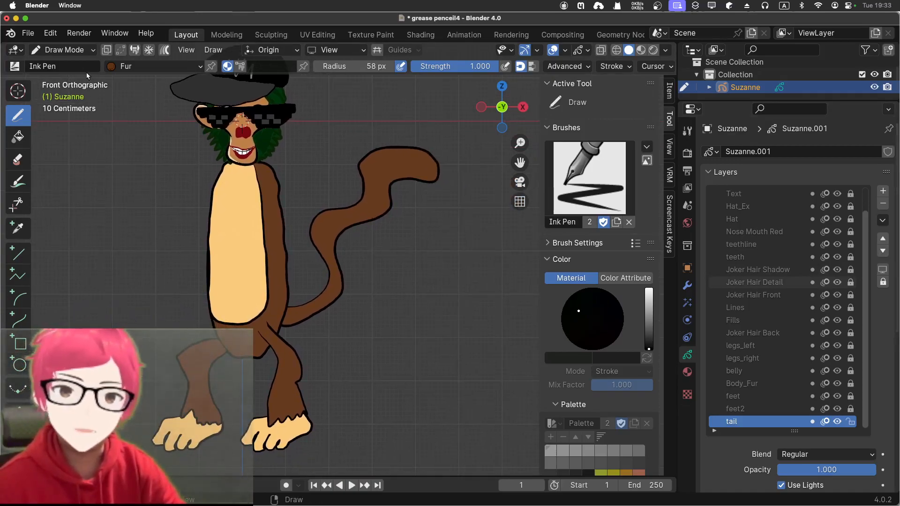
left_click(77, 51)
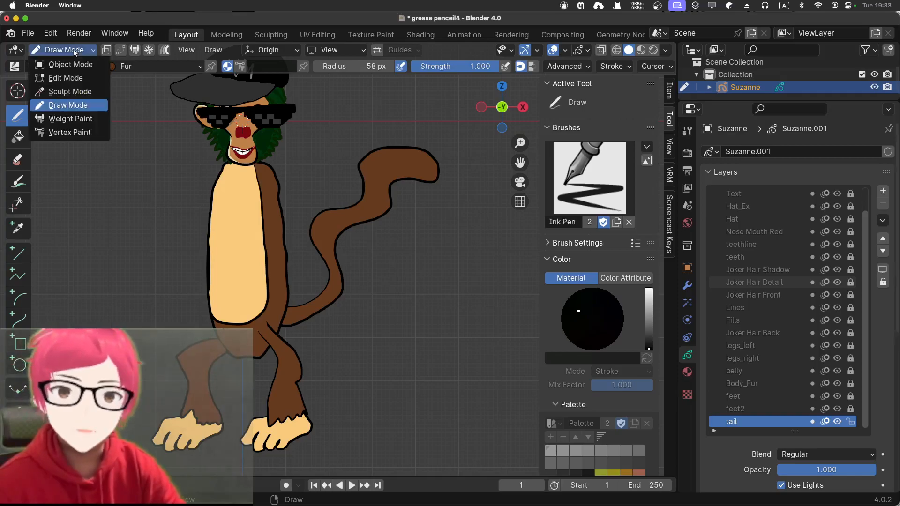
left_click(69, 78)
Step: Try reshaping the tail's tip by moving it down and outward and rotating it about 32 degrees with proportional editing
left_click_drag(355, 133, 446, 218)
key("g")
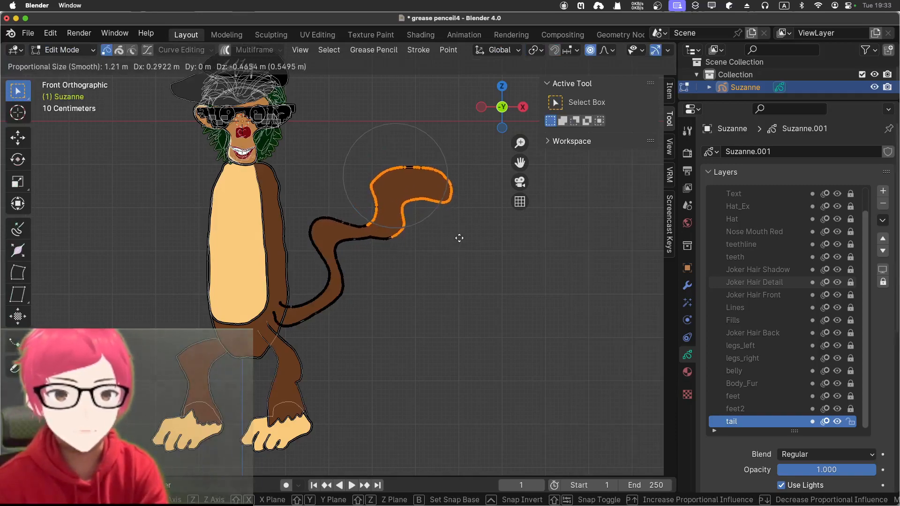
left_click(459, 235)
key("r")
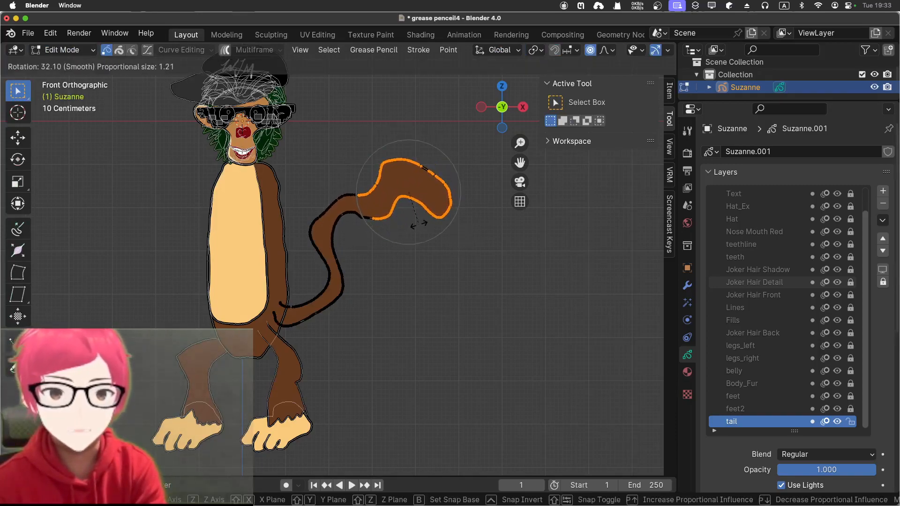
left_click(417, 233)
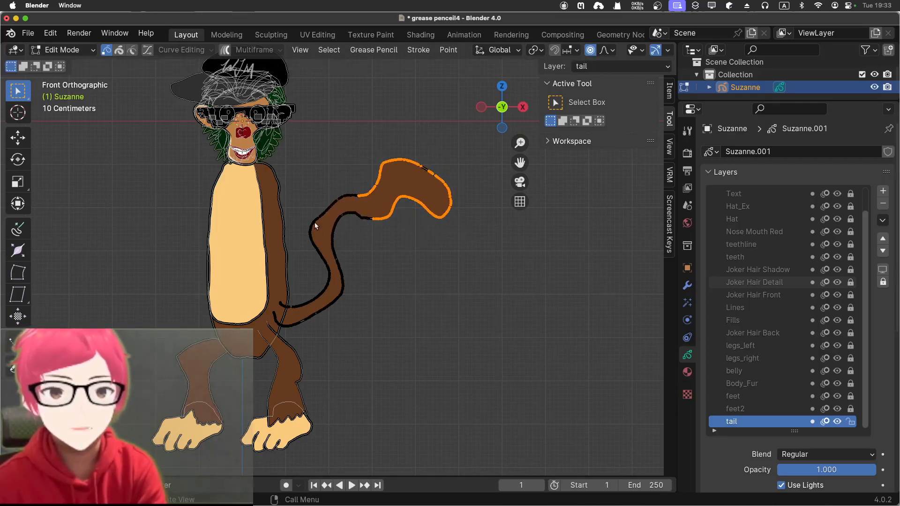
Step: Try shifting the tail's middle lower edge with a proportional size of about 0.56 m, and undo all the tail reshaping
left_click(361, 220)
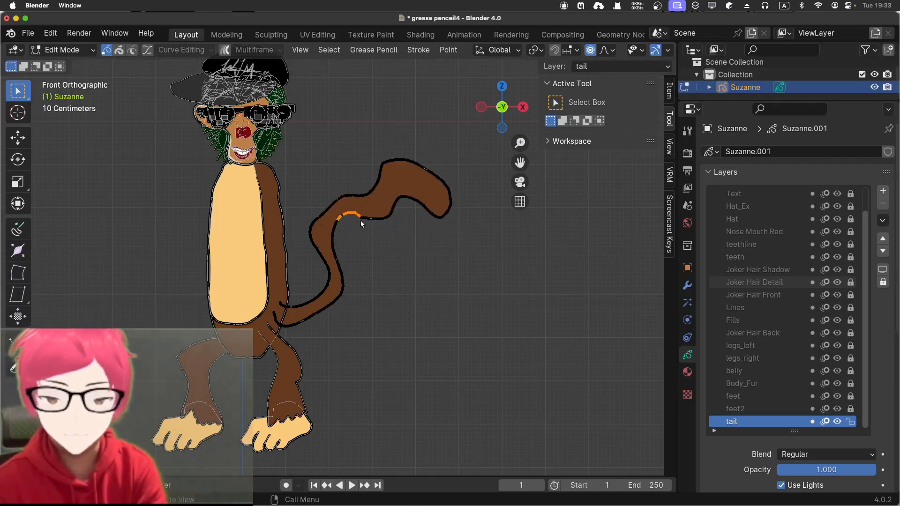
key("g")
scroll(363, 227, "up", 8)
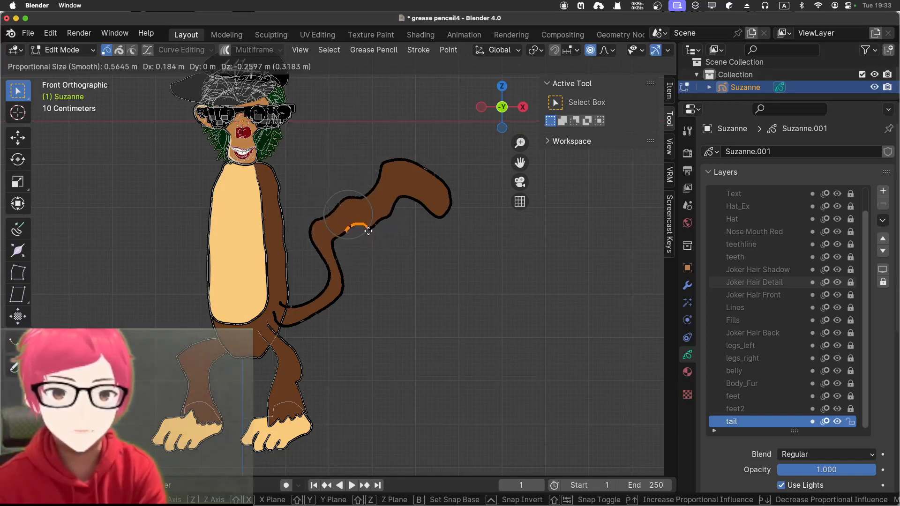
left_click(369, 234)
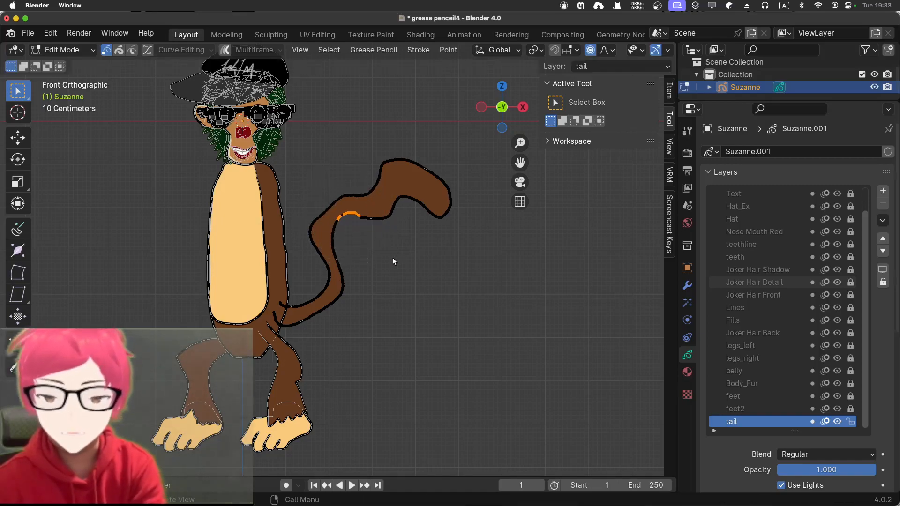
key("super+z")
key("super+z")
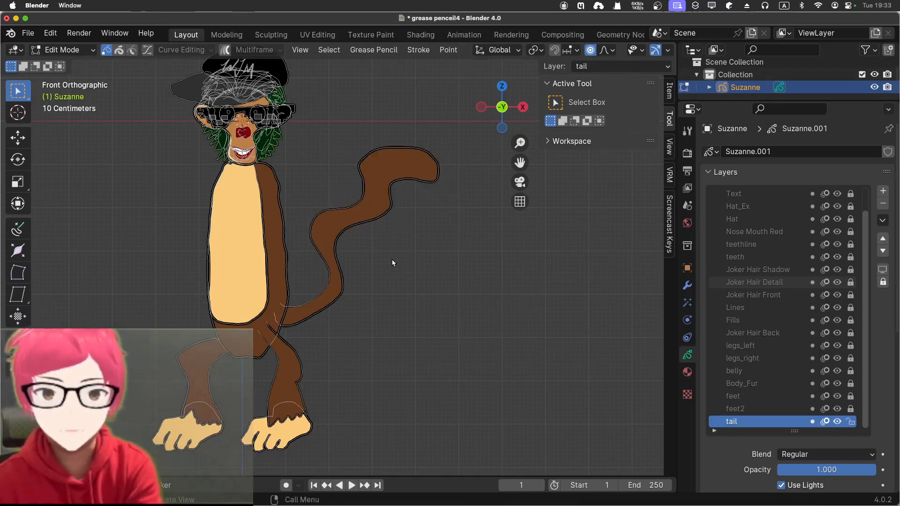
Step: Select the whole tail, scale it down and rotate it about 11 degrees clockwise
key("a")
key("s")
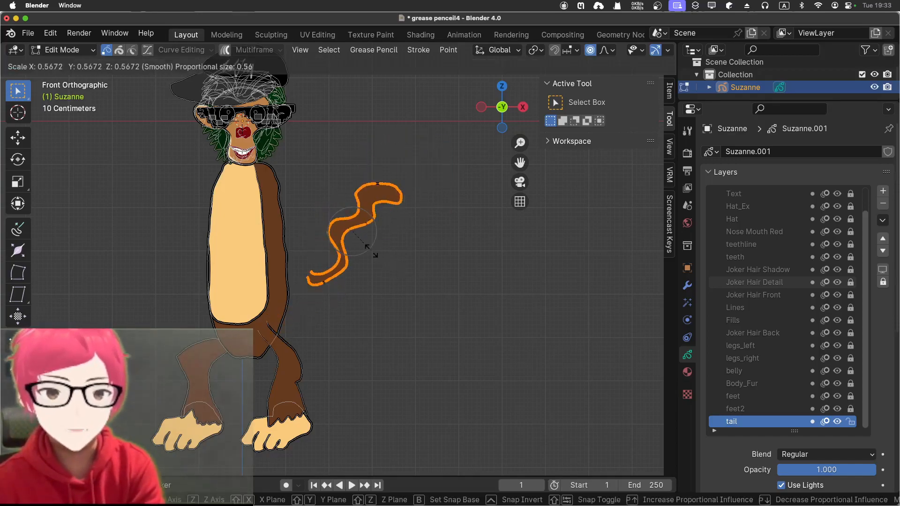
left_click(373, 257)
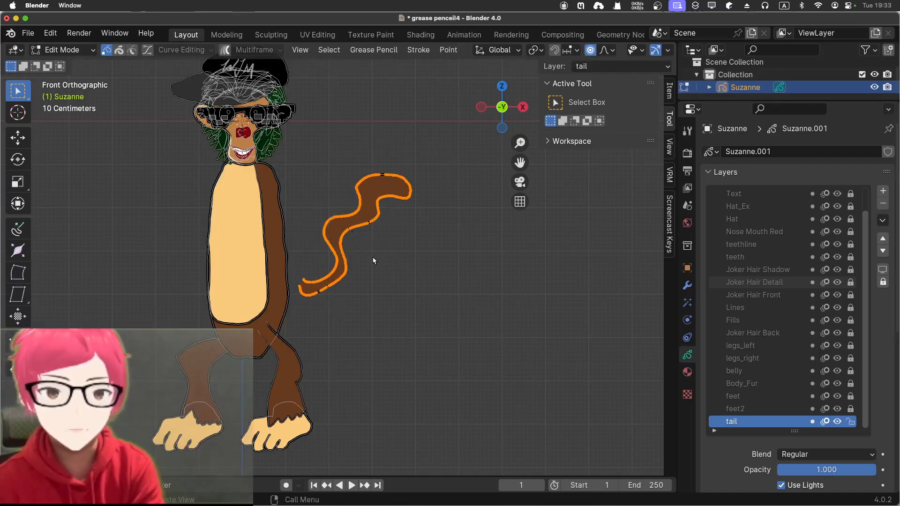
key("r")
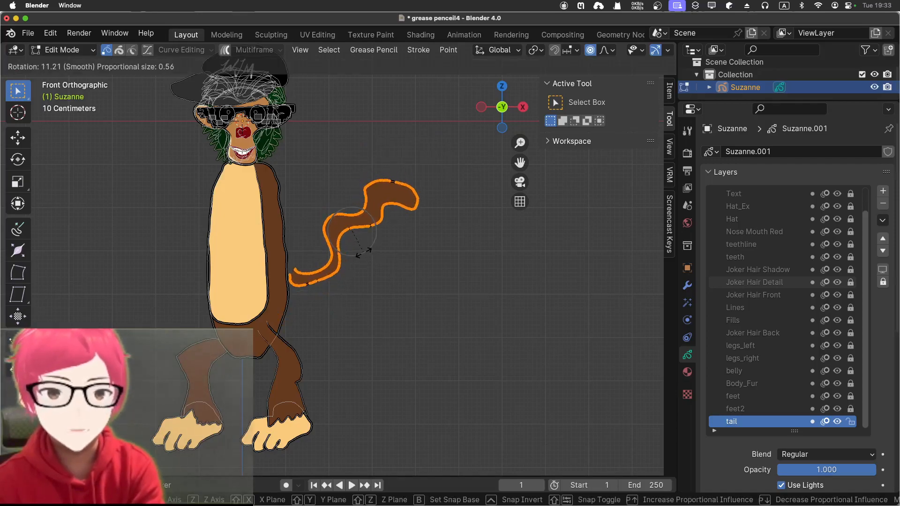
left_click(364, 254)
Step: Move the smaller tail down and inward so its base sits behind the monkey's lower back, and deselect it
key("g")
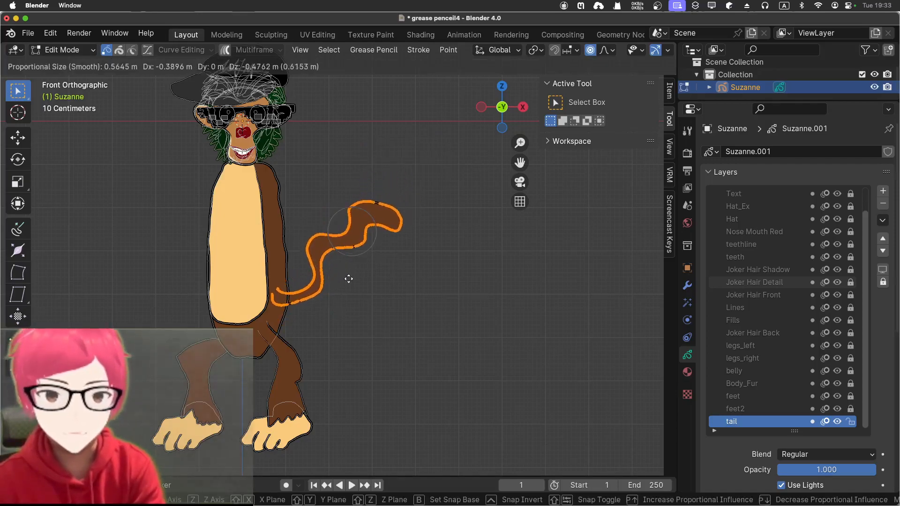
left_click(346, 295)
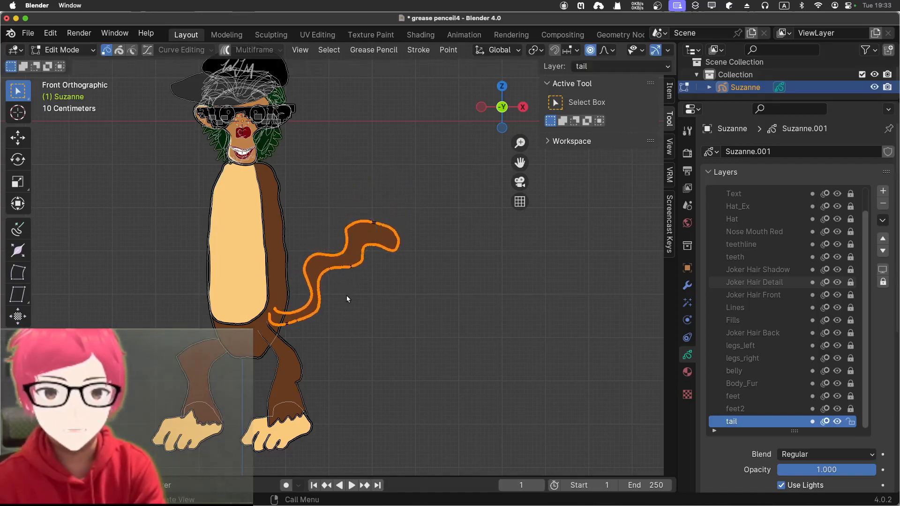
left_click(428, 301)
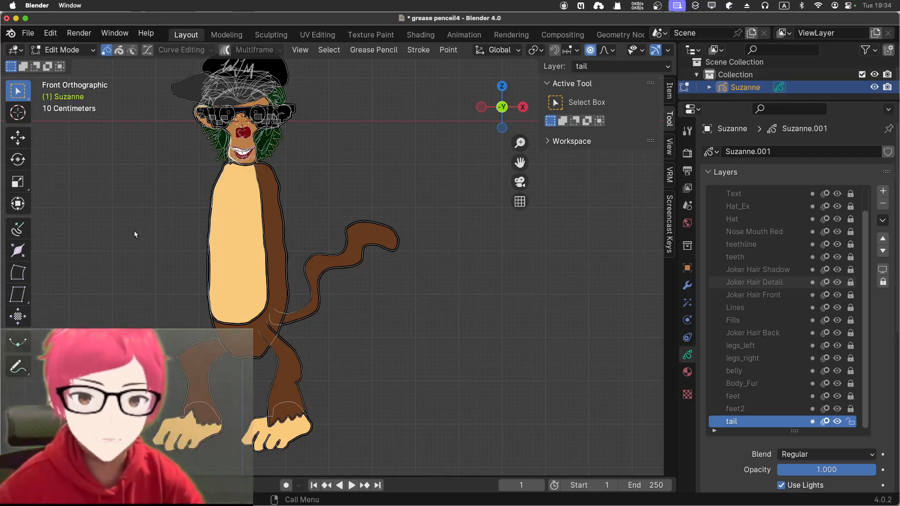
Step: Switch the monkey from stroke editing to Object Mode and examine the whole figure
middle_click_drag(132, 237, 179, 248, "shift")
scroll(202, 238, "down", 2)
scroll(201, 236, "up", 2)
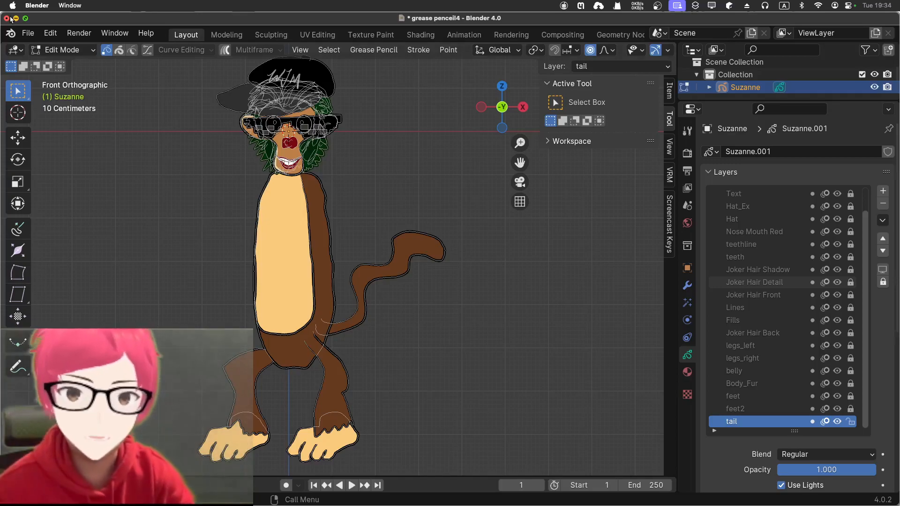
left_click(61, 50)
left_click(59, 60)
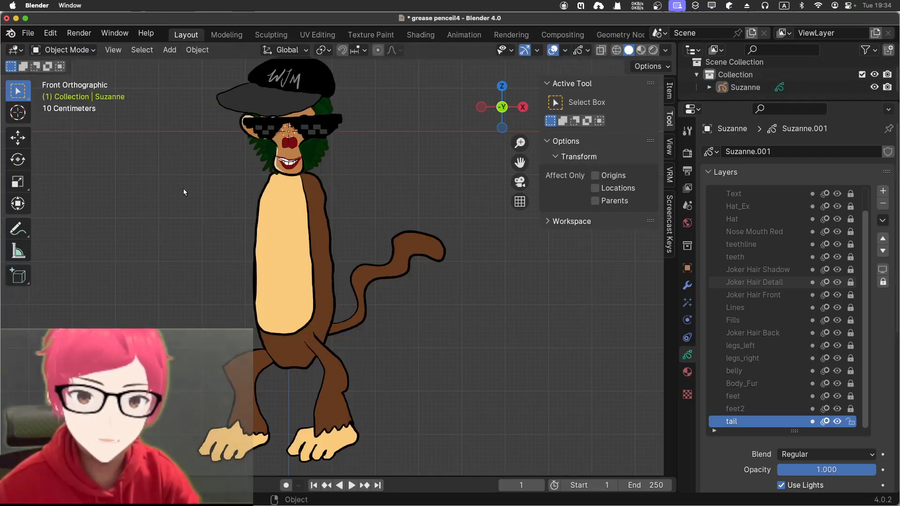
scroll(183, 190, "down", 1)
scroll(192, 197, "up", 1)
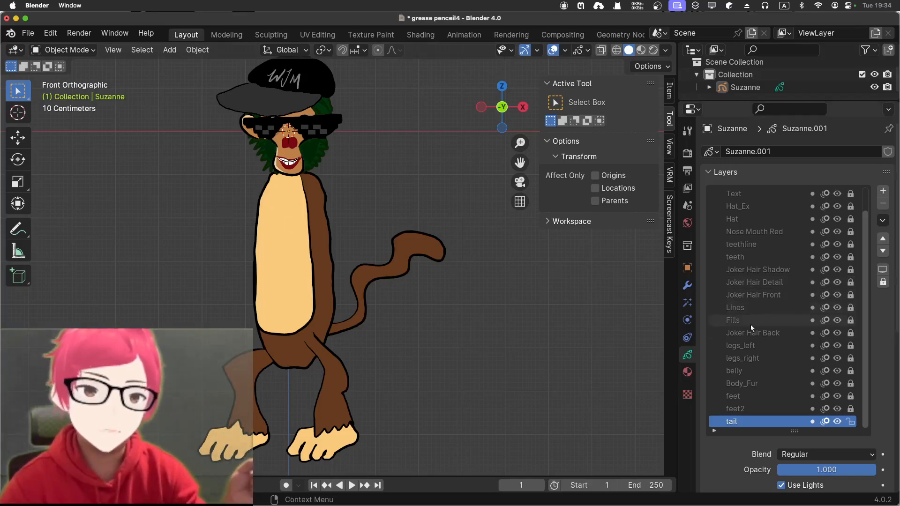
left_click(785, 346)
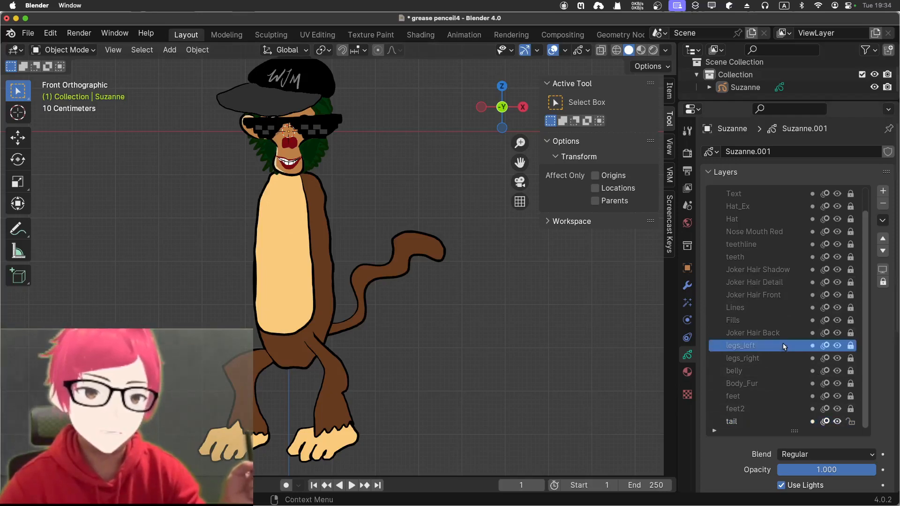
left_click(786, 421)
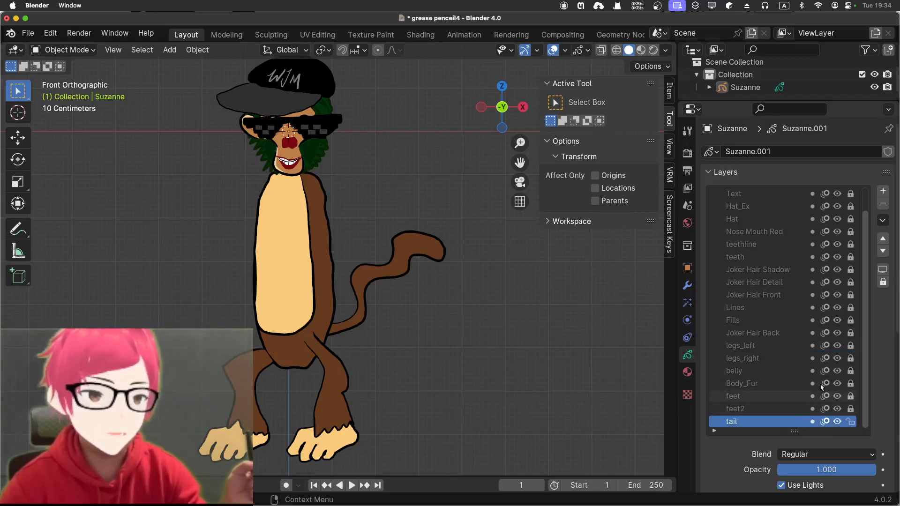
left_click(883, 190)
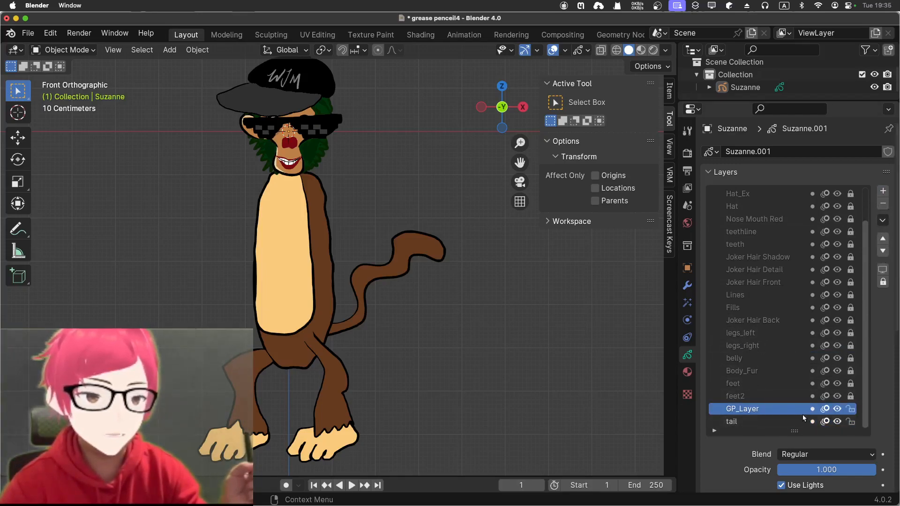
left_click(883, 207)
Step: Add a new layer above Glasses_Pixel at the top of the layer stack and name it arm_left
scroll(752, 212, "up", 3)
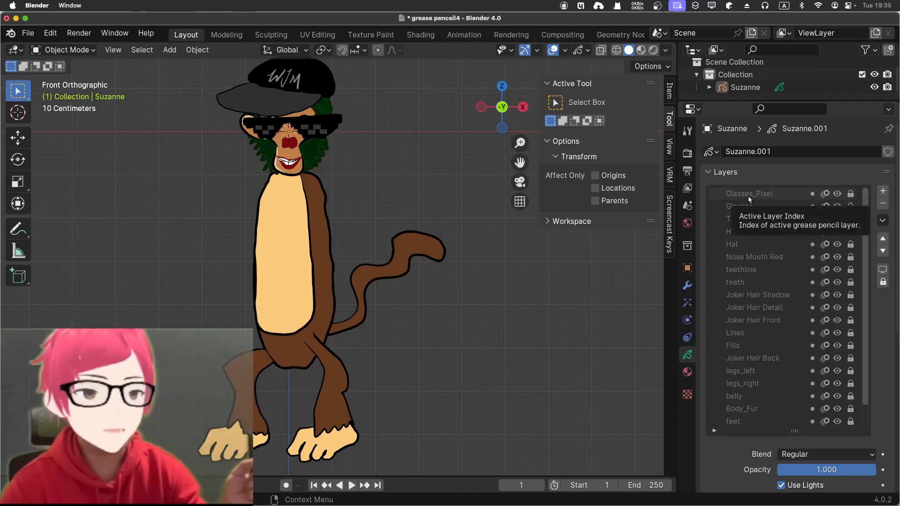
left_click(884, 192)
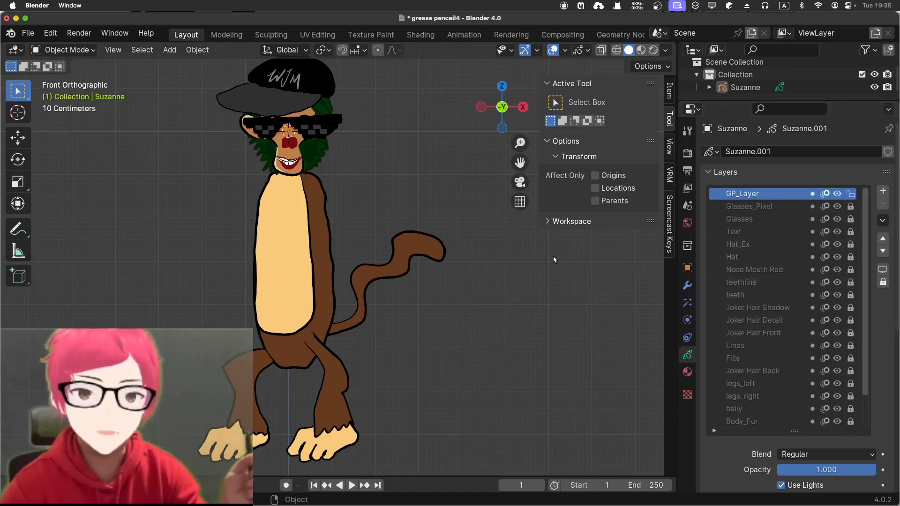
double_click(743, 193)
type("arm")
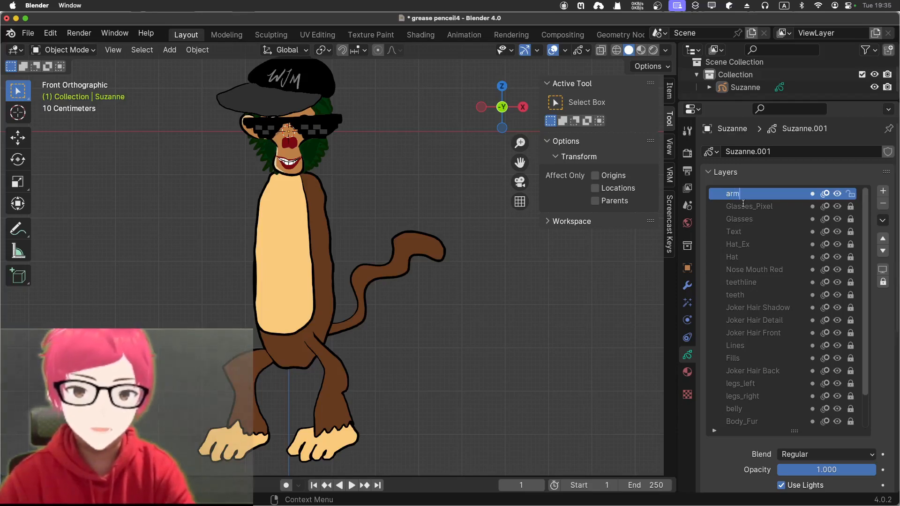
type("_left")
key("Return")
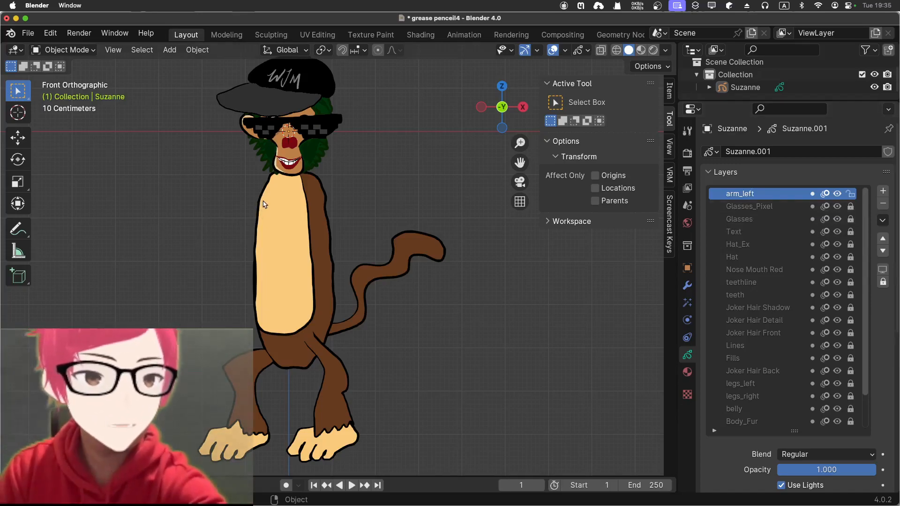
Step: Select the monkey and switch it to Draw Mode with the Fur material active
left_click(687, 372)
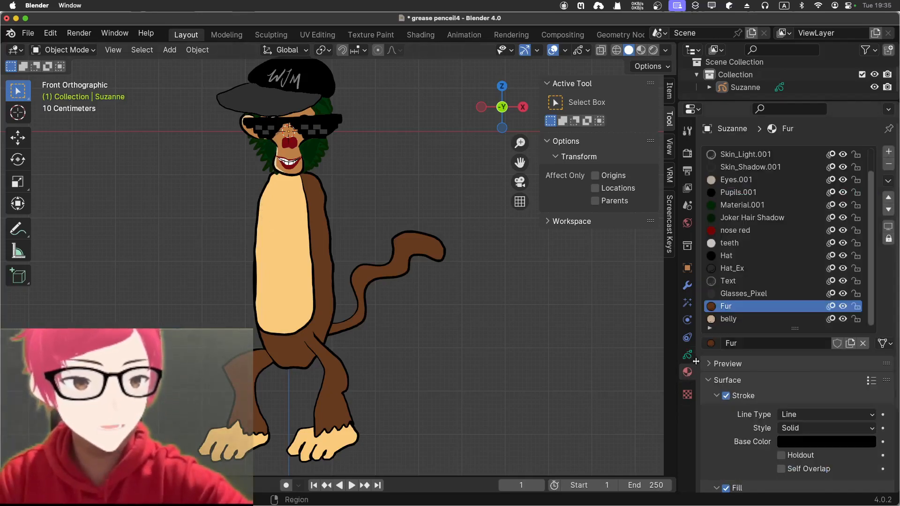
left_click(274, 177)
left_click(66, 50)
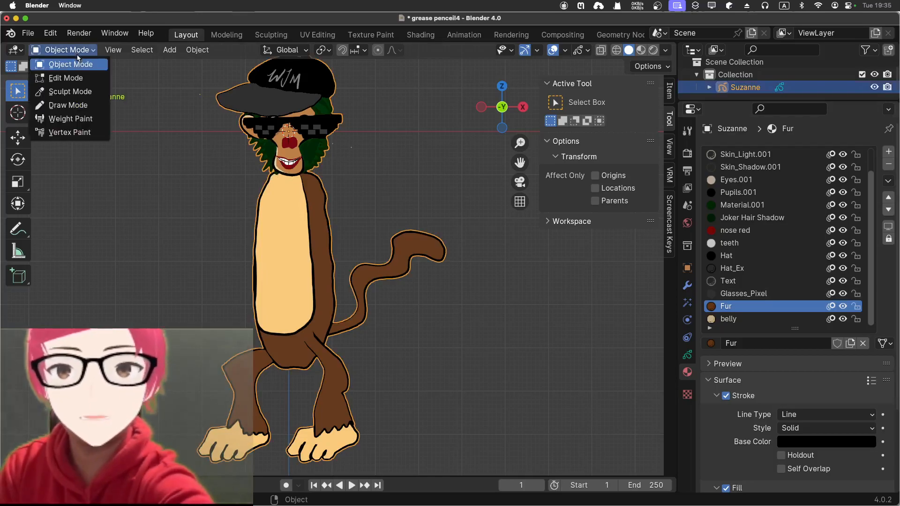
left_click(68, 105)
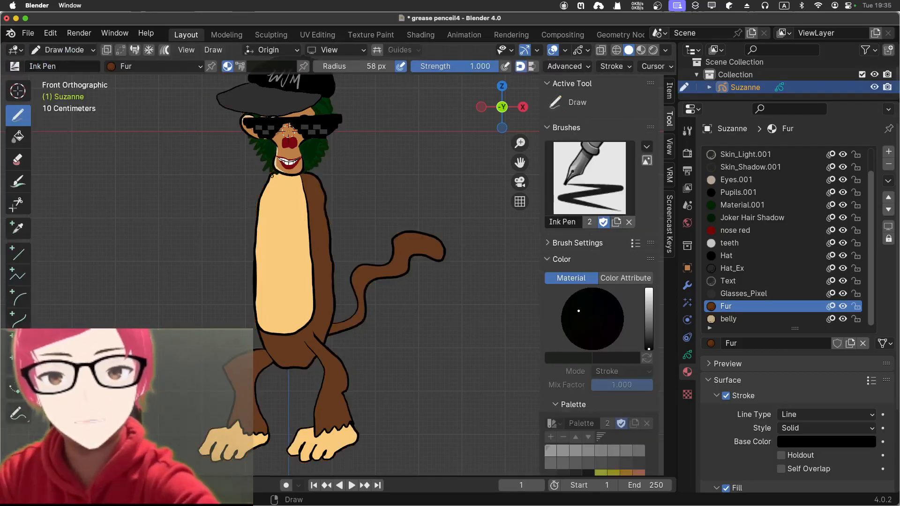
mouse_move(262, 177)
left_mouse_down()
mouse_move(237, 206)
mouse_move(230, 248)
left_mouse_up()
mouse_move(274, 175)
left_mouse_down()
mouse_move(258, 220)
mouse_move(265, 244)
mouse_move(311, 222)
mouse_move(307, 209)
mouse_move(244, 241)
mouse_move(265, 185)
left_mouse_up()
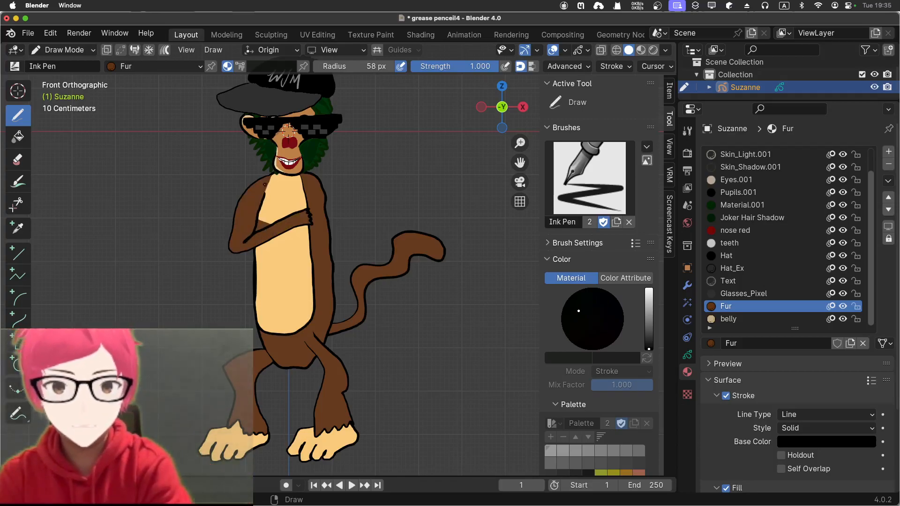
key("ctrl+z")
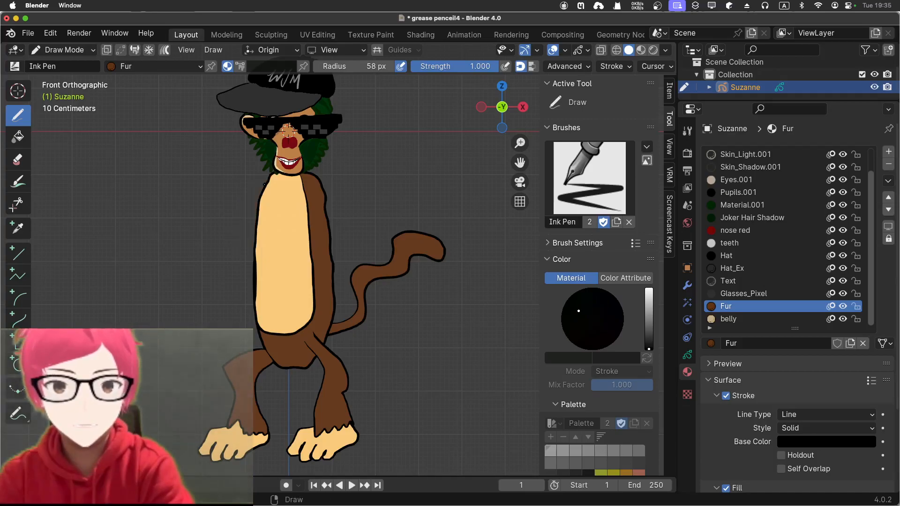
Step: Draw the closed outline of a fur arm running from the shoulder, bent at the elbow and folded across the belly to a small hand
mouse_move(273, 175)
left_mouse_down()
mouse_move(243, 207)
mouse_move(231, 253)
mouse_move(320, 229)
mouse_move(313, 216)
mouse_move(245, 238)
mouse_move(268, 192)
left_mouse_up()
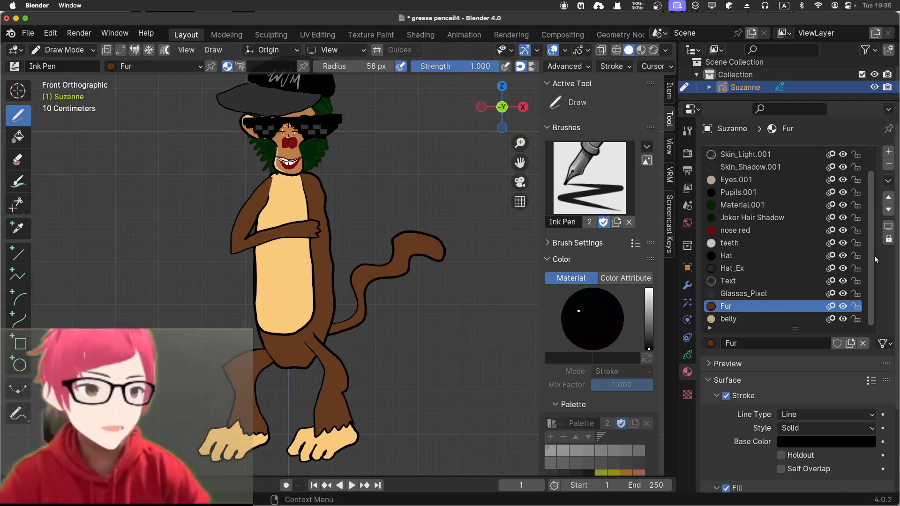
Step: Try lowering the arm_left layer through the layer stack to just below the belly layer
left_click(687, 356)
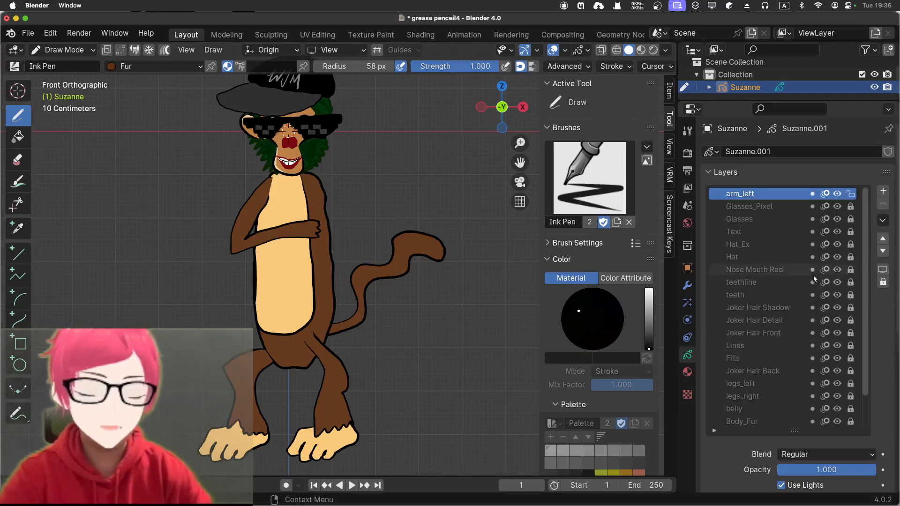
left_click(883, 251)
left_click(883, 251)
left_click(883, 251)
left_click(882, 251)
left_click(883, 251)
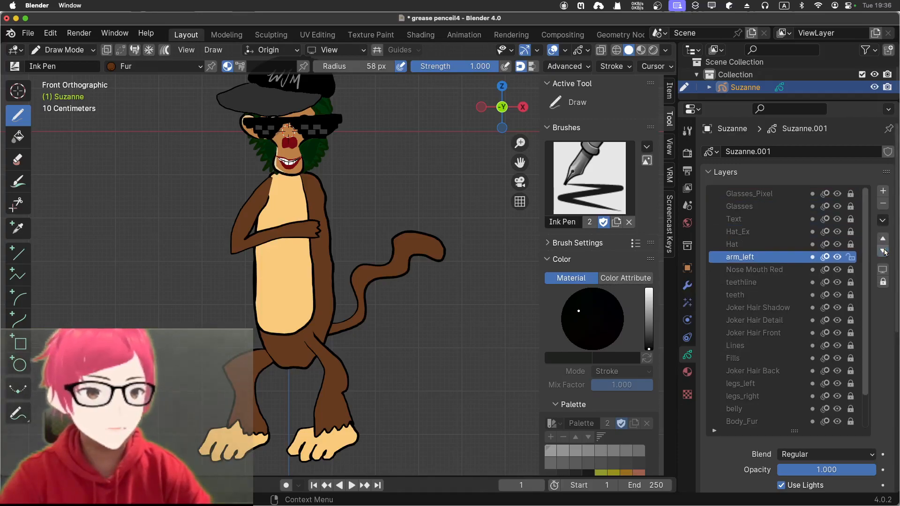
left_click(883, 251)
left_click(883, 251)
left_click(883, 251)
left_click(883, 251)
left_click(883, 251)
left_click(883, 251)
left_click(883, 252)
left_click(883, 251)
left_click(883, 251)
left_click(883, 251)
left_click(883, 251)
left_click(883, 251)
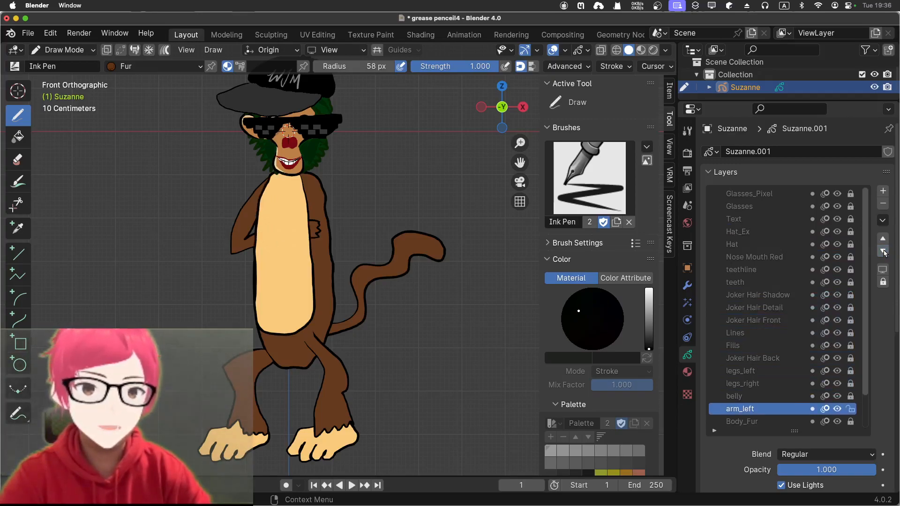
Step: Raise the arm_left layer back to the top of the layer stack, above Glasses_Pixel
left_click(883, 241)
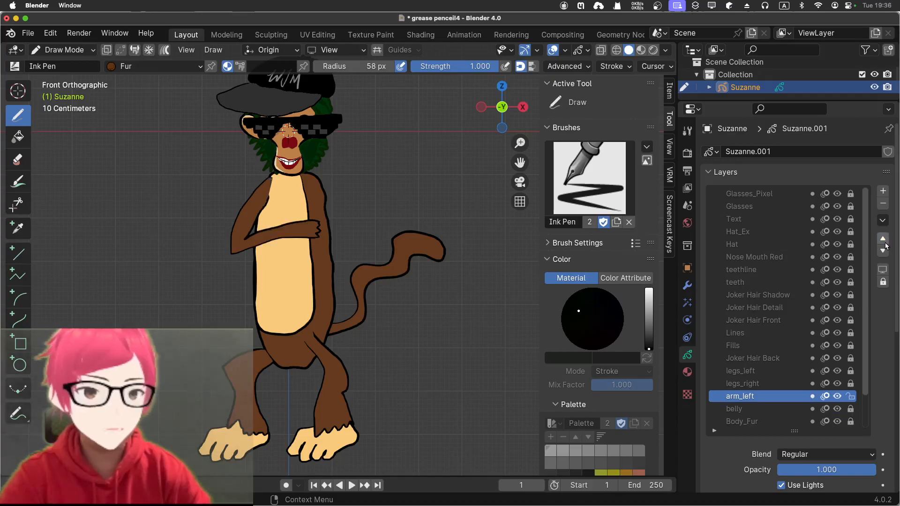
left_click(884, 240)
left_click(883, 240)
left_click(884, 240)
left_click(884, 240)
left_click(884, 240)
left_click(884, 239)
left_click(883, 240)
left_click(884, 240)
left_click(884, 241)
left_click(884, 241)
left_click(883, 241)
left_click(883, 241)
left_click(884, 241)
left_click(884, 240)
left_click(884, 241)
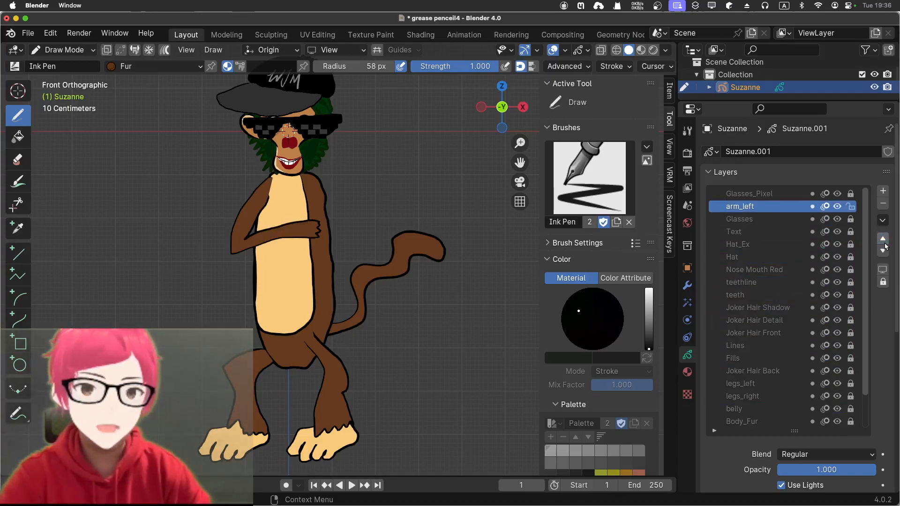
left_click(884, 241)
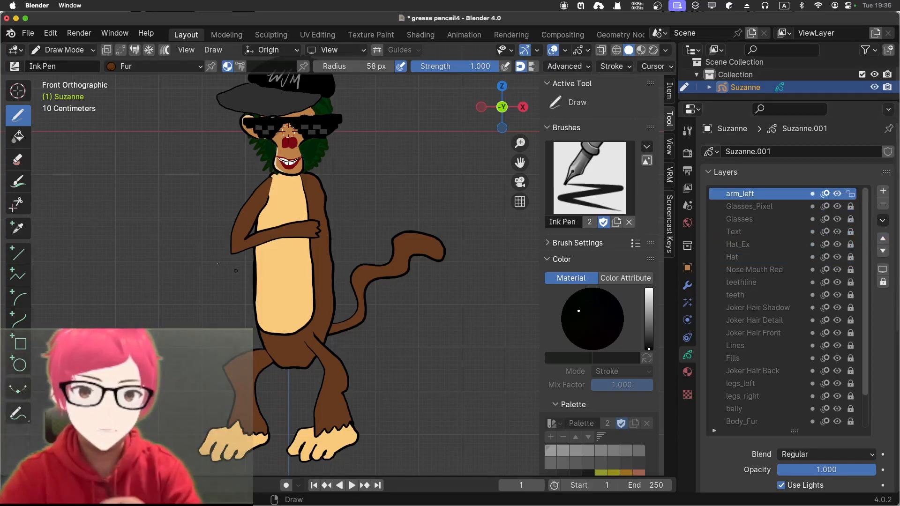
Step: Enter Edit Mode, select all editable strokes, and lock every layer except arm_left so only the arm stays selected
left_click(61, 53)
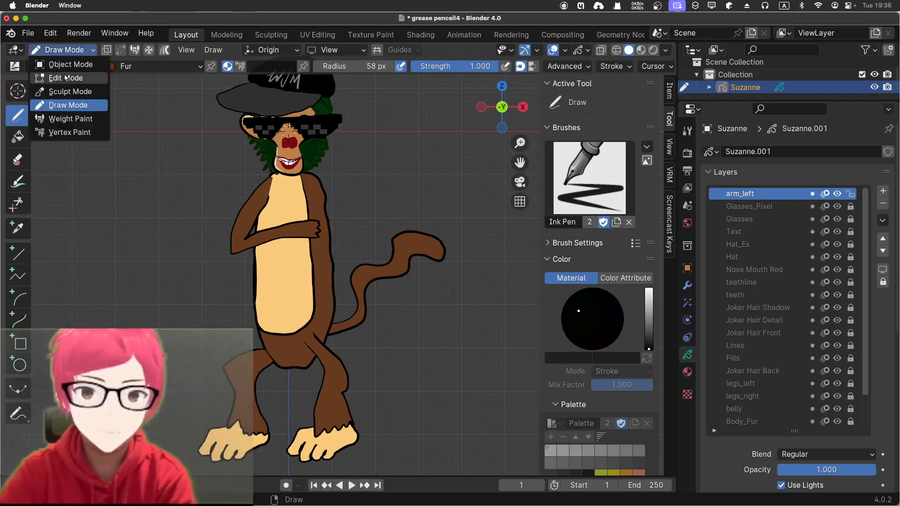
left_click(66, 78)
key("a")
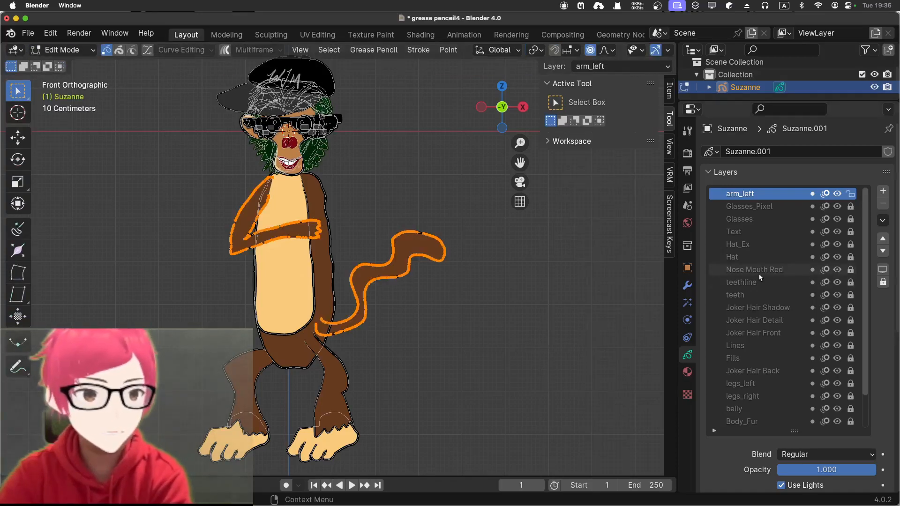
left_click(883, 281)
left_click(882, 283)
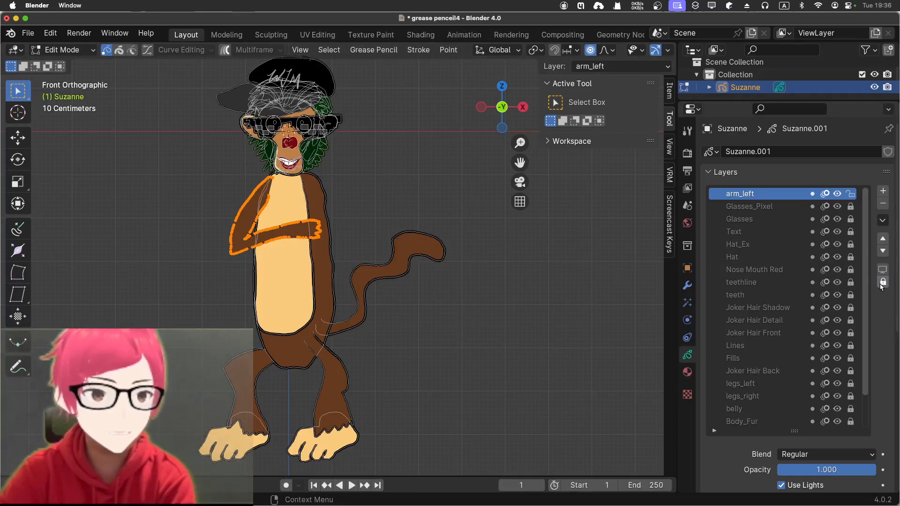
Step: Move the arm about 0.1 m outward along negative X and deselect it
key("g")
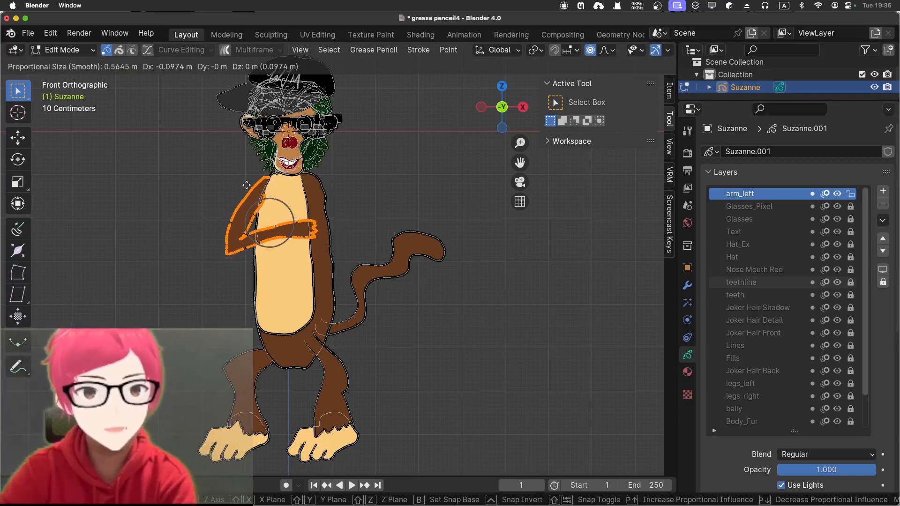
left_click(246, 185)
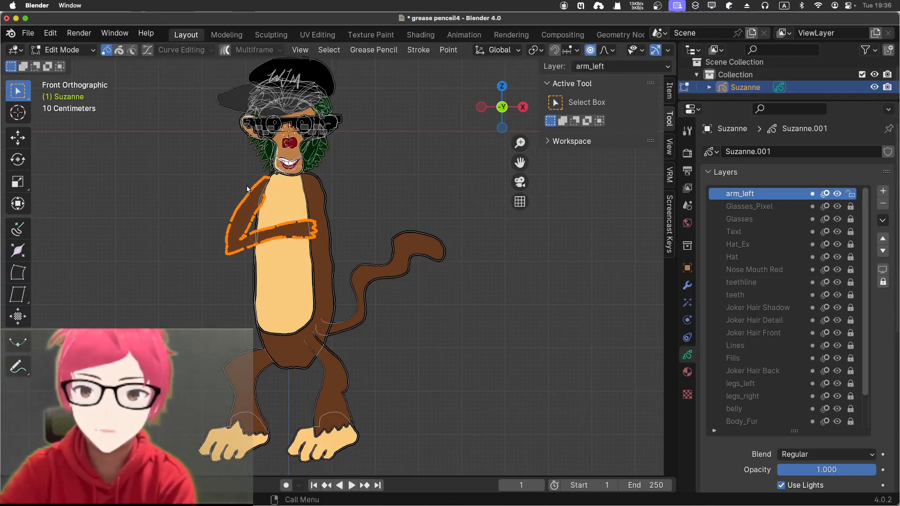
left_click(205, 159)
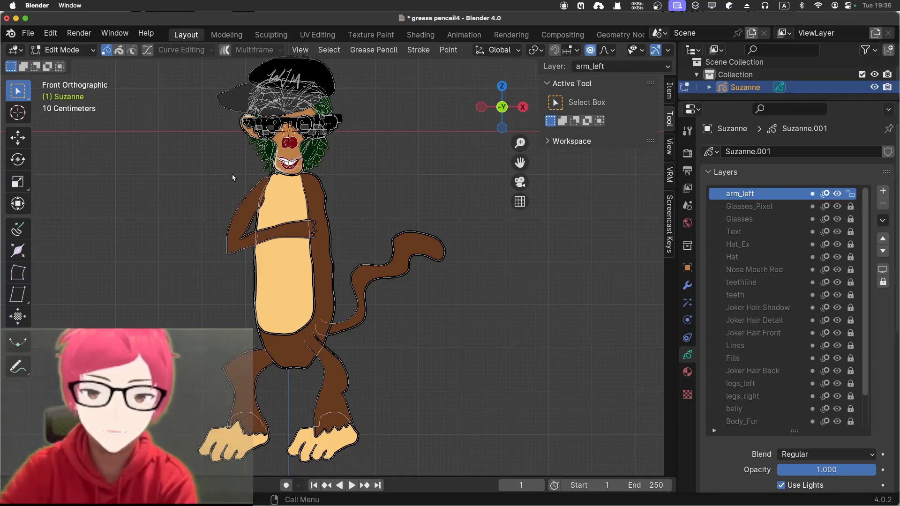
Step: Reselect the whole arm, rotate it slightly, move it about 0.15 m further outward along negative X, and deselect it
key("a")
key("r")
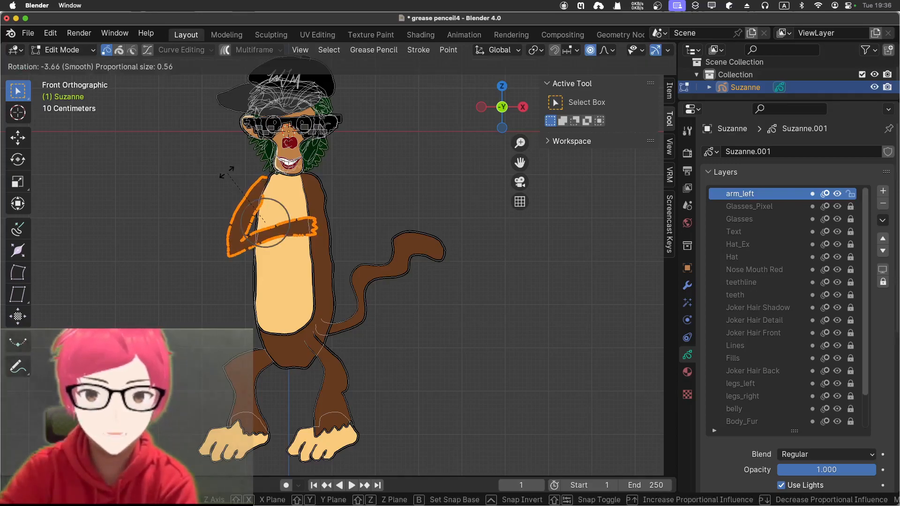
left_click(236, 169)
key("g")
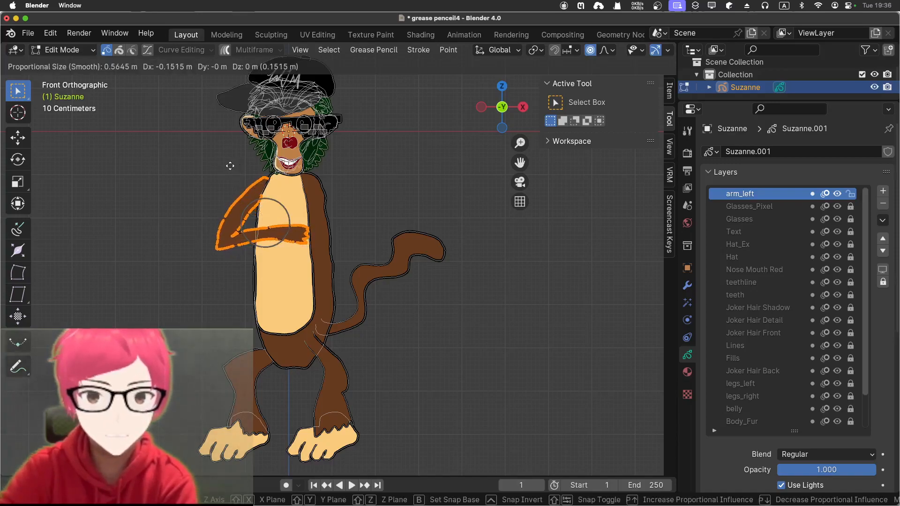
left_click(231, 167)
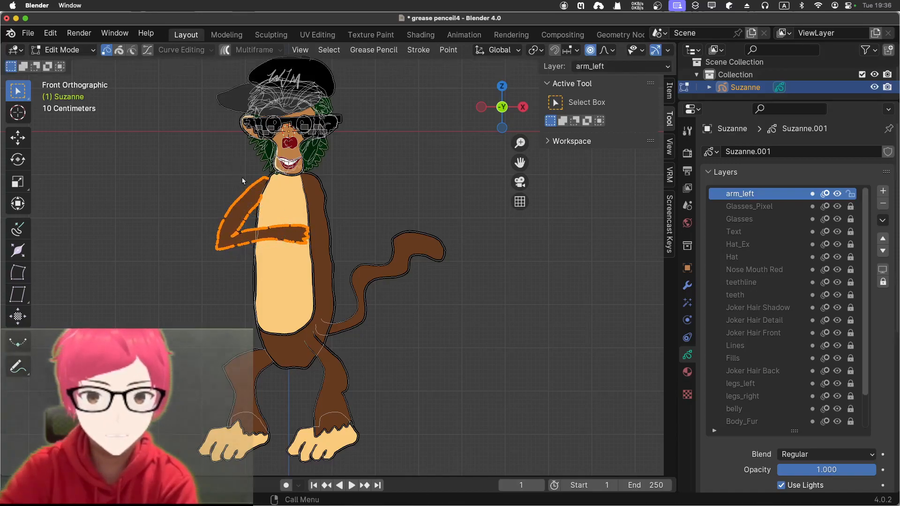
left_click(406, 182)
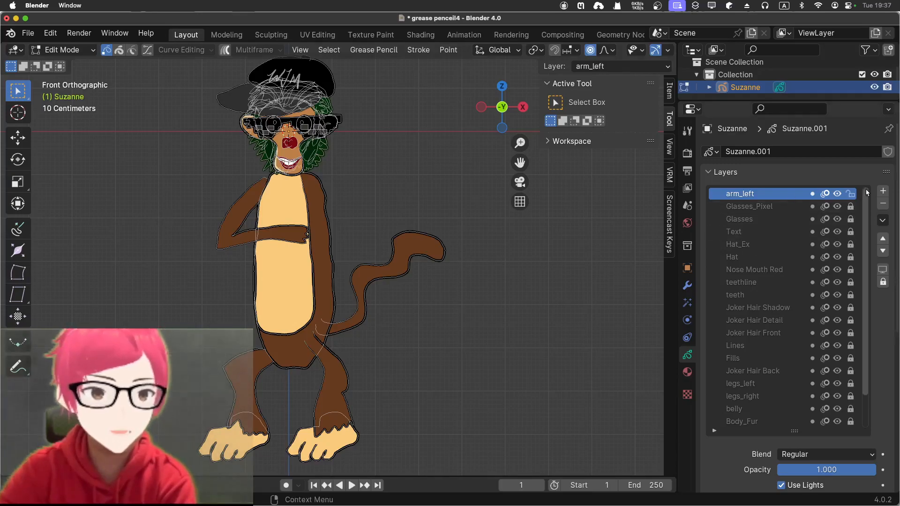
Step: Add a new layer above arm_left and name it arm_right
left_click(882, 191)
double_click(739, 194)
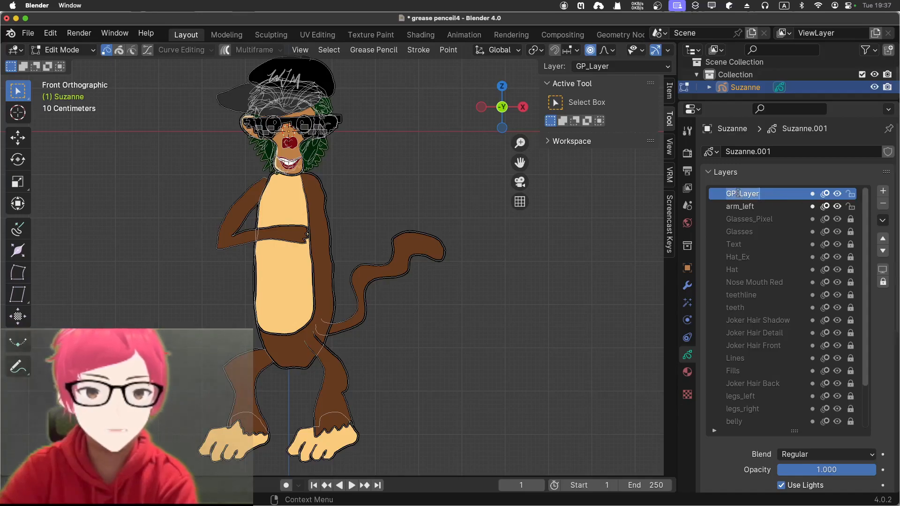
type("arm")
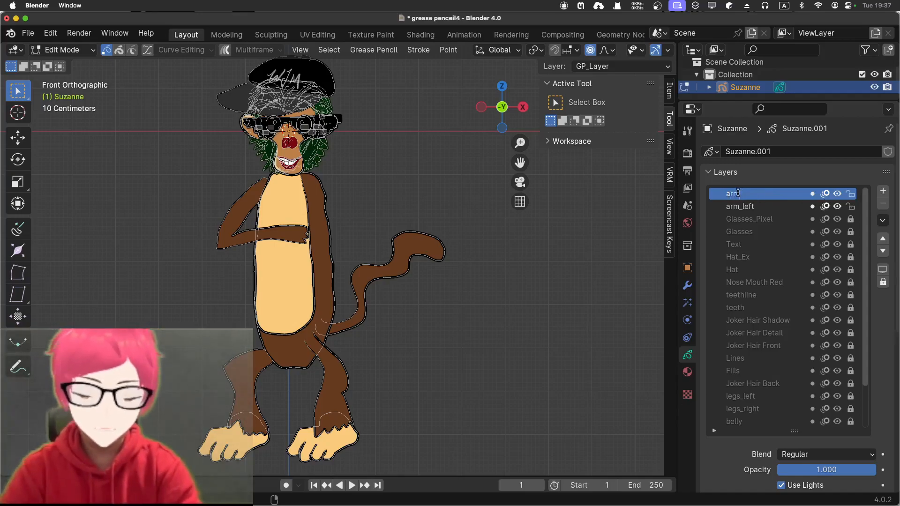
type("_right")
key("Return")
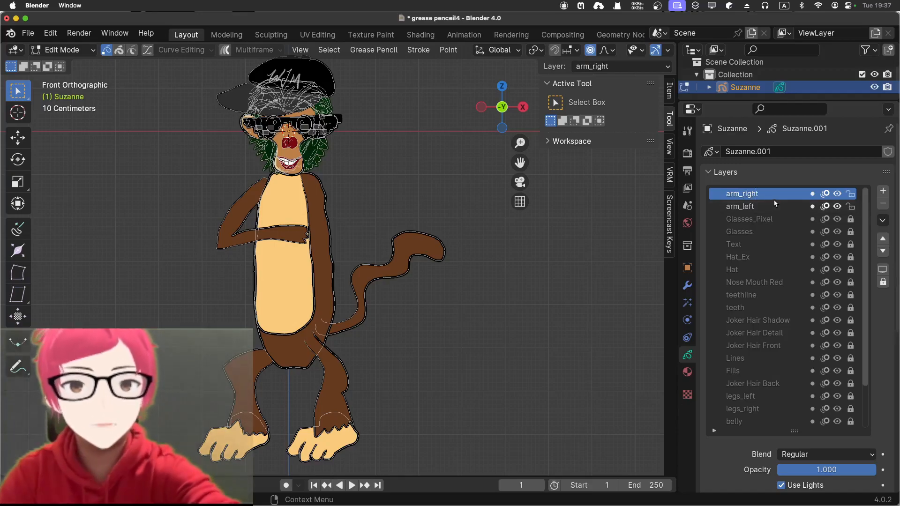
Step: Switch to Draw Mode and draw the second fur arm on arm_right, folded across the belly over the other forearm with a jagged wrist
key("a")
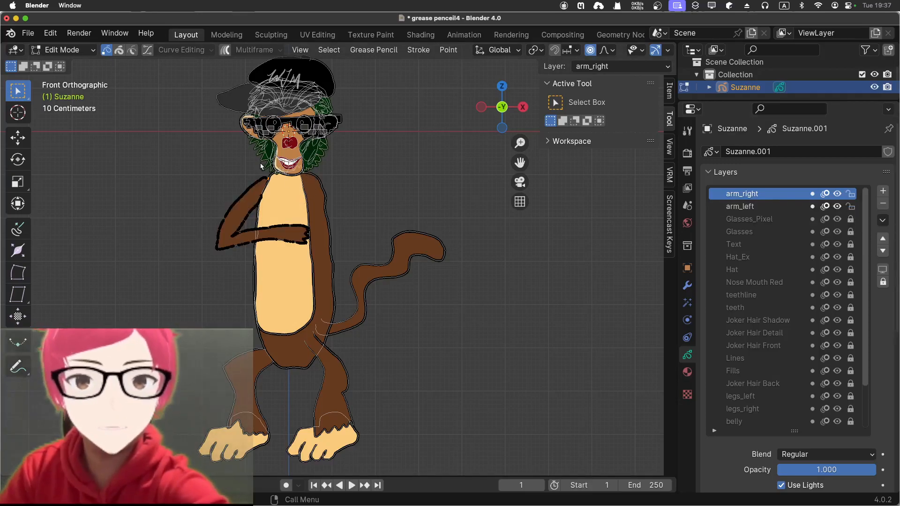
left_click(63, 50)
left_click(85, 105)
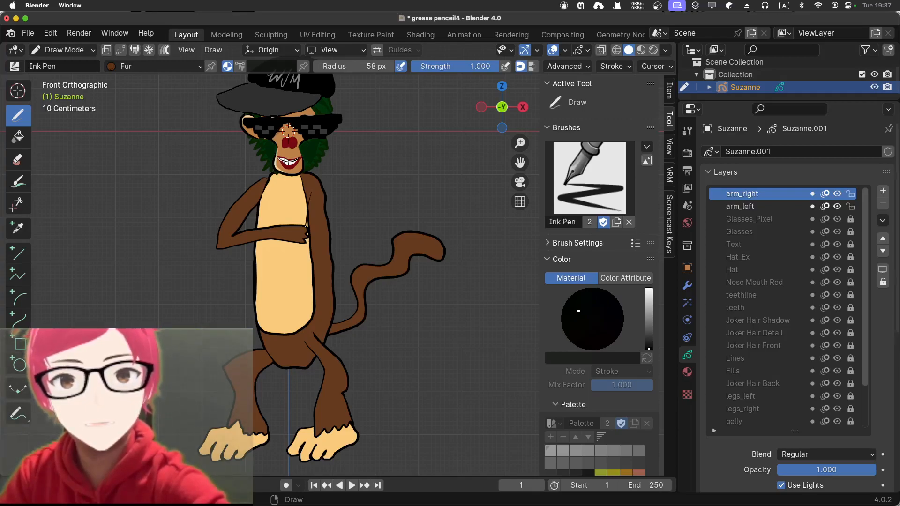
mouse_move(306, 227)
left_mouse_down()
mouse_move(257, 219)
mouse_move(249, 241)
mouse_move(303, 249)
mouse_move(309, 228)
left_mouse_up()
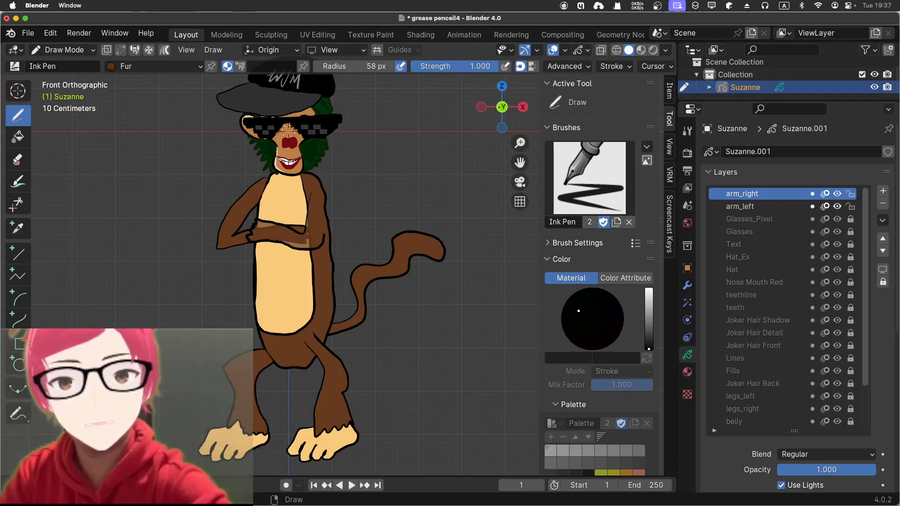
left_click_drag(325, 205, 321, 191)
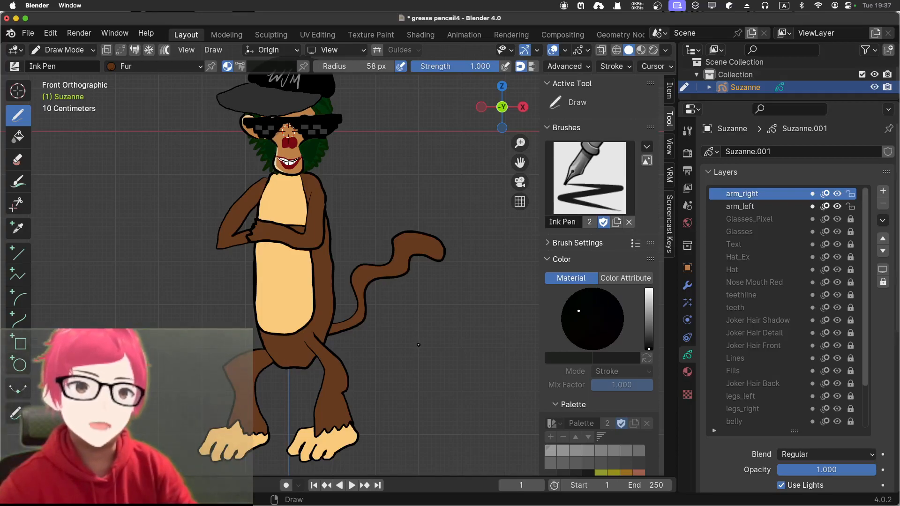
Step: Add a new layer above arm_right, name it hand_right, and lock all the other layers
left_click(882, 191)
double_click(781, 194)
type("hand")
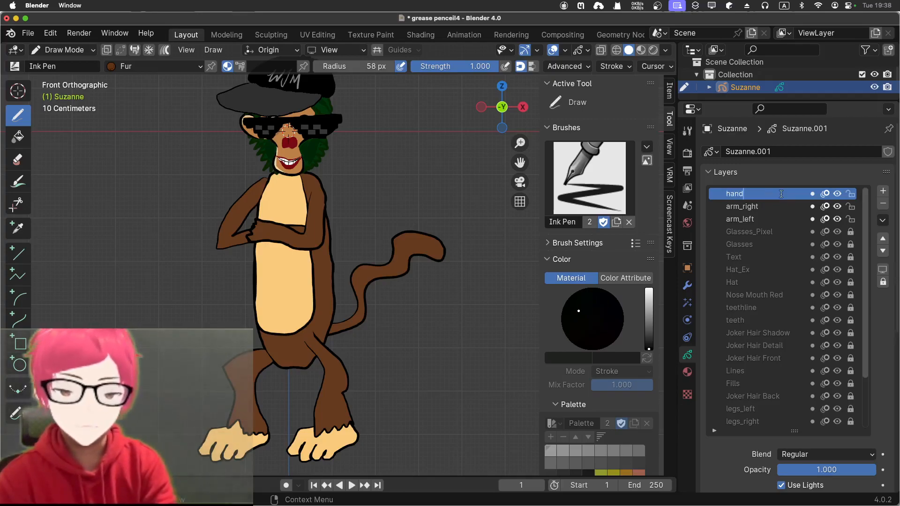
type("_right")
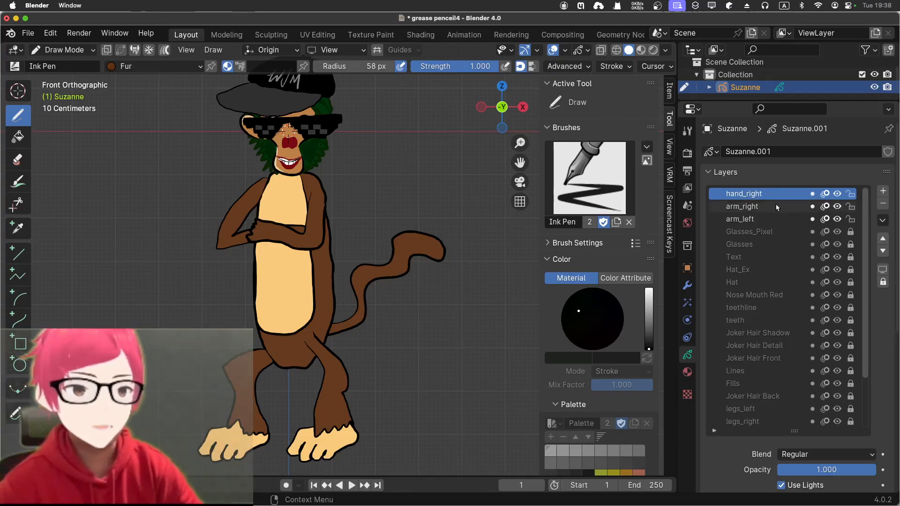
left_click(882, 282)
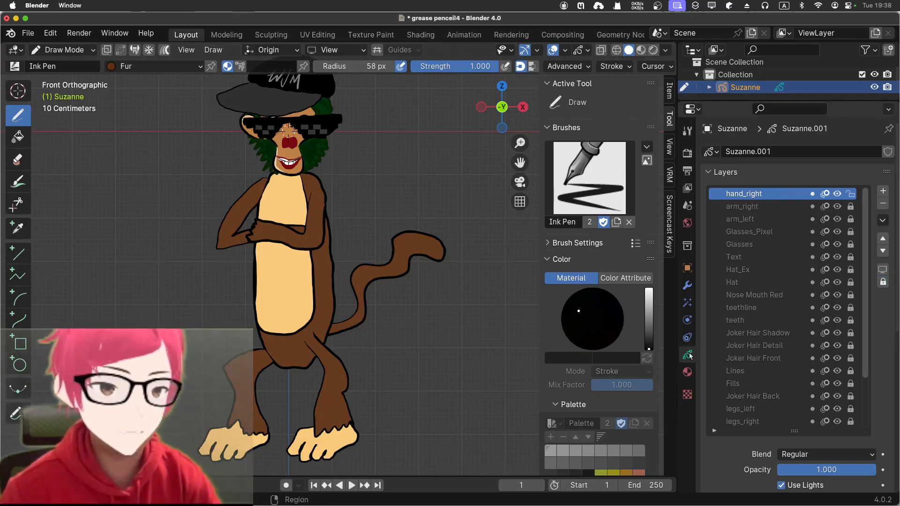
Step: Choose the belly material and draw a hand with fingers on hand_right, resting over the folded arm's elbow
left_click(692, 377)
left_click(756, 319)
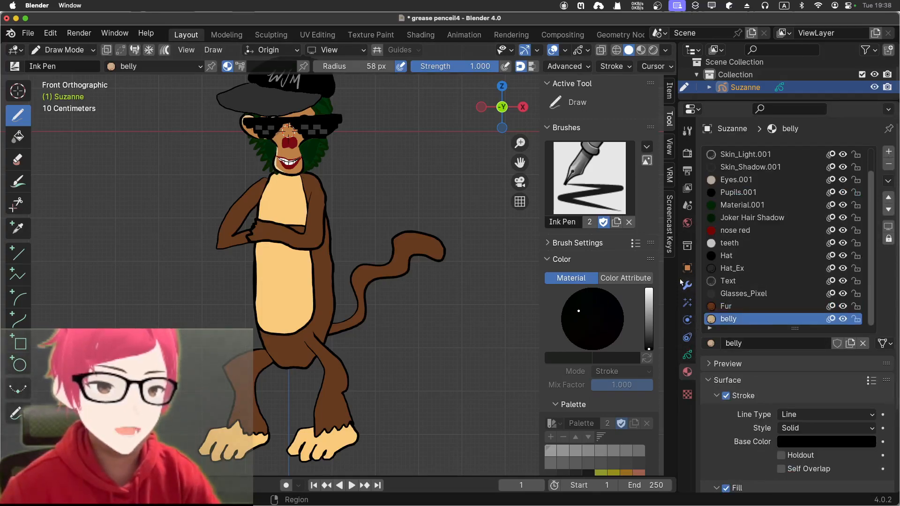
left_click(688, 356)
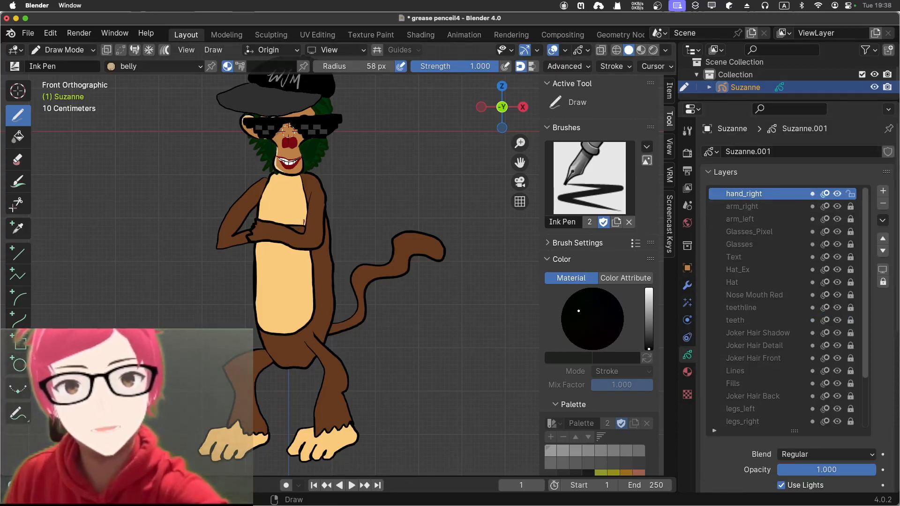
left_click_drag(316, 211, 321, 214)
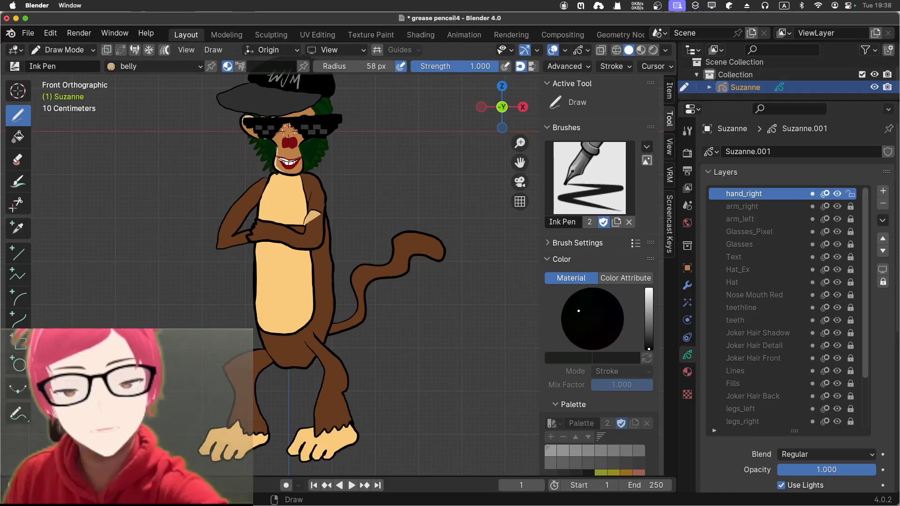
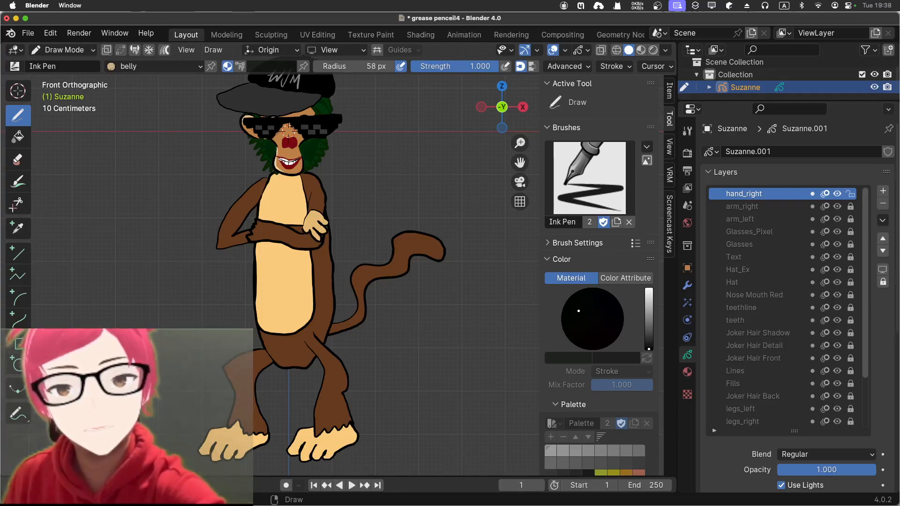
Step: Enter Edit Mode and select the whole hand stroke on the hand_right layer
scroll(287, 195, "up", 3)
scroll(287, 195, "up", 2)
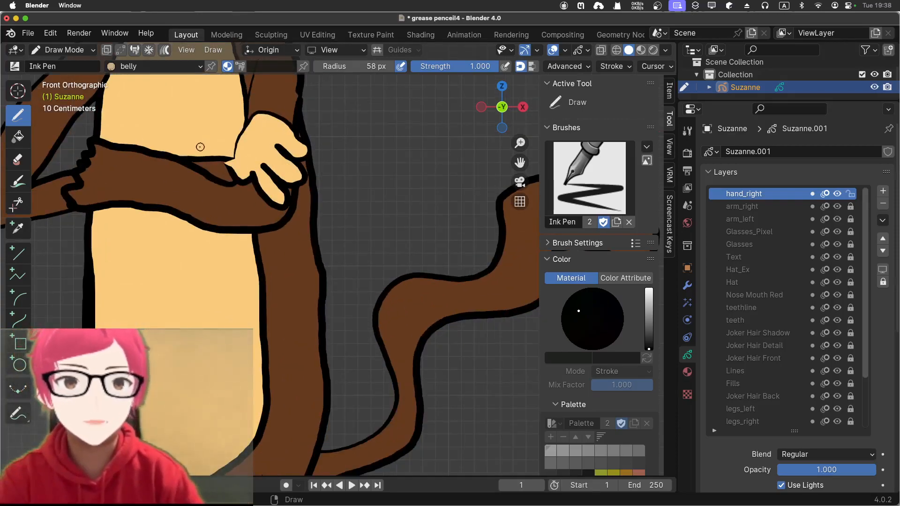
middle_click_drag(203, 140, 267, 217, "shift")
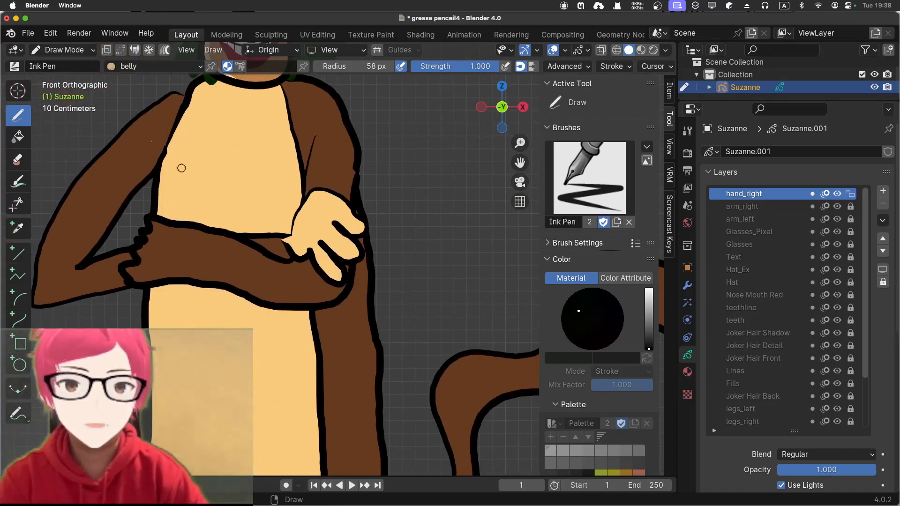
left_click(64, 50)
left_click(62, 70)
left_click(63, 50)
left_click(74, 77)
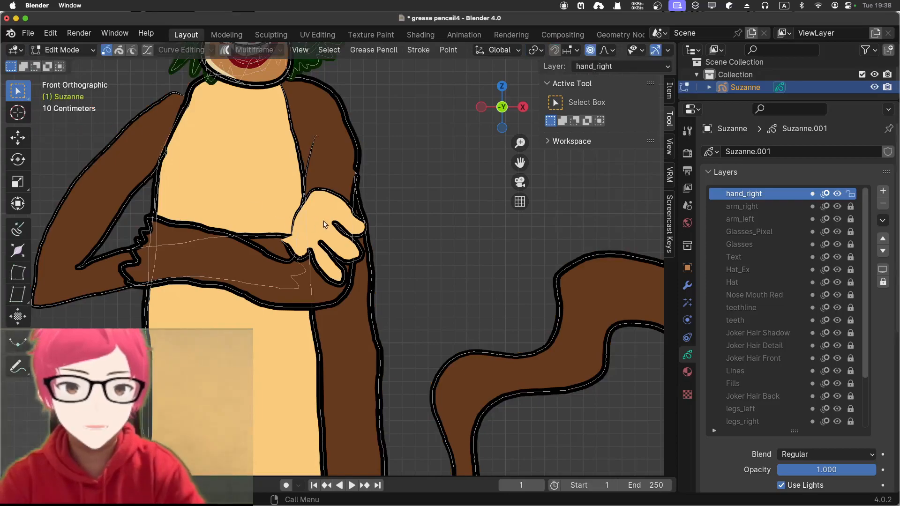
key("a")
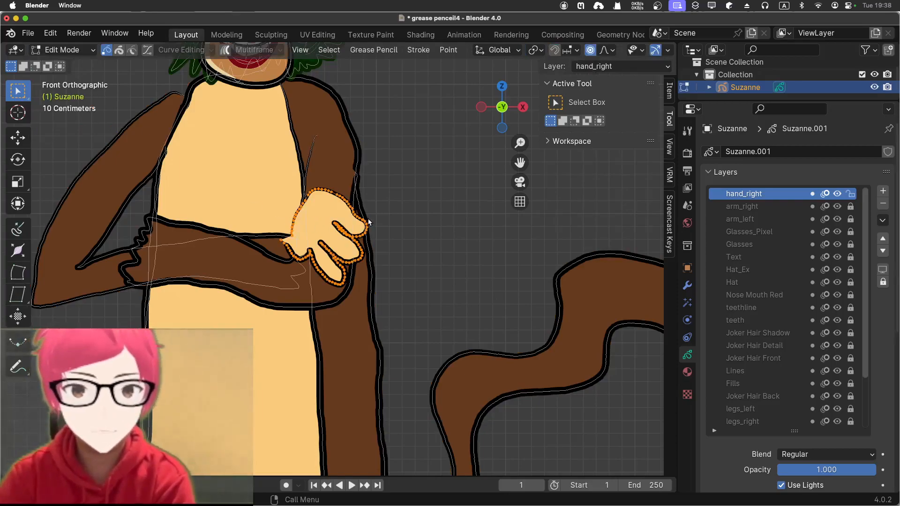
Step: Select the points along the wrist side of the hand and move them about 0.08 m outward and up, with proportional size about 0.1 m
left_click_drag(284, 215, 303, 234)
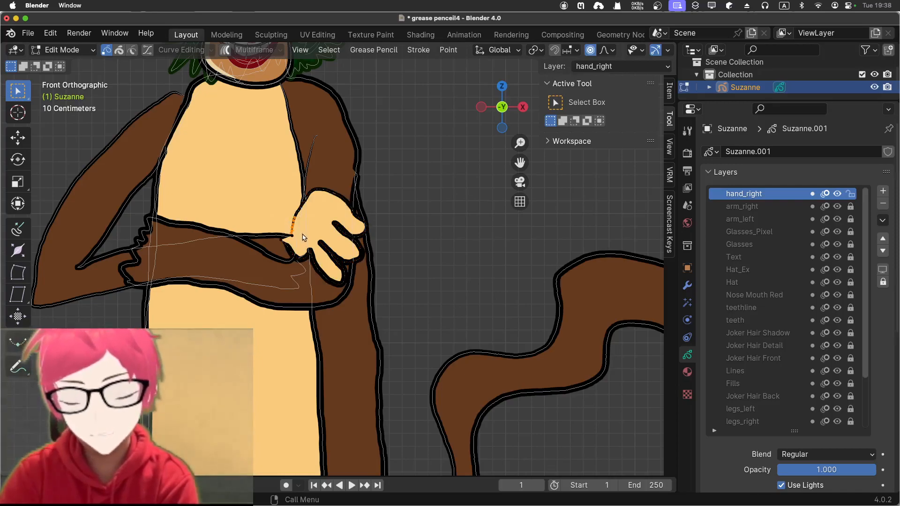
key("g")
scroll(302, 233, "up", 15)
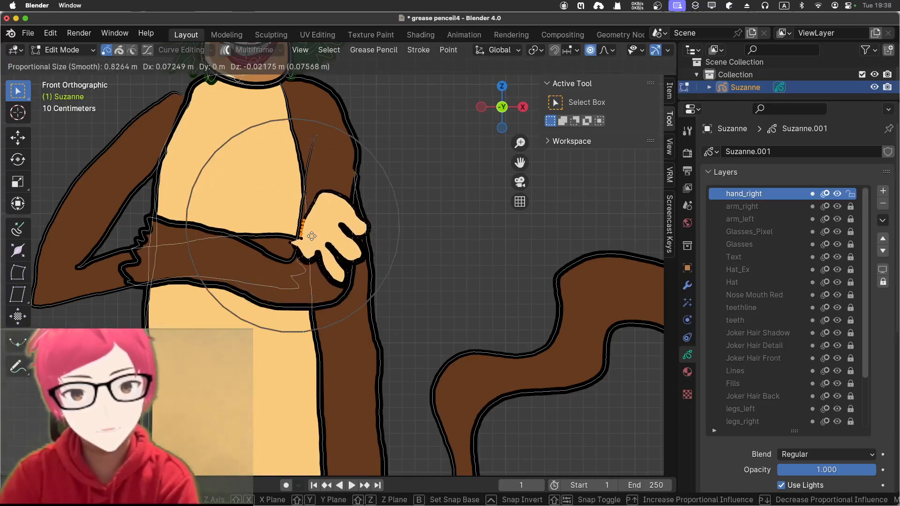
scroll(303, 229, "up", 3)
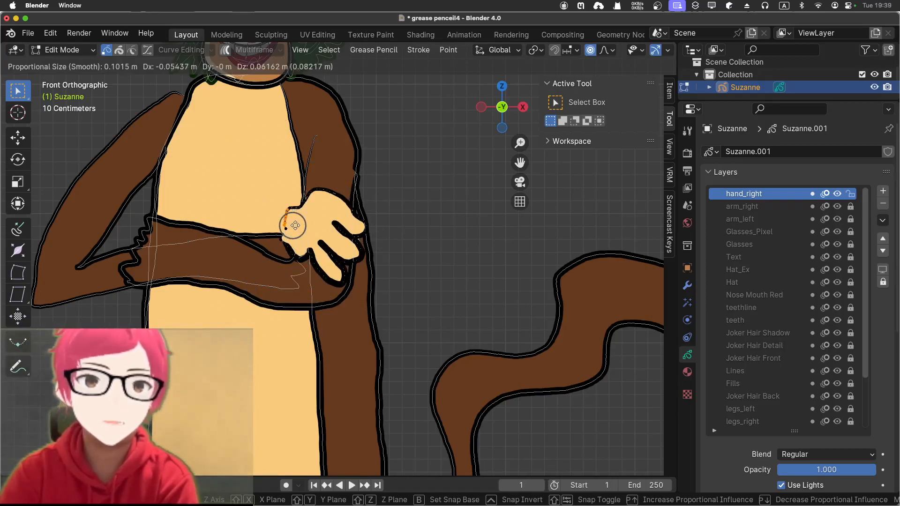
left_click(295, 225)
Step: Move the hand outline's upper wrist-side points about 0.06 m outward and up, and its wrist point about 0.03 m along negative X
left_click_drag(294, 194, 307, 216)
key("g")
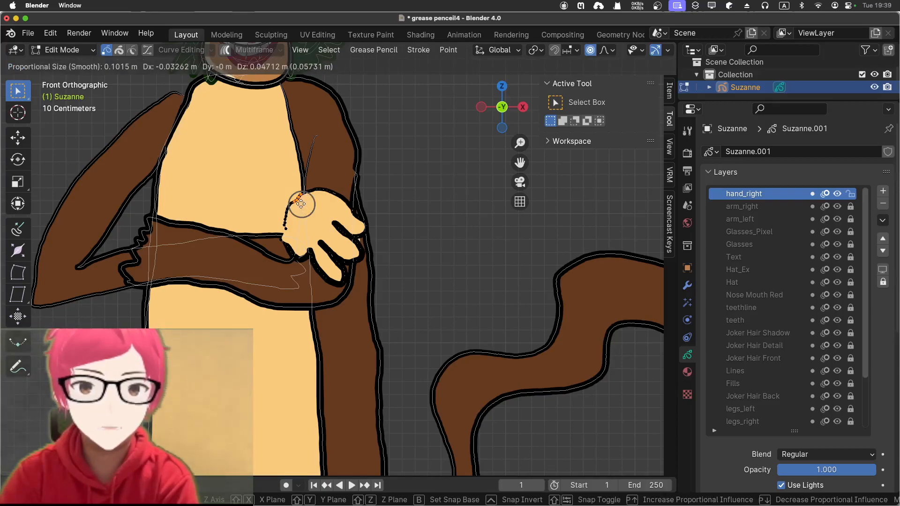
left_click(302, 208)
left_click(286, 227)
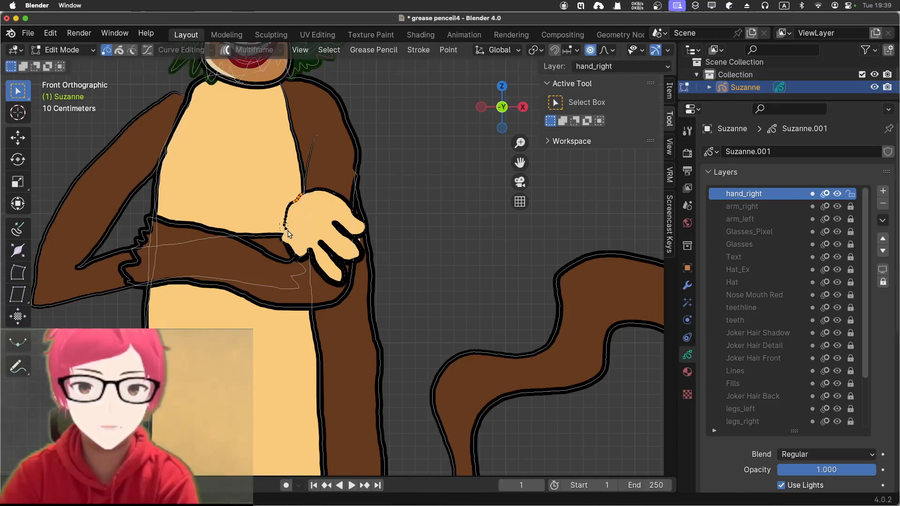
key("g")
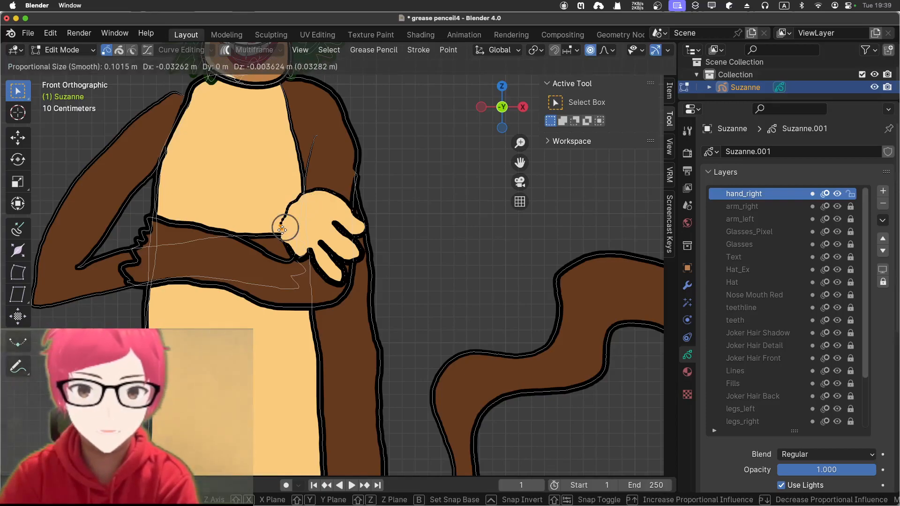
left_click(280, 228)
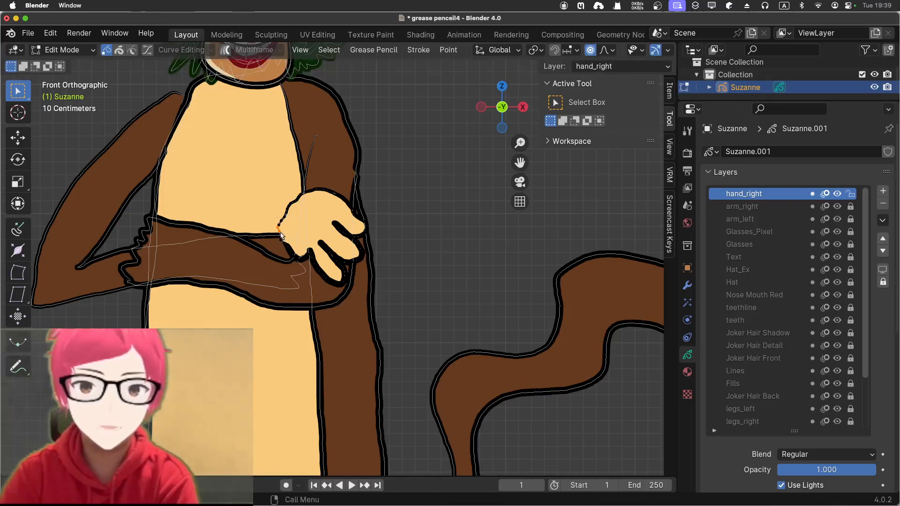
Step: Move a point on the upper wrist-side curve of the hand slightly upward, with proportional size about 0.06 m
left_click(295, 202)
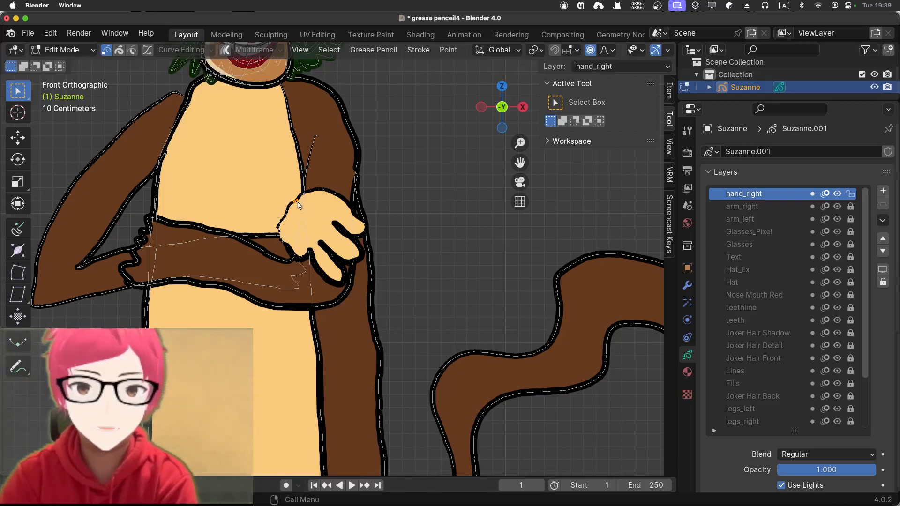
key("g")
scroll(296, 200, "up", 8)
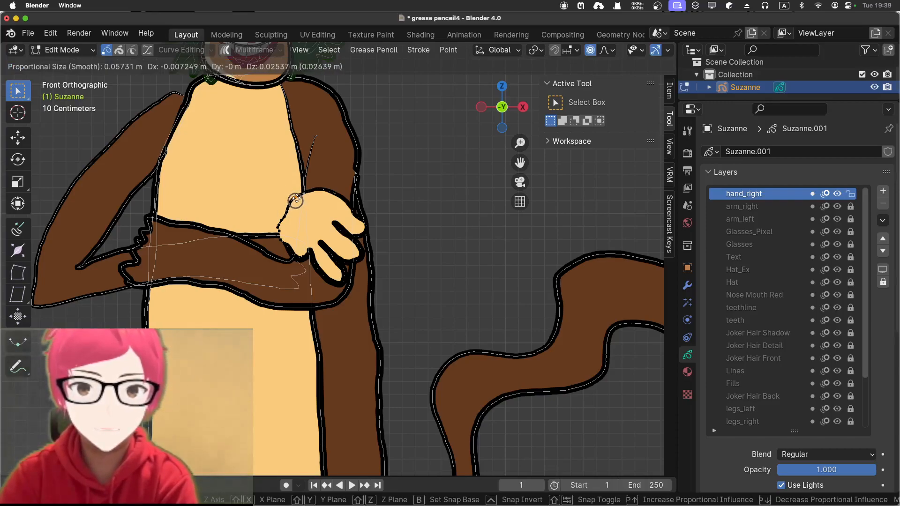
left_click(296, 200)
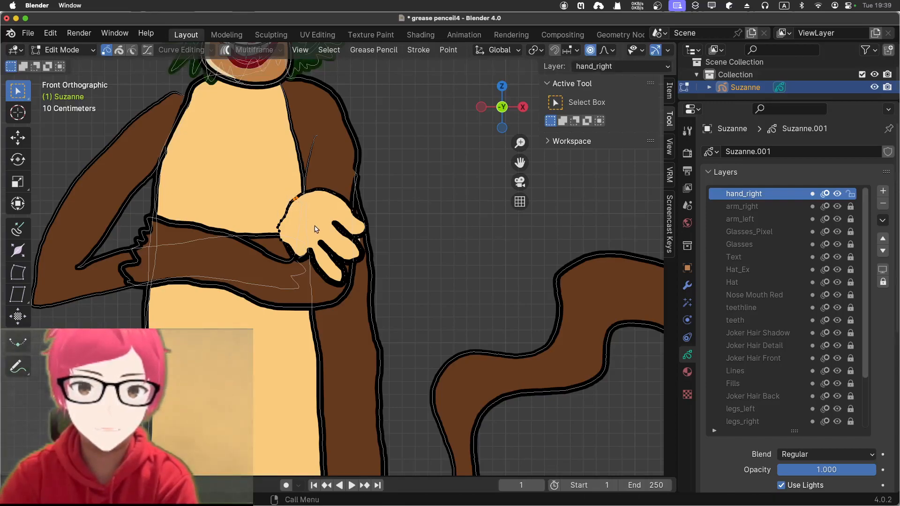
Step: Reshape the hand's lower wrist edge by moving two of its points slightly, keeping the small proportional size, and deselect them
left_click(304, 258)
key("g")
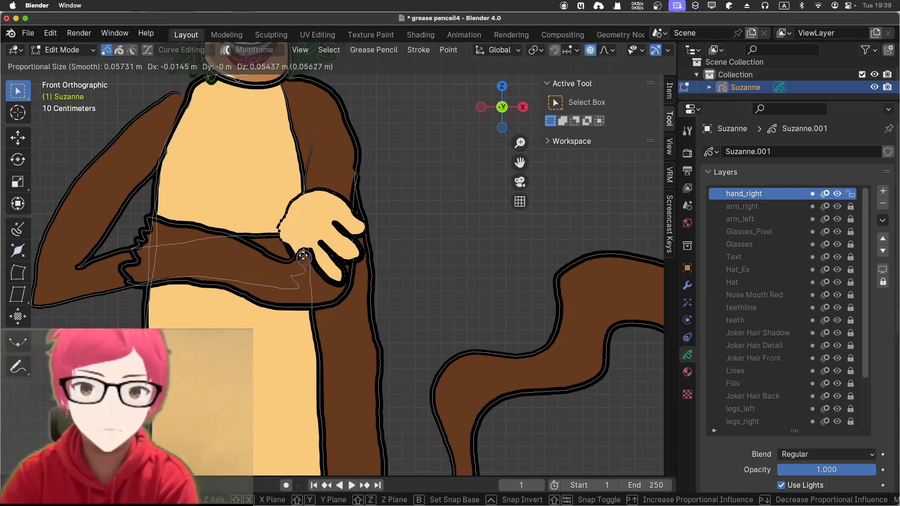
left_click(303, 258)
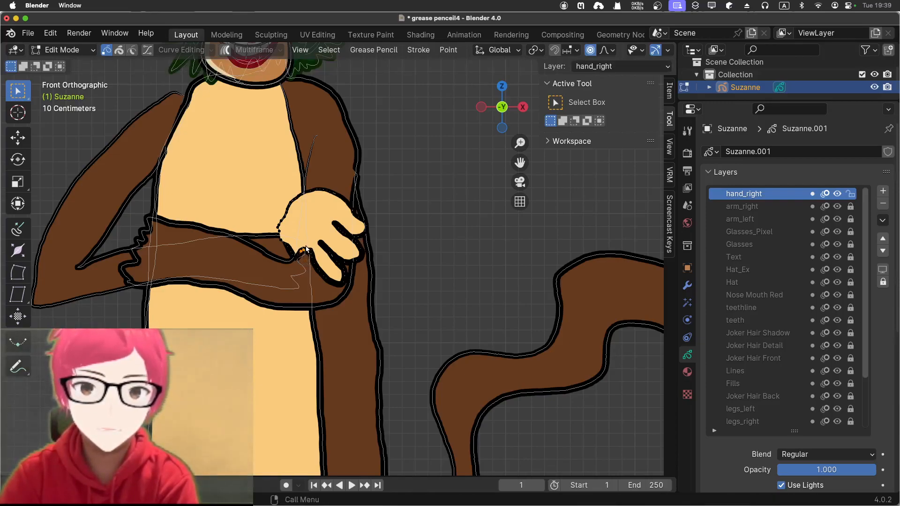
key("g")
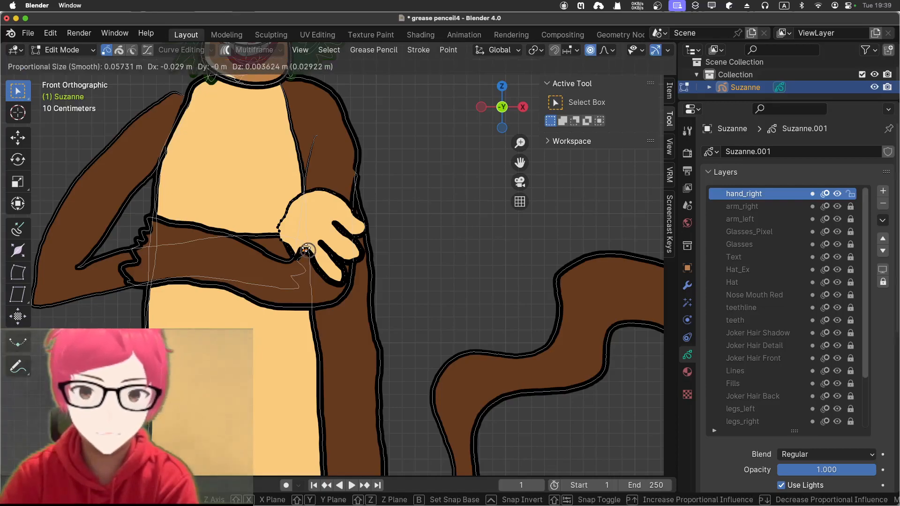
left_click(306, 251)
left_click(417, 246)
Step: Move the inner end of the upper finger gap upward toward the knuckles, with proportional size about 0.22 m
left_click(354, 248)
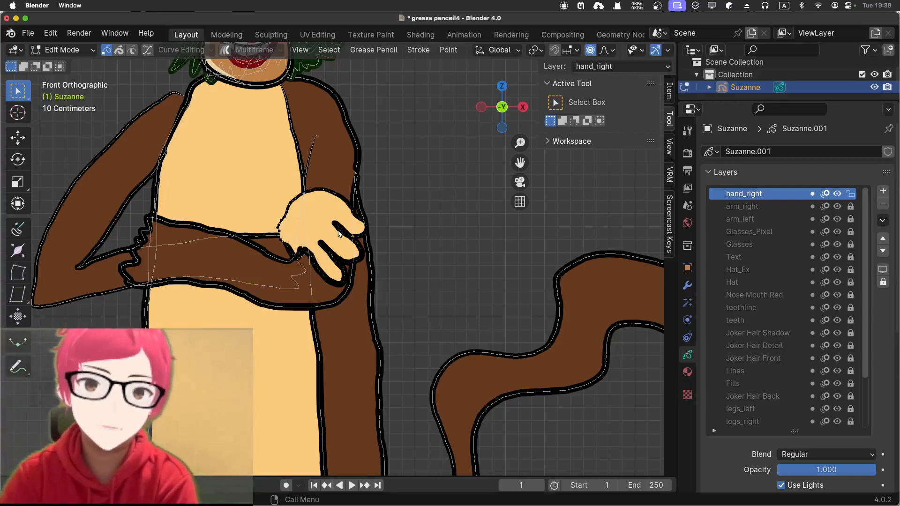
key("g")
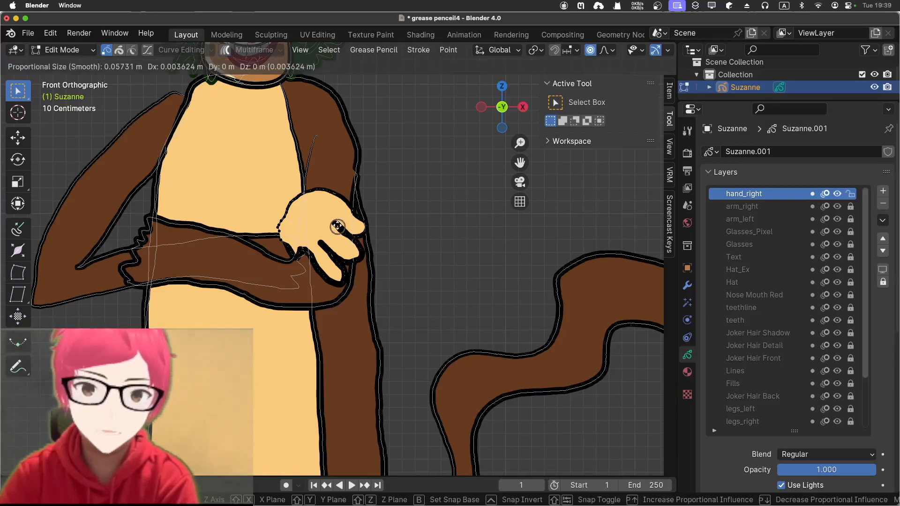
scroll(336, 224, "up", 7)
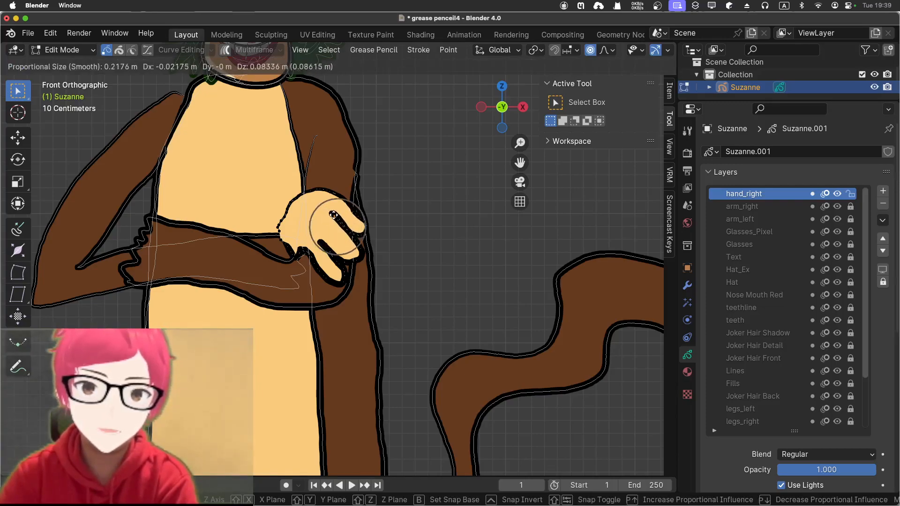
left_click(336, 219)
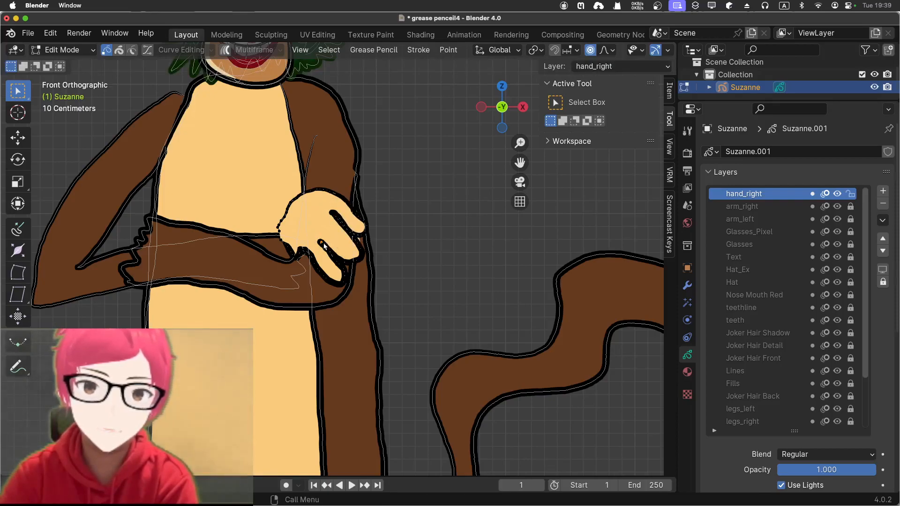
Step: Move the inner end of the lower finger gap slightly up and along positive X using proportional editing
key("g")
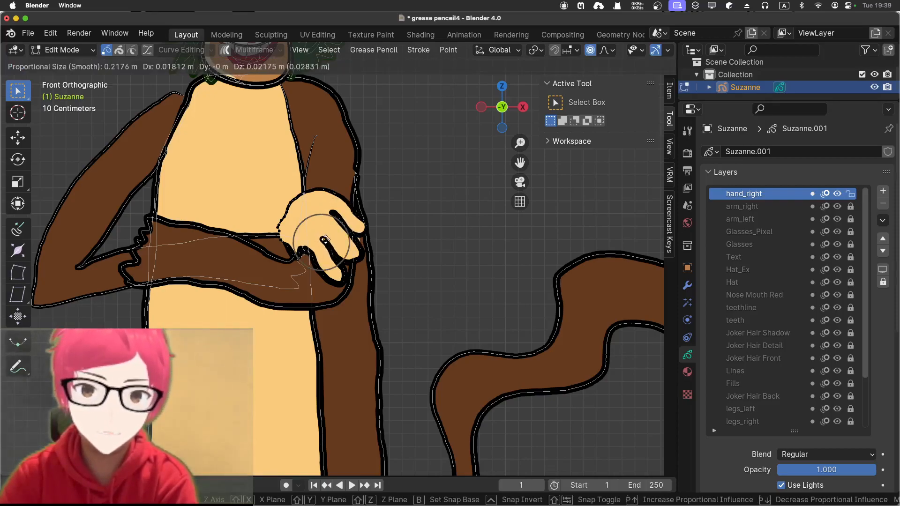
scroll(326, 240, "up", 1)
scroll(325, 239, "up", 3)
scroll(323, 239, "down", 1)
left_click(325, 240)
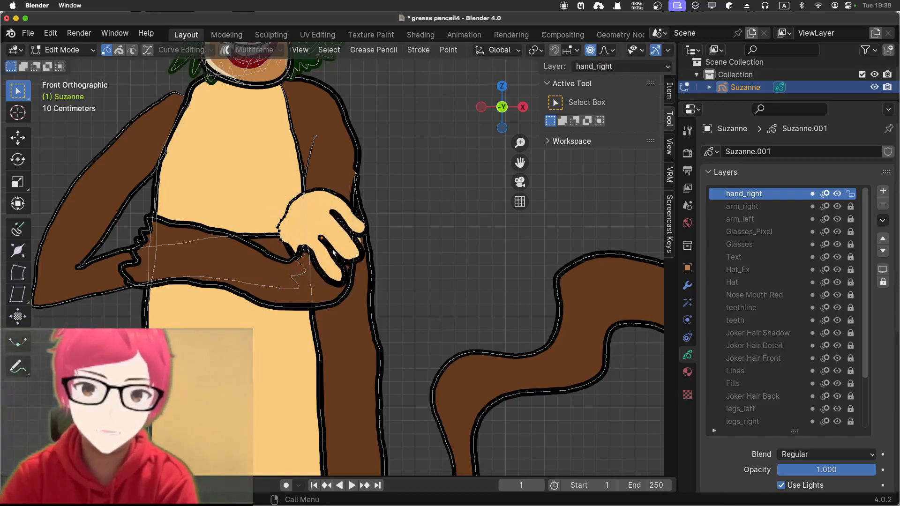
Step: Move the outline point near the middle finger's tip slightly along negative X, with proportional size about 0.08 m, and deselect it
key("g")
scroll(355, 245, "down", 4)
scroll(354, 244, "down", 12)
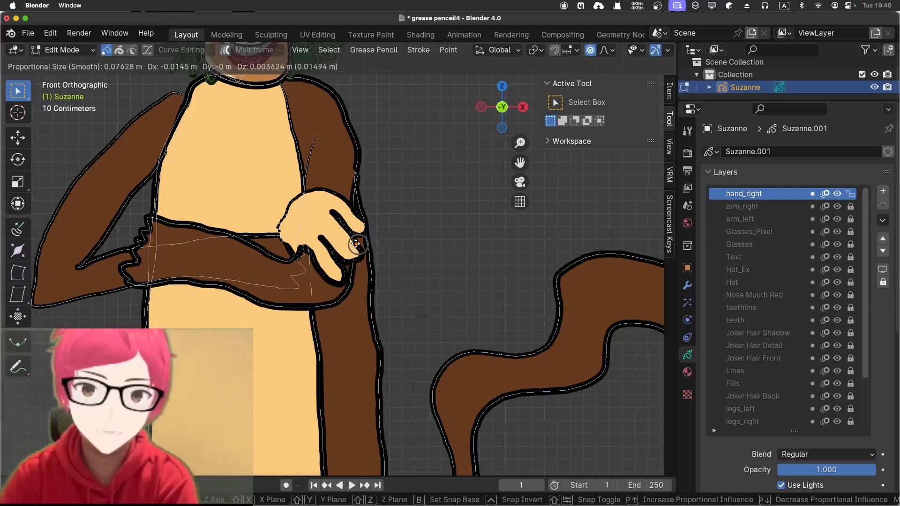
left_click(356, 245)
left_click(435, 245)
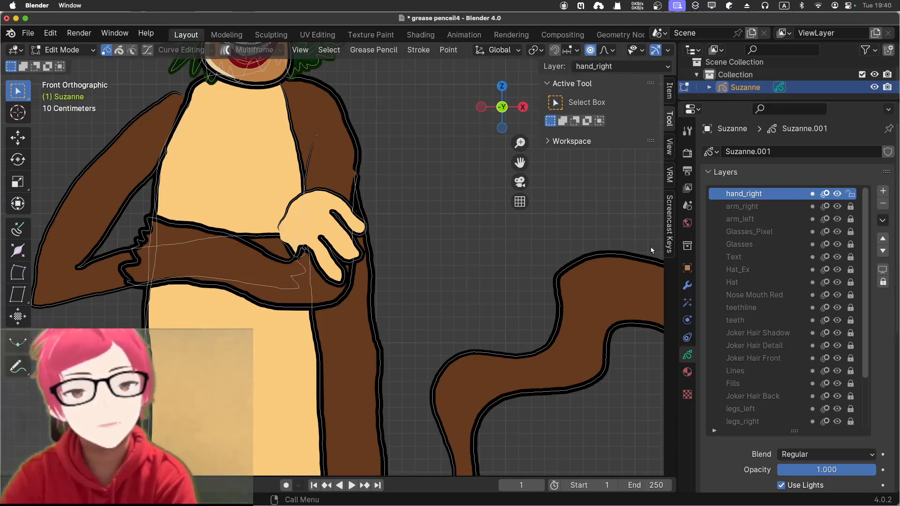
Step: Make arm_left the only unlocked layer, check its points by selecting them all, and deselect them
left_click(755, 218)
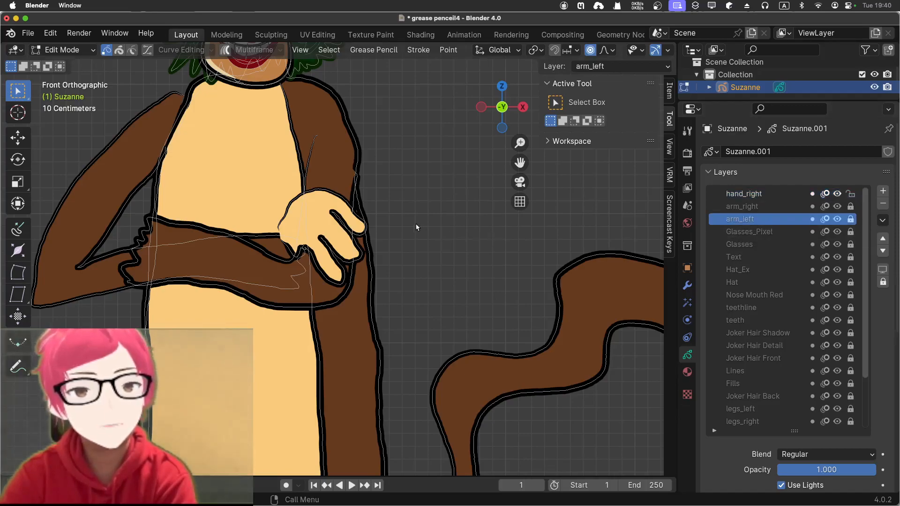
left_click(883, 282)
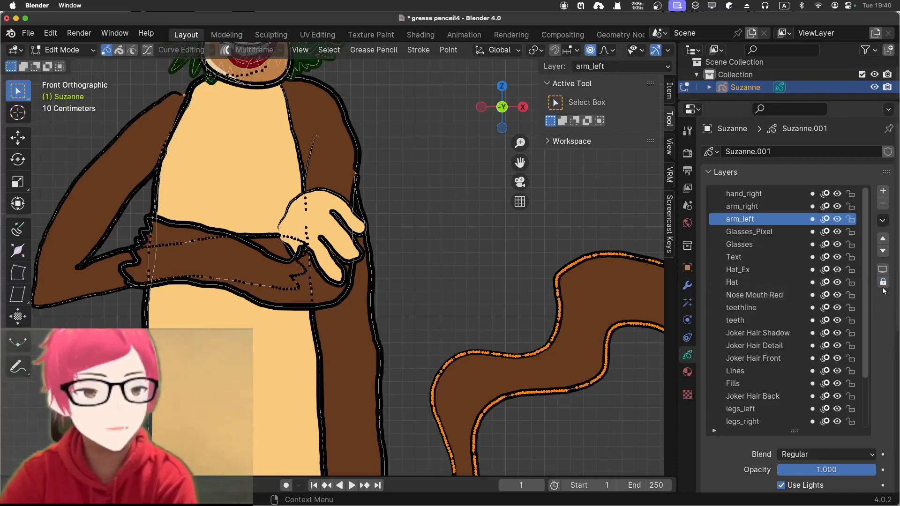
left_click(882, 284)
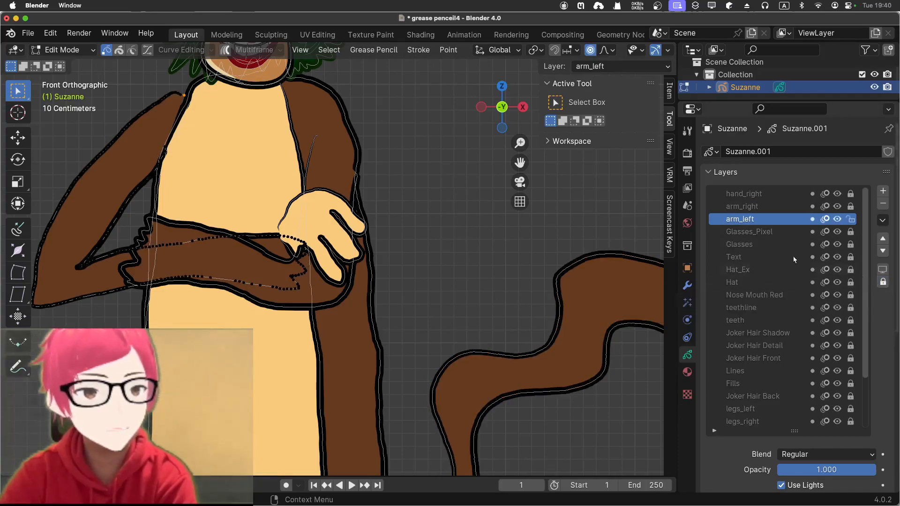
key("a")
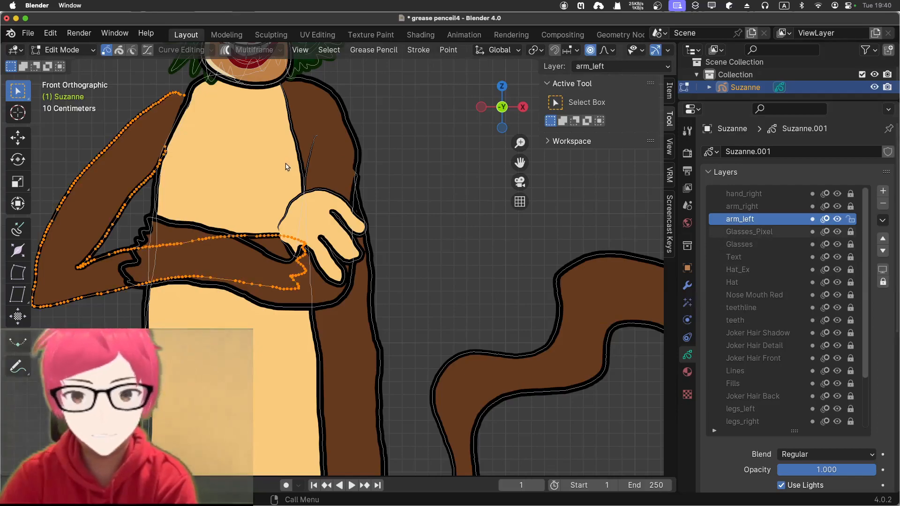
left_click(250, 225)
Step: Rotate the upper edge points at the left arm's wrist by about -9° and move them about -0.03 m in X and 0.06 m in Z
mouse_move(259, 224)
left_mouse_down()
mouse_move(281, 251)
mouse_move(311, 249)
left_mouse_up()
key("r")
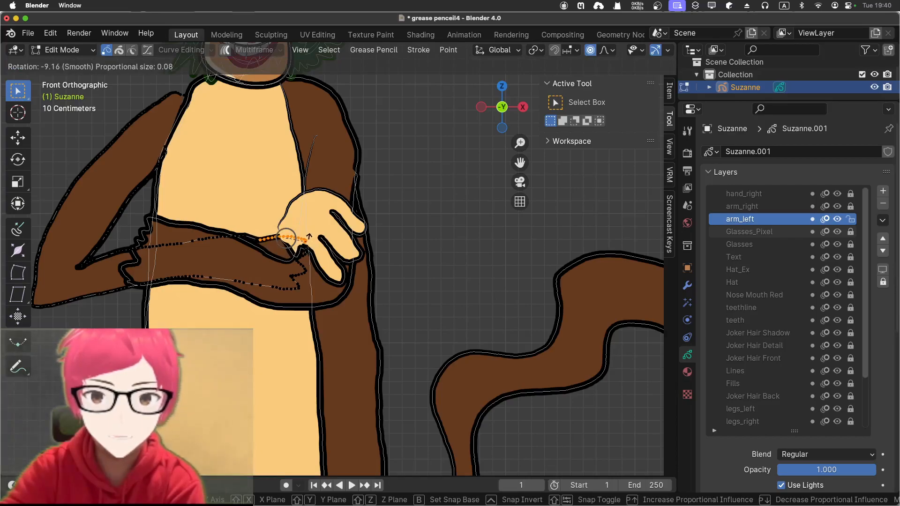
left_click(307, 236)
key("g")
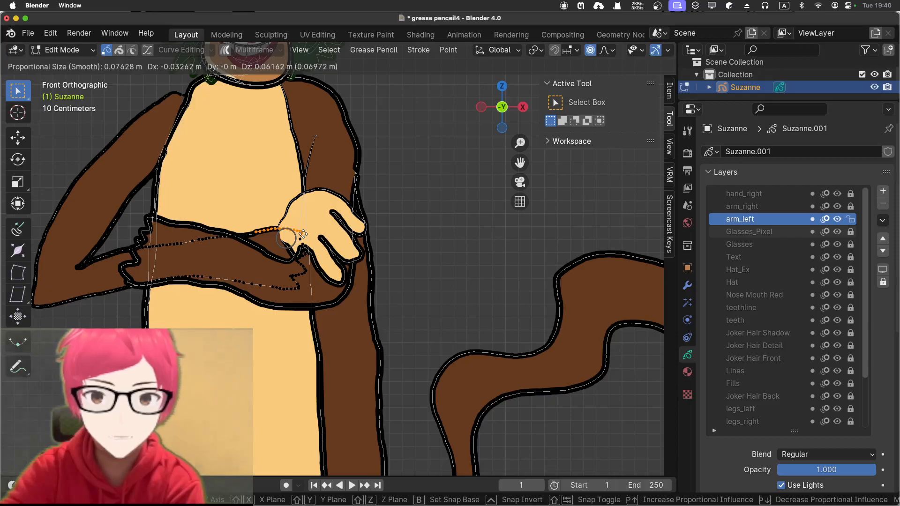
left_click(303, 234)
Step: Move the left arm's jagged wrist end about -0.04 m in X and 0.03 m in Z, and rotate it by about -9°
left_click(282, 245)
left_click_drag(282, 238, 311, 295)
left_click_drag(286, 218, 315, 304)
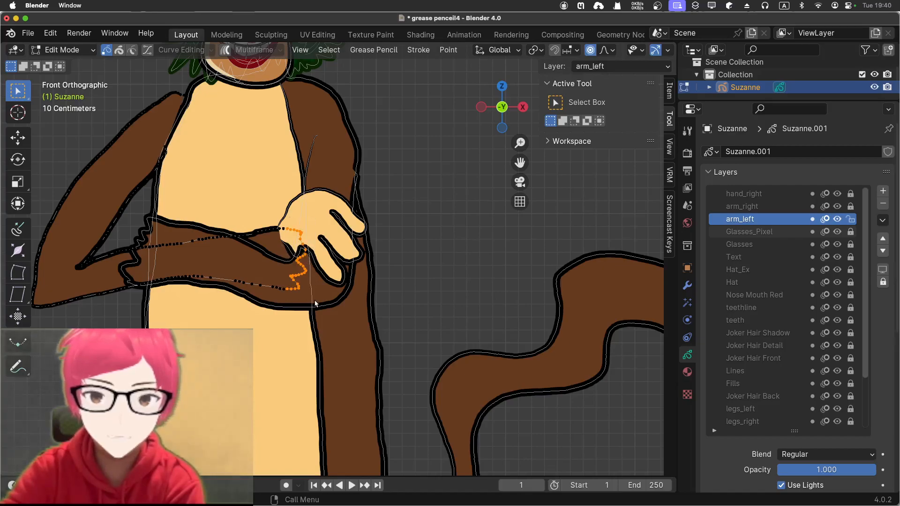
key("g")
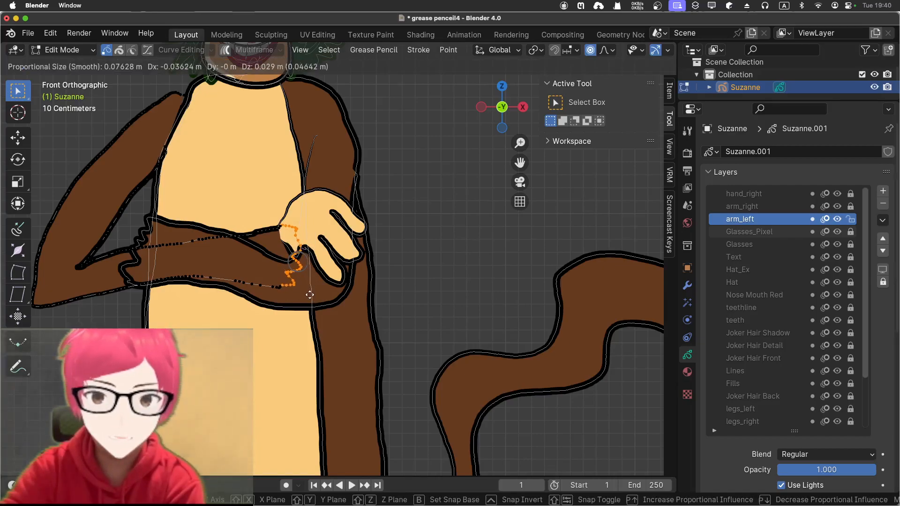
left_click(311, 298)
key("g")
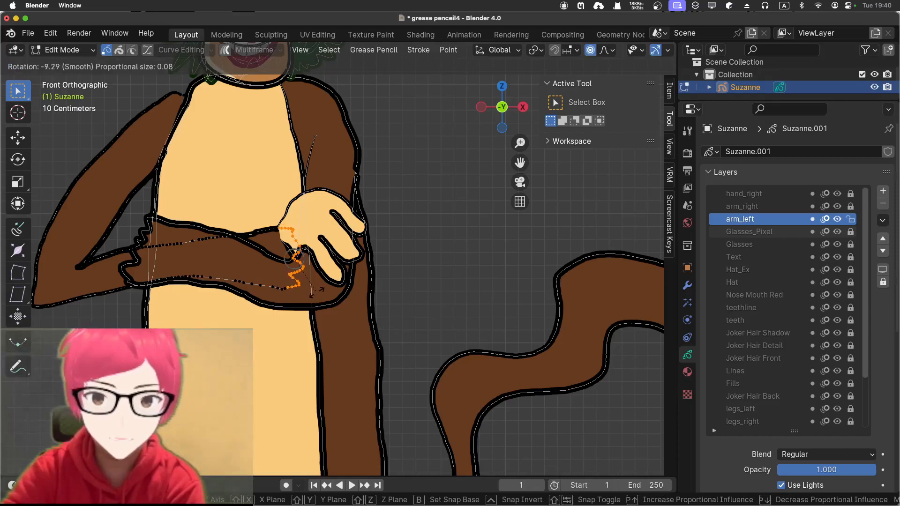
left_click(317, 289)
Step: Move the wrist-side part of the left forearm about -0.07 m in X and 0.03 m in Z, with proportional size about 0.08 m
mouse_move(229, 212)
left_mouse_down()
mouse_move(260, 258)
mouse_move(329, 310)
left_mouse_up()
key("g")
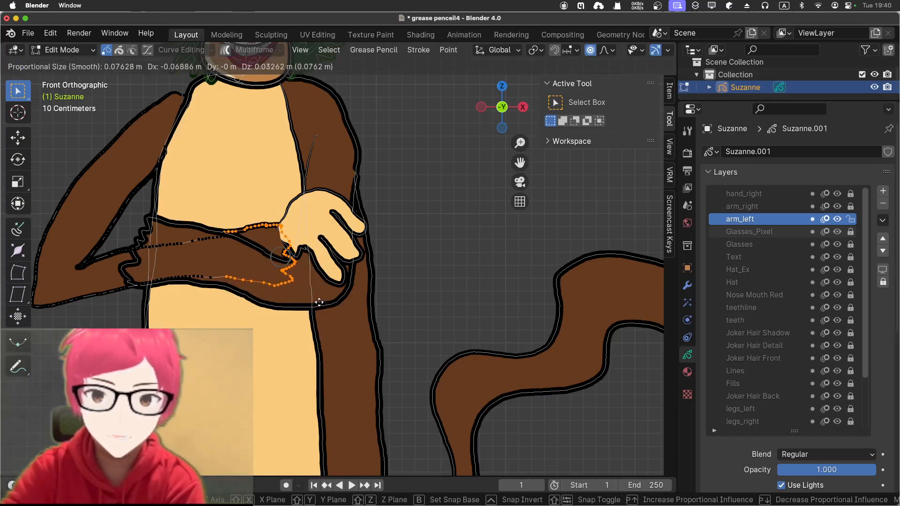
Step: Move the forearm's end points on the arm_left layer up behind the hand, using a proportional size of about 0.076 m
left_click(318, 303)
left_click_drag(270, 261, 313, 303)
key("g")
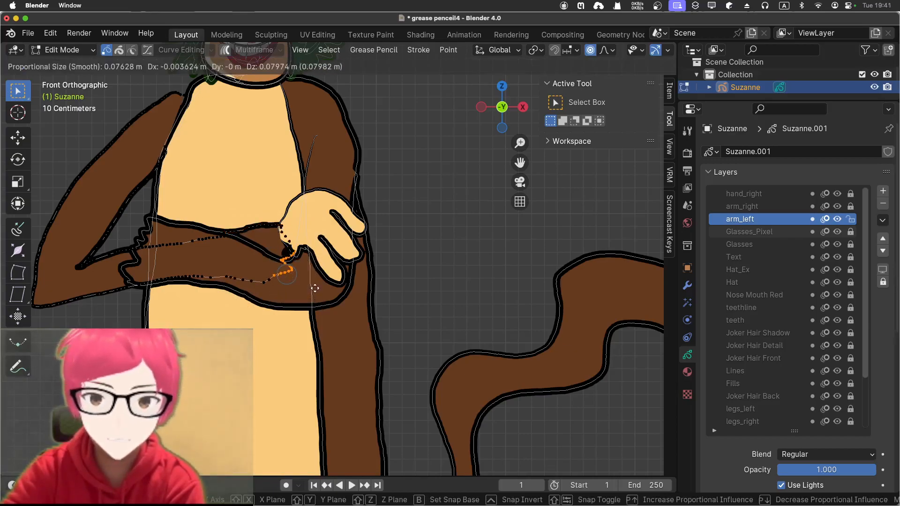
left_click(314, 289)
left_click(406, 283)
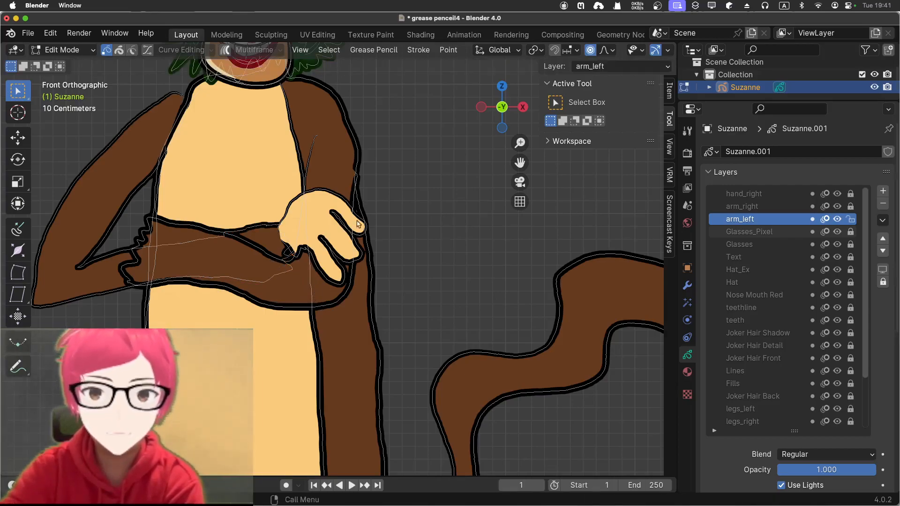
Step: Inspect the full figure and the crossed arms in Object Mode, and return to Edit Mode
scroll(459, 241, "down", 5)
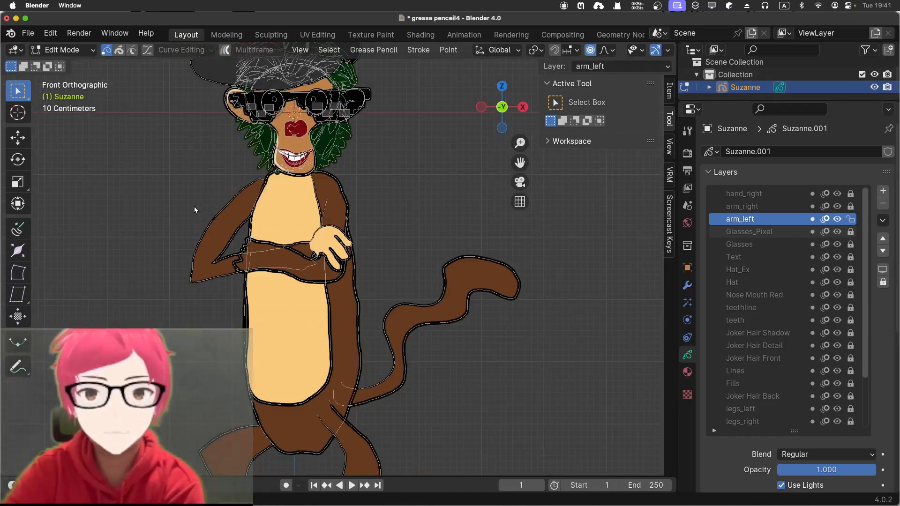
scroll(278, 175, "down", 5)
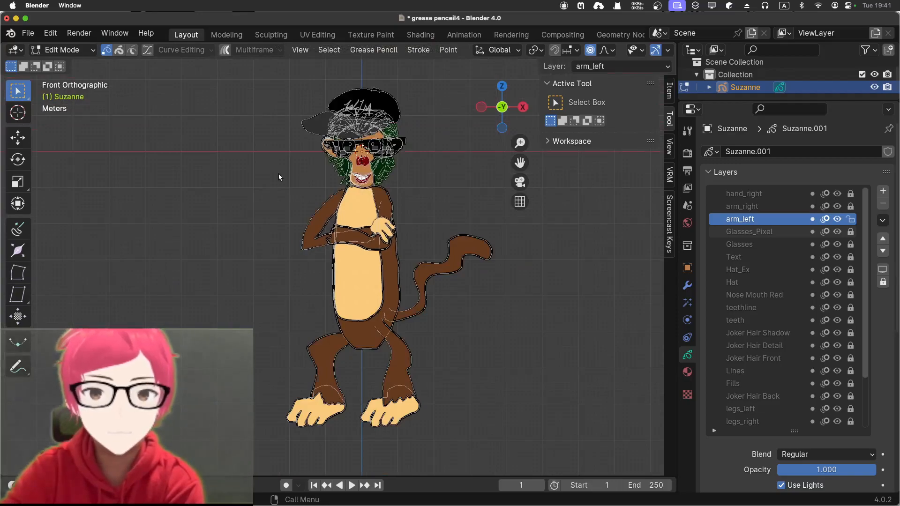
scroll(279, 176, "up", 6)
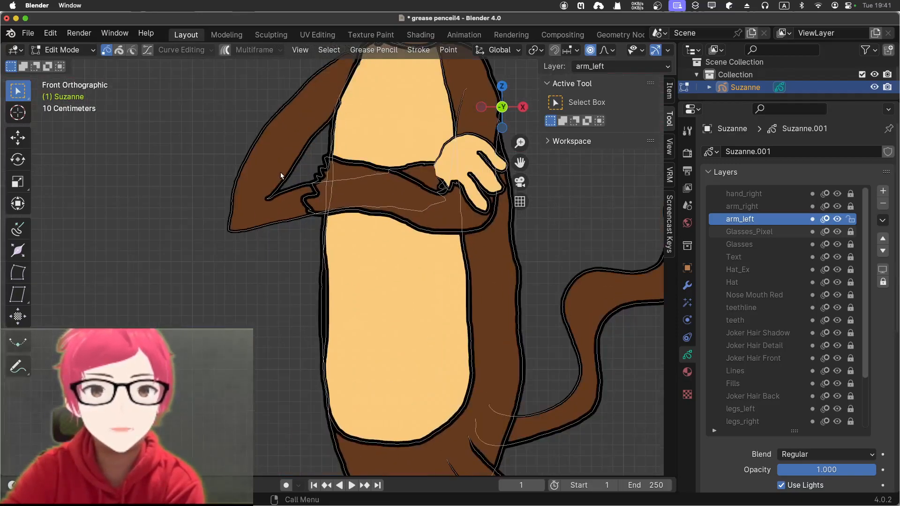
left_click(89, 51)
left_click(65, 63)
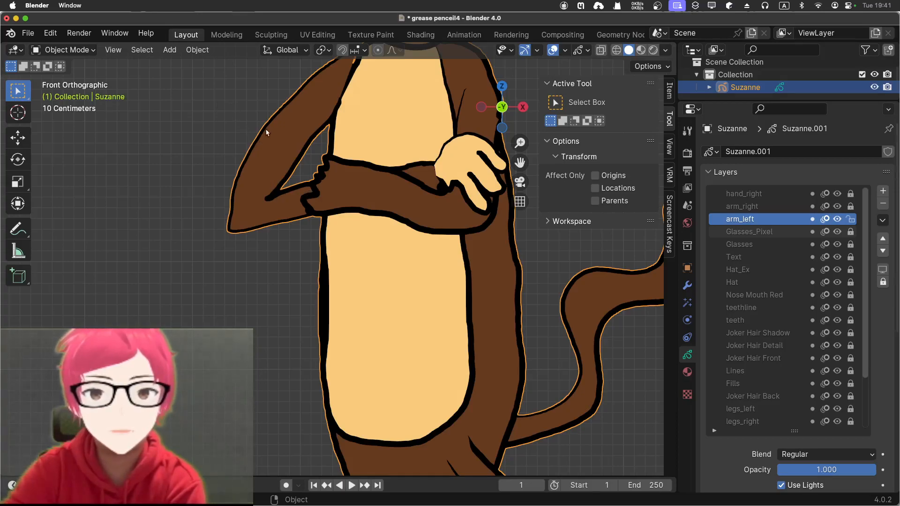
left_click(64, 50)
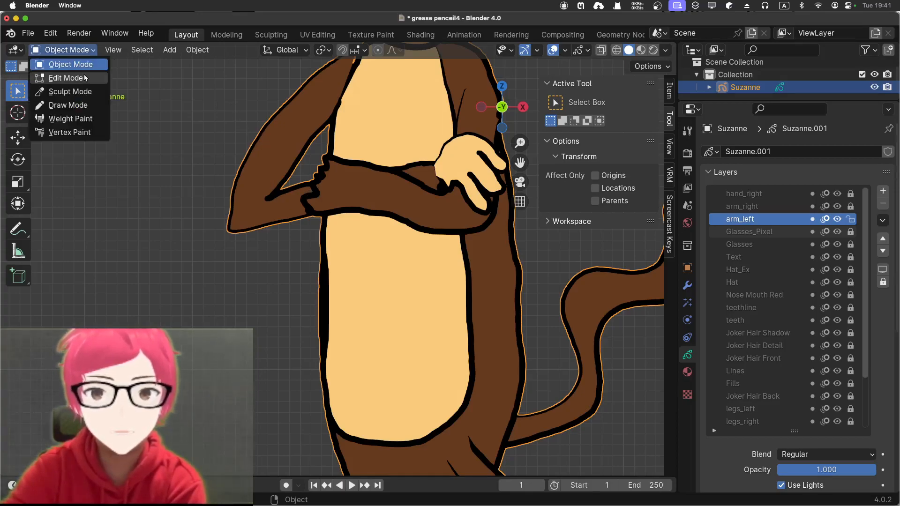
left_click(75, 75)
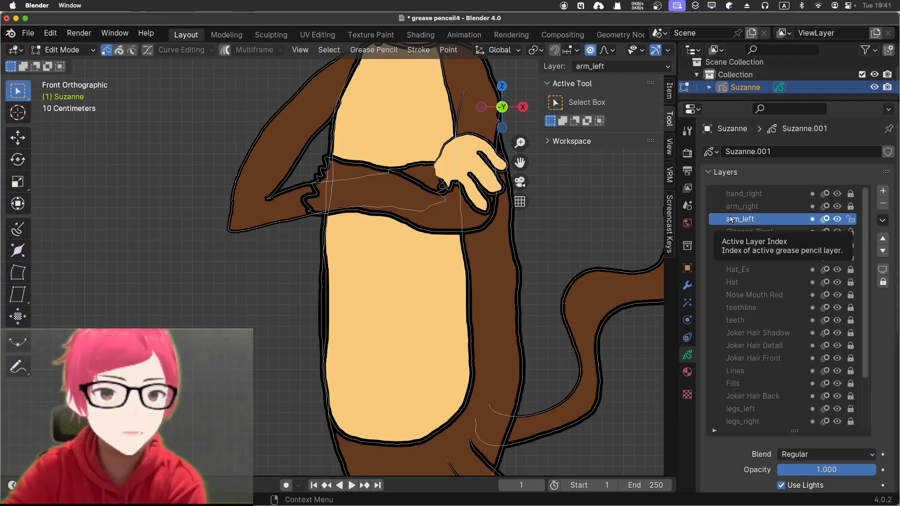
Step: Move the outer upper-arm points of arm_left about 0.21 m toward the body with a proportional size of 1.1 m
key("a")
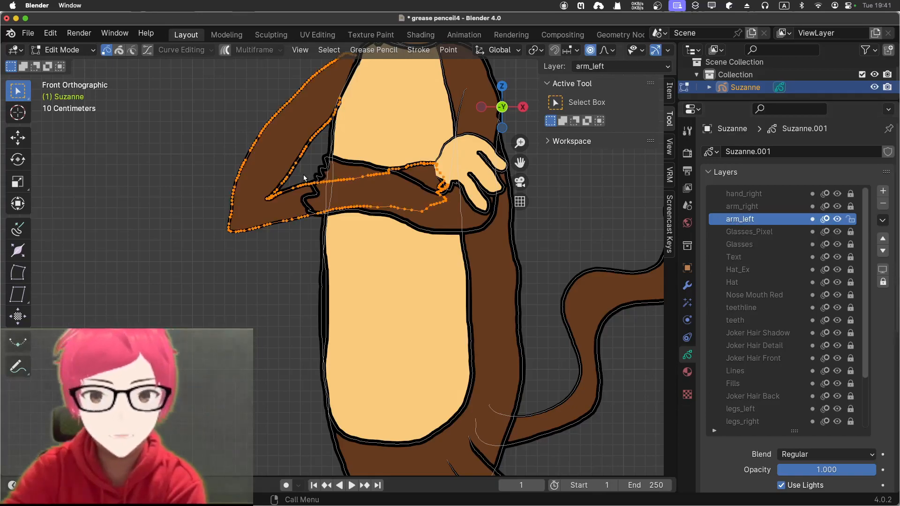
middle_click_drag(192, 102, 184, 175, "shift")
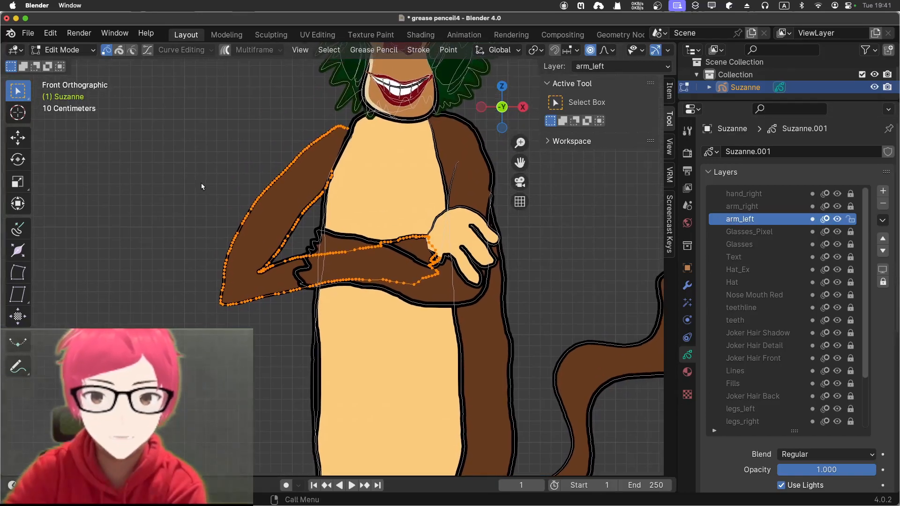
key("alt+a")
mouse_move(200, 165)
left_mouse_down()
mouse_move(239, 243)
mouse_move(254, 250)
left_mouse_up()
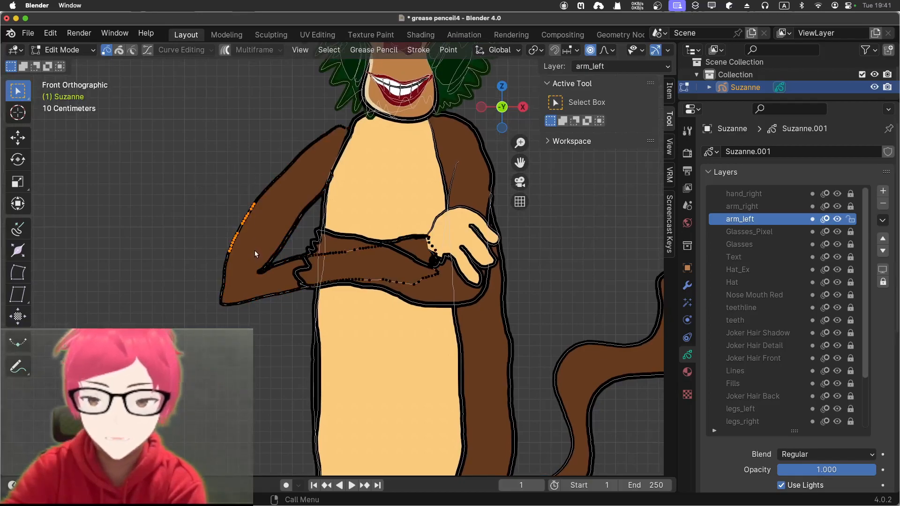
key("g")
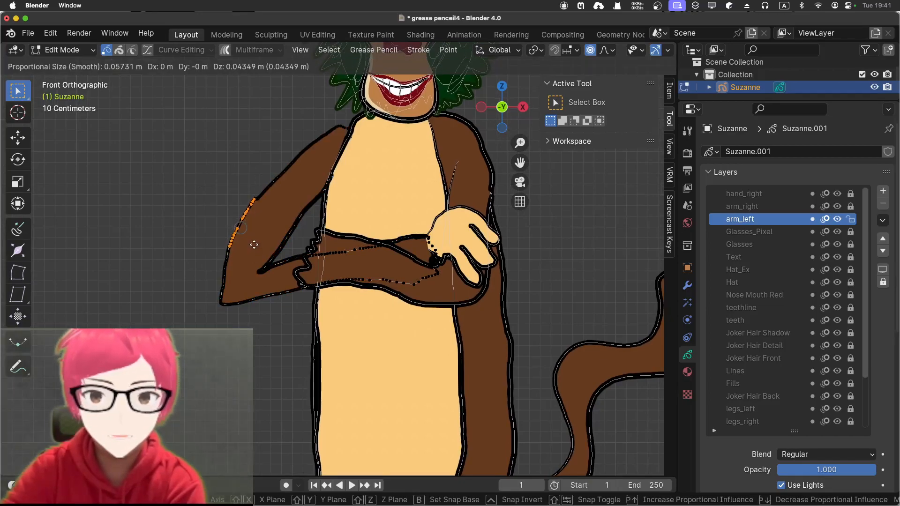
scroll(253, 245, "down", 20)
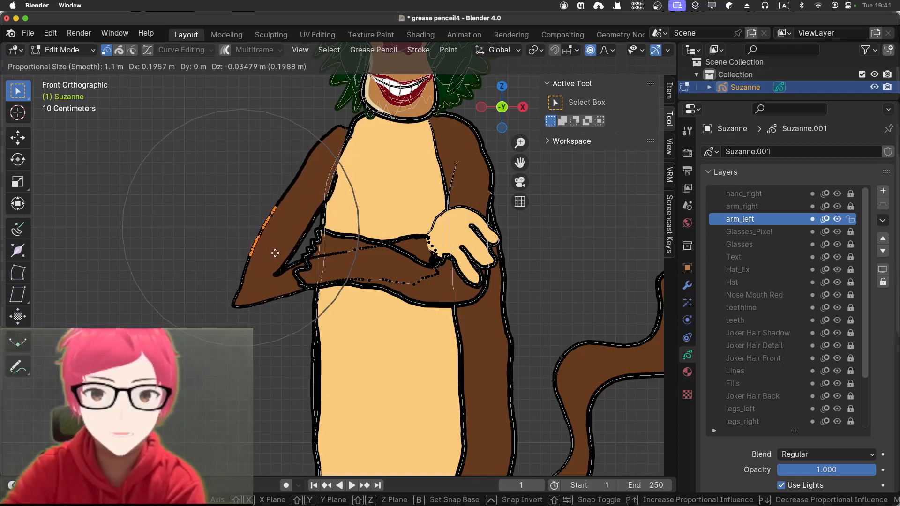
scroll(277, 253, "down", 3)
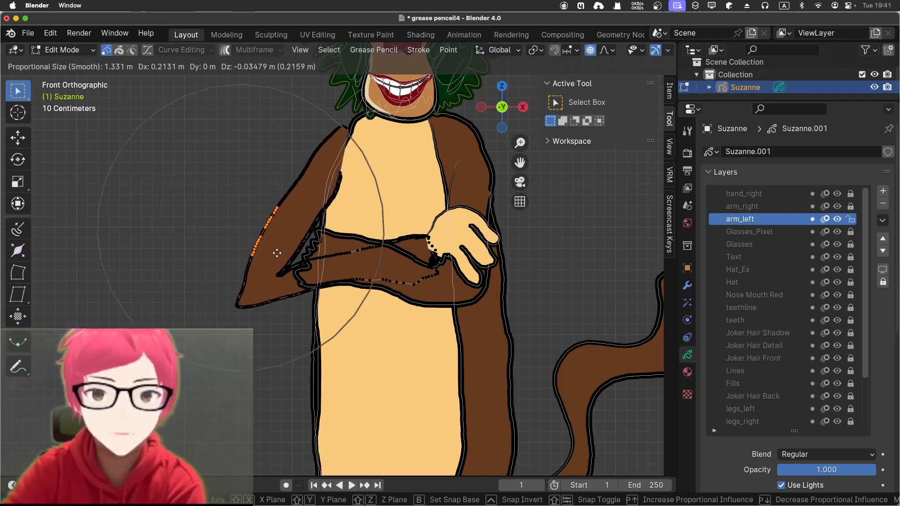
scroll(277, 253, "up", 2)
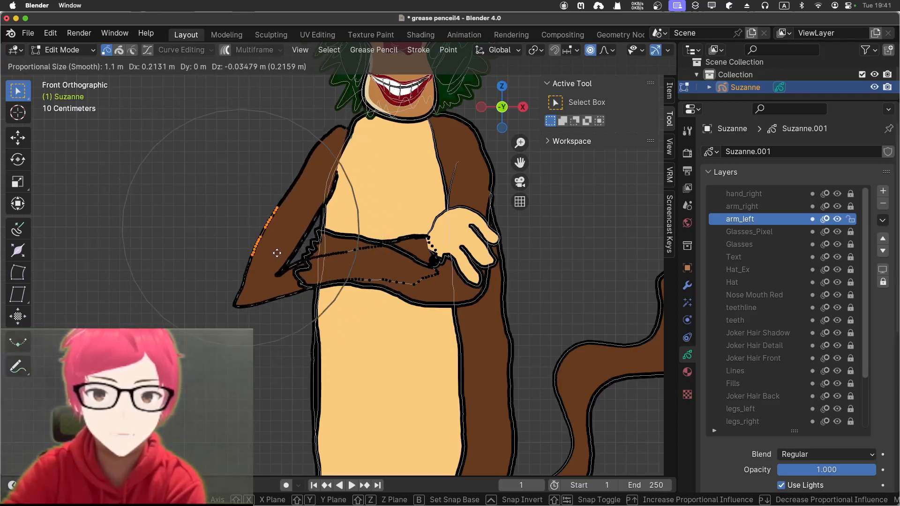
left_click(277, 253)
Step: Move the shoulder-tip points of arm_left up and inward toward the neck with proportional editing
left_click_drag(323, 125, 348, 137)
key("g")
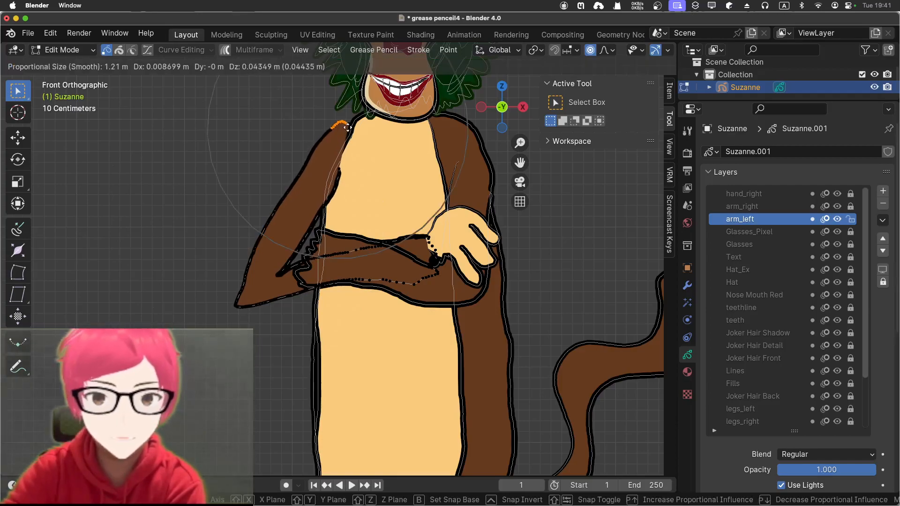
right_click(336, 176)
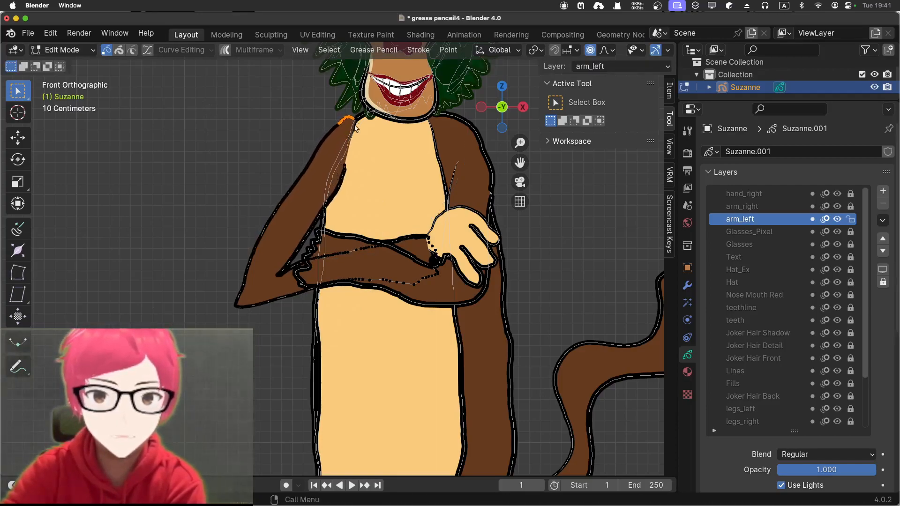
Step: Shift the inner upper-arm edge points of arm_left outward to the torso outline, using a proportional size of about 0.18 m
left_click_drag(337, 171, 358, 211)
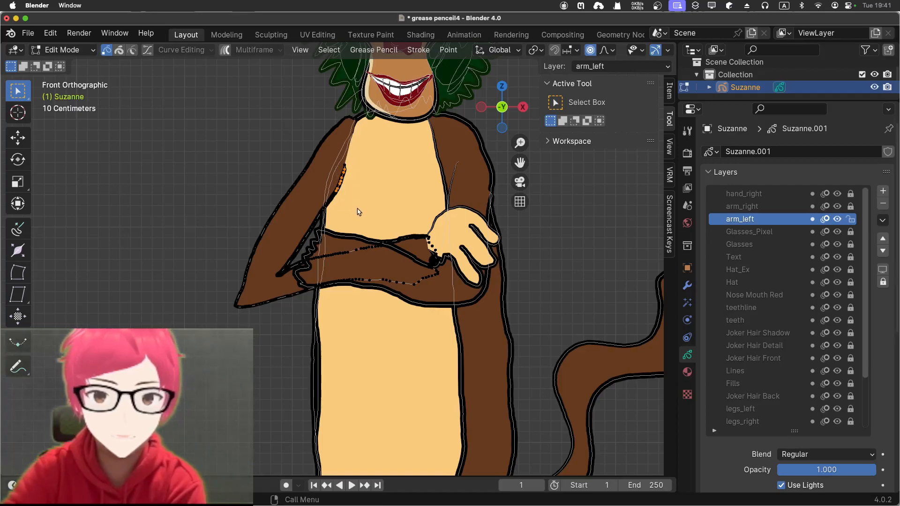
key("g")
scroll(350, 208, "up", 20)
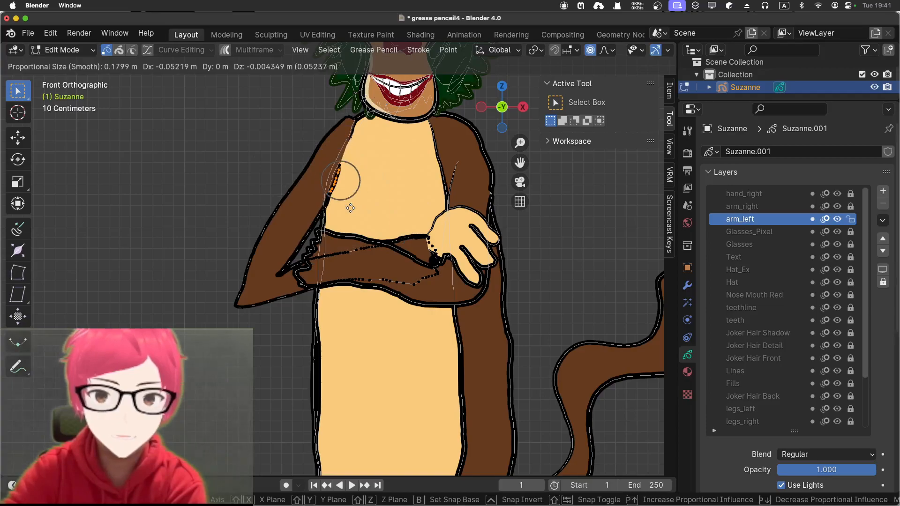
left_click(343, 210)
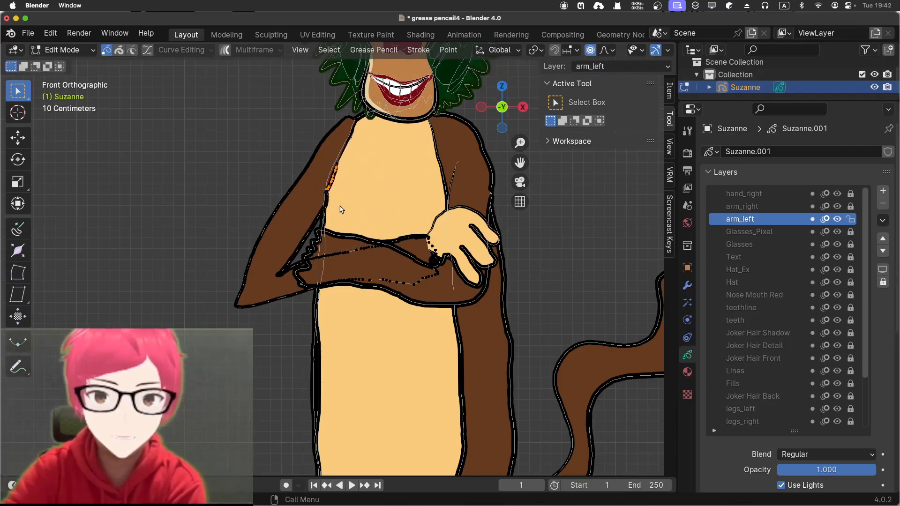
left_click_drag(319, 200, 332, 214)
key("g")
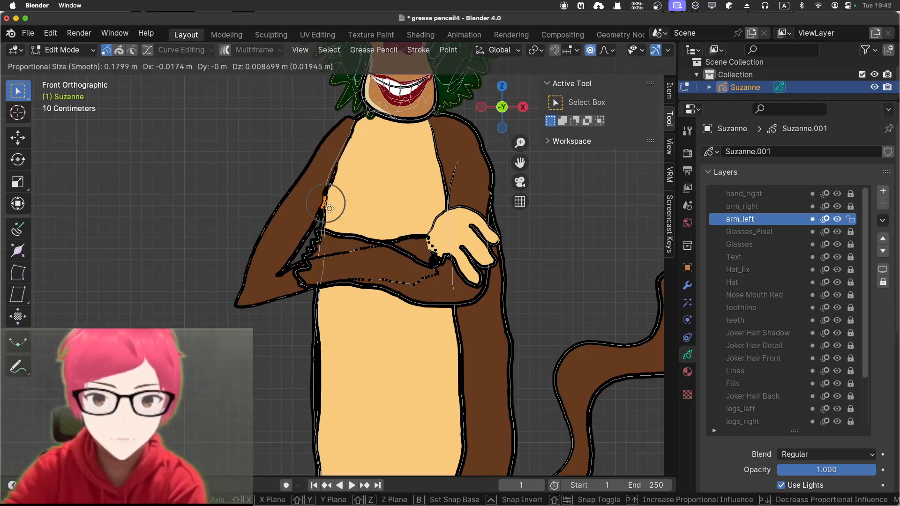
left_click(330, 207)
left_click(232, 191)
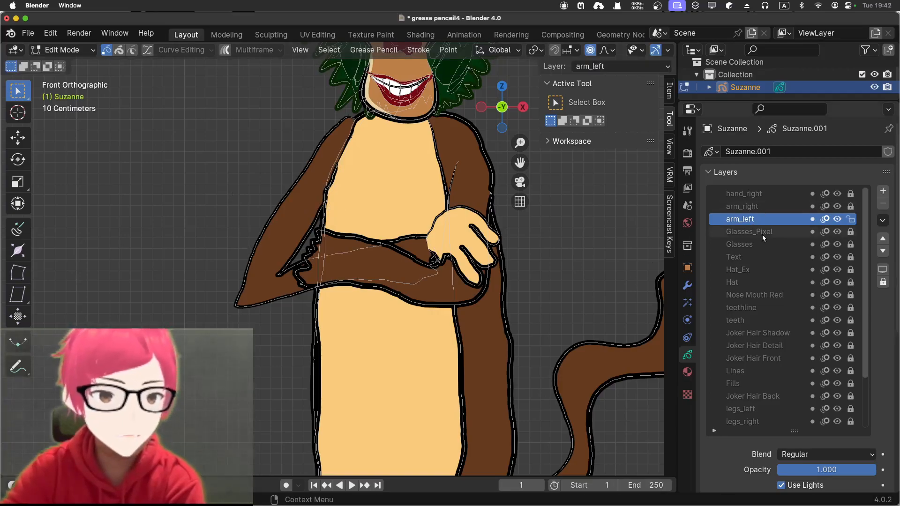
Step: Add a new layer above hand_right and name it hand_left
left_click(790, 195)
left_click(881, 192)
double_click(729, 194)
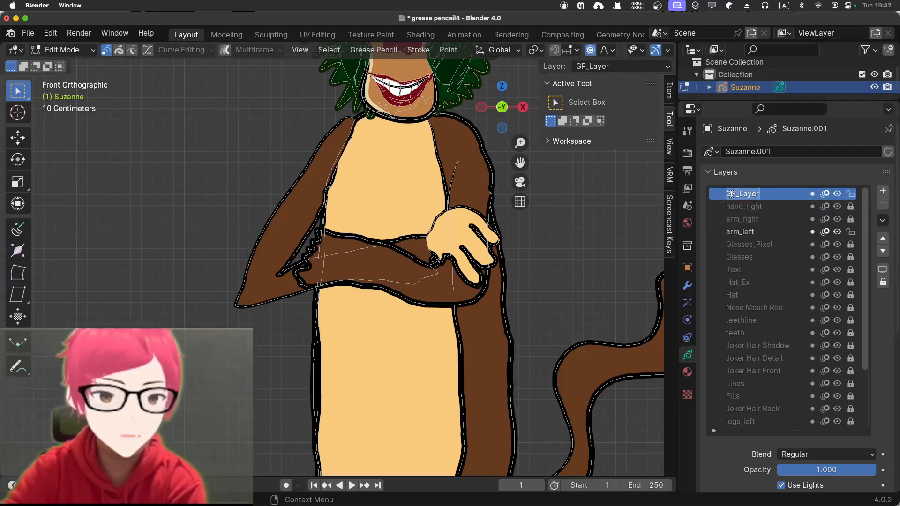
type("hand_")
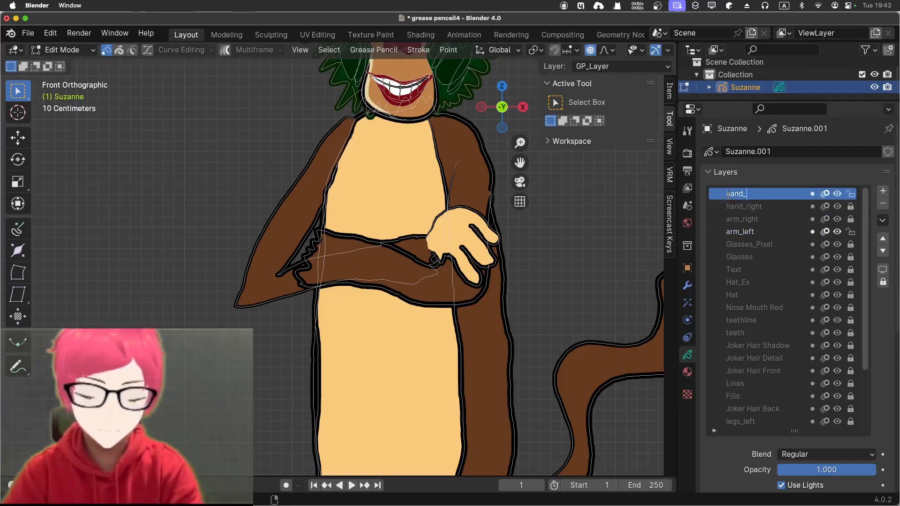
type("lef")
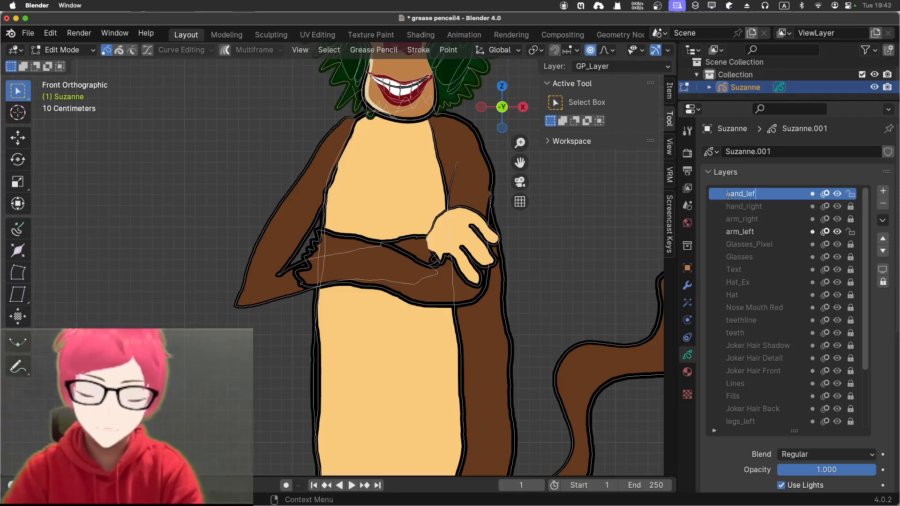
type("t")
key("Return")
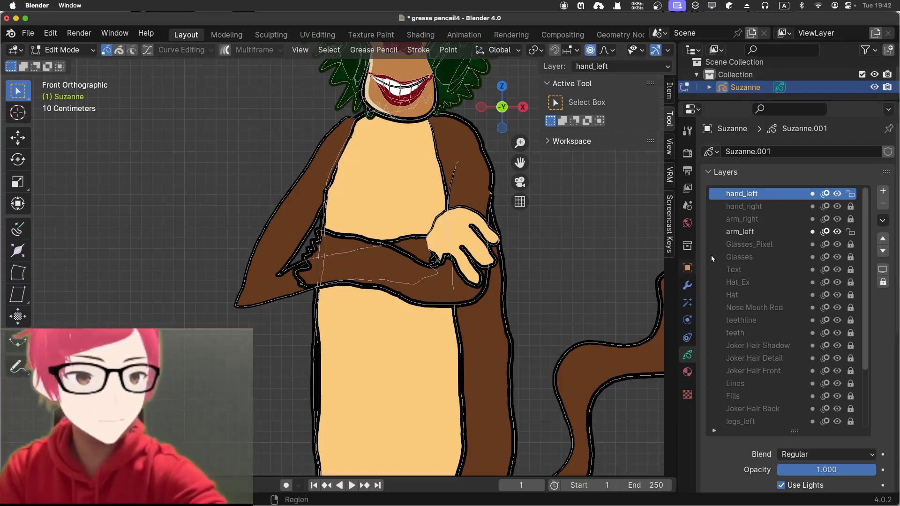
Step: Unlock only the hand_right layer and highlight its strokes to check what it contains
left_click(745, 210)
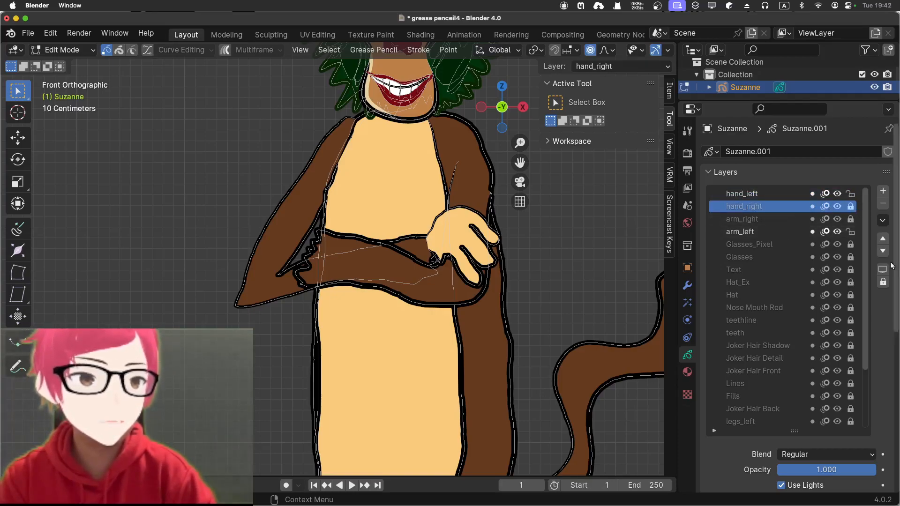
left_click(882, 282)
left_click(882, 282)
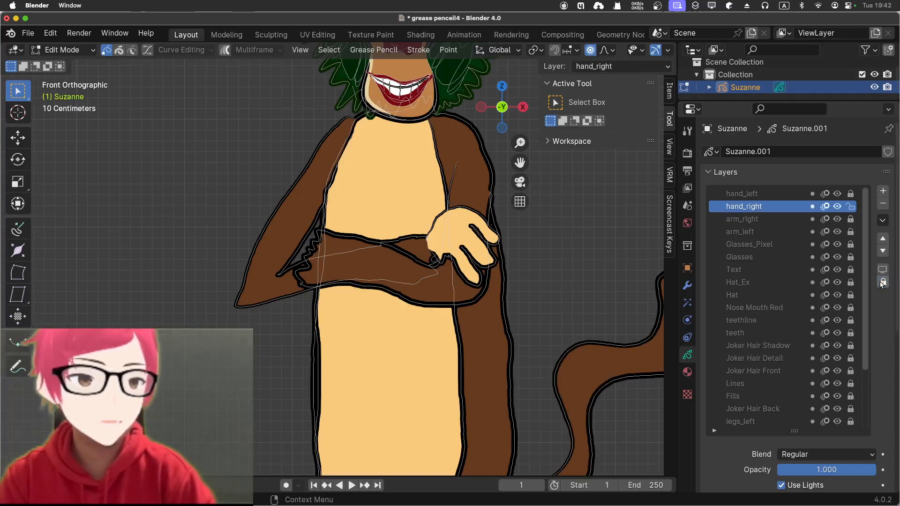
key("a")
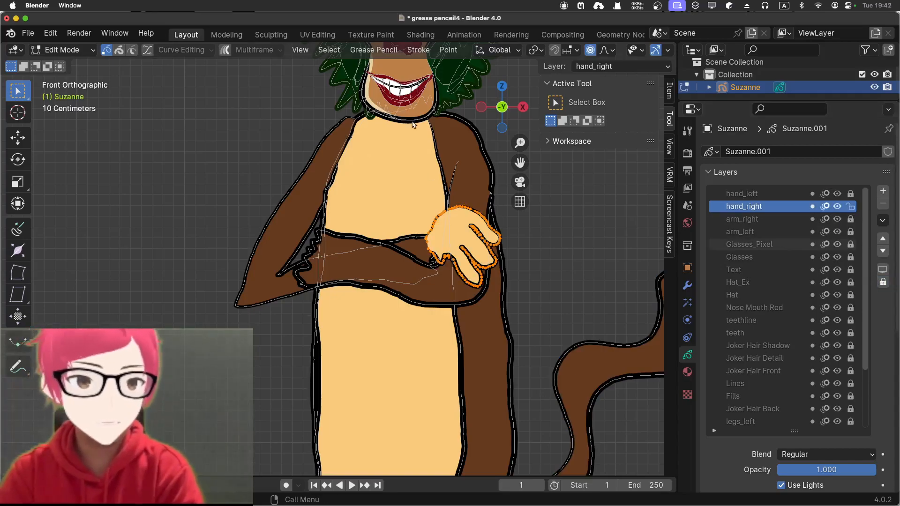
key("alt+a")
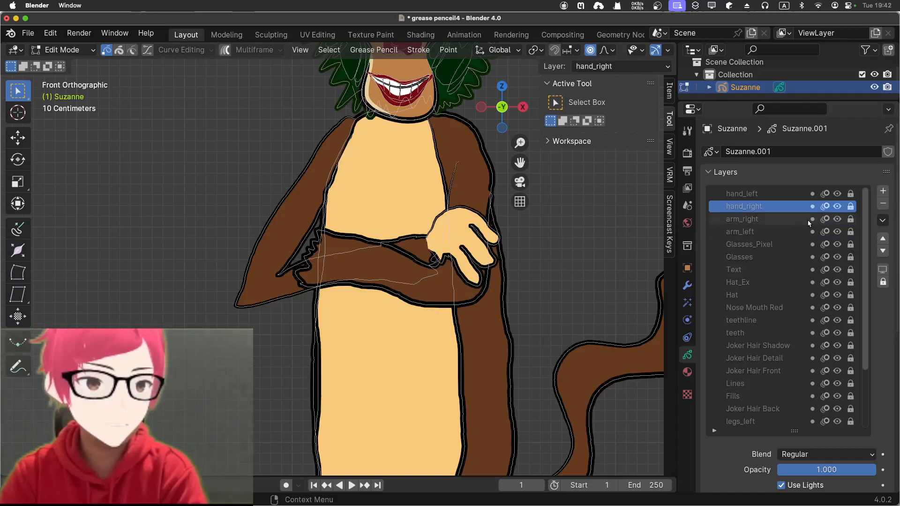
Step: Make arm_right the only unlocked layer and select all of its points
left_click(771, 219)
left_click(883, 283)
left_click(882, 282)
key("a")
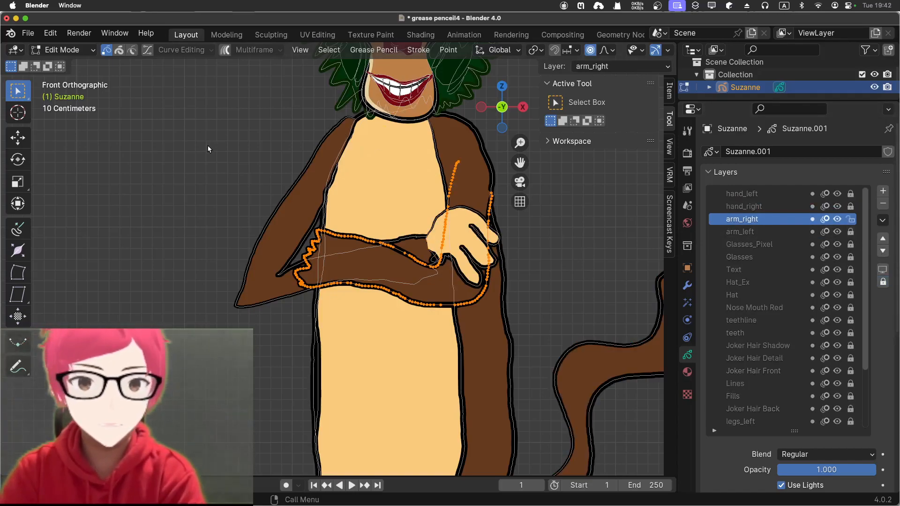
Step: Move the jagged end of the arm_right strokes outward and slightly up over the elbow, using a proportional size of about 0.47 m
left_click_drag(283, 221, 378, 303)
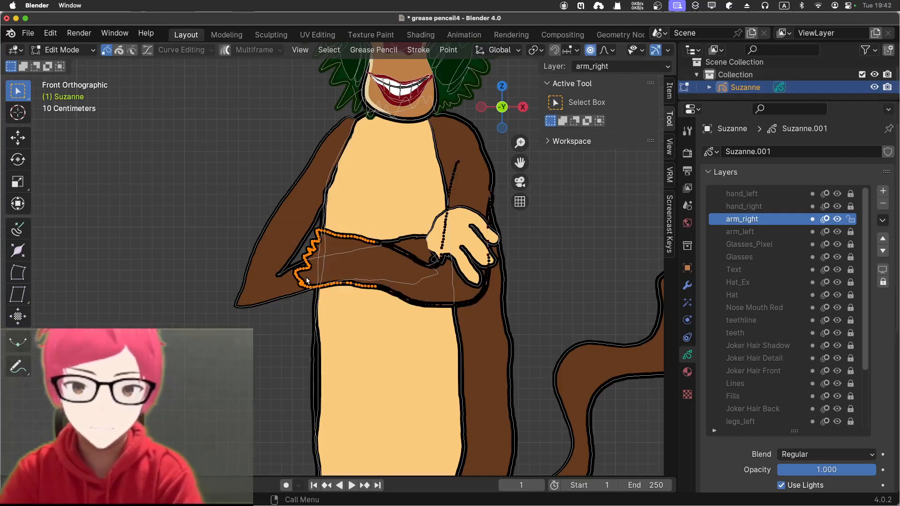
key("g")
scroll(305, 277, "down", 1)
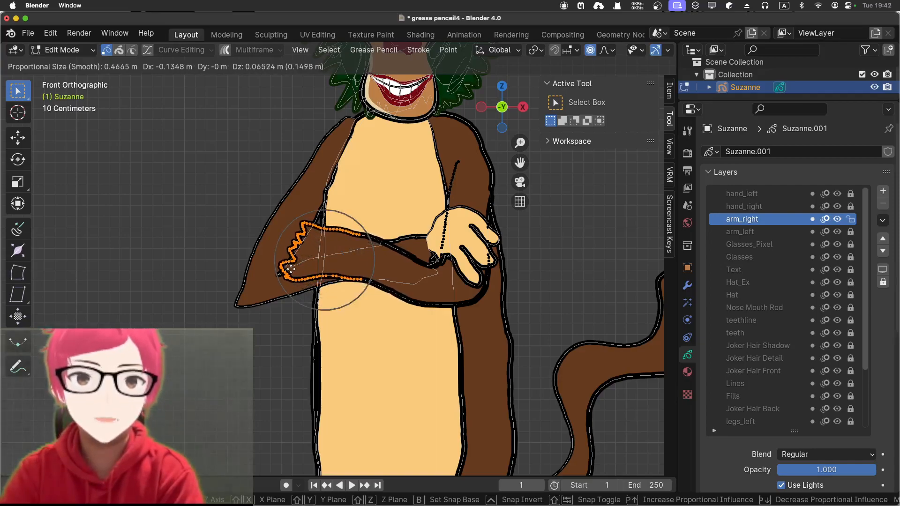
left_click(294, 270)
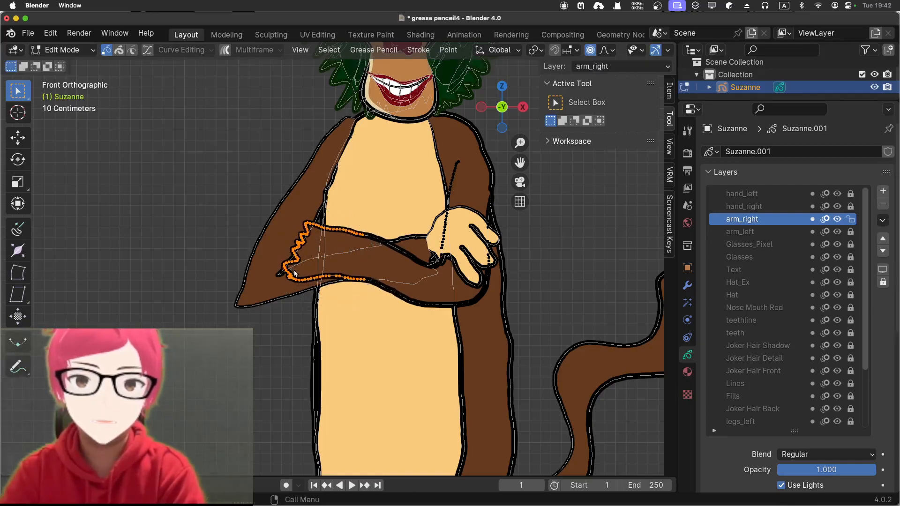
Step: Nudge the middle of the arm_right forearm's lower and upper edges slightly down, using a proportional size of about 0.47 m
left_click_drag(359, 273, 388, 300)
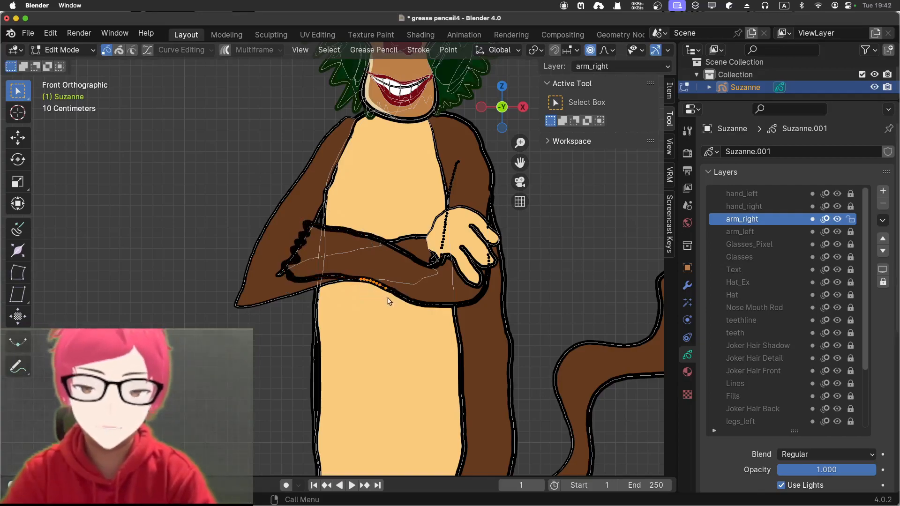
key("g")
left_click(386, 304)
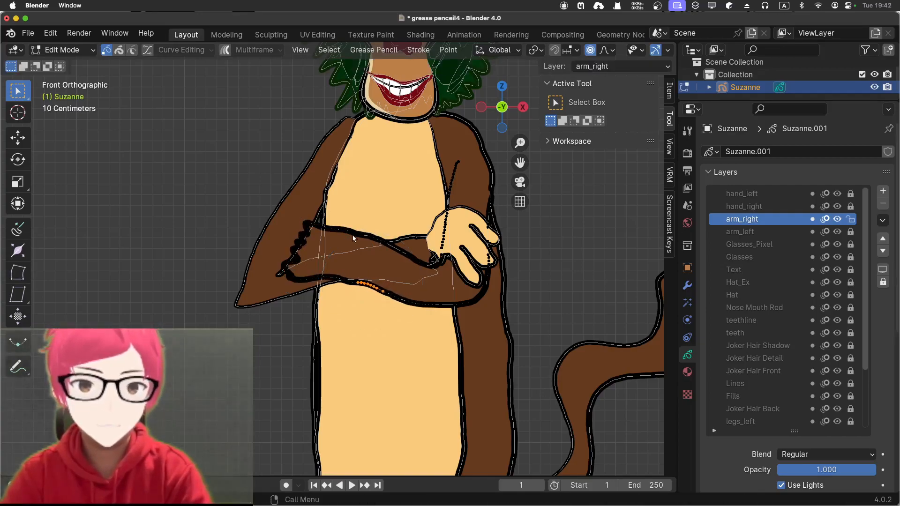
left_click_drag(360, 235, 395, 254)
key("g")
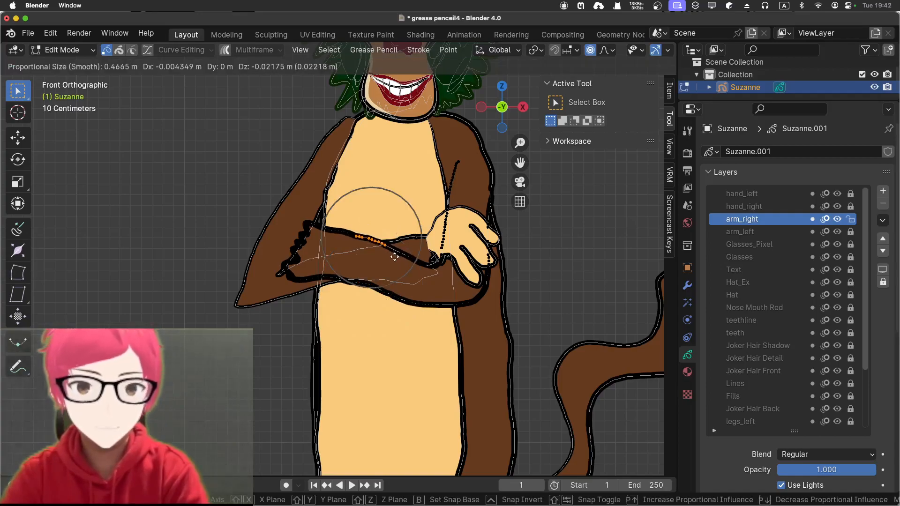
left_click(393, 260)
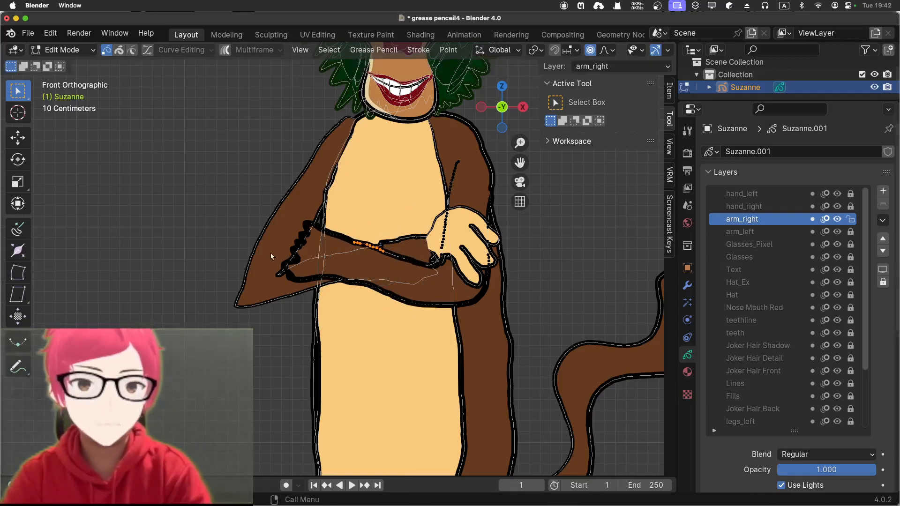
Step: Make hand_left the only unlocked layer and switch to Draw Mode
left_click(776, 194)
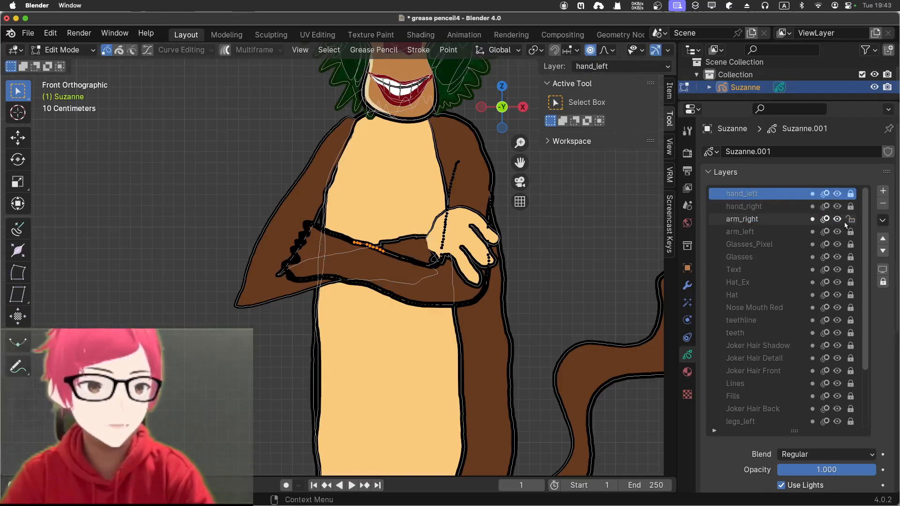
left_click(883, 282)
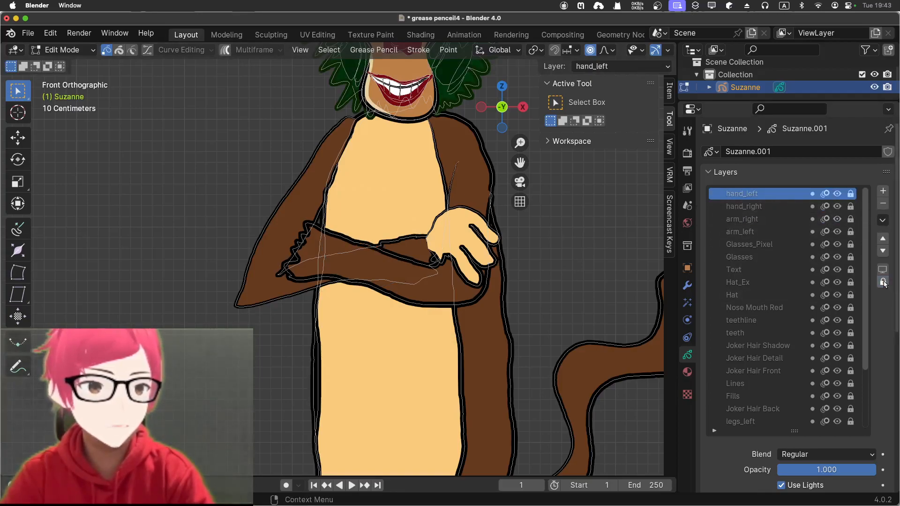
left_click(883, 282)
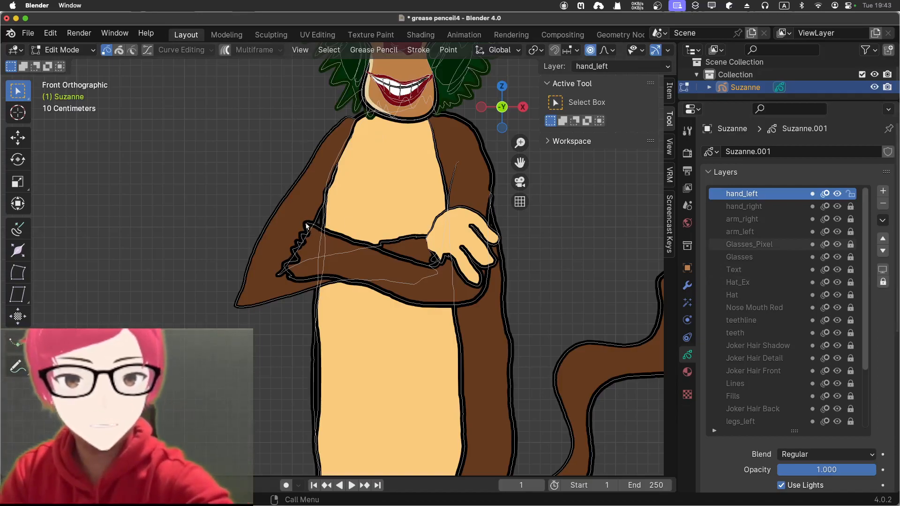
left_click(63, 50)
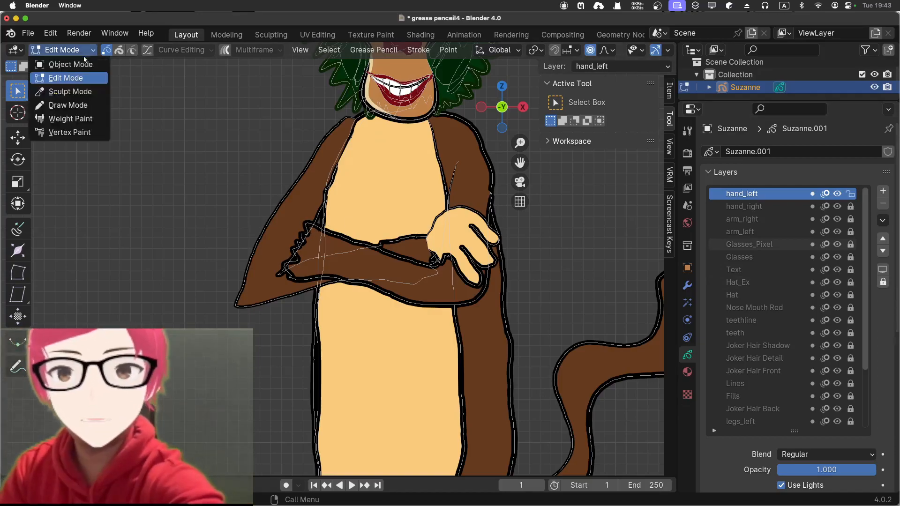
left_click(85, 104)
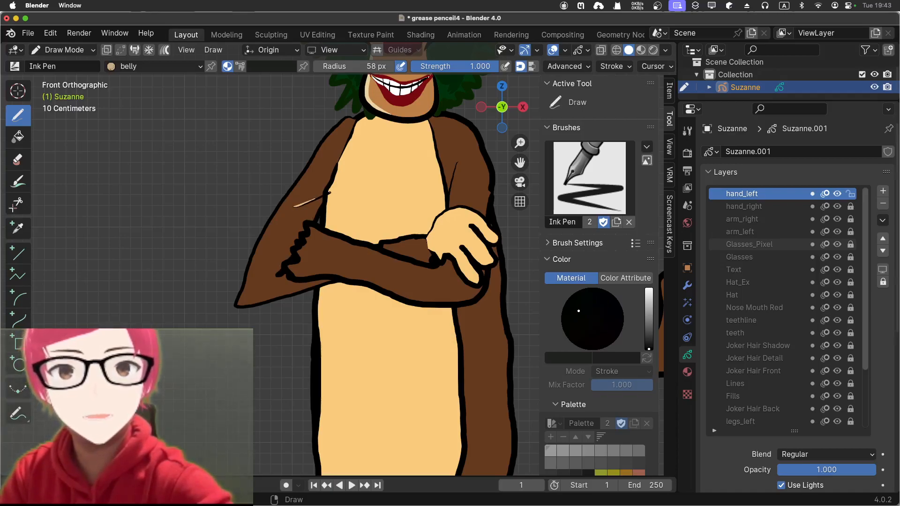
left_click_drag(324, 205, 324, 218)
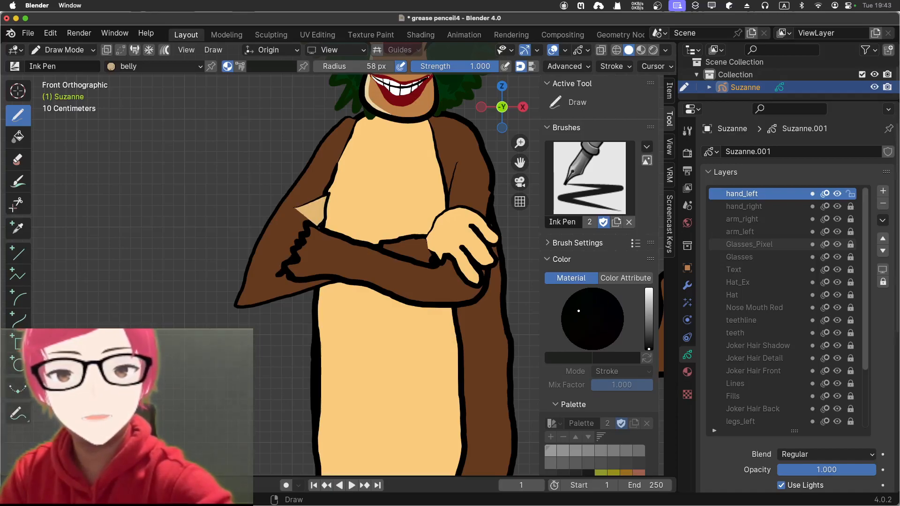
mouse_move(320, 228)
left_mouse_down()
mouse_move(295, 274)
mouse_move(239, 247)
left_mouse_up()
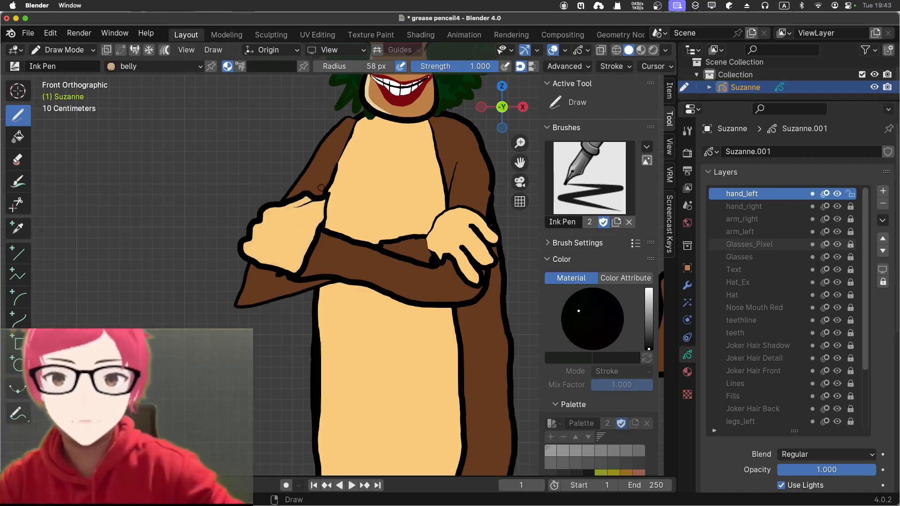
key("ctrl+z")
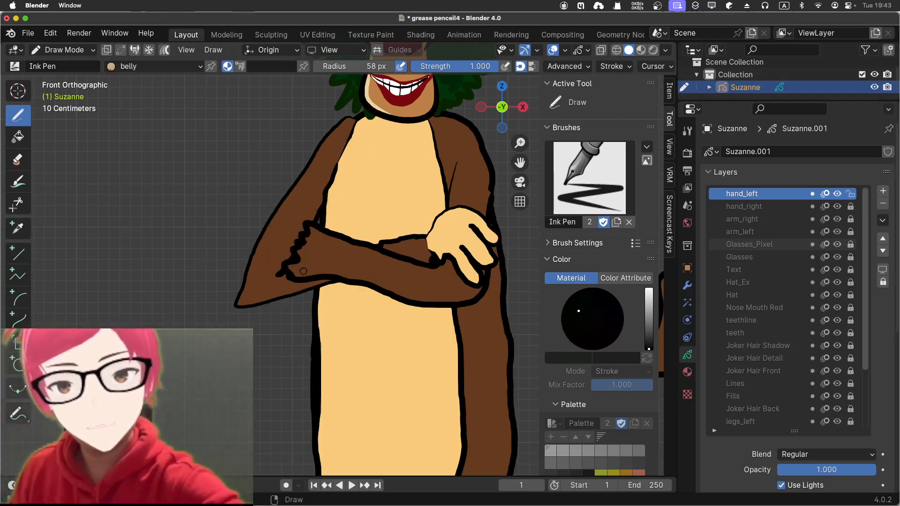
Step: Draw the left hand over the jagged cuff with the Ink Pen and belly material, and place the hand_left layer below arm_right
mouse_move(305, 271)
left_mouse_down()
mouse_move(254, 253)
mouse_move(255, 243)
mouse_move(283, 206)
mouse_move(305, 268)
mouse_move(323, 202)
left_mouse_up()
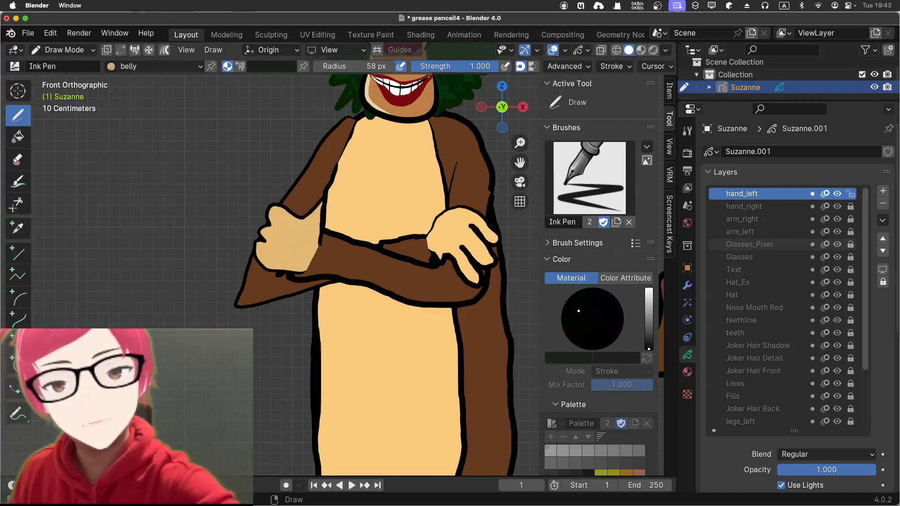
left_click_drag(320, 245, 319, 246)
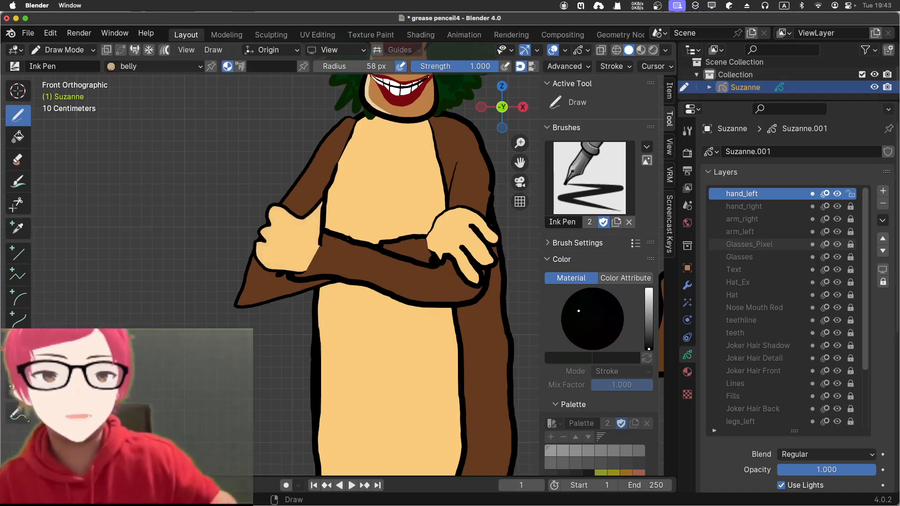
left_click(883, 251)
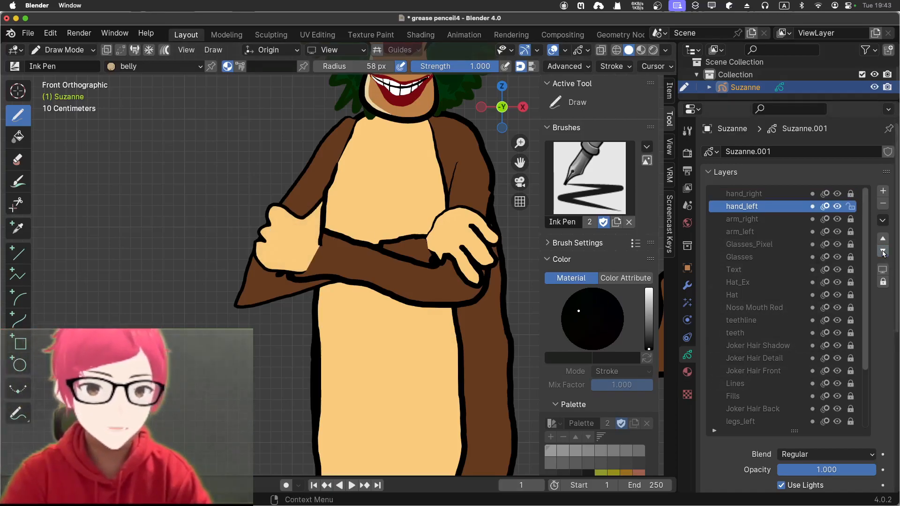
left_click(883, 251)
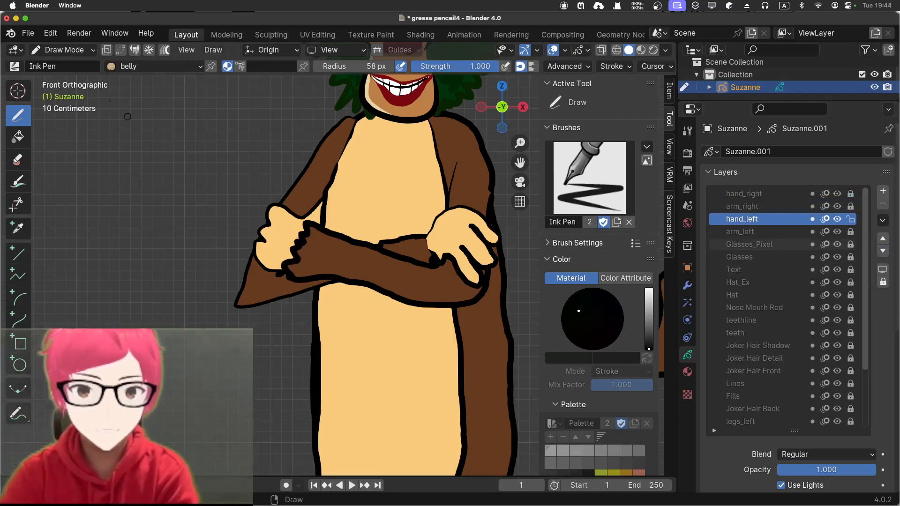
Step: In Edit Mode, move the hand_left fingertip points slightly outward and up, using a proportional size of about 0.26 m
left_click(75, 50)
left_click(70, 78)
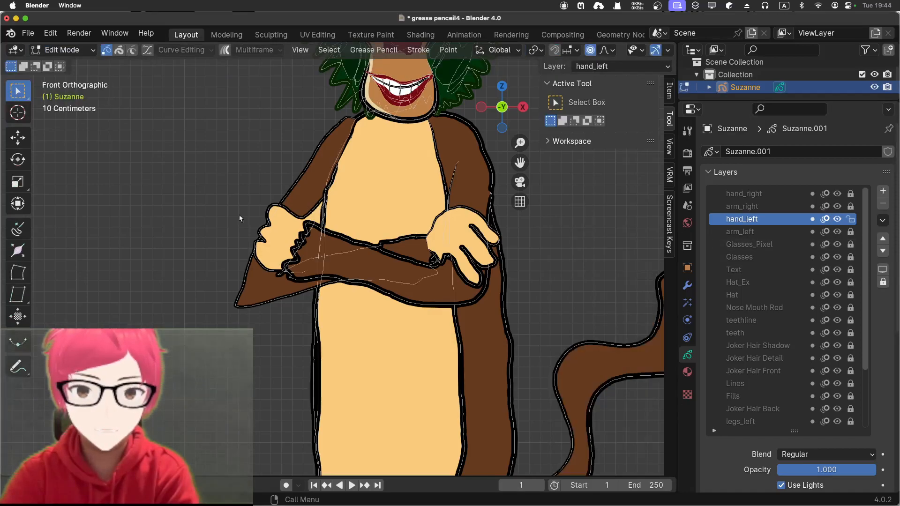
key("a")
key("alt+a")
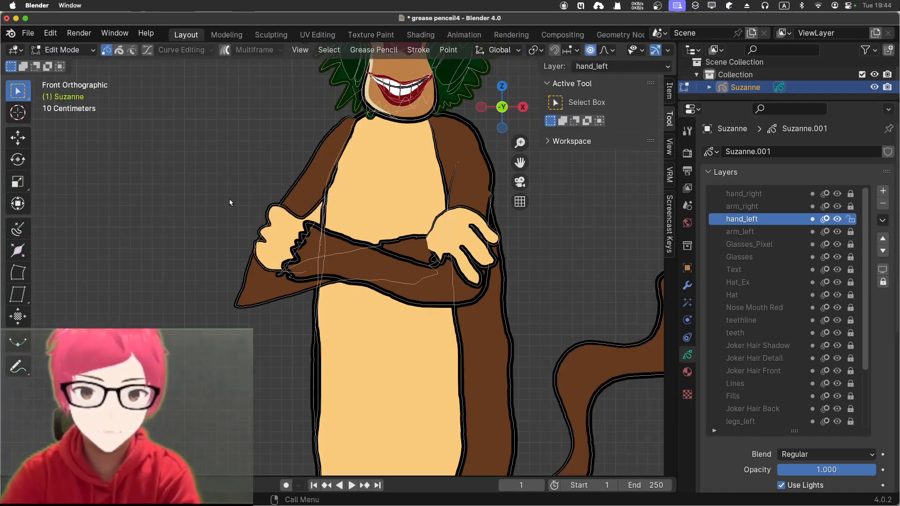
mouse_move(273, 226)
left_mouse_down()
mouse_move(253, 251)
mouse_move(264, 259)
left_mouse_up()
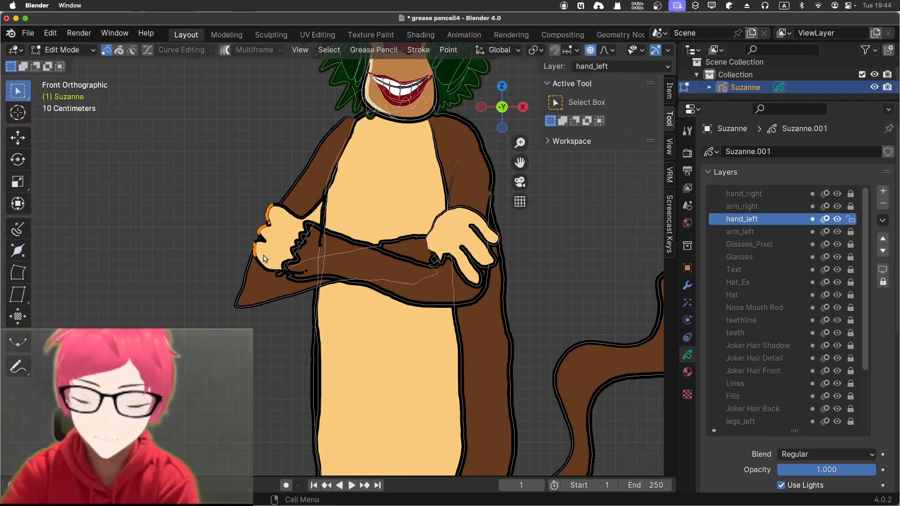
key("g")
scroll(262, 253, "up", 6)
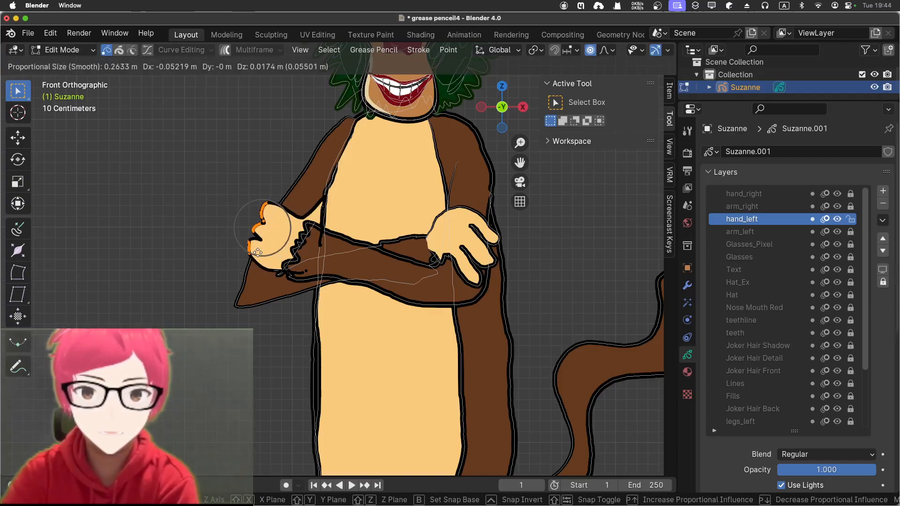
left_click(259, 254)
left_click(185, 224)
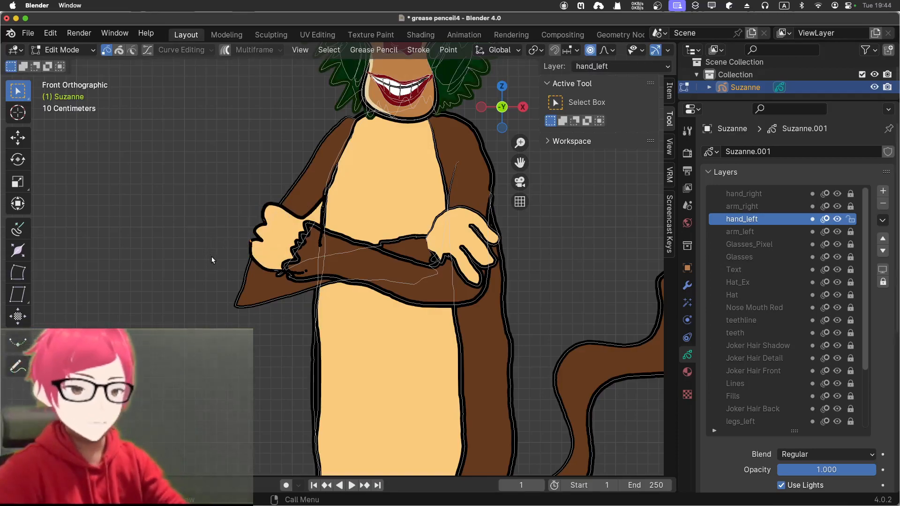
Step: Check the whole character in Object Mode
middle_click_drag(204, 235, 153, 314, "shift")
scroll(154, 310, "up", 4)
scroll(154, 308, "down", 8)
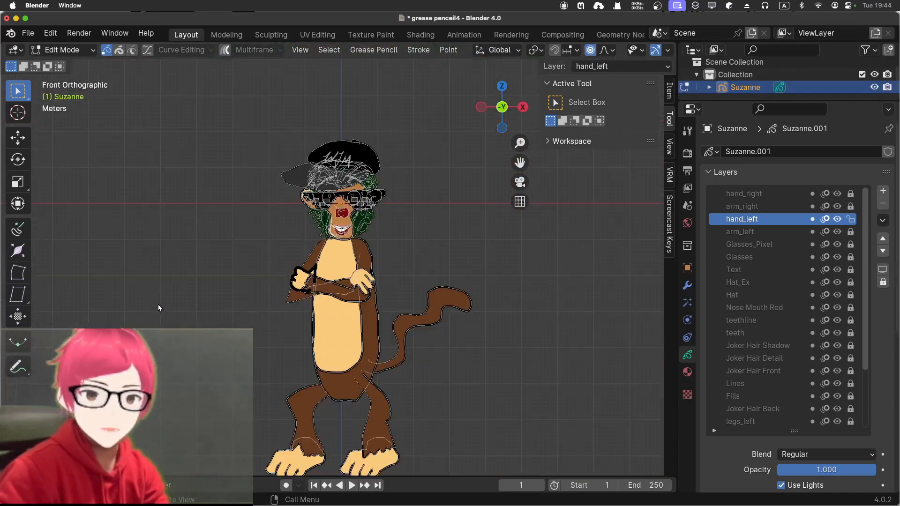
left_click(62, 49)
left_click(66, 63)
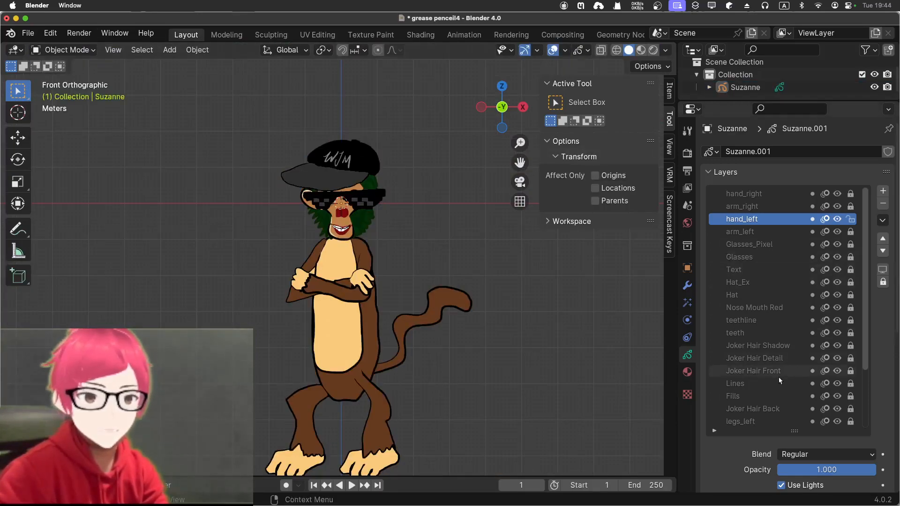
Step: Return to Edit Mode and make legs_left the only unlocked layer
left_click(70, 50)
left_click(61, 76)
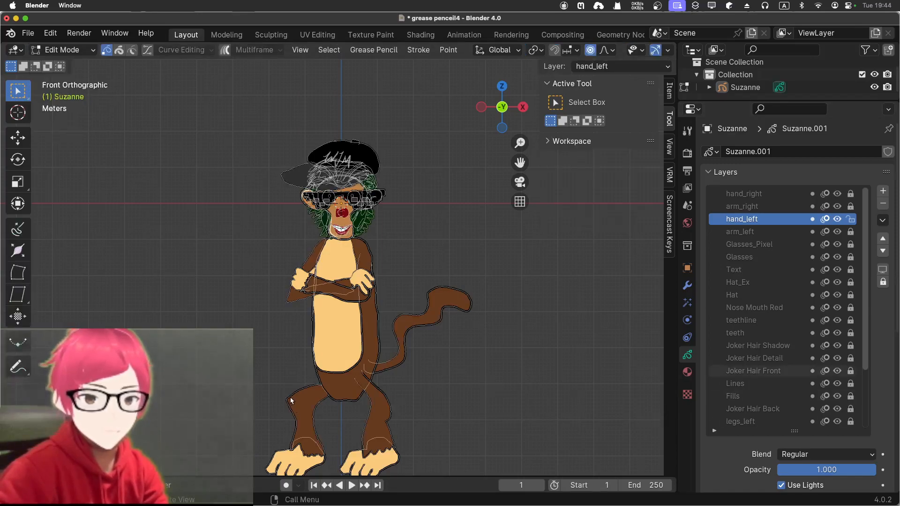
scroll(757, 371, "down", 5)
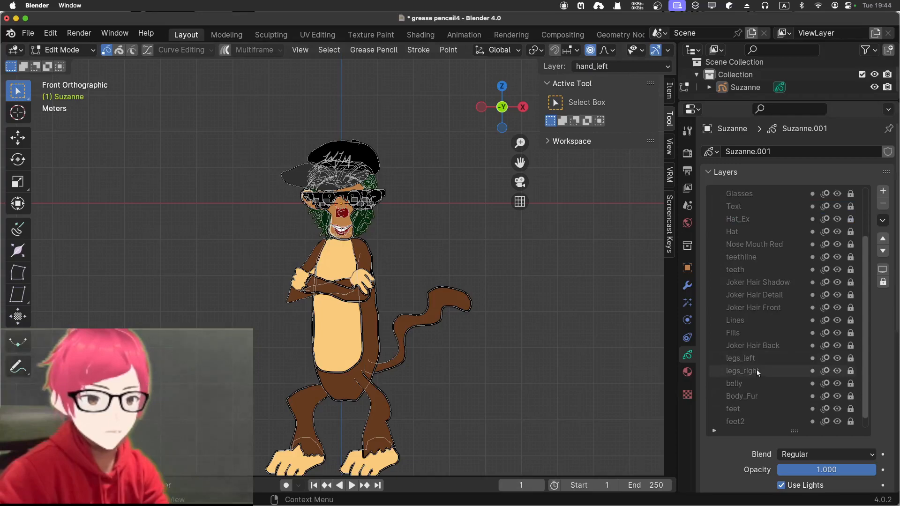
left_click(754, 373)
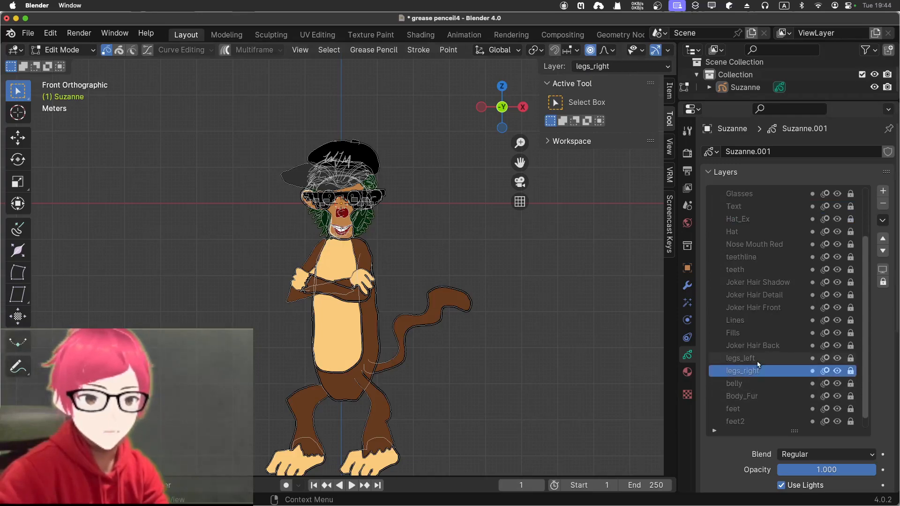
left_click(756, 358)
left_click(850, 359)
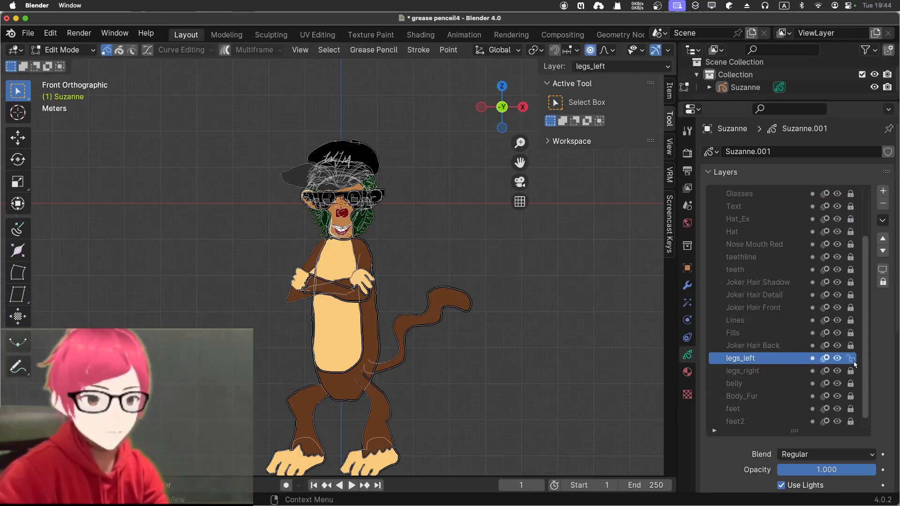
left_click(882, 283)
left_click(882, 282)
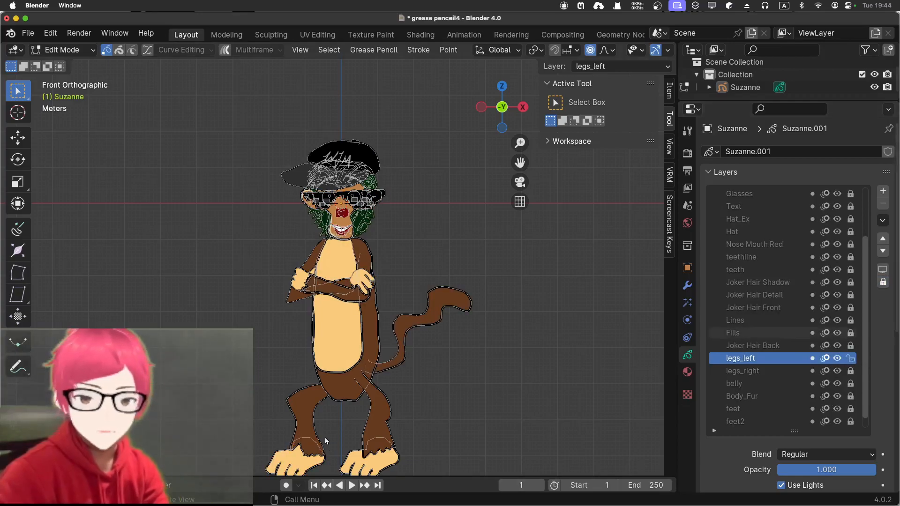
Step: Move the outer knee corner of the legs_left outline slightly inward and down, using a proportional size of about 0.10 m
key("a")
middle_click_drag(245, 409, 264, 314, "shift")
scroll(264, 317, "up", 3)
left_click(259, 314)
mouse_move(273, 310)
left_mouse_down()
mouse_move(275, 335)
mouse_move(287, 338)
left_mouse_up()
key("g")
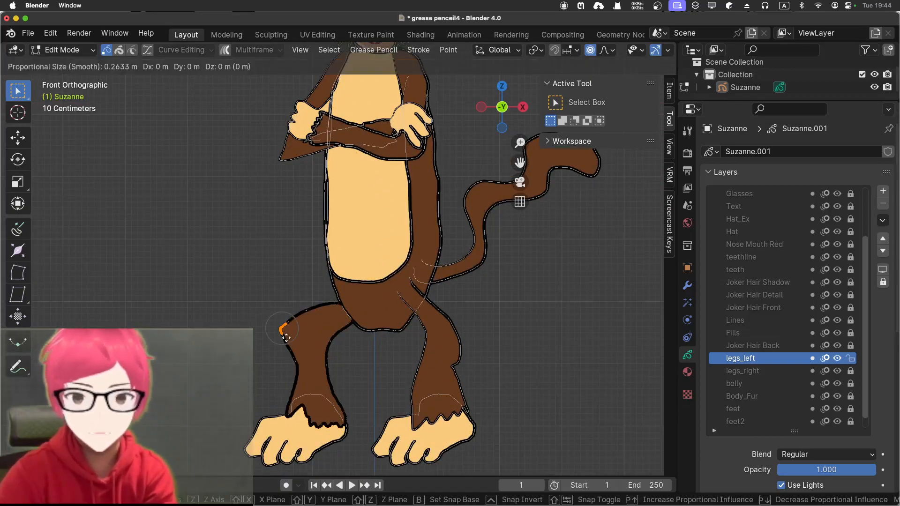
scroll(291, 339, "down", 8)
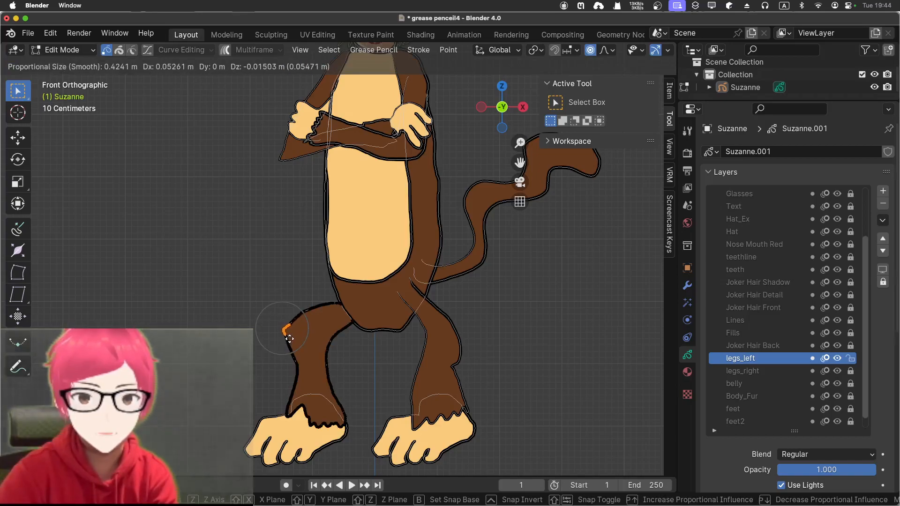
scroll(289, 339, "up", 10)
scroll(290, 339, "up", 6)
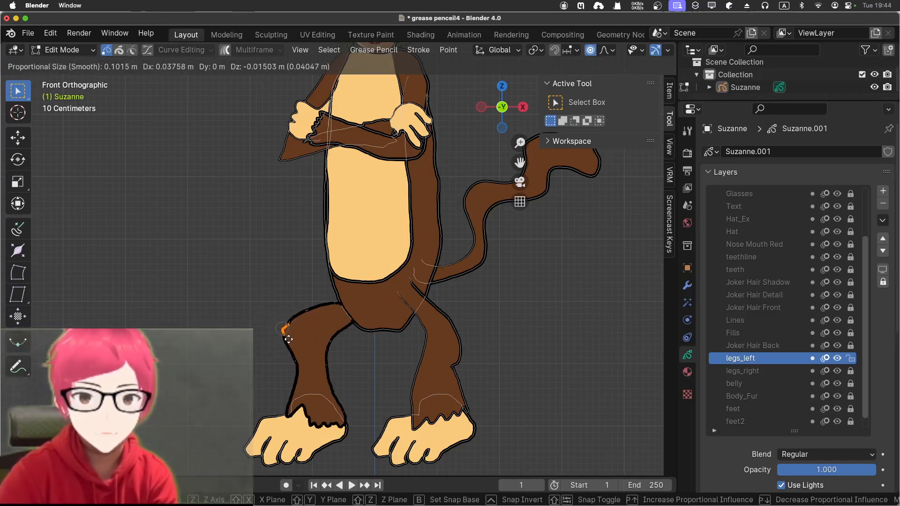
left_click(289, 342)
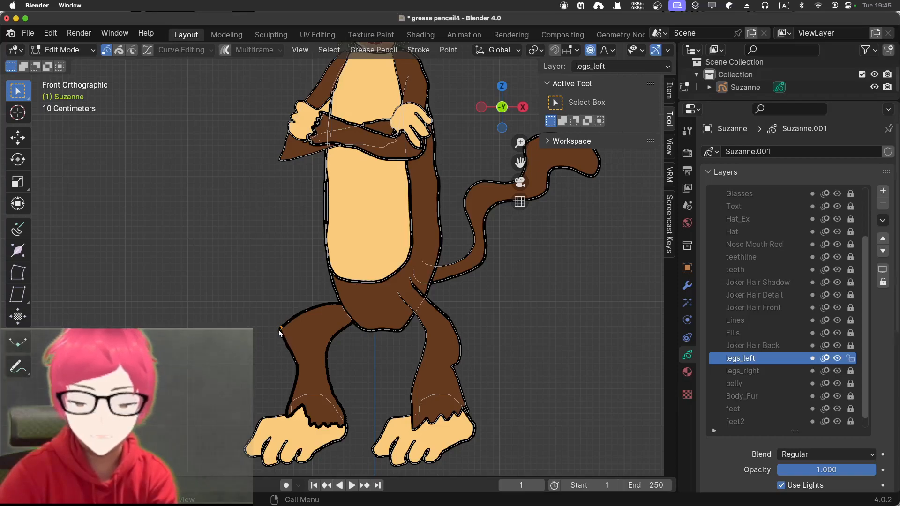
Step: Move the outer knee corner of the legs_left outline about 0.25 m inward, using a proportional size of about 0.68 m
key("g")
scroll(283, 332, "down", 14)
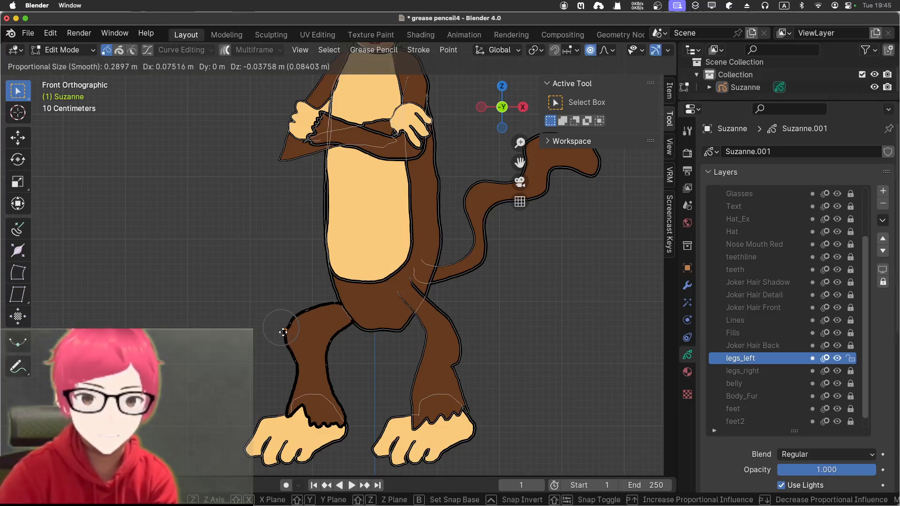
scroll(291, 333, "down", 3)
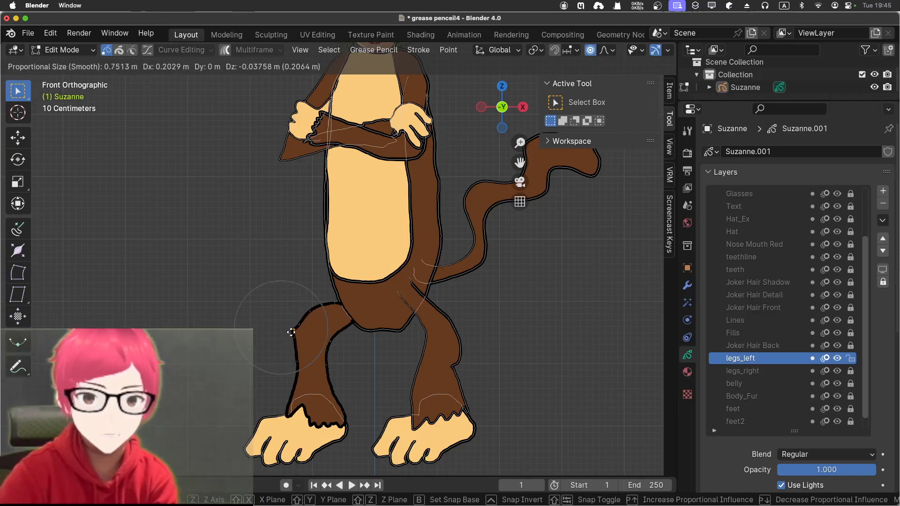
scroll(296, 332, "up", 3)
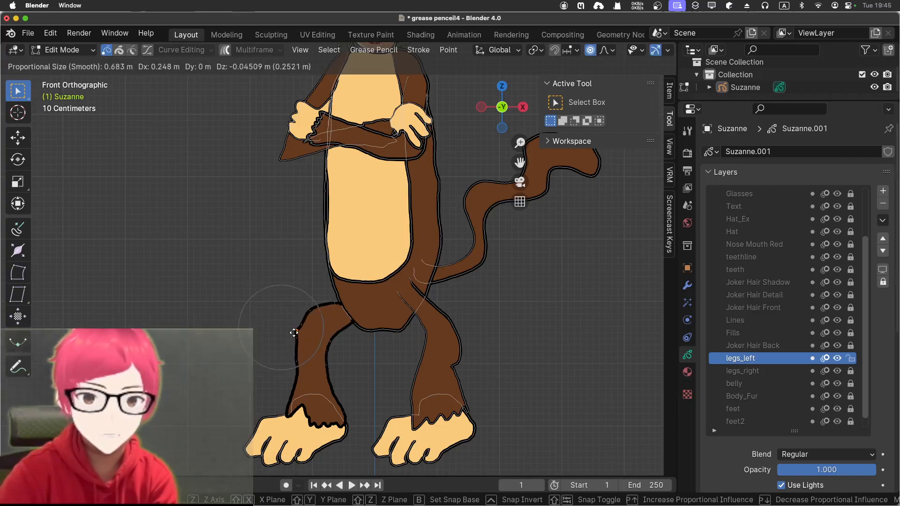
left_click(294, 333)
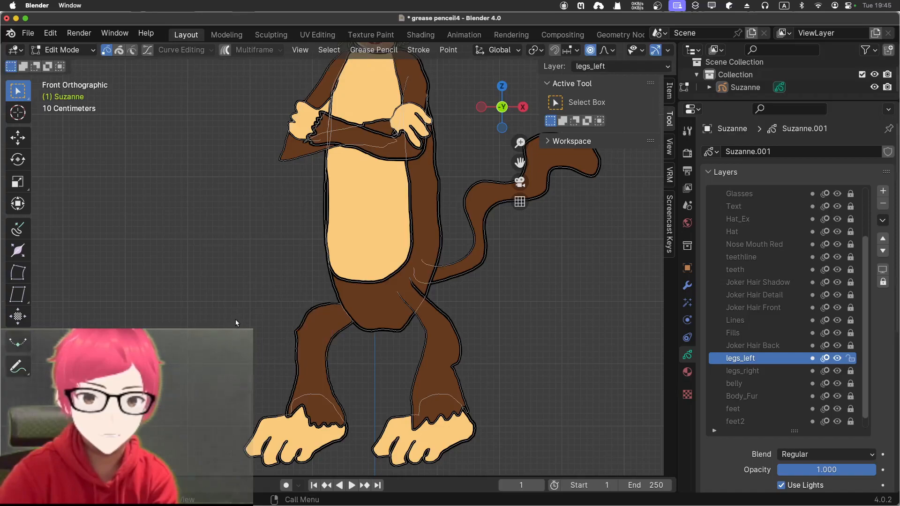
Step: Nudge the remaining outer knee point slightly inward and down, using a proportional size of about 0.09 m
left_click(295, 332)
key("g")
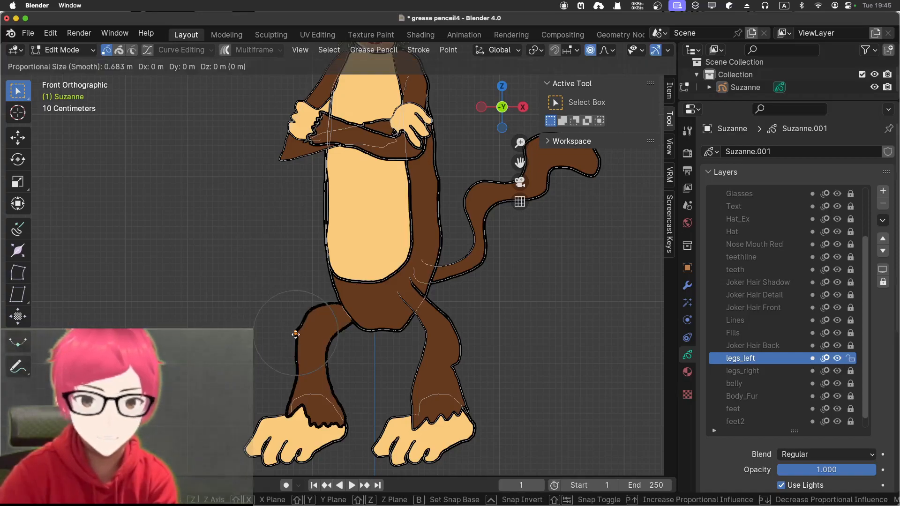
scroll(295, 334, "up", 10)
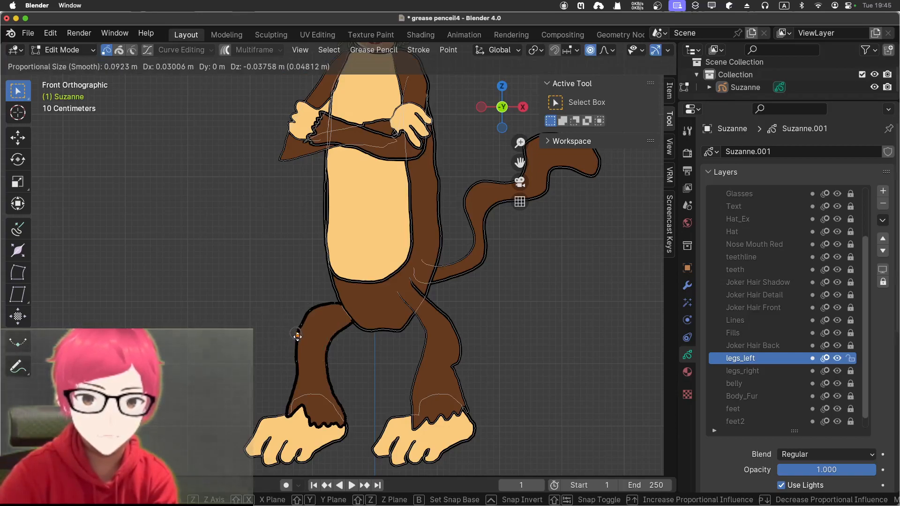
left_click(277, 322)
Step: Switch to Object Mode and check the reshaped left leg on the whole character
scroll(276, 319, "up", 5)
scroll(276, 316, "down", 8)
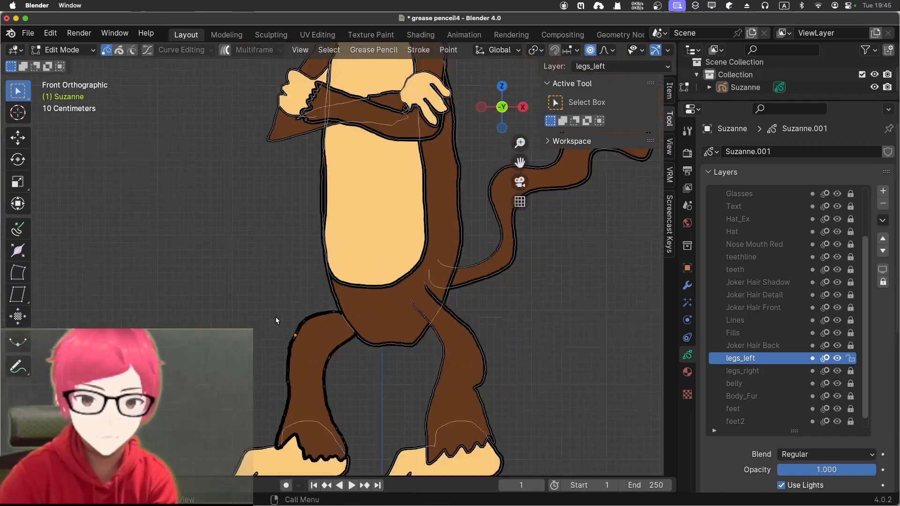
left_click(62, 50)
left_click(53, 64)
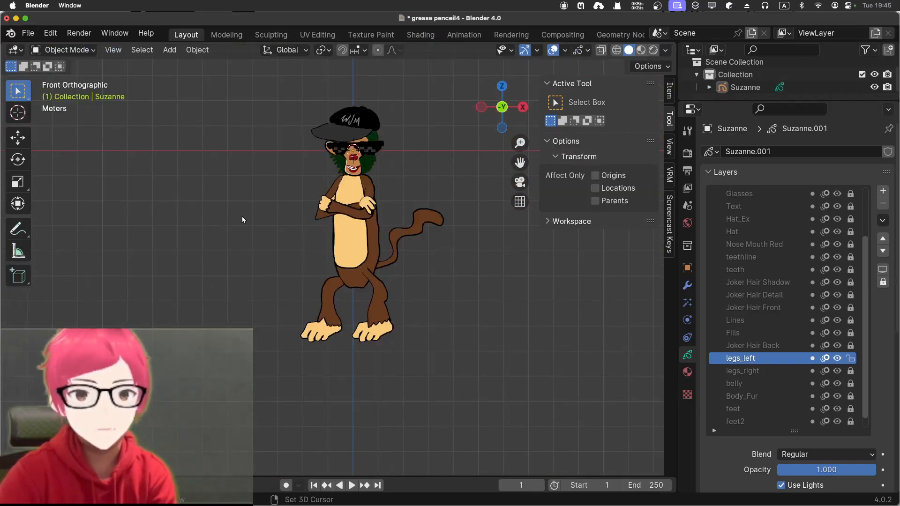
scroll(237, 243, "up", 4)
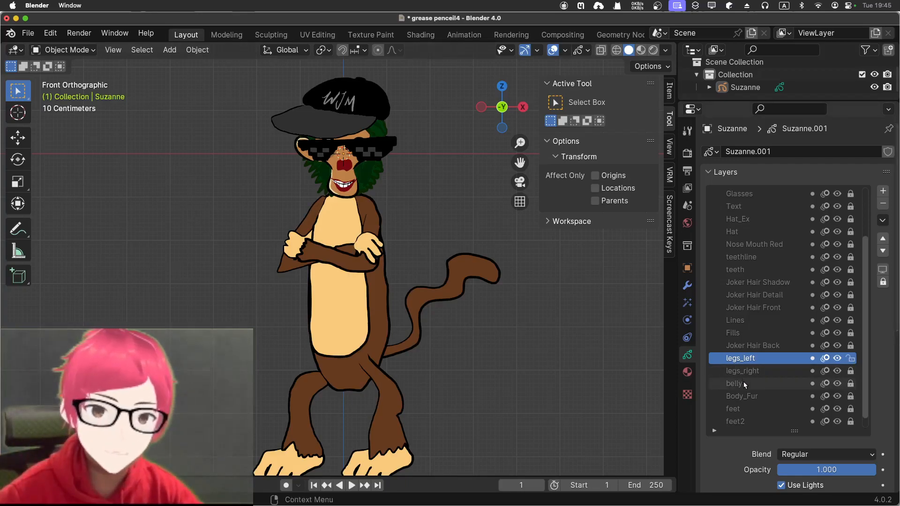
Step: Change the fill style of the Fur material to Gradient
left_click(687, 372)
left_click(735, 308)
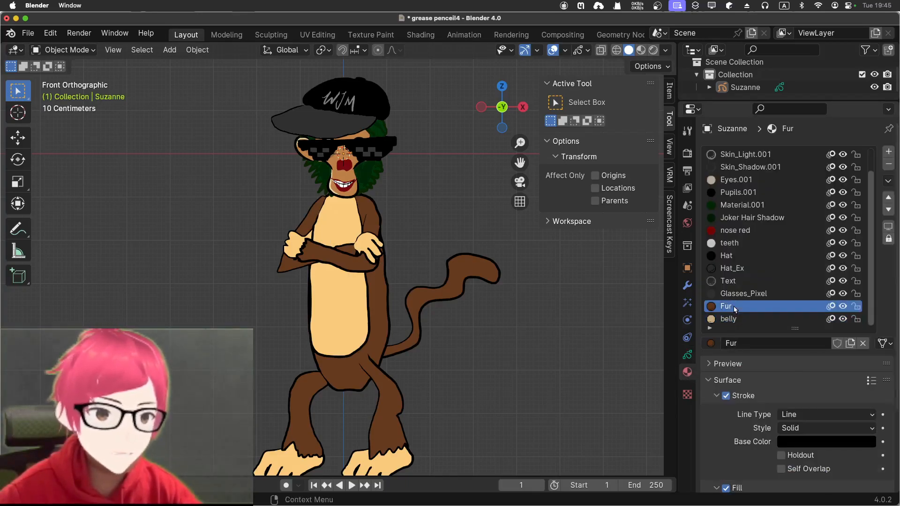
scroll(732, 328, "down", 5)
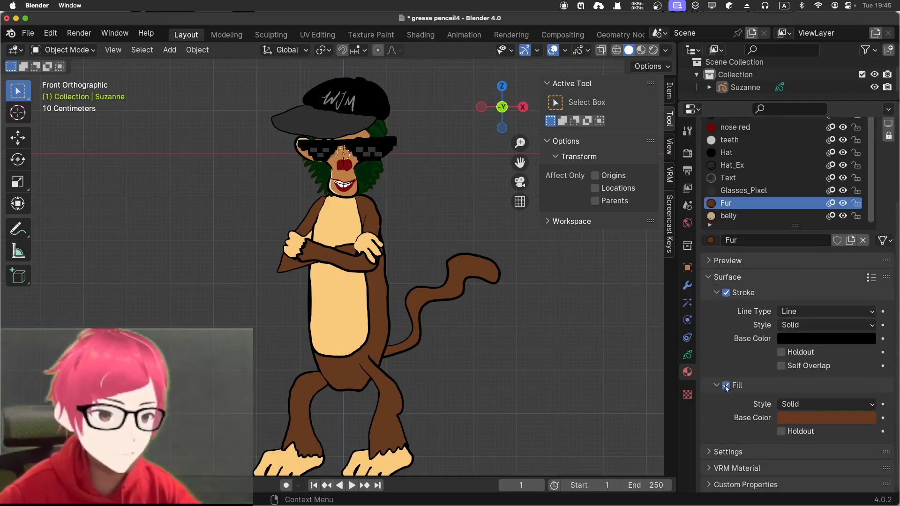
left_click(813, 404)
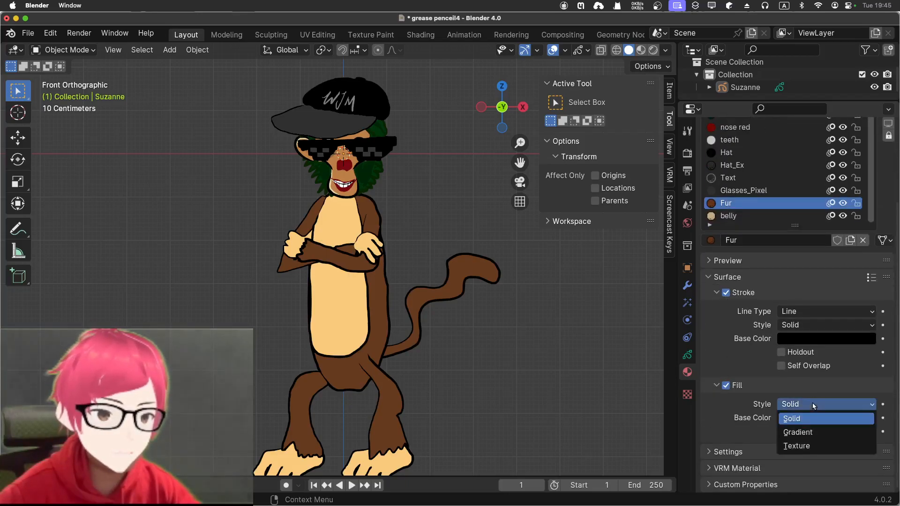
left_click(809, 433)
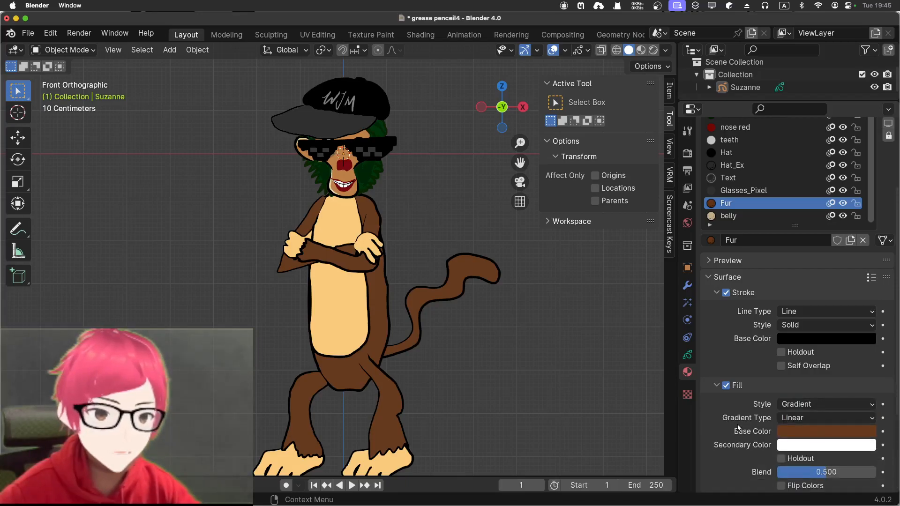
scroll(737, 428, "down", 5)
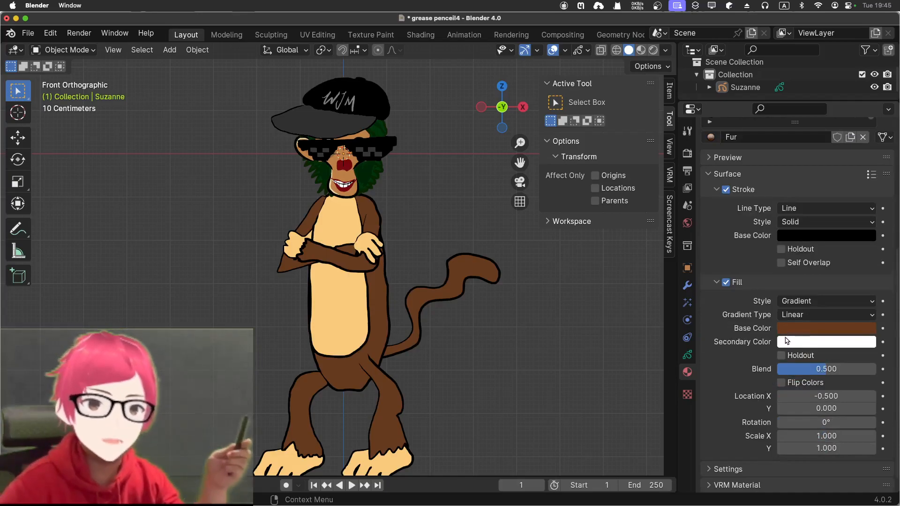
Step: Set the secondary color of the Fur gradient to red and adjust the gradient's X location
left_click(787, 344)
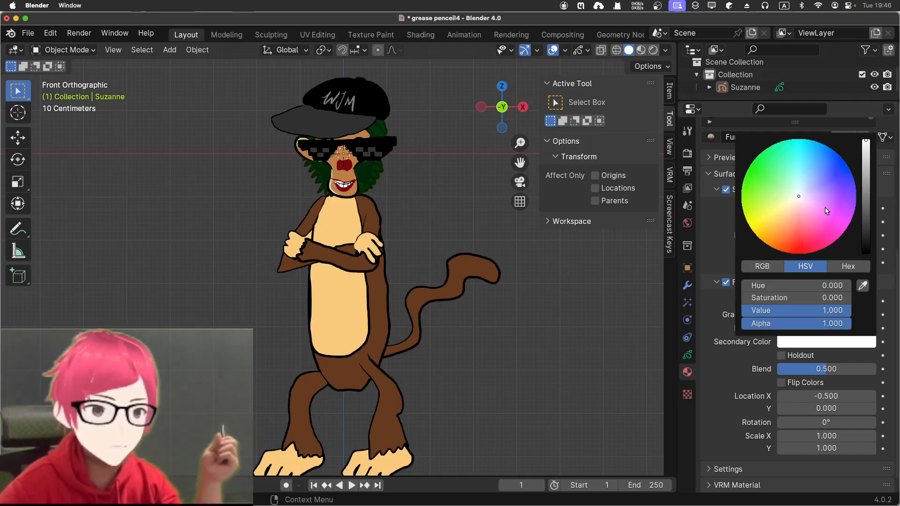
left_click(799, 241)
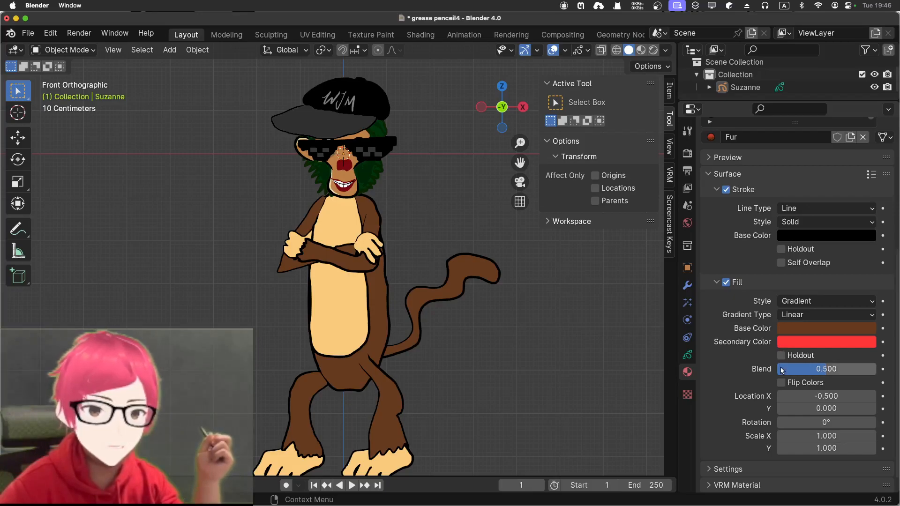
left_click_drag(791, 395, 810, 391)
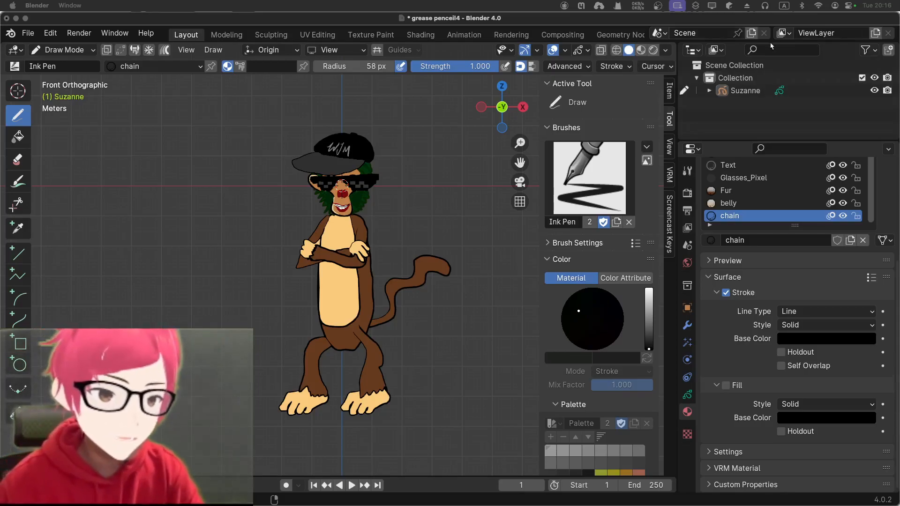
Step: Select the belly material and show the gradient fills with Material Preview viewport shading
left_click(760, 203)
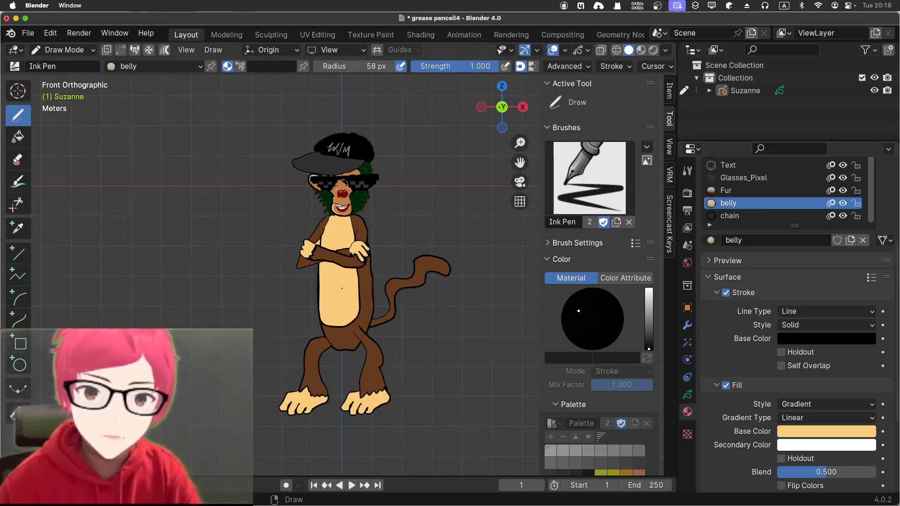
scroll(175, 112, "up", 2)
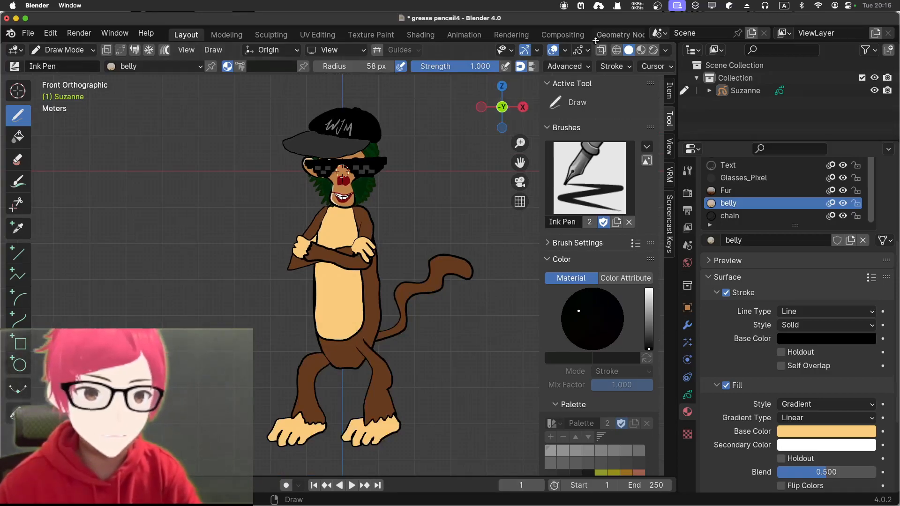
left_click(640, 49)
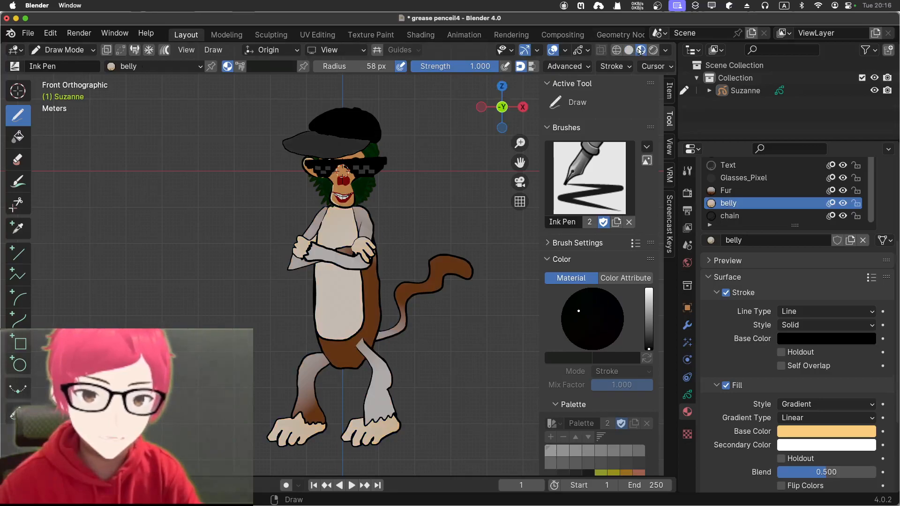
left_click(652, 50)
left_click(640, 50)
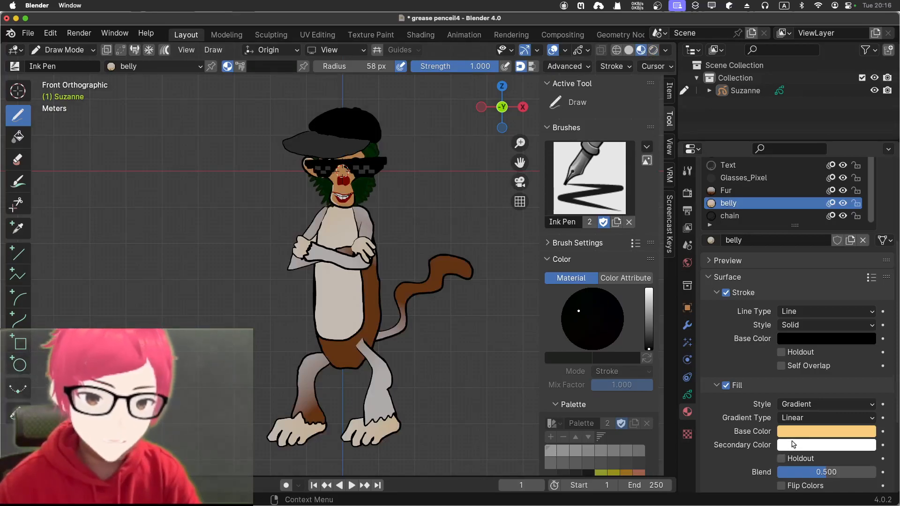
Step: Set the fill style of the belly material to Solid
scroll(769, 238, "up", 2)
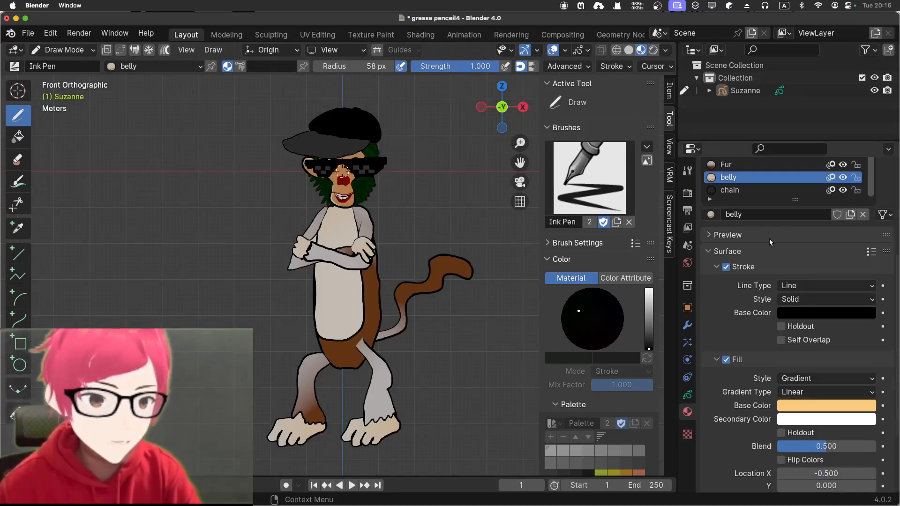
left_click(734, 215)
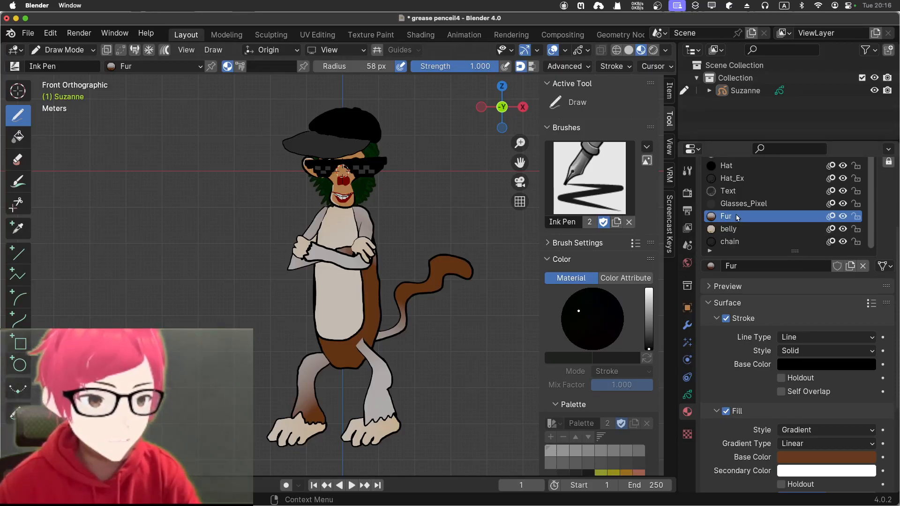
scroll(708, 237, "down", 3)
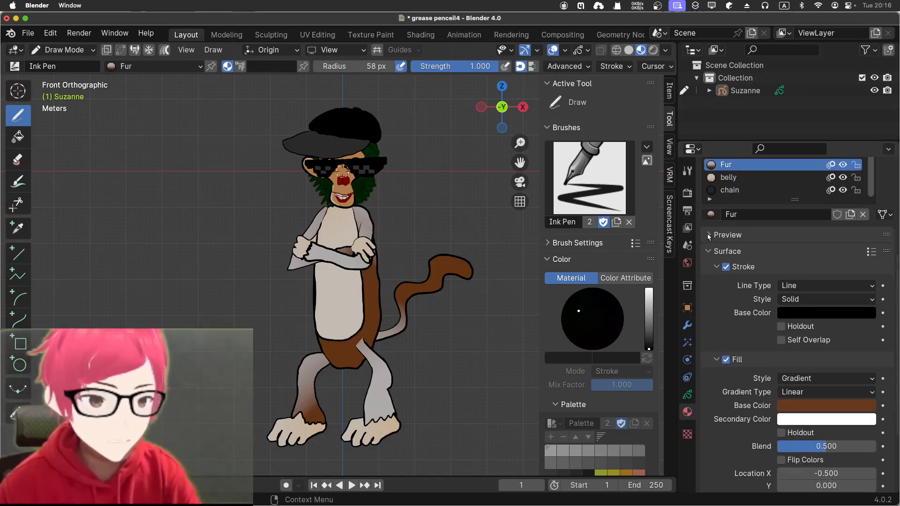
double_click(740, 178)
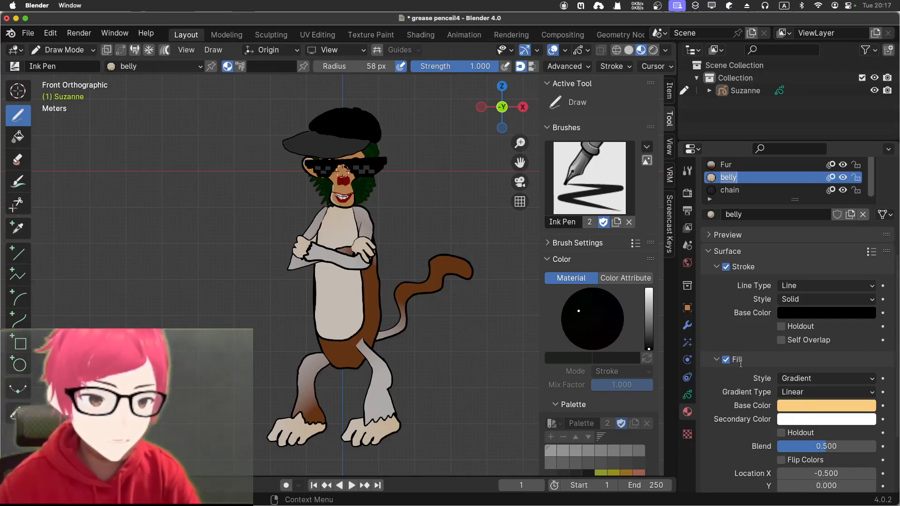
left_click(806, 380)
left_click(785, 398)
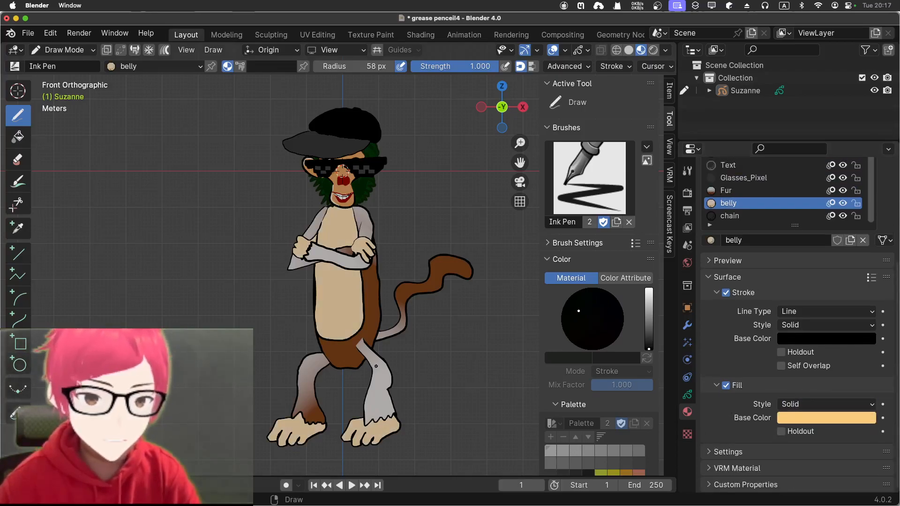
Step: Sample the Fur material's brown base color as its secondary gradient color and darken that to a value of 0.024
left_click(781, 187)
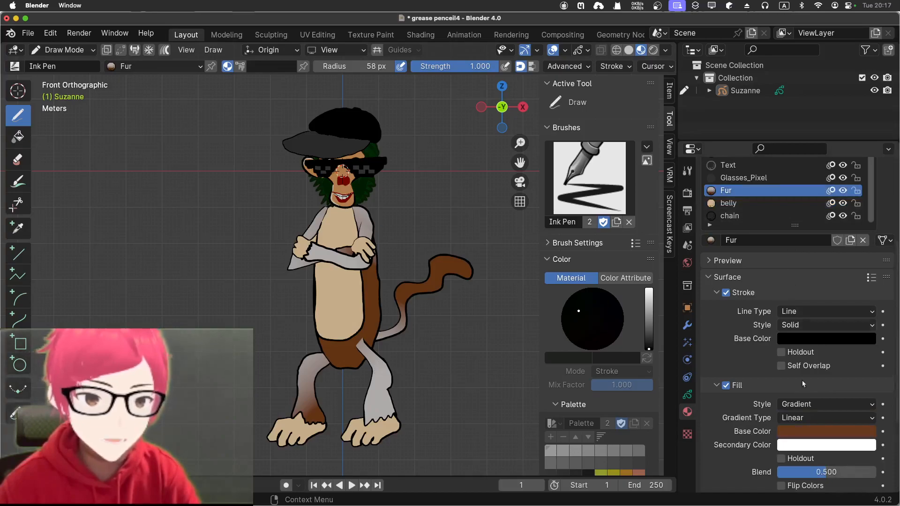
left_click(798, 432)
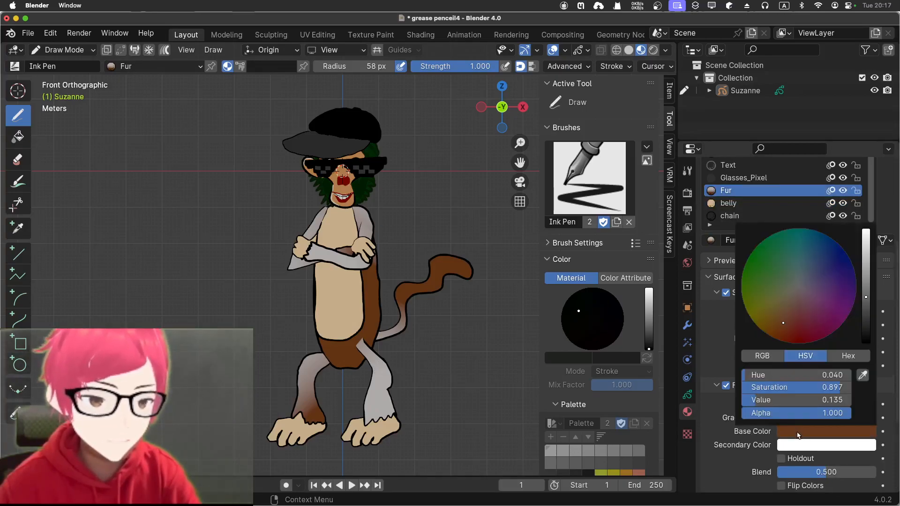
left_click(834, 448)
left_click(862, 388)
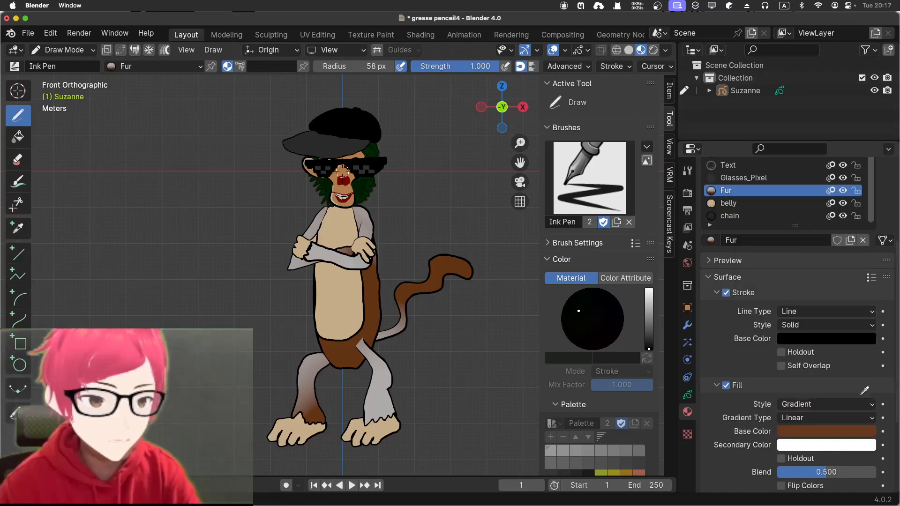
left_click(839, 432)
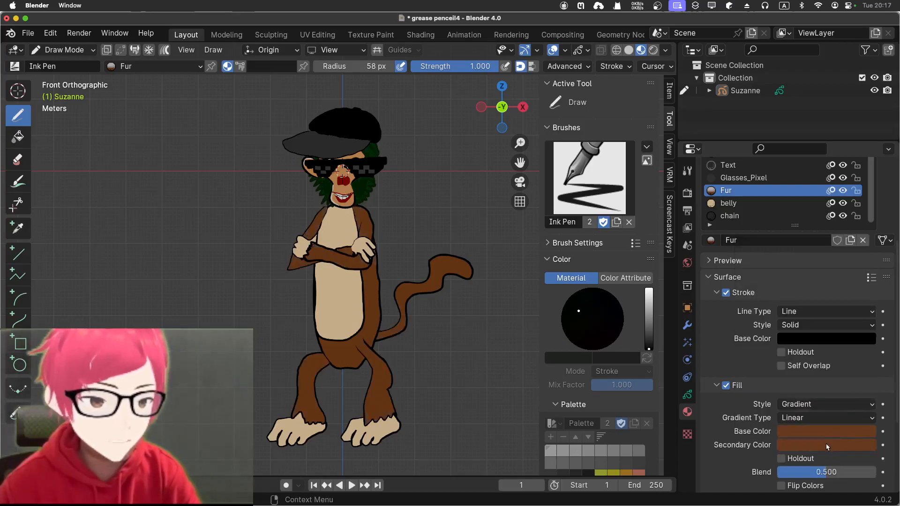
left_click(826, 443)
left_click_drag(883, 326, 866, 337)
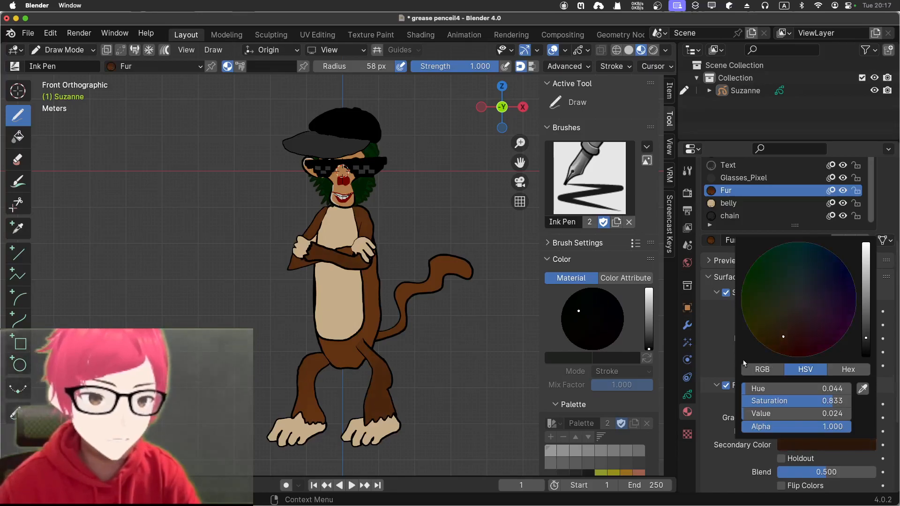
Step: Adjust the Fur gradient to blend 0.533, location X 0.2 and Y -0.7, rotation -2.9°, and scale X 0.5
scroll(741, 361, "down", 5)
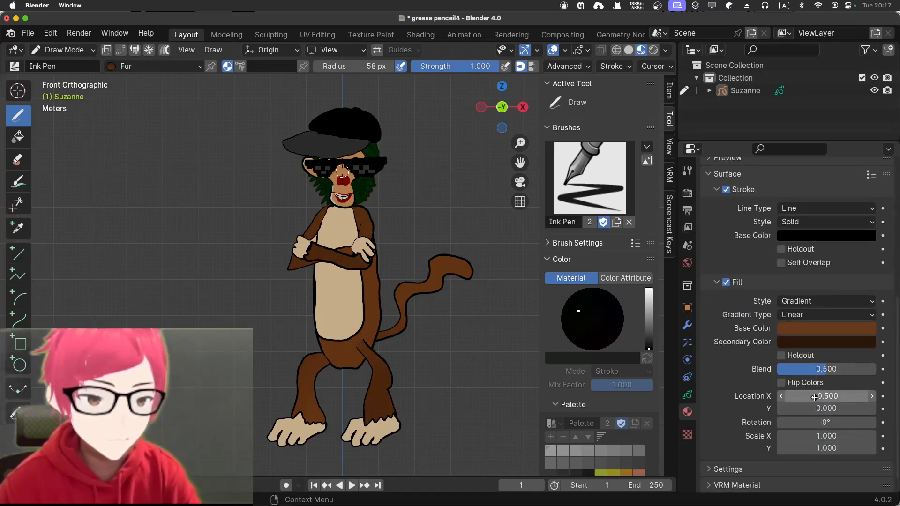
left_click_drag(823, 371, 825, 396)
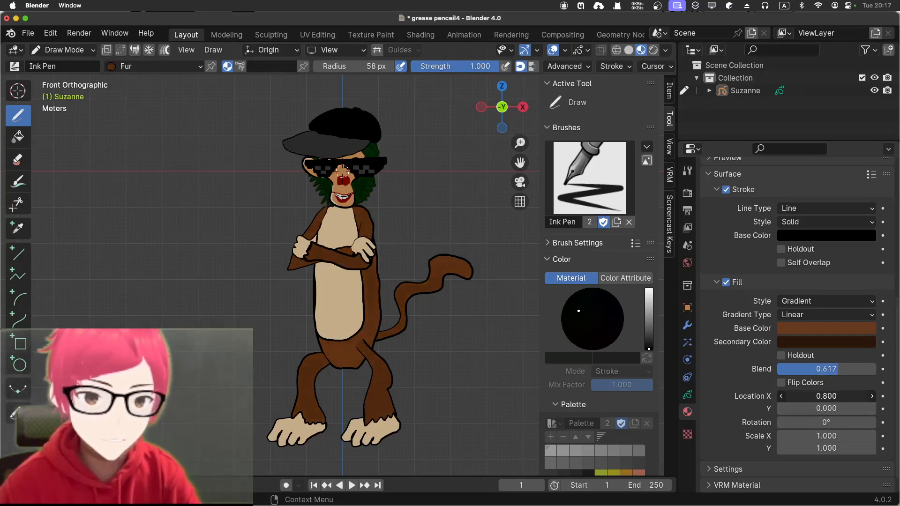
left_click_drag(837, 370, 826, 369)
left_click_drag(827, 407, 834, 436)
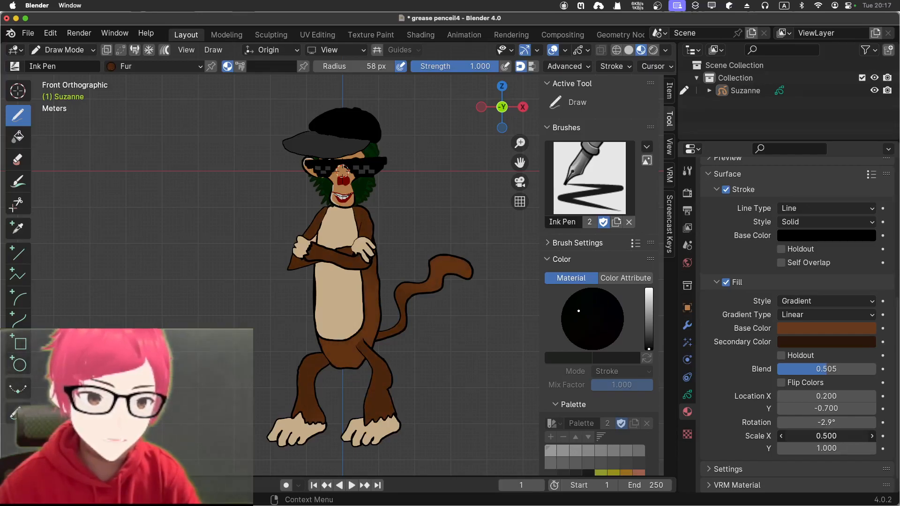
left_click_drag(826, 369, 833, 369)
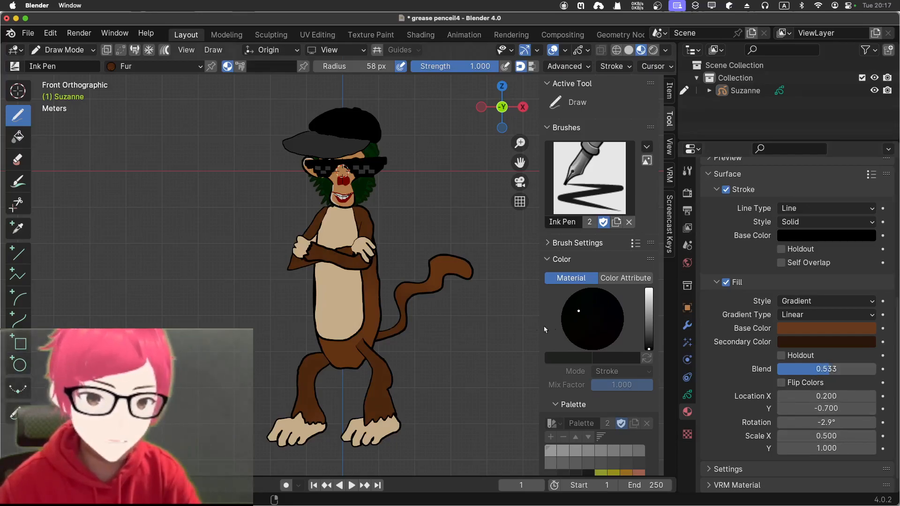
Step: Select the belly material and switch its fill style to Gradient
scroll(473, 292, "up", 2)
scroll(472, 291, "down", 2)
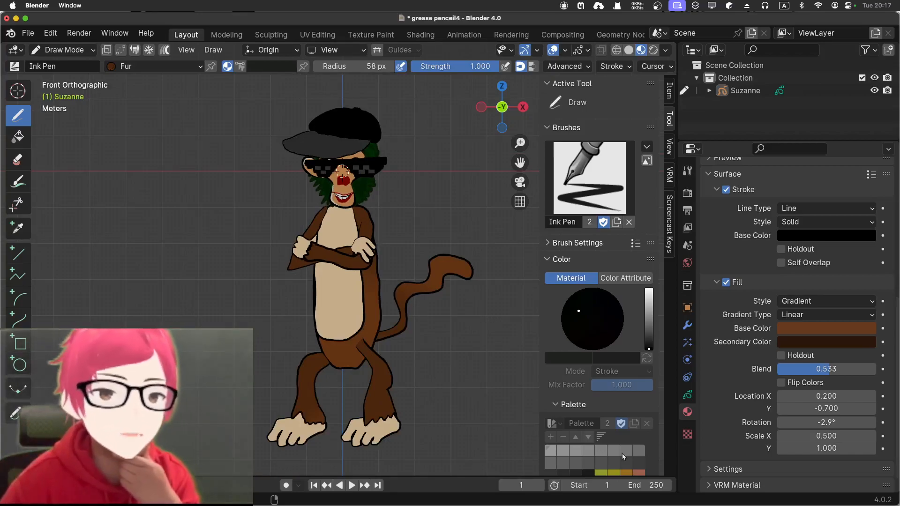
scroll(750, 234, "up", 5)
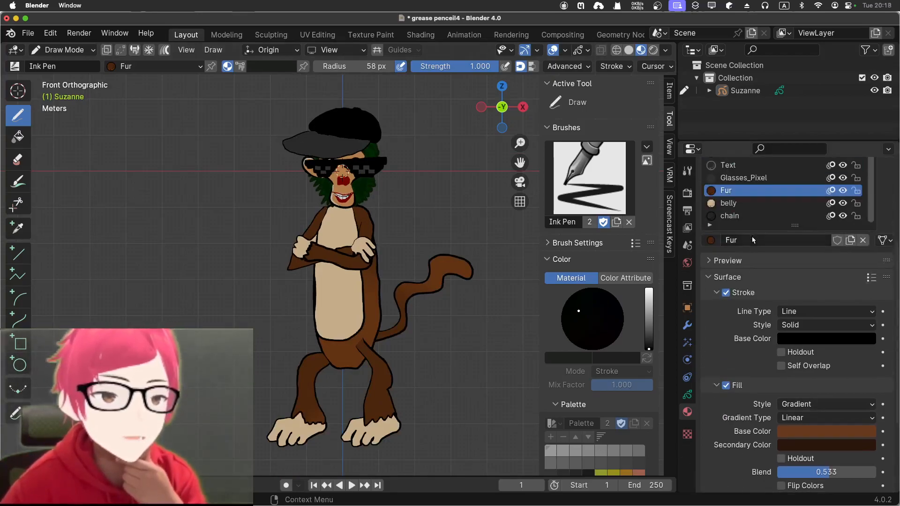
left_click(762, 200)
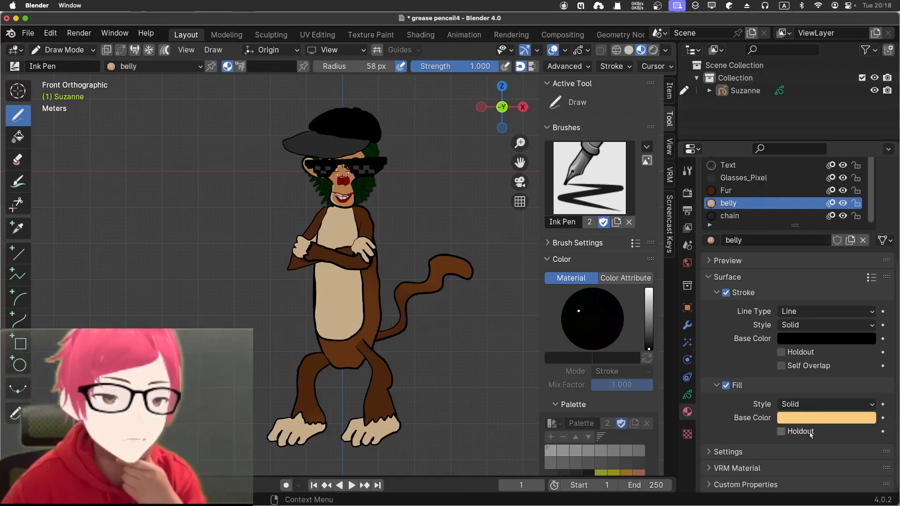
left_click(796, 404)
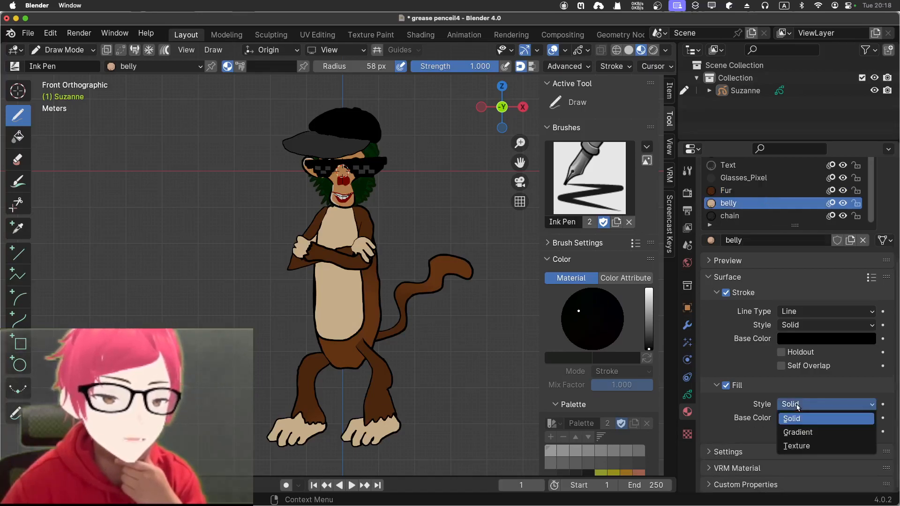
left_click(801, 433)
scroll(780, 403, "down", 3)
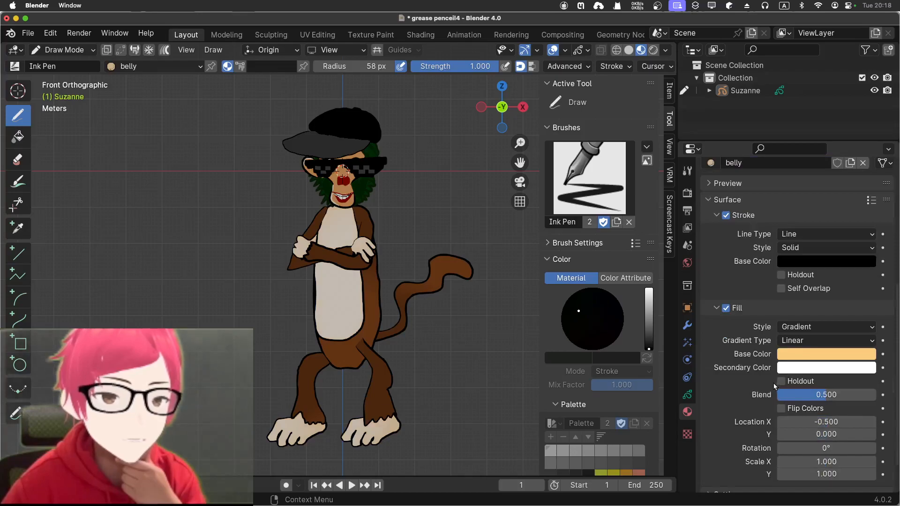
Step: Sample the belly's base color as its secondary gradient color and darken that to a value of 0.262
left_click(796, 370)
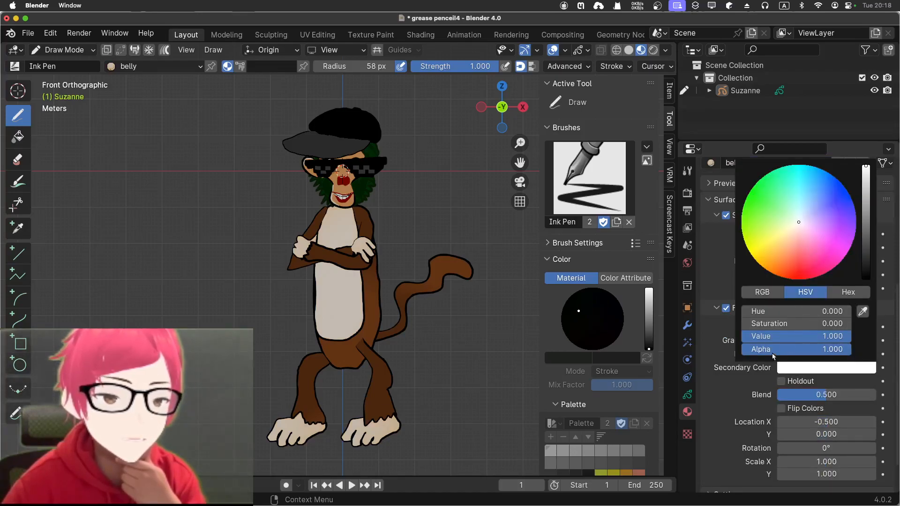
left_click(862, 312)
left_click(828, 355)
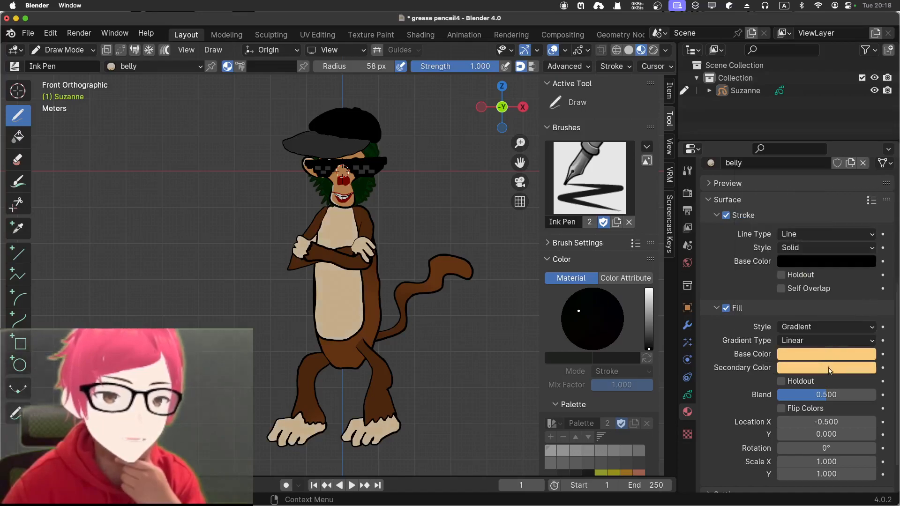
left_click(829, 371)
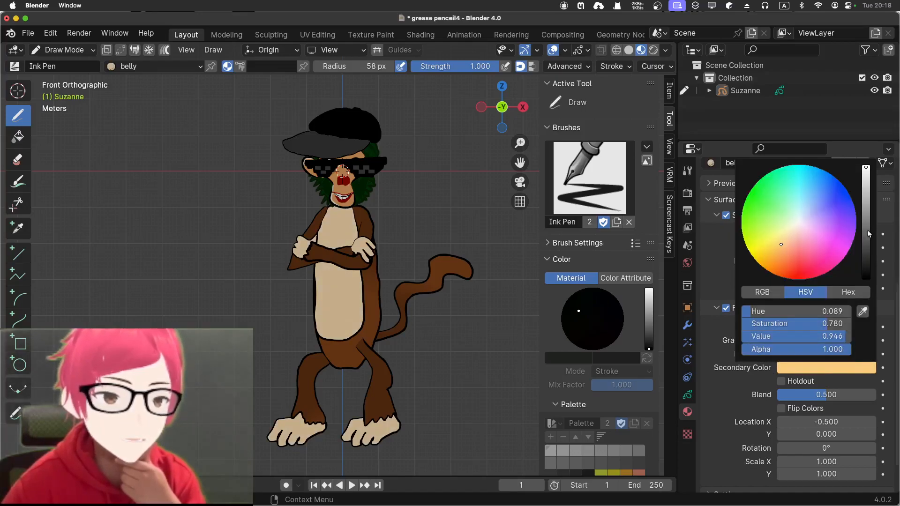
left_click_drag(866, 175, 865, 214)
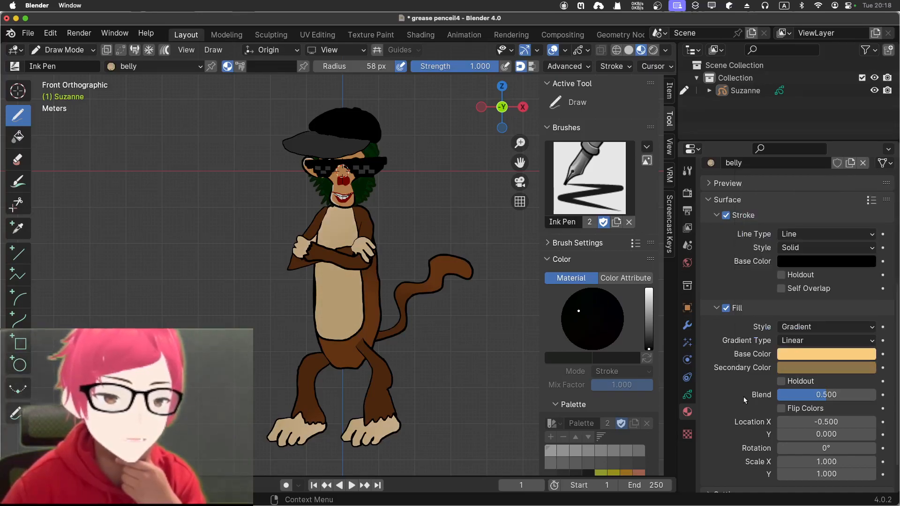
Step: Set the belly gradient's blend to 0.434 and its location X to -1.1
mouse_move(811, 395)
left_mouse_down()
mouse_move(820, 395)
mouse_move(815, 378)
mouse_move(794, 379)
mouse_move(807, 378)
left_mouse_up()
scroll(824, 382, "down", 3)
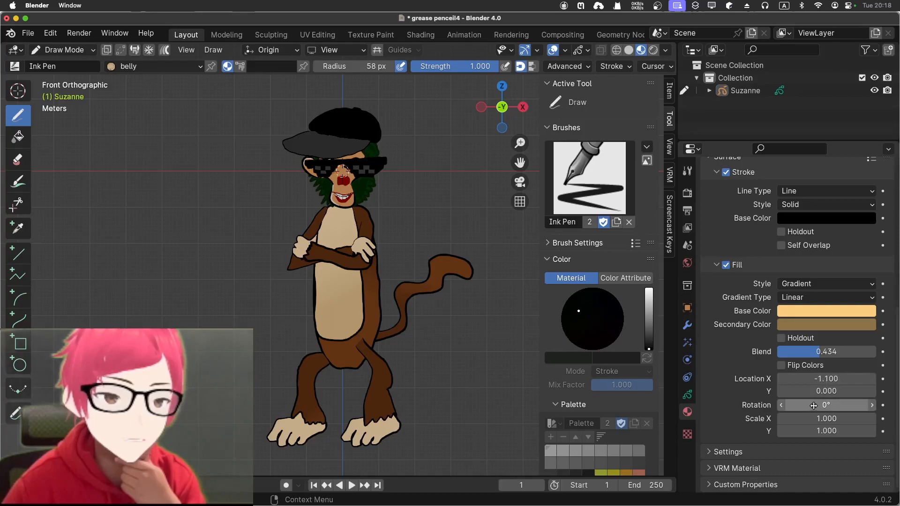
Step: Try an X scale of 1.3 on the belly gradient and return it to 1
left_click_drag(812, 418, 829, 418)
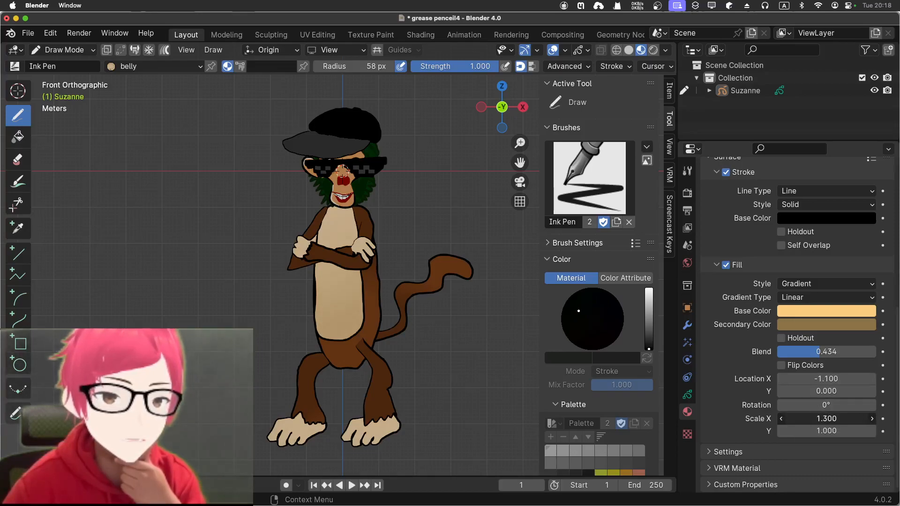
mouse_move(826, 418)
left_mouse_down()
mouse_move(797, 419)
mouse_move(815, 419)
left_mouse_up()
left_click(812, 419)
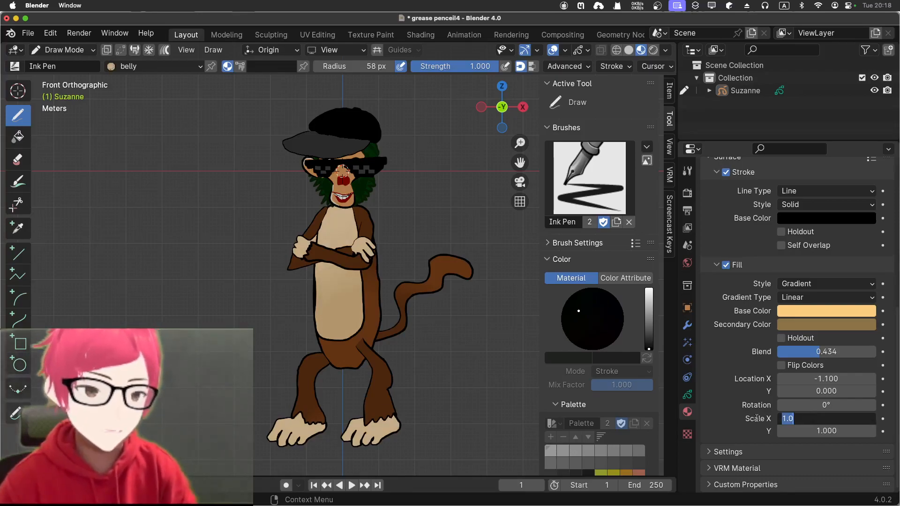
key("Return")
Step: Replace the belly's gradient base color with the tan skin tone sampled from the monkey's face
scroll(443, 310, "down", 2)
scroll(442, 310, "up", 2)
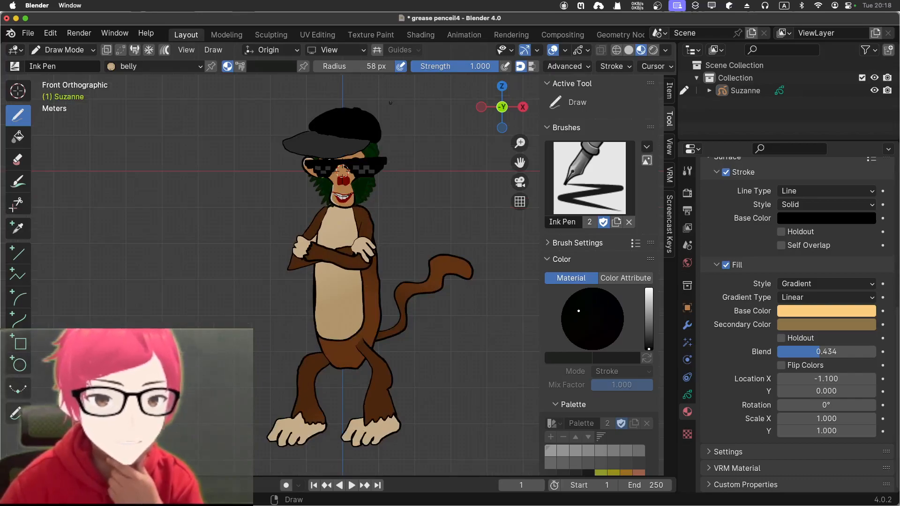
scroll(343, 172, "up", 2)
scroll(344, 133, "down", 2)
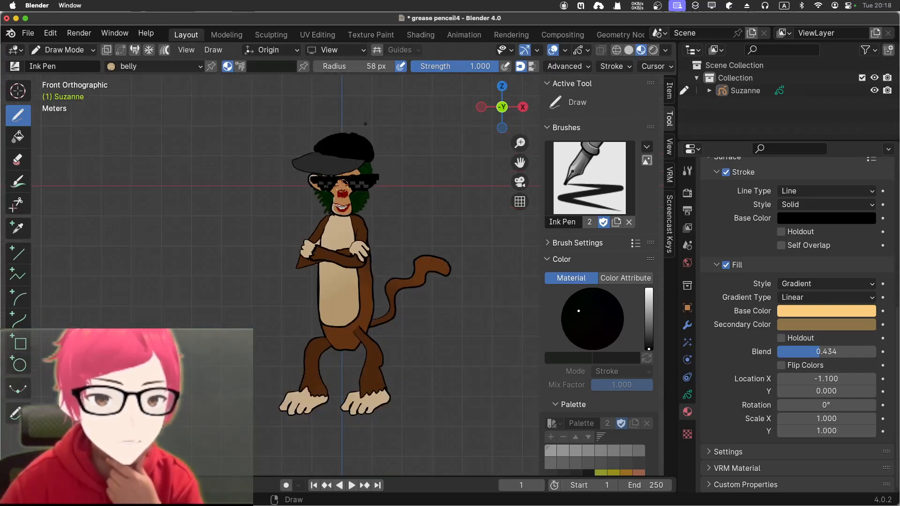
left_click(795, 311)
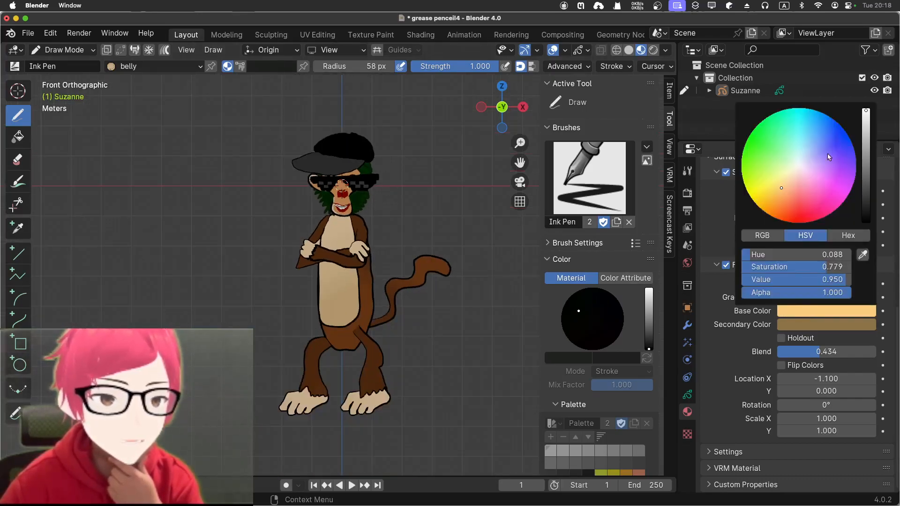
left_click_drag(781, 190, 779, 204)
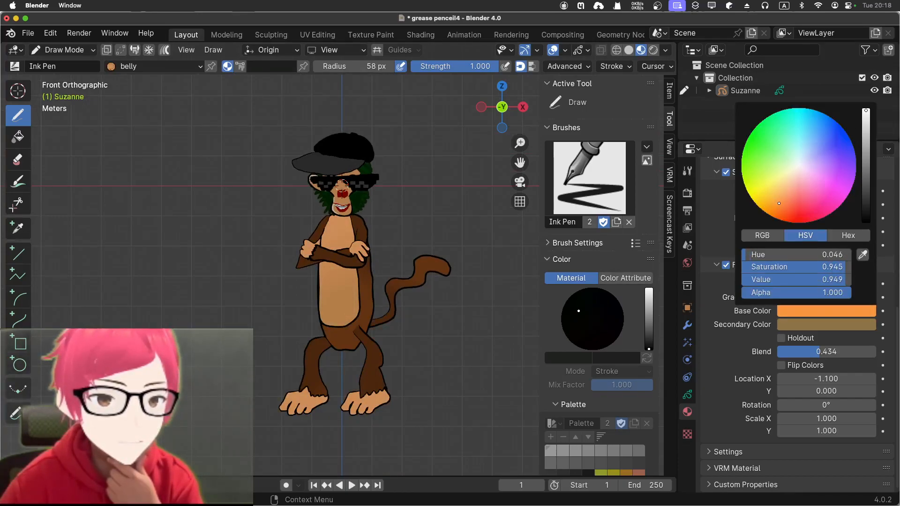
left_click(862, 255)
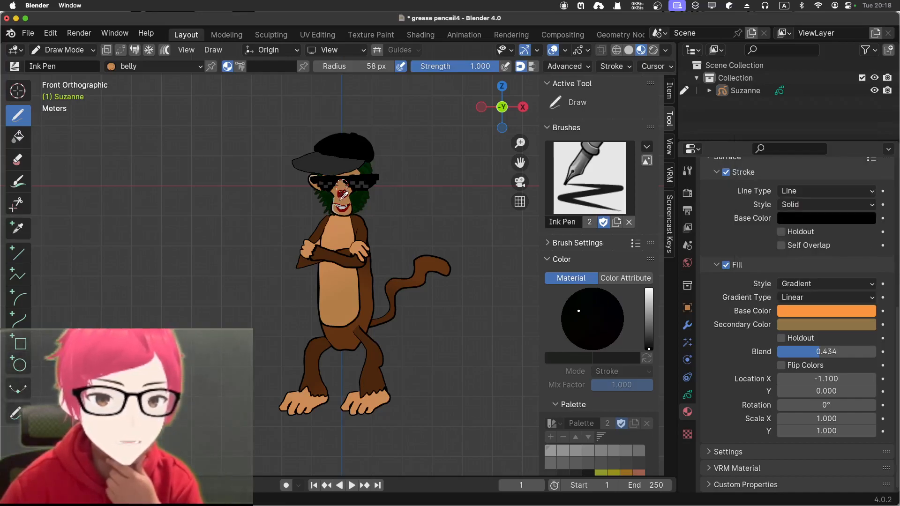
left_click(342, 196)
scroll(437, 164, "up", 2)
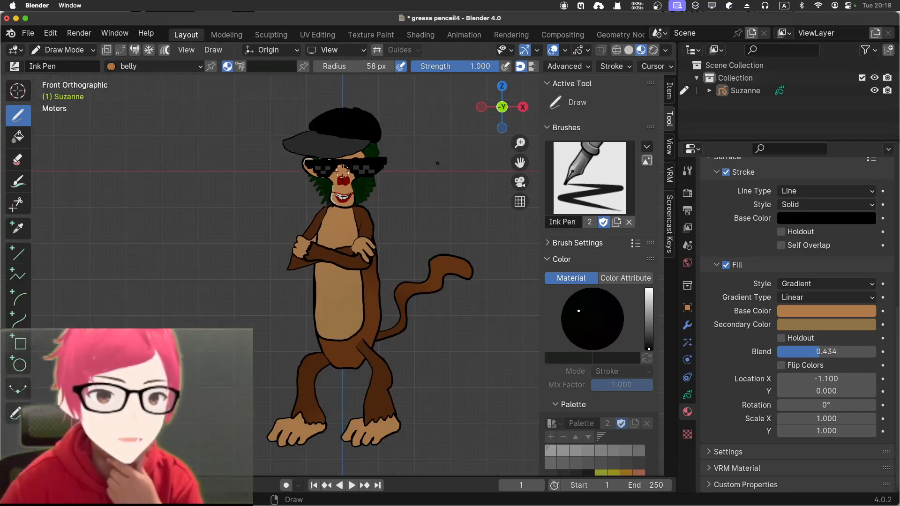
Step: Sample the belly's tan base color as its secondary gradient color and darken that to a deep brown
left_click(824, 323)
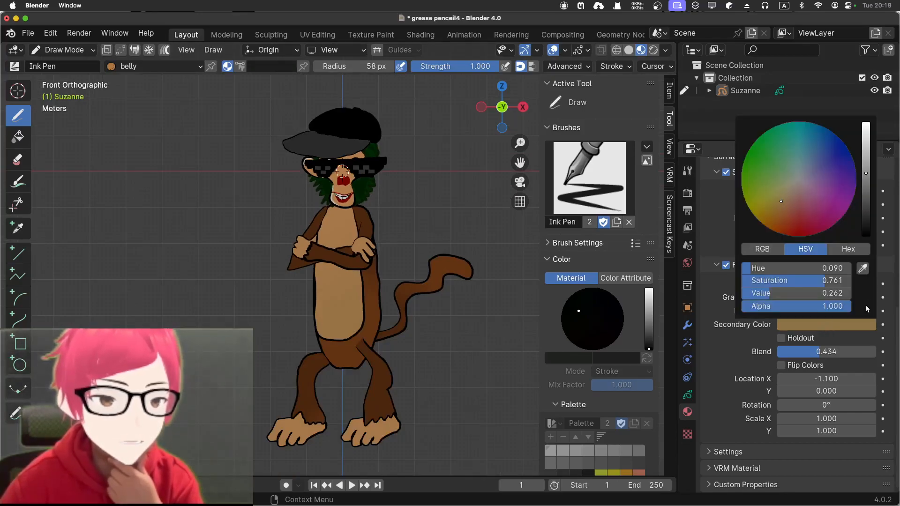
left_click(861, 267)
left_click(840, 309)
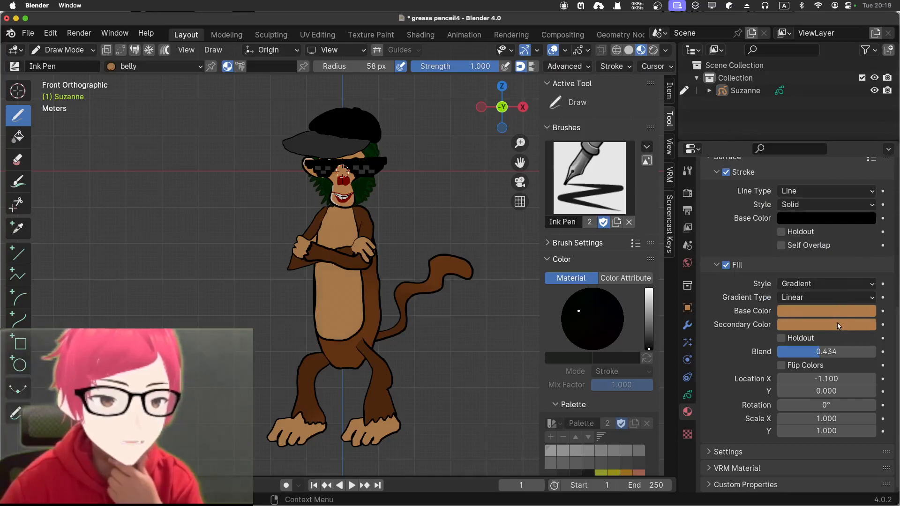
left_click(840, 325)
left_click_drag(866, 162, 865, 206)
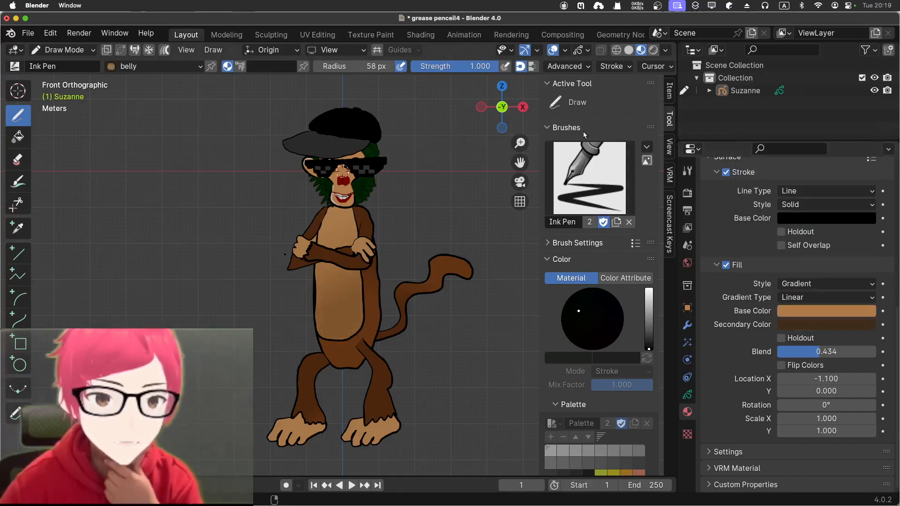
Step: Compare the monkey in Solid, Material Preview and Rendered viewport shading, ending in Material Preview
left_click(629, 50)
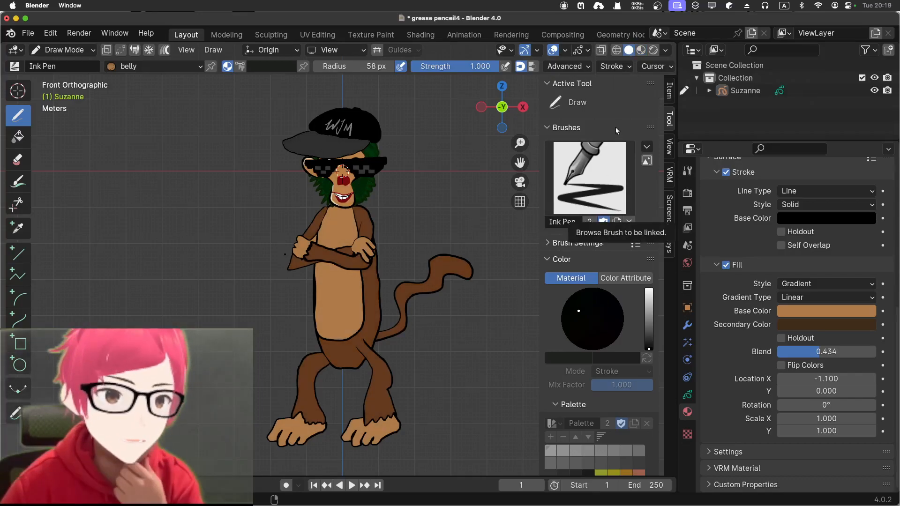
left_click(641, 50)
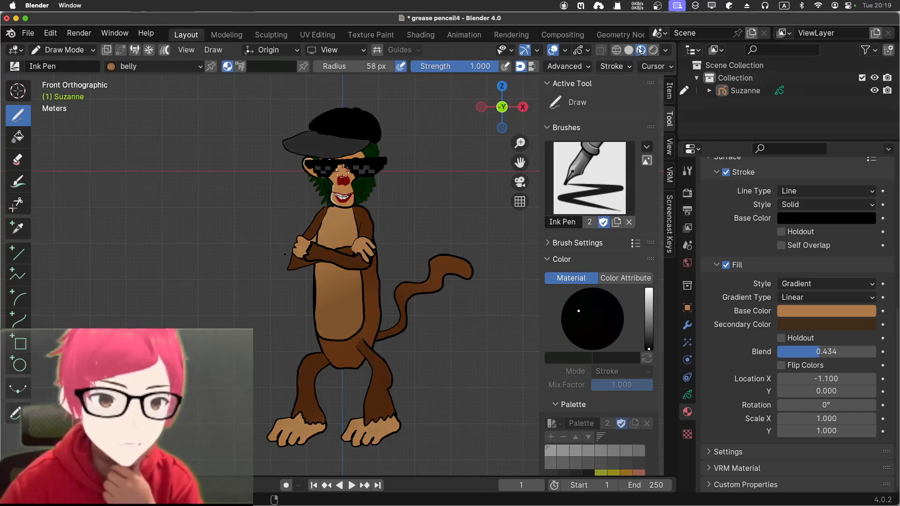
left_click(653, 50)
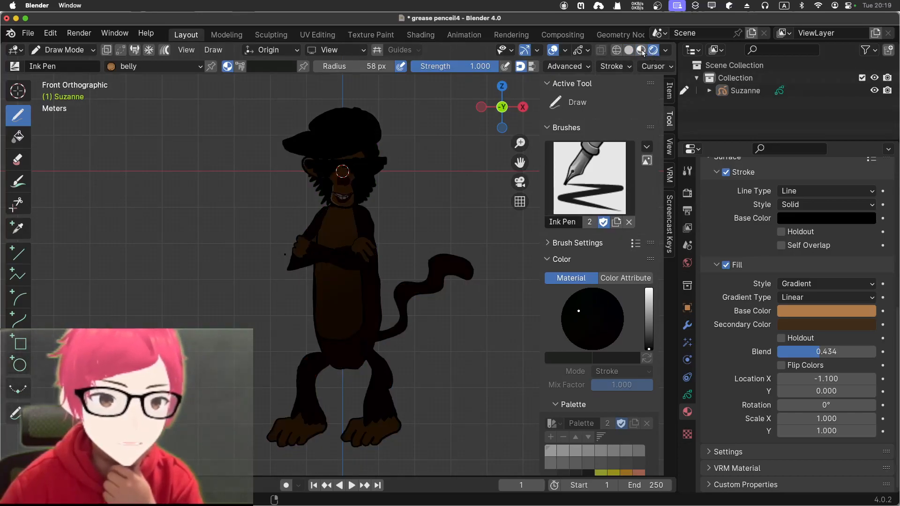
left_click(642, 52)
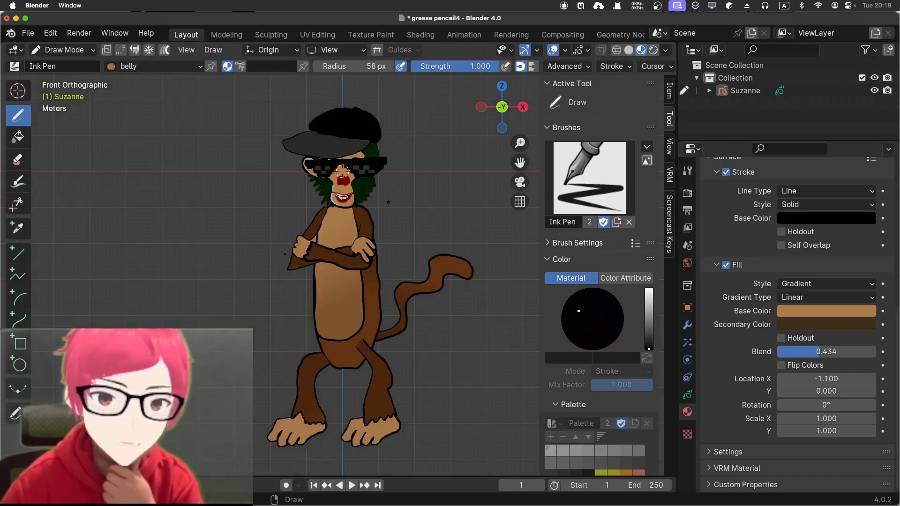
Step: Select the chain material and show its surface settings
scroll(771, 355, "up", 10)
scroll(771, 355, "down", 1)
left_click(775, 359)
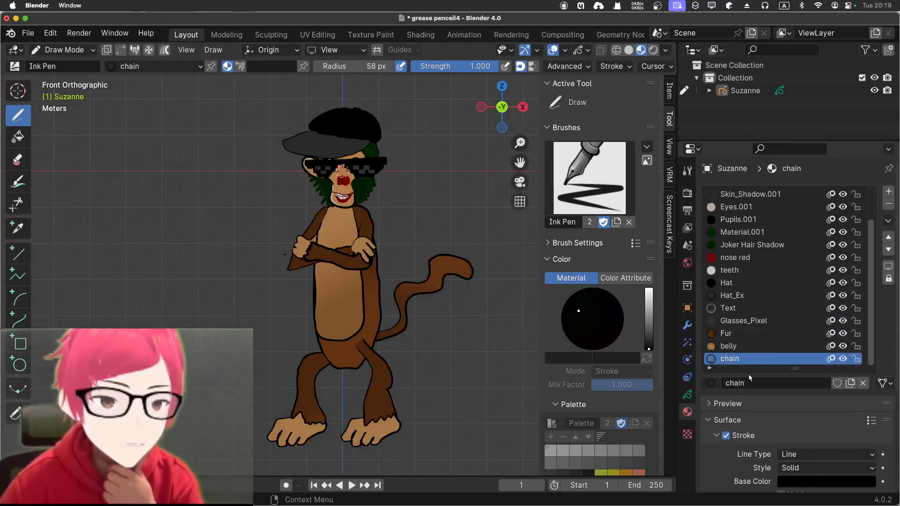
scroll(742, 404, "down", 5)
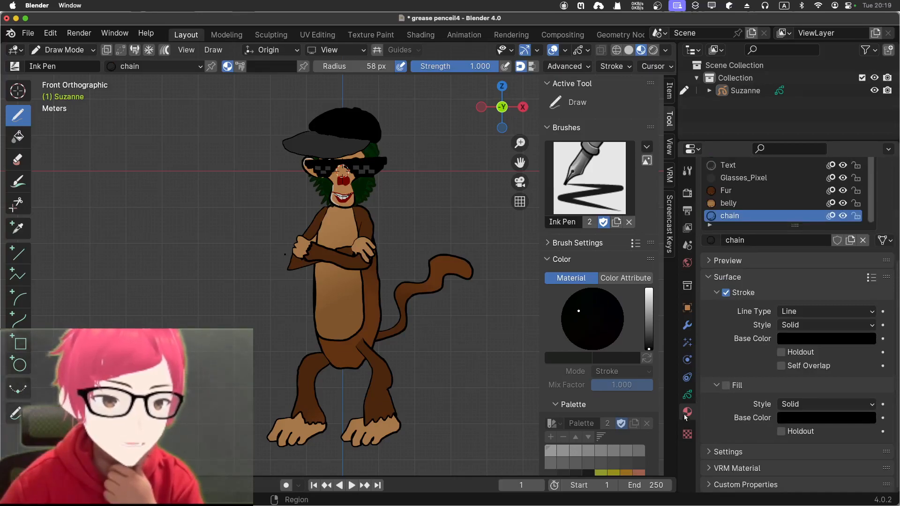
Step: Make the chain layer active and automatically lock all the other Grease Pencil layers
left_click(687, 395)
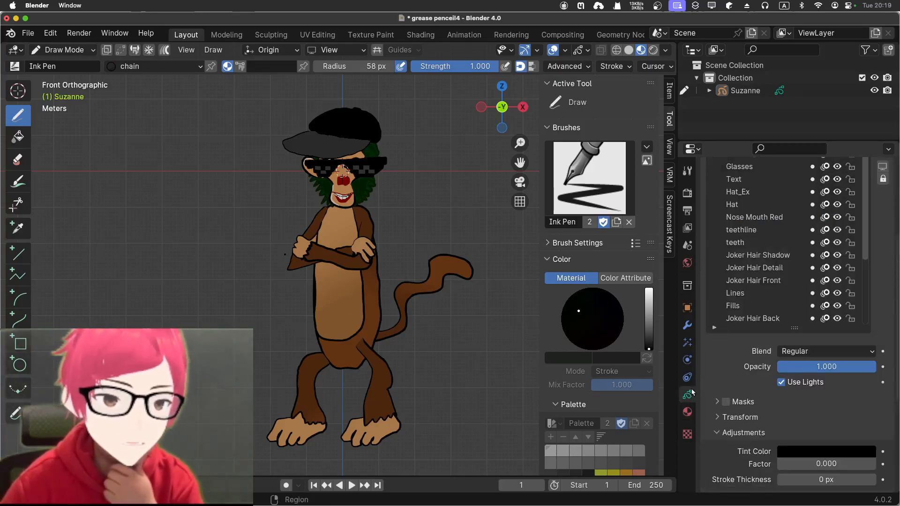
scroll(825, 293, "down", 4)
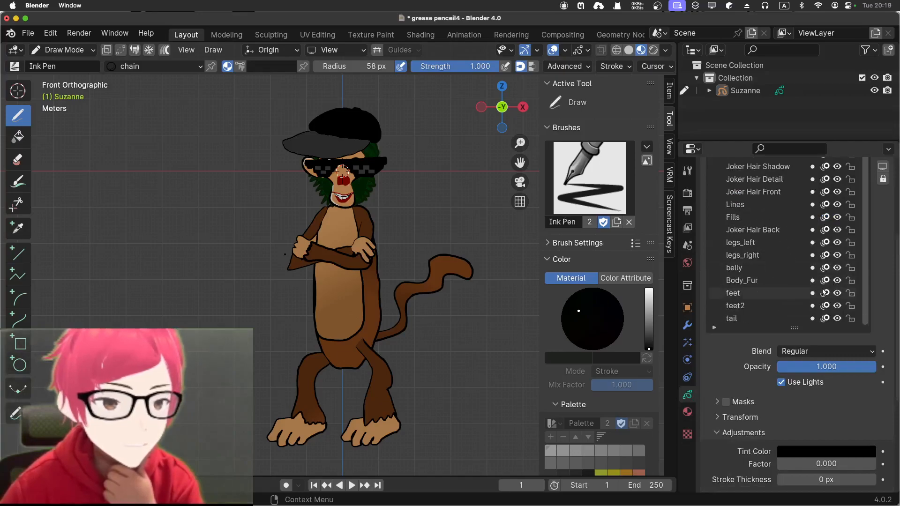
scroll(799, 300, "up", 4)
left_click(792, 166)
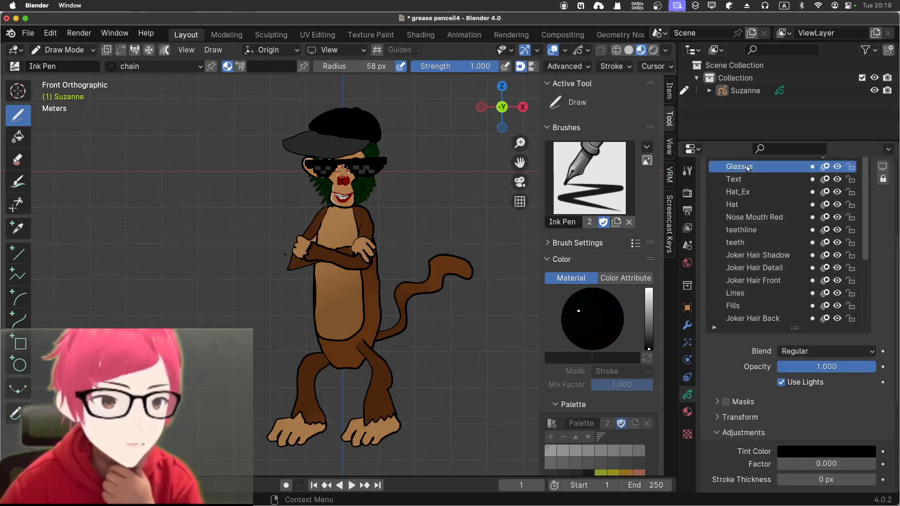
scroll(846, 235, "up", 5)
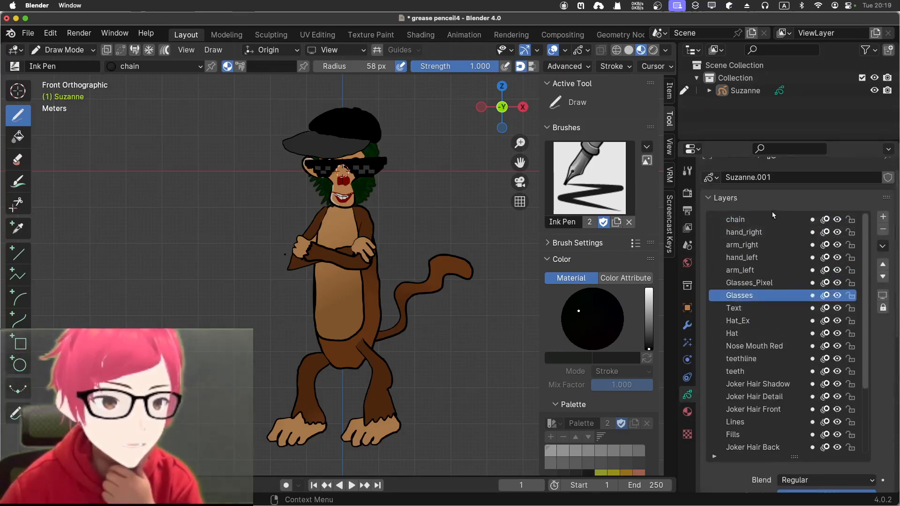
double_click(772, 218)
left_click(883, 308)
left_click(883, 308)
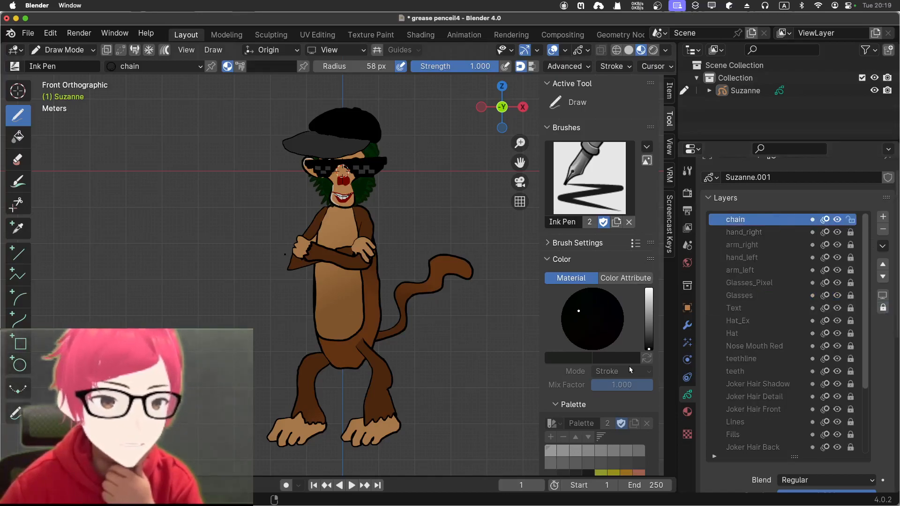
Step: Return to the material settings with chain as the active drawing material, keeping its name
left_click(687, 412)
double_click(739, 346)
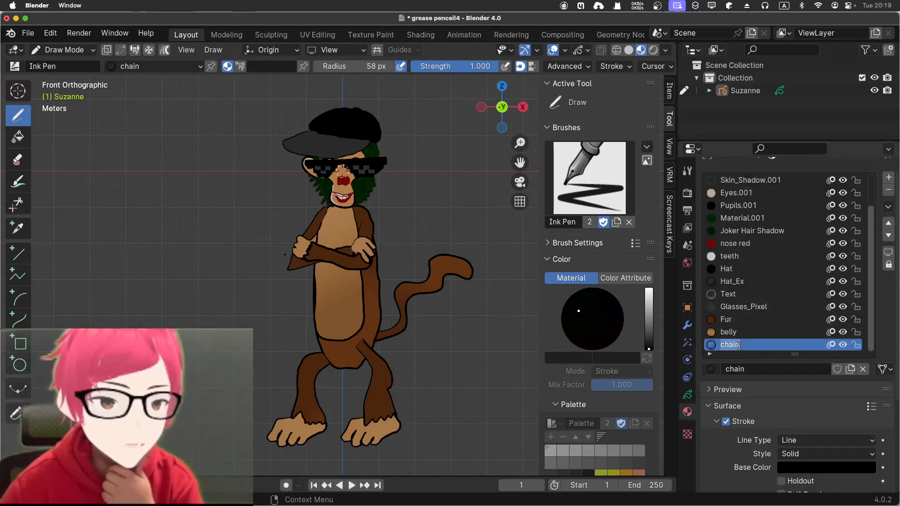
key("Return")
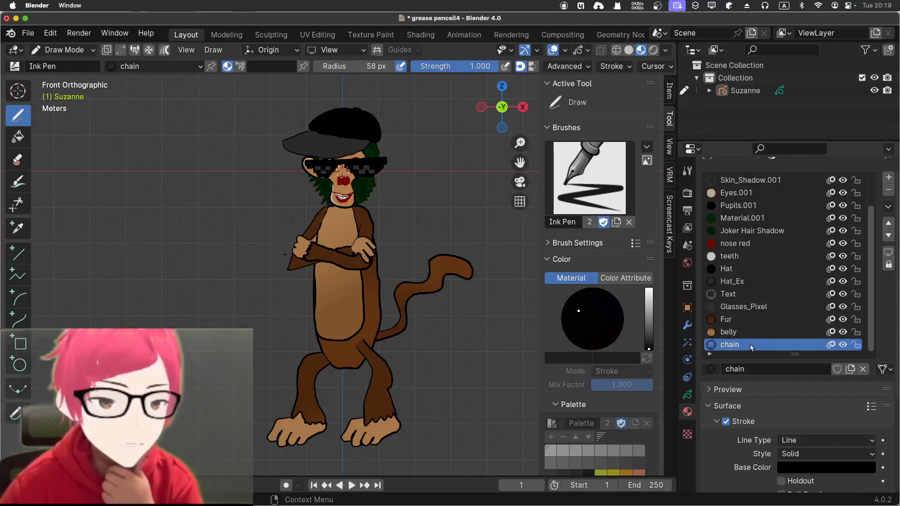
left_click(122, 66)
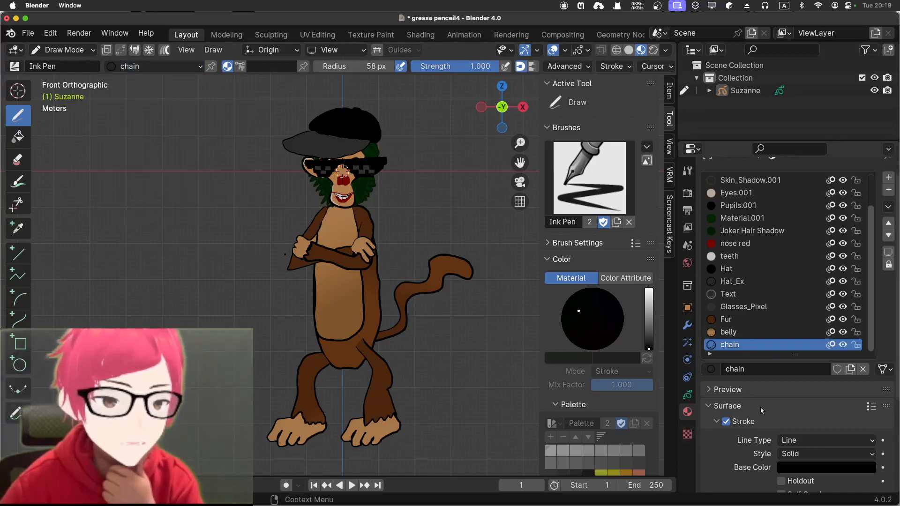
Step: Enable the fill on the chain material and set its fill style to Gradient
scroll(756, 408, "down", 6)
left_click(737, 384)
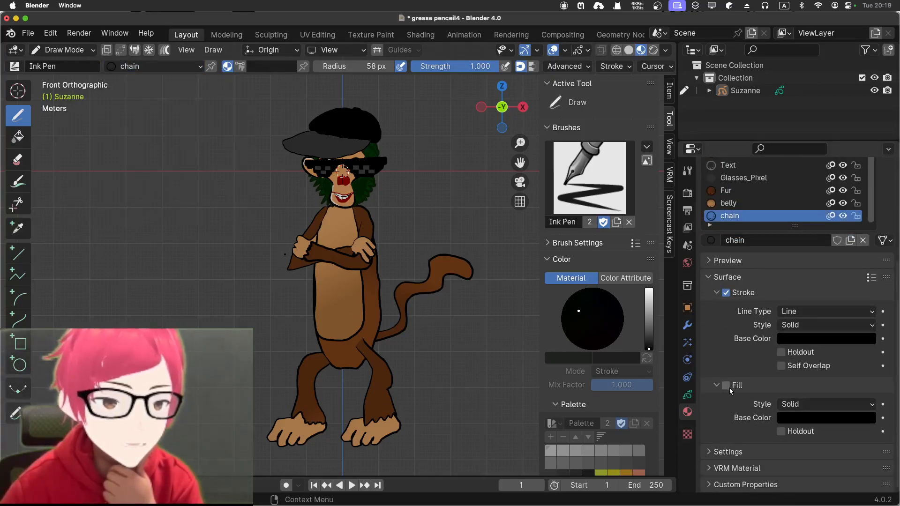
left_click(813, 404)
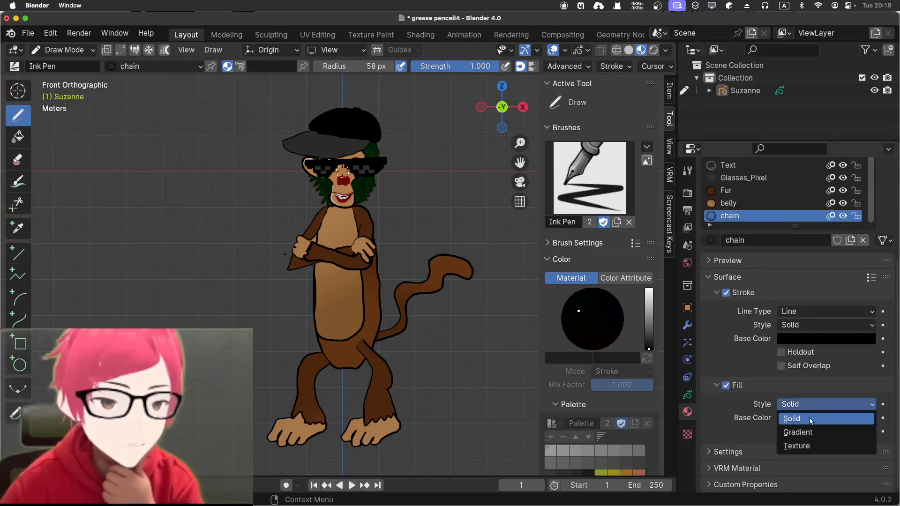
left_click(806, 430)
scroll(798, 403, "down", 5)
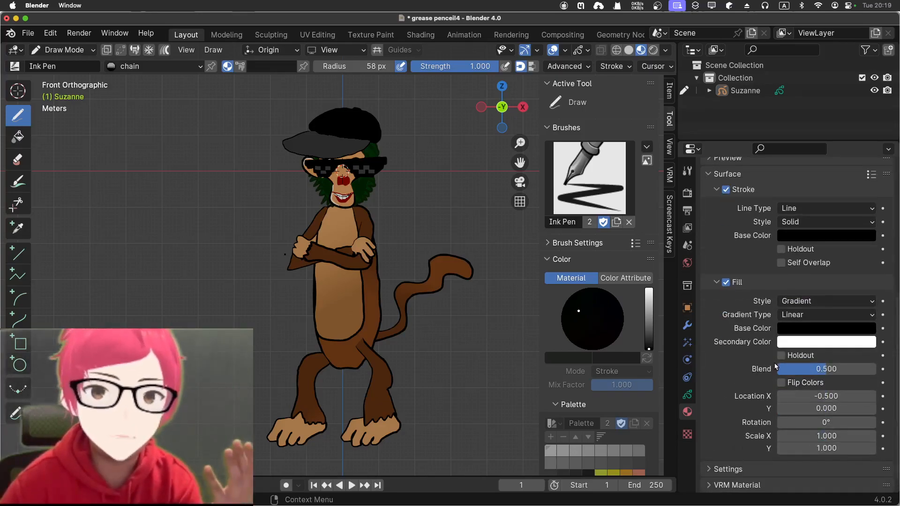
Step: Set the chain fill's gradient base color to a bright golden yellow with hue 0.121, saturation 0.997 and value 1.000
left_click(809, 330)
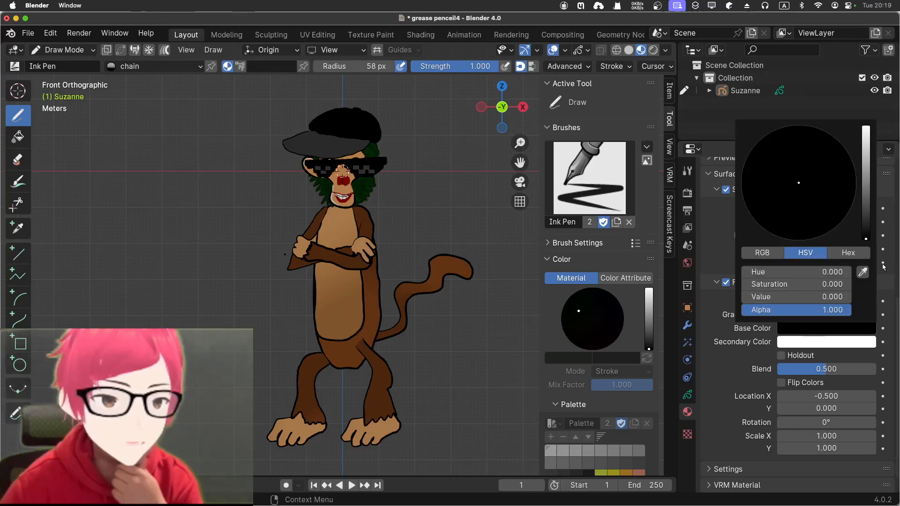
left_click_drag(867, 227, 866, 124)
left_click_drag(766, 221, 759, 213)
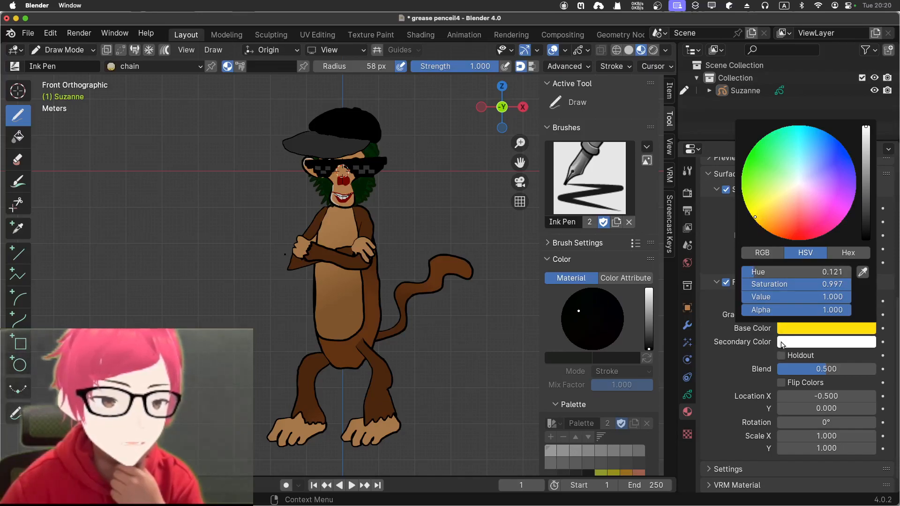
Step: Sample the base yellow into the gradient's secondary color and darken it to hue 0.100, saturation 0.999, value 0.233
left_click(837, 349)
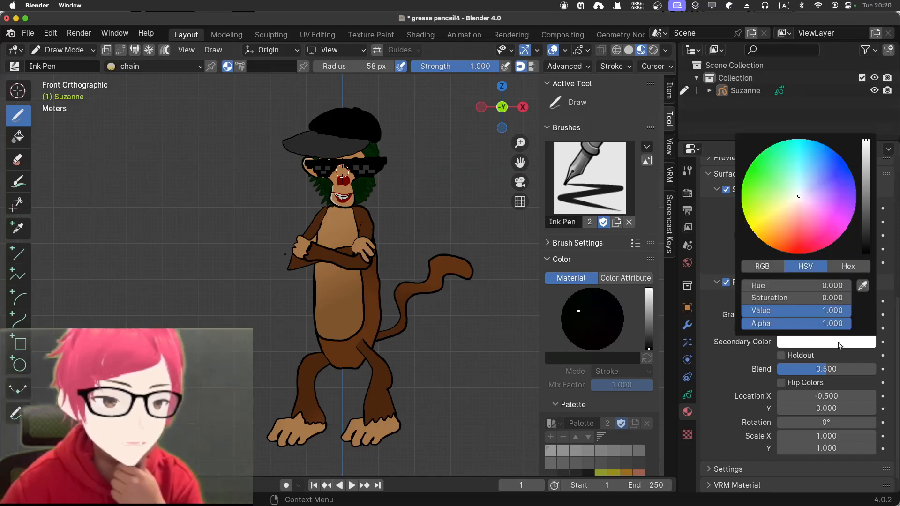
left_click(862, 284)
left_click(851, 327)
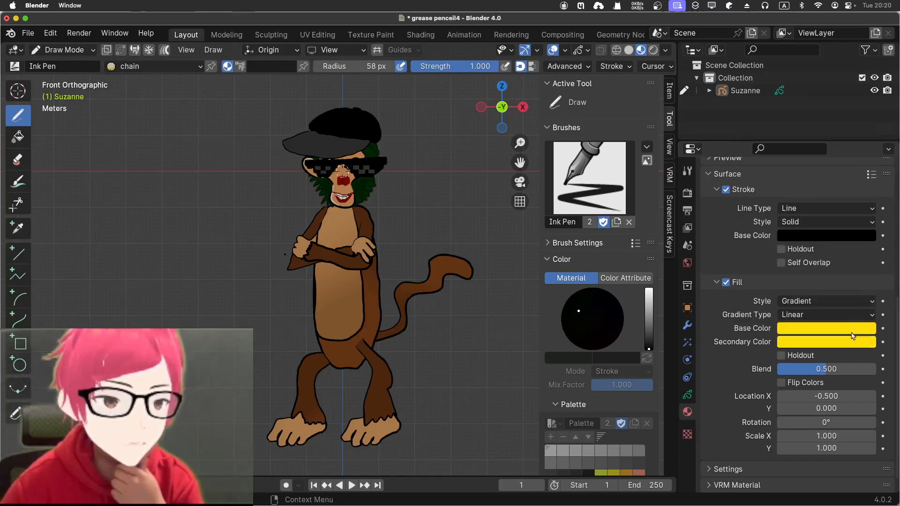
left_click(839, 342)
left_click_drag(867, 168, 865, 190)
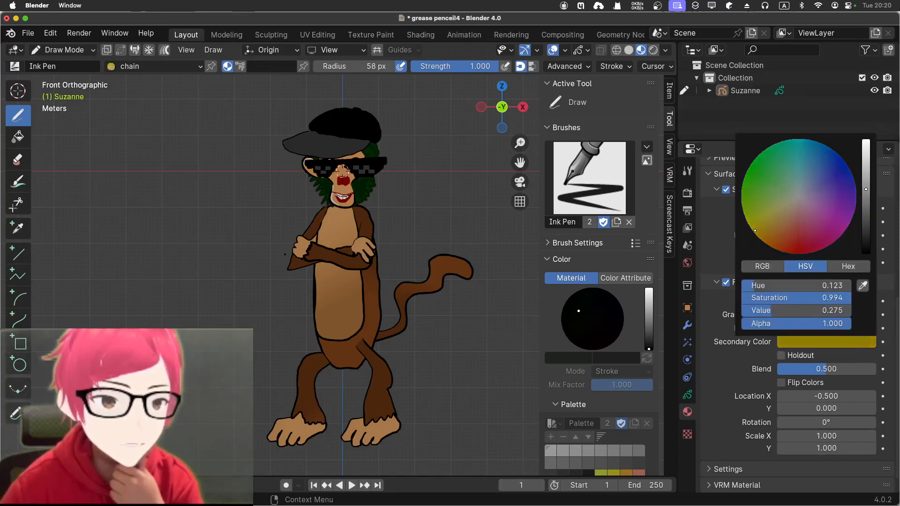
left_click_drag(753, 237, 756, 235)
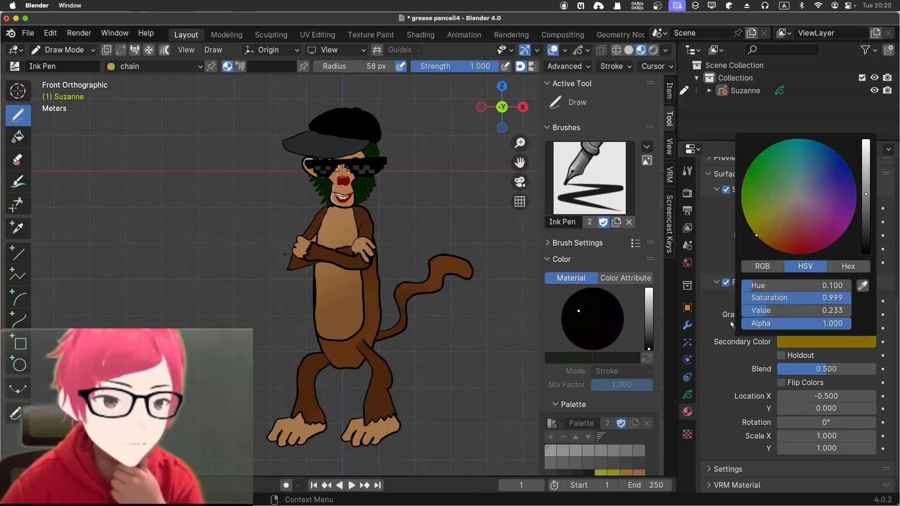
Step: Lighten the chain gradient's base color to a pale yellow with saturation 0.729
left_click(812, 334)
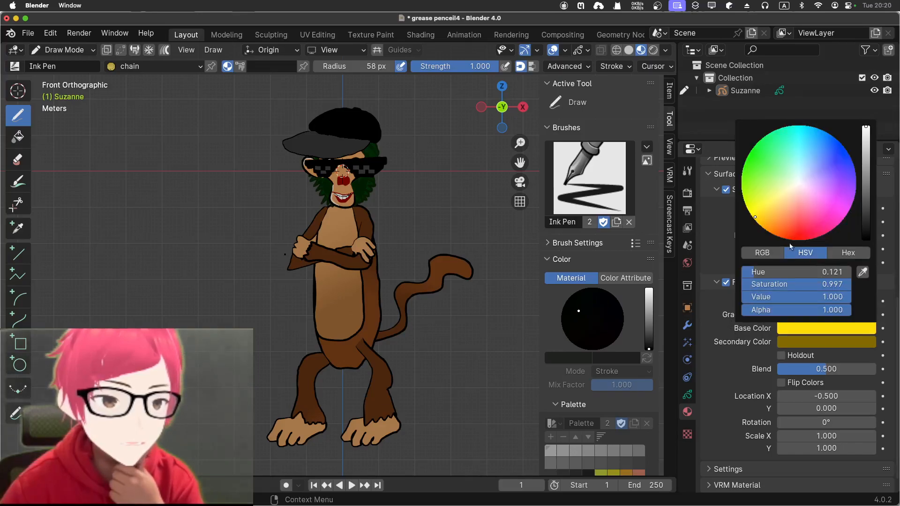
left_click_drag(763, 214, 778, 201)
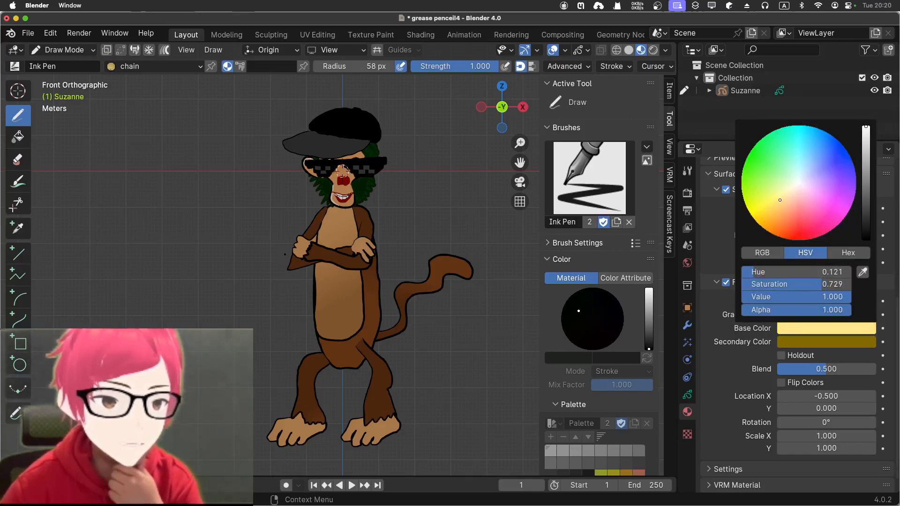
left_click(862, 272)
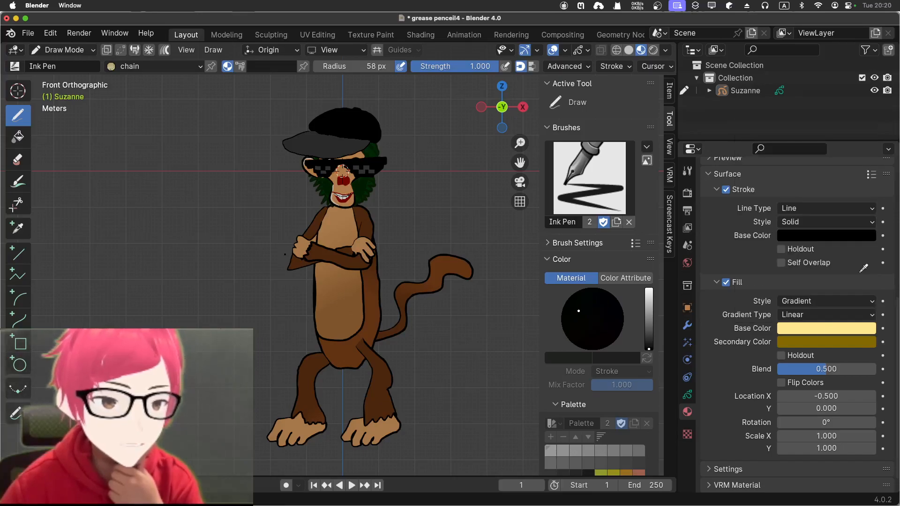
left_click(845, 332)
Step: Copy the pale yellow base into the gradient's secondary color and darken it to a dull olive
left_click(844, 343)
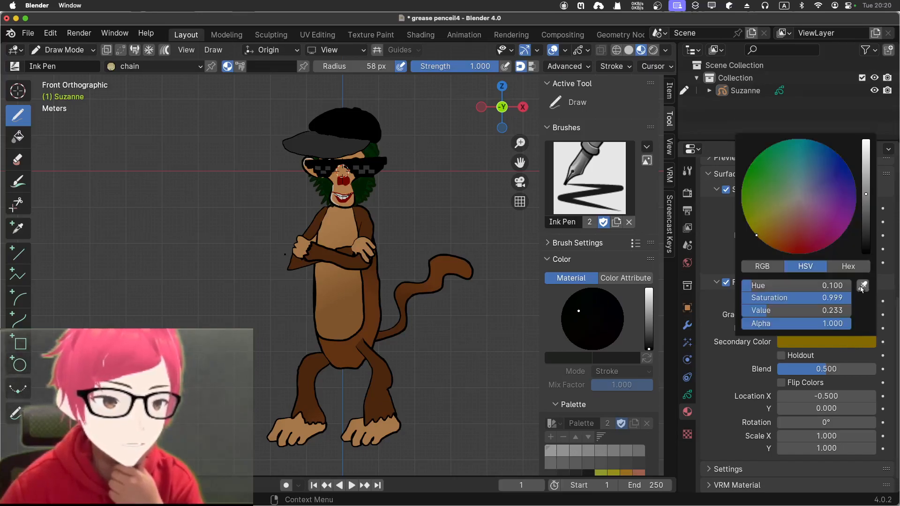
left_click(862, 285)
left_click(850, 328)
left_click(849, 344)
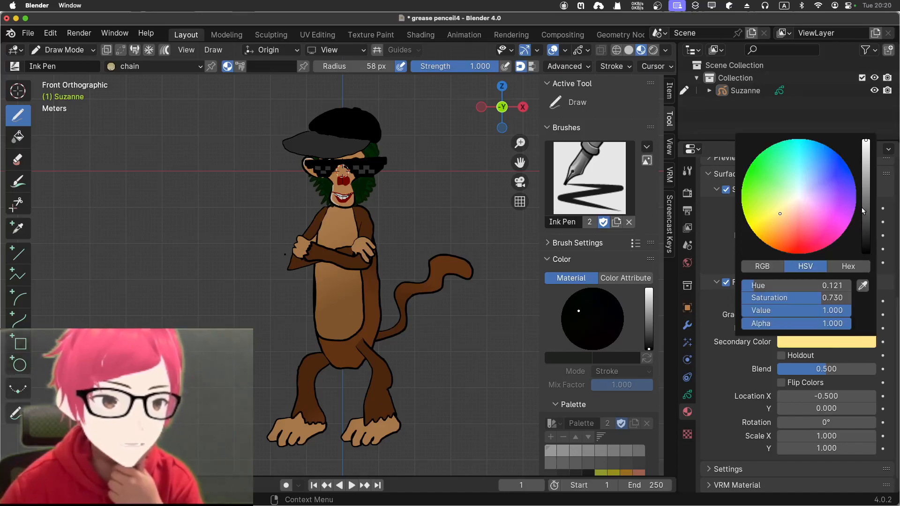
left_click_drag(863, 212, 866, 201)
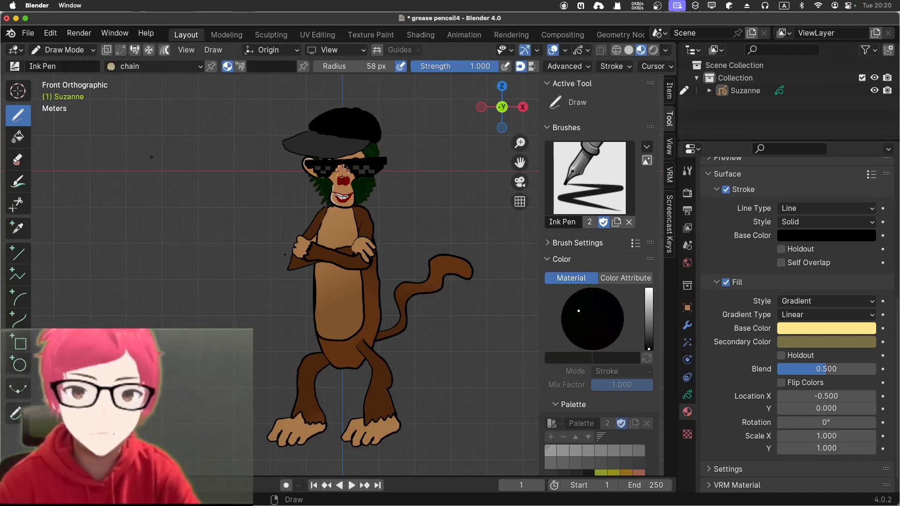
Step: Draw a small filled circle with the chain material in the empty space left of the monkey
left_click(20, 364)
left_click_drag(170, 243, 207, 280)
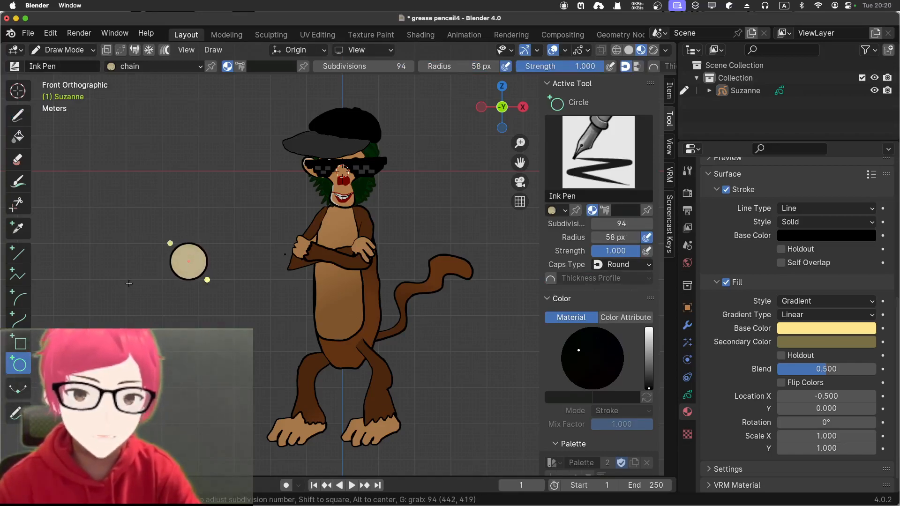
key("Return")
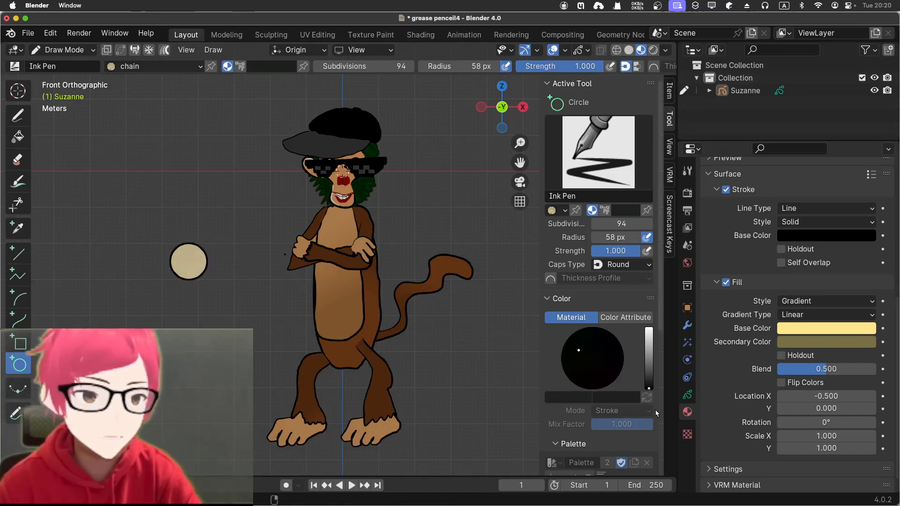
Step: Toggle the chain fill off and on, and shift its gradient base color to light orange with hue 0.088, saturation 0.838
left_click(726, 282)
left_click(725, 282)
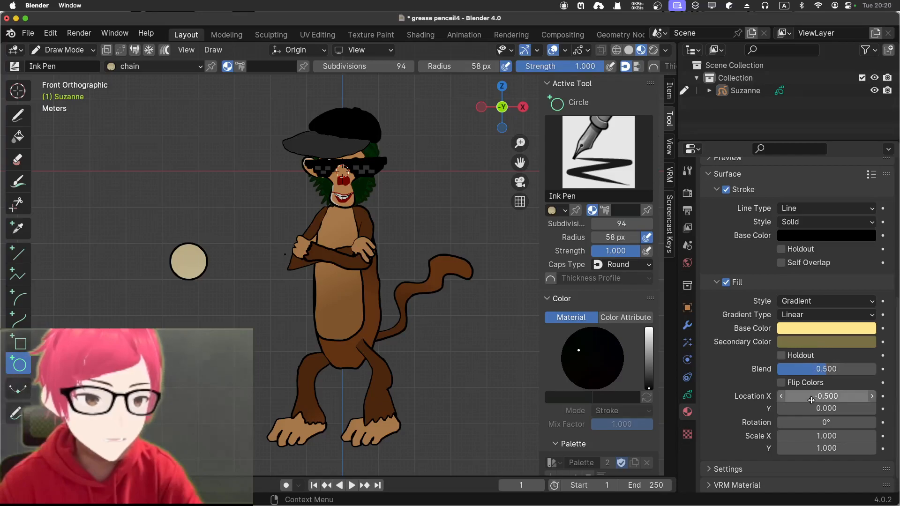
left_click(815, 333)
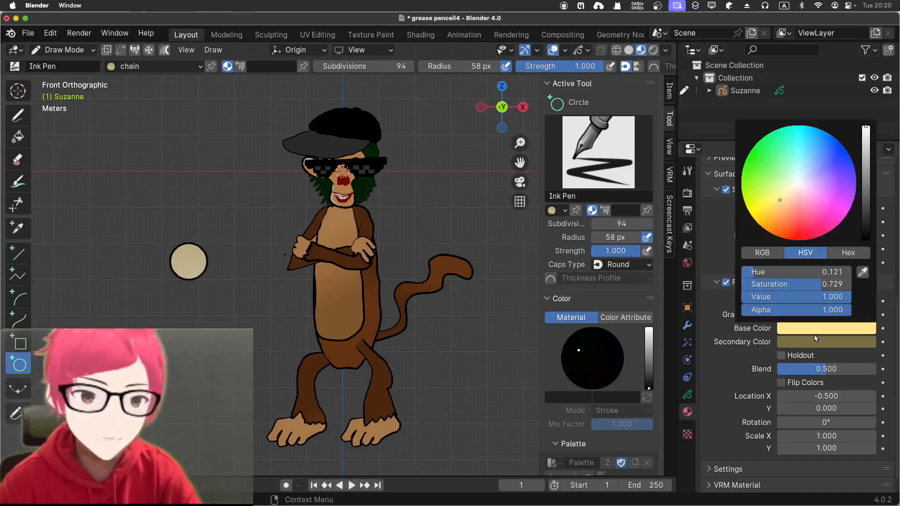
mouse_move(785, 203)
left_mouse_down()
mouse_move(760, 226)
mouse_move(763, 206)
mouse_move(784, 201)
left_mouse_up()
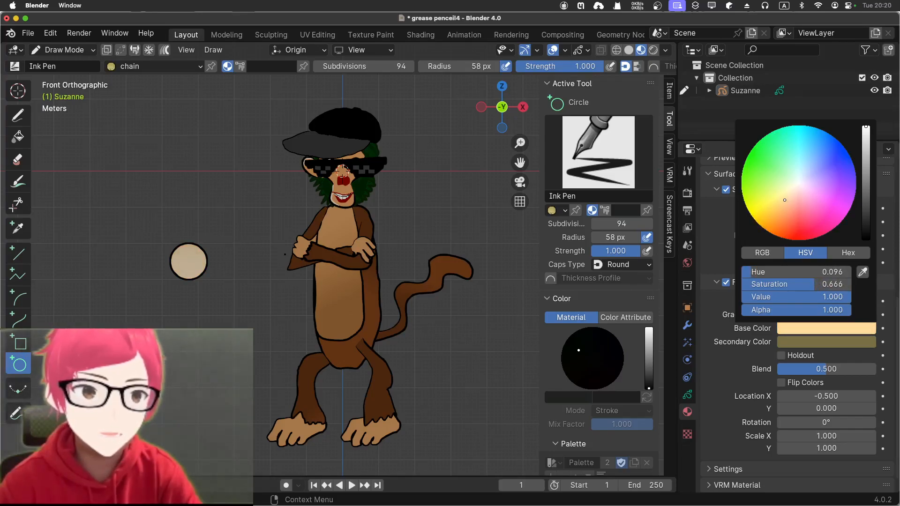
mouse_move(865, 143)
left_mouse_down()
mouse_move(865, 166)
mouse_move(866, 125)
left_mouse_up()
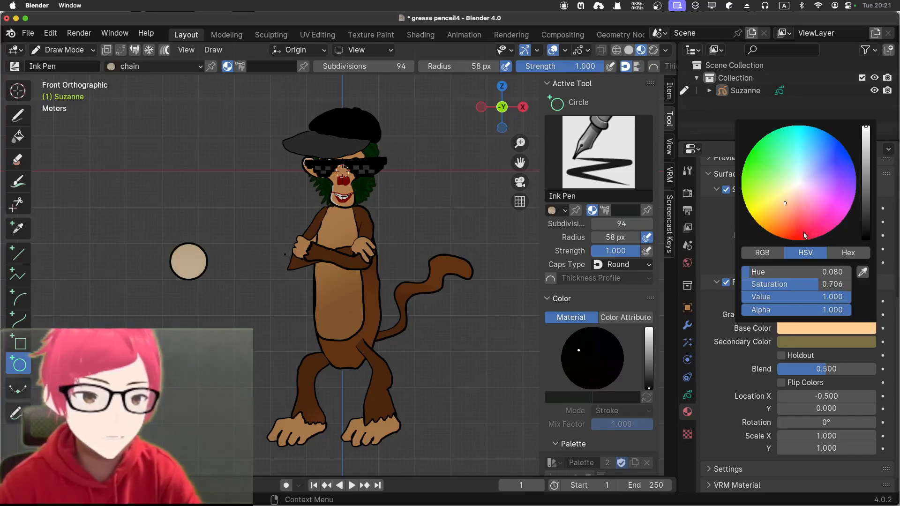
left_click_drag(780, 213, 779, 207)
Step: Set the gradient blend to 0.570 and the secondary color to dark orange-brown with hue 0.024, saturation 1.000, value 0.254
left_click_drag(799, 369, 834, 368)
left_click(826, 328)
left_click_drag(863, 188, 866, 140)
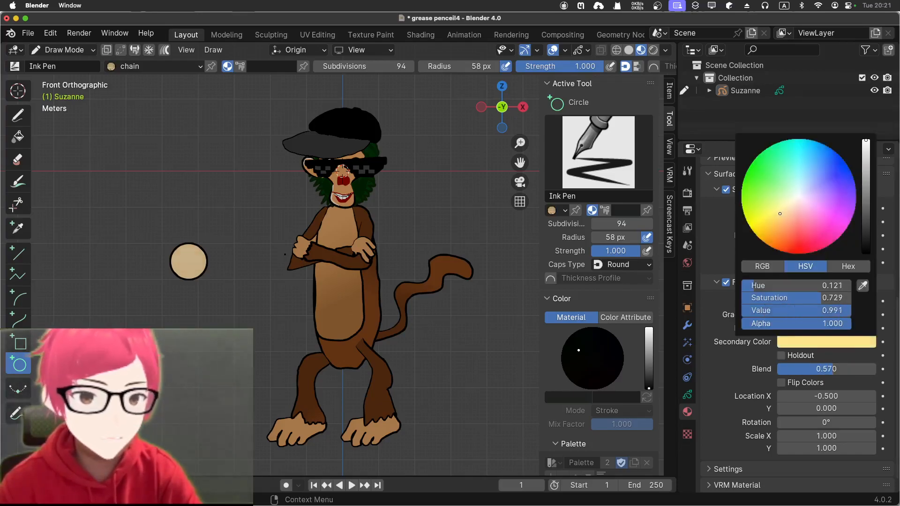
left_click(794, 199)
mouse_move(782, 230)
left_mouse_down()
mouse_move(824, 249)
mouse_move(786, 252)
mouse_move(765, 151)
mouse_move(841, 235)
mouse_move(803, 255)
mouse_move(775, 249)
left_mouse_up()
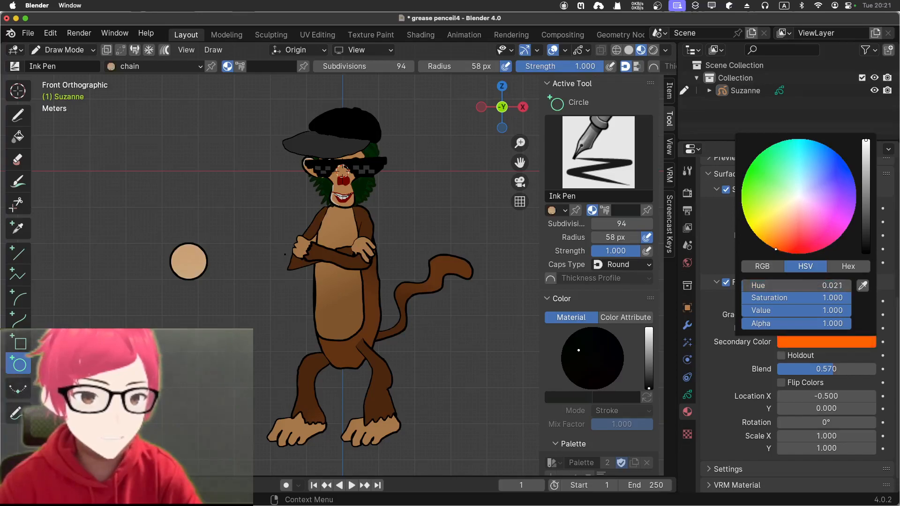
left_click(867, 196)
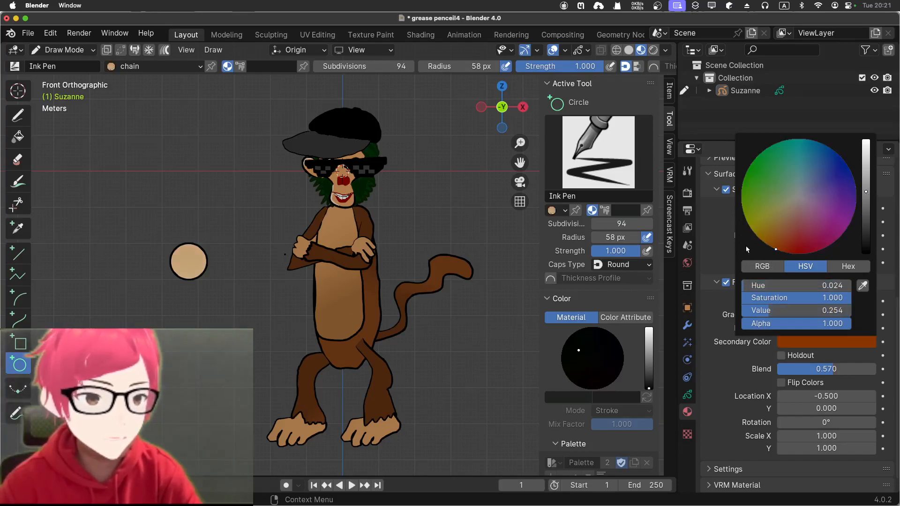
Step: Fine-tune the gradient's base color to a slightly richer golden orange and set the blend to 0.000
left_click(815, 331)
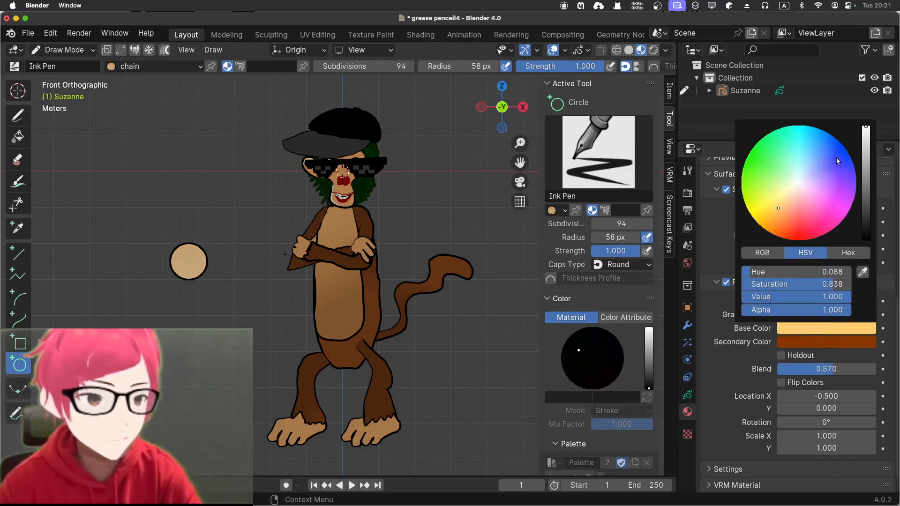
mouse_move(790, 202)
left_mouse_down()
mouse_move(775, 183)
mouse_move(804, 198)
mouse_move(793, 221)
mouse_move(796, 199)
mouse_move(775, 224)
mouse_move(776, 210)
left_mouse_up()
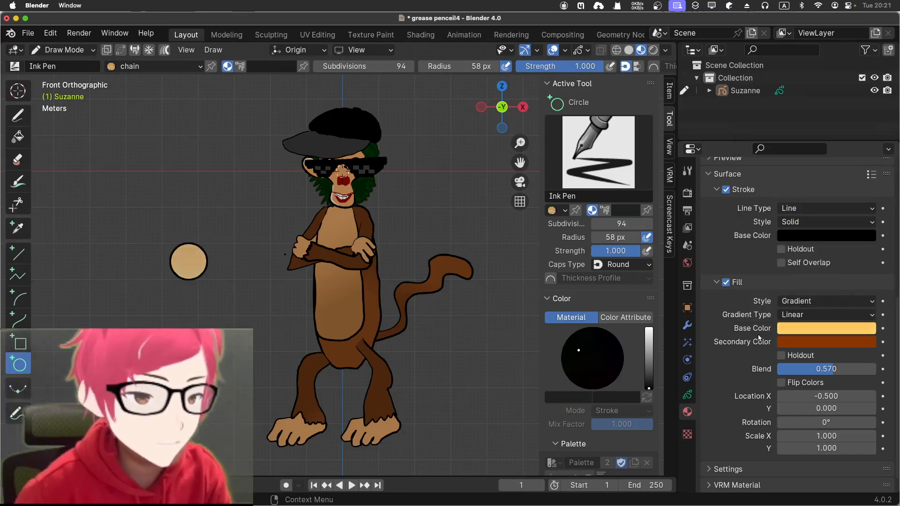
left_click_drag(799, 369, 750, 368)
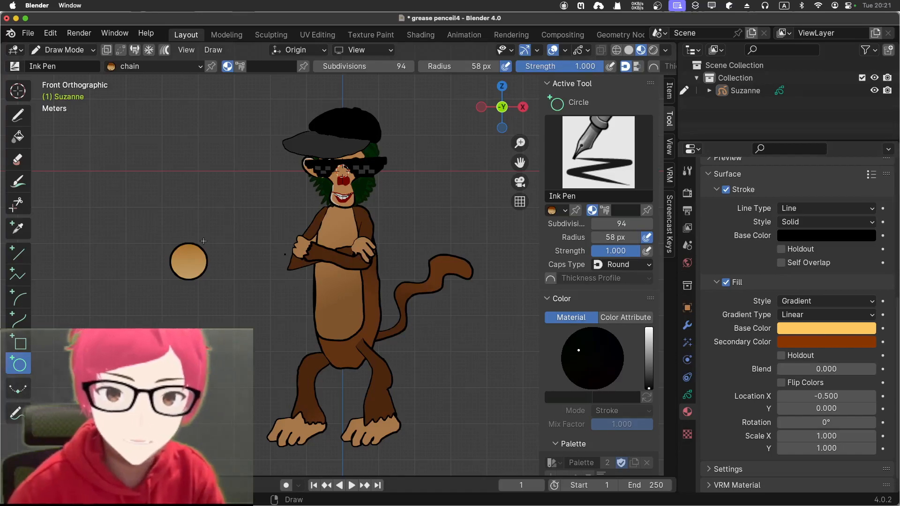
scroll(192, 240, "up", 6)
scroll(192, 240, "left", 8, "shift")
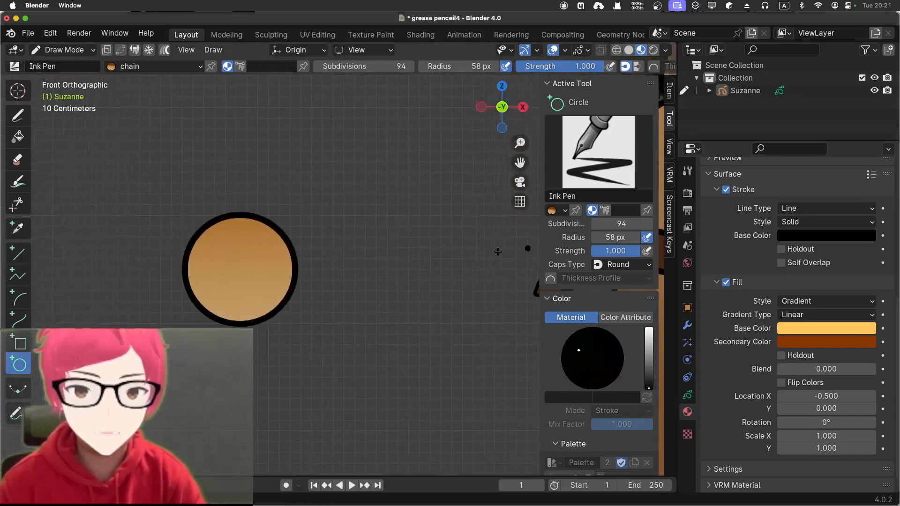
scroll(247, 265, "left", 3, "shift")
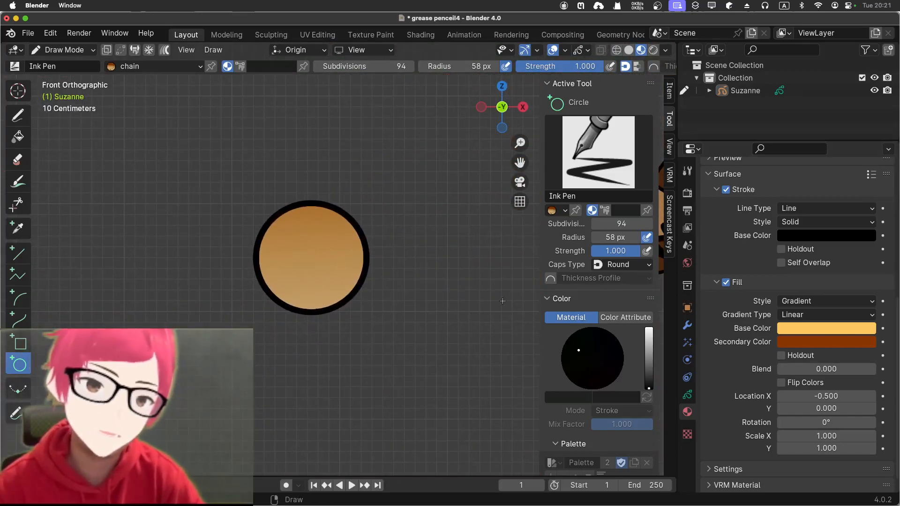
Step: Flip the chain gradient's colors and set its location to X -0.790 and Y 0.000
left_click(781, 383)
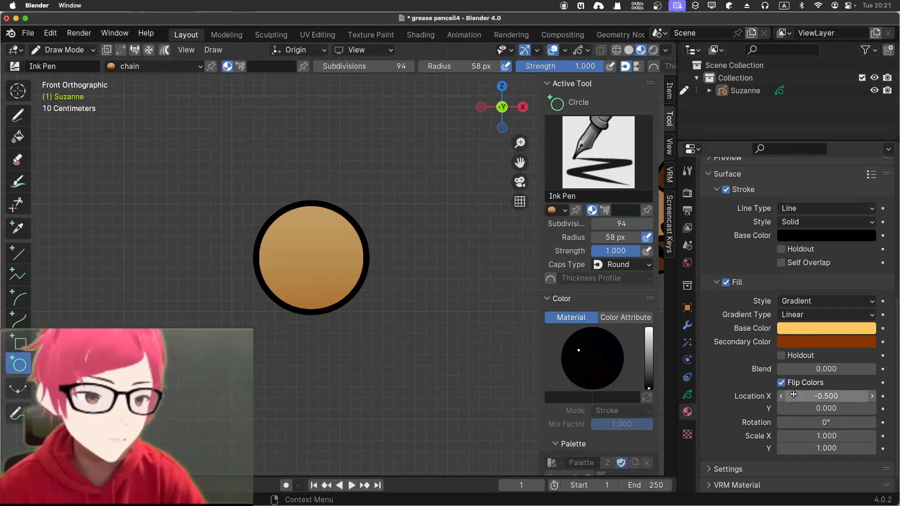
left_click_drag(826, 396, 806, 396)
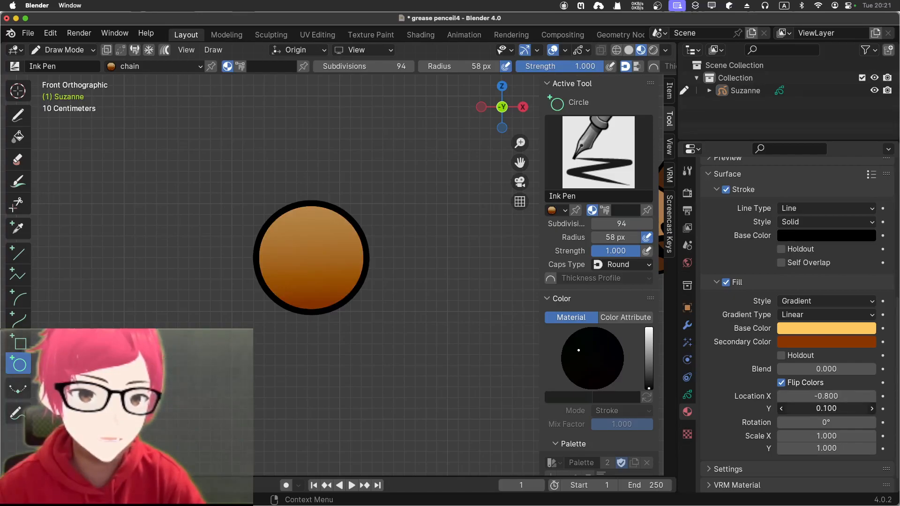
left_click_drag(826, 408, 843, 409)
left_click(826, 409)
type("0")
key("Return")
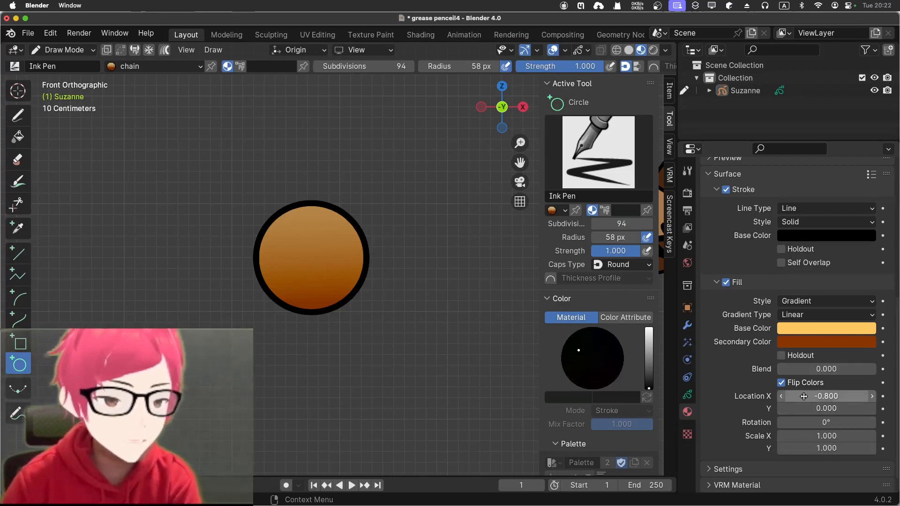
mouse_move(826, 396)
left_mouse_down()
mouse_move(806, 396)
mouse_move(834, 396)
left_mouse_up()
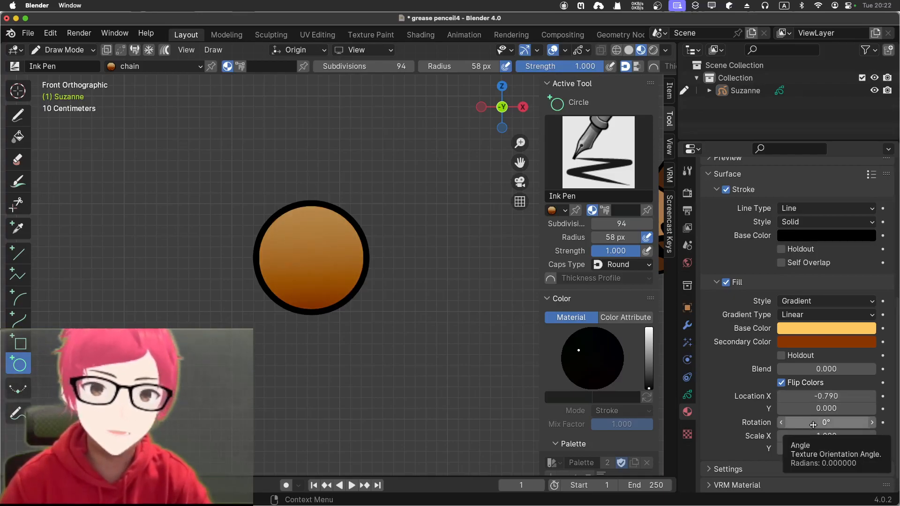
scroll(480, 333, "down", 1)
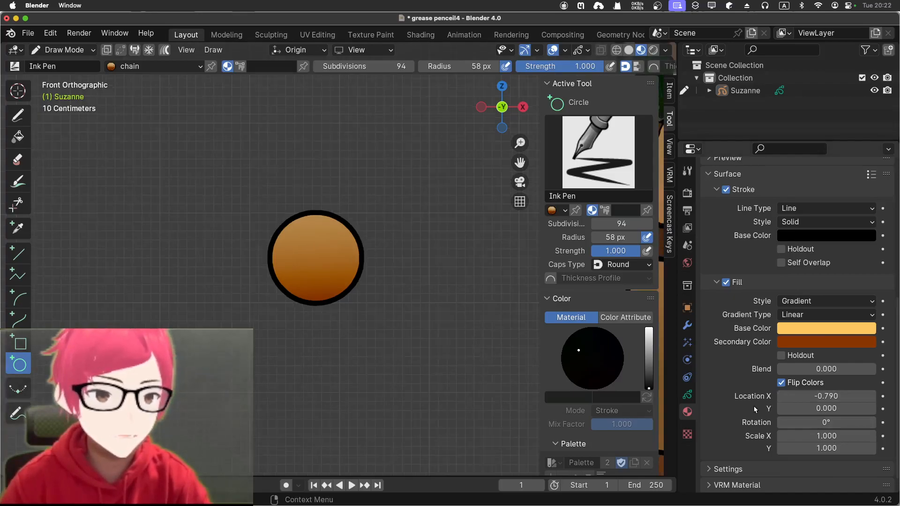
scroll(754, 406, "down", 1)
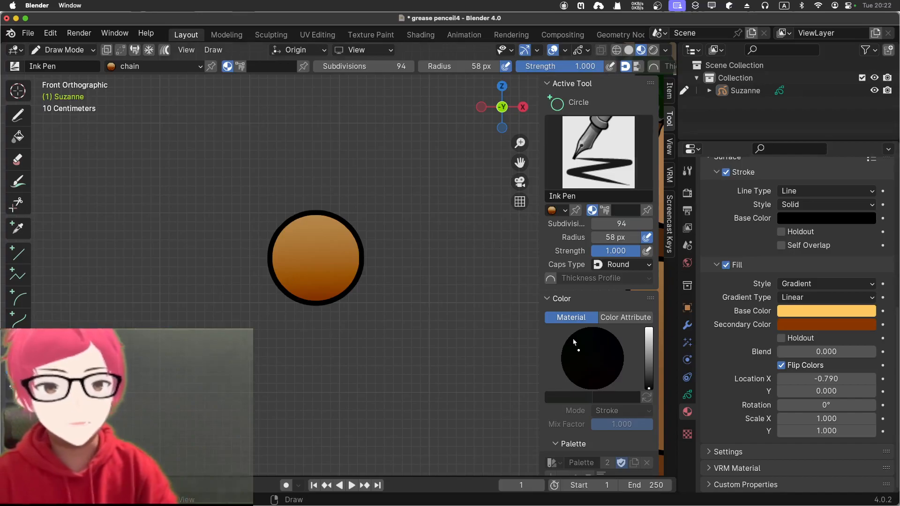
Step: Draw a test rectangle with the chain material beside the circle to try the gradient, and undo it
left_click(20, 345)
left_click_drag(113, 235, 217, 376)
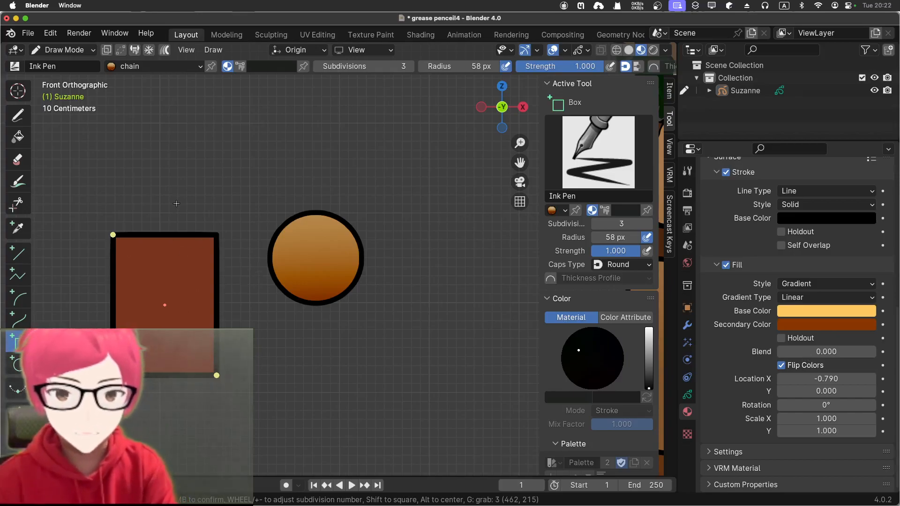
key("Return")
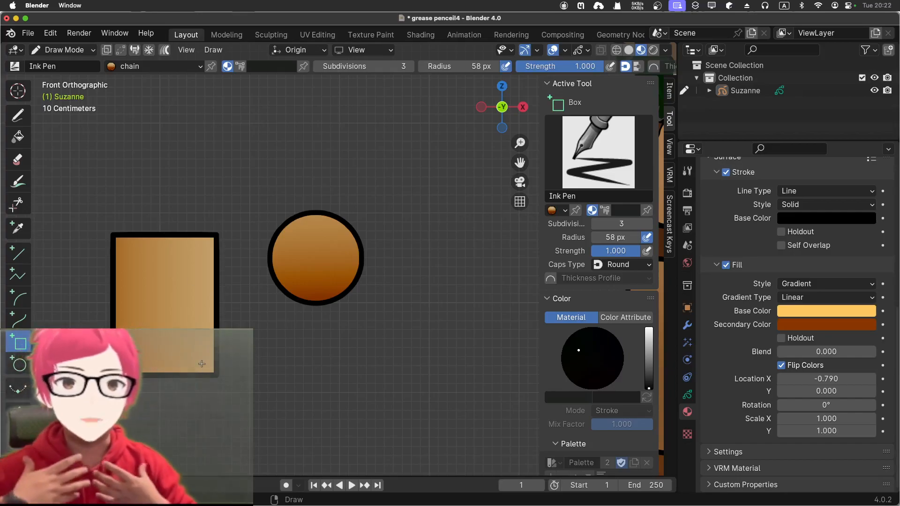
key("super+z")
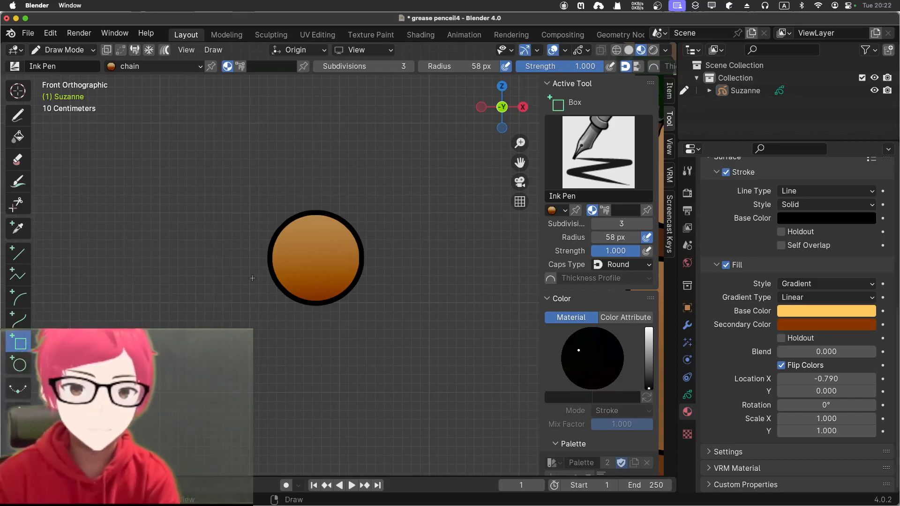
Step: Change the chain material's fill style to Solid and shift its base color to a deeper golden yellow
scroll(217, 226, "down", 5)
scroll(216, 226, "down", 2)
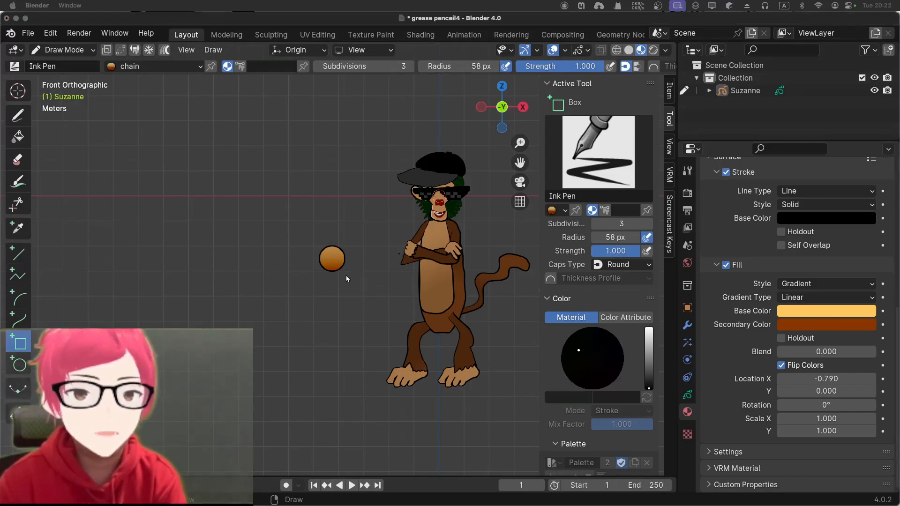
scroll(337, 260, "up", 5)
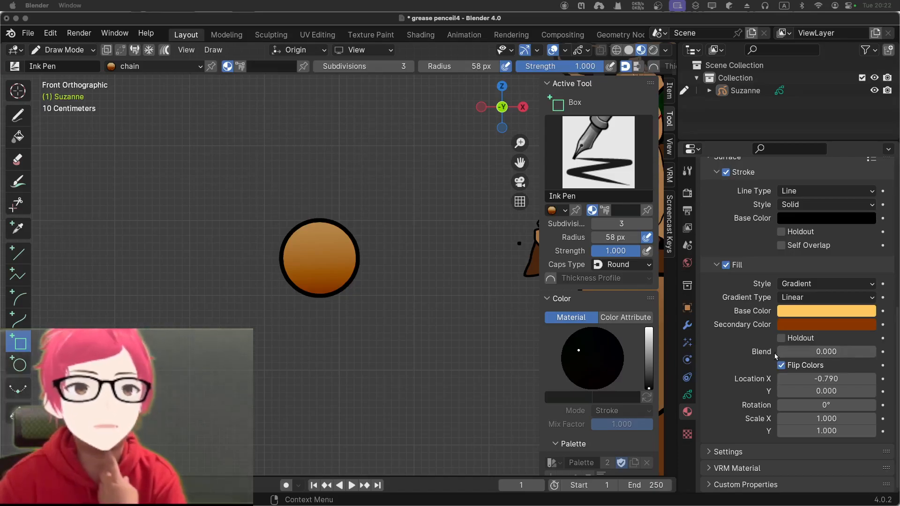
left_click(791, 284)
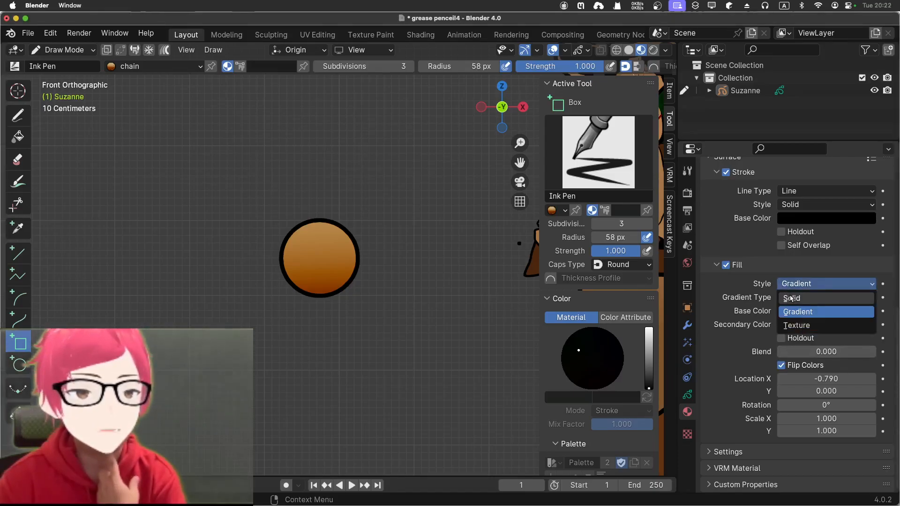
left_click(791, 298)
left_click(797, 420)
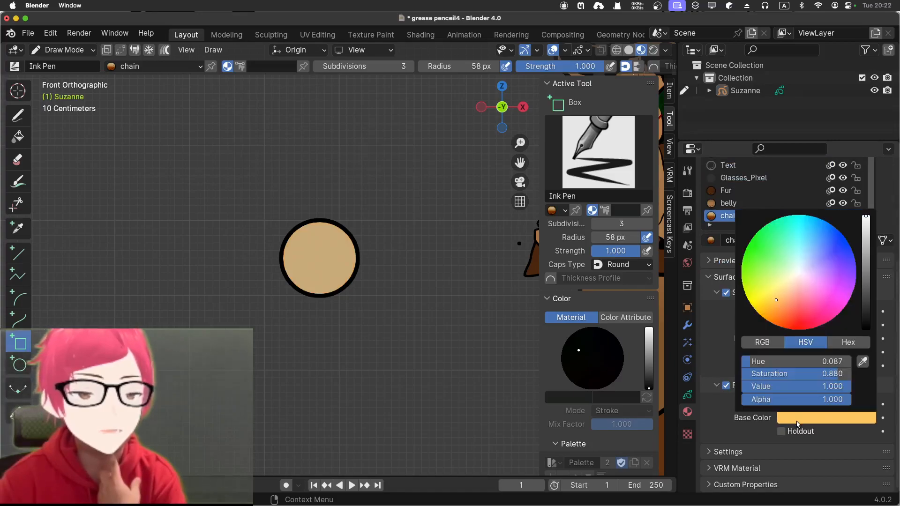
mouse_move(775, 302)
left_mouse_down()
mouse_move(786, 293)
mouse_move(783, 312)
left_mouse_up()
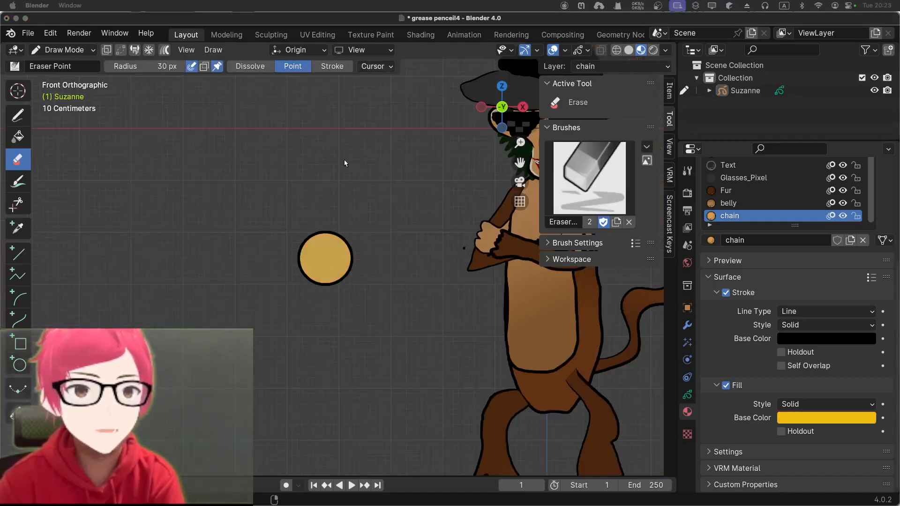
Step: Erase the whole gold circle beside the monkey with the Eraser Point brush
left_click(277, 238)
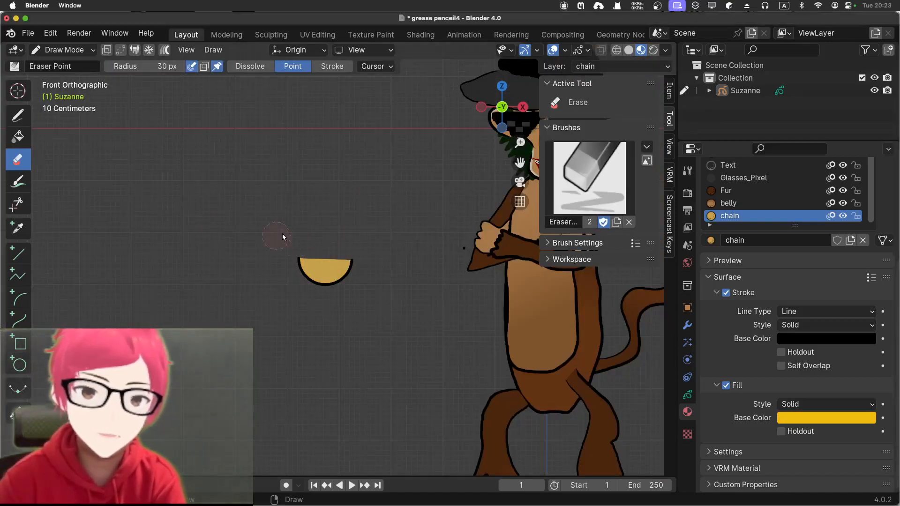
mouse_move(324, 257)
left_mouse_down()
mouse_move(323, 279)
mouse_move(293, 284)
left_mouse_up()
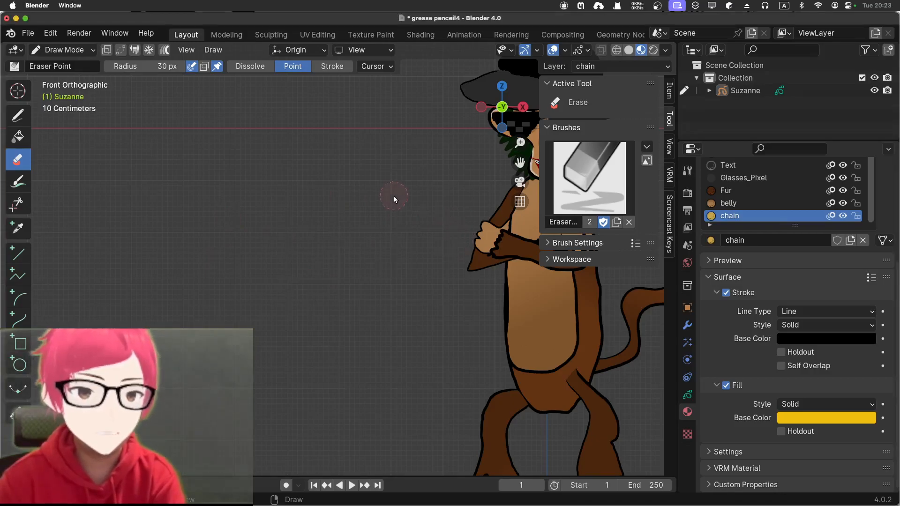
scroll(394, 196, "down", 4)
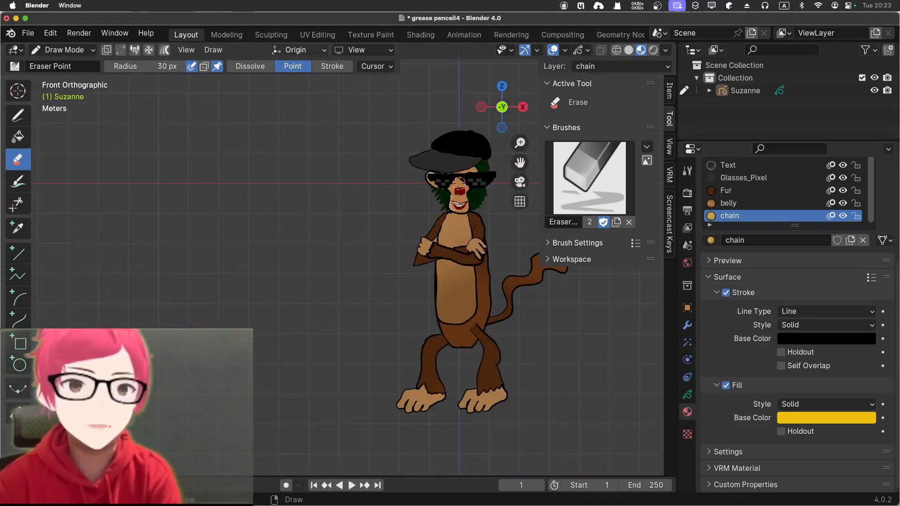
left_click(255, 248)
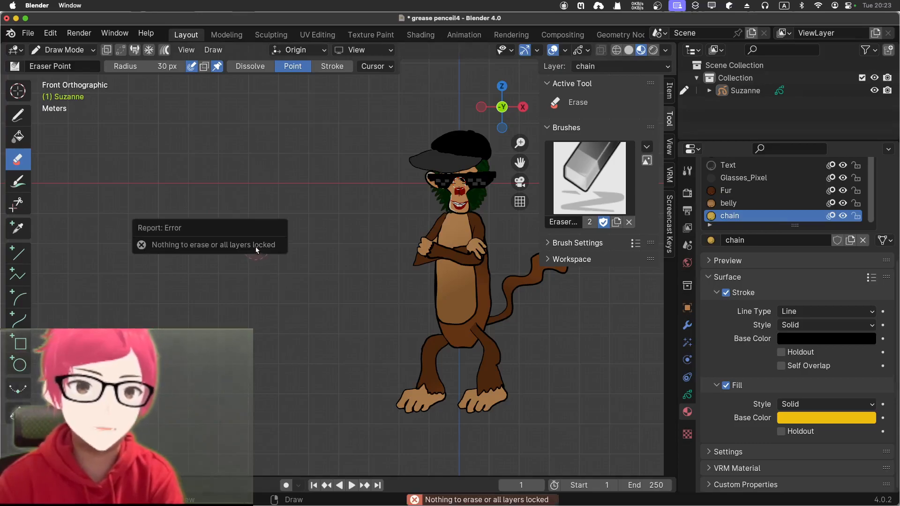
left_click(163, 164)
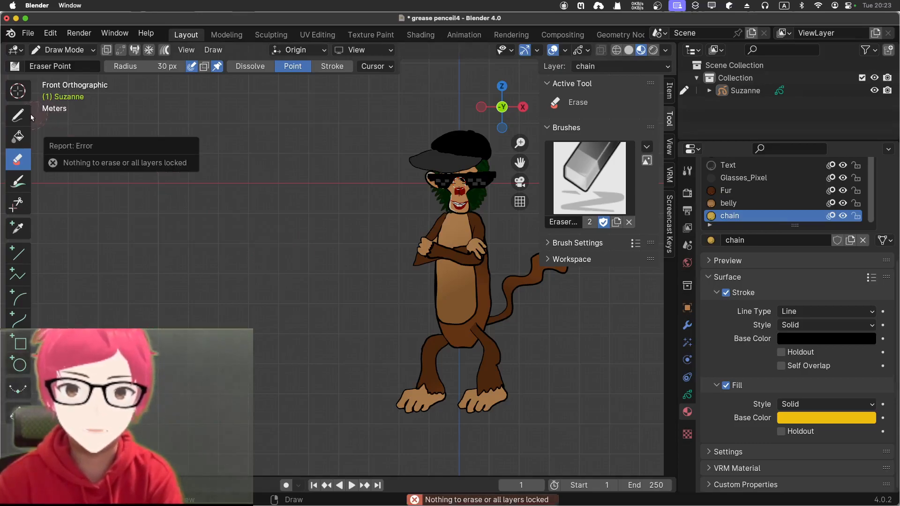
Step: Draw a freehand gold oval chain link beside the monkey with the Ink Pen and the chain material
left_click(17, 114)
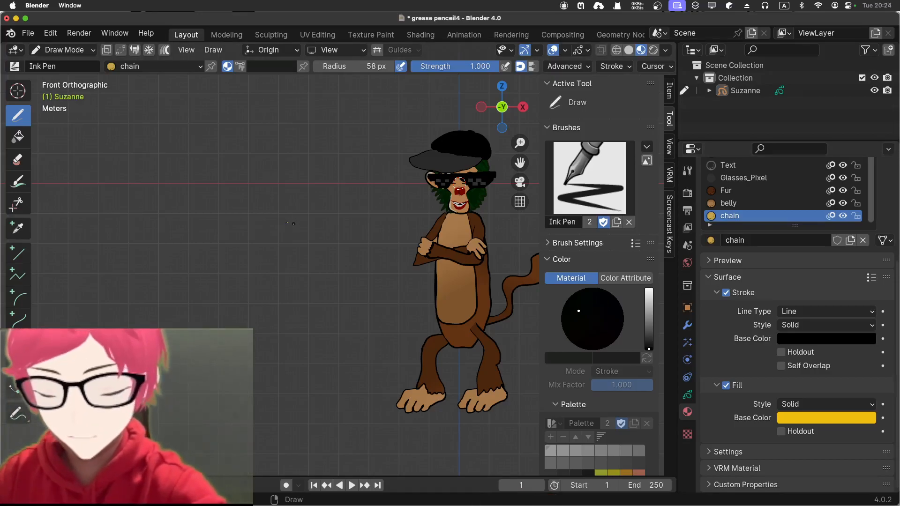
mouse_move(287, 223)
left_mouse_down()
mouse_move(278, 252)
mouse_move(286, 255)
mouse_move(302, 224)
left_mouse_up()
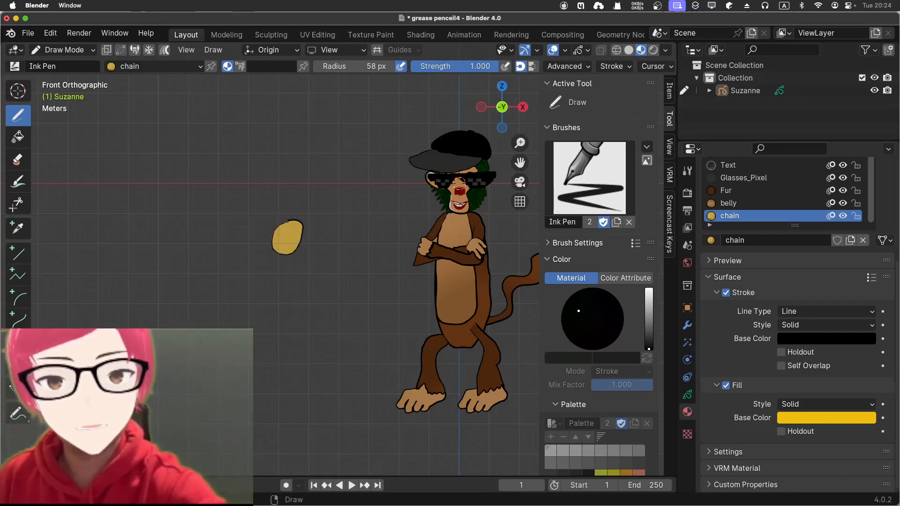
left_click_drag(288, 221, 284, 219)
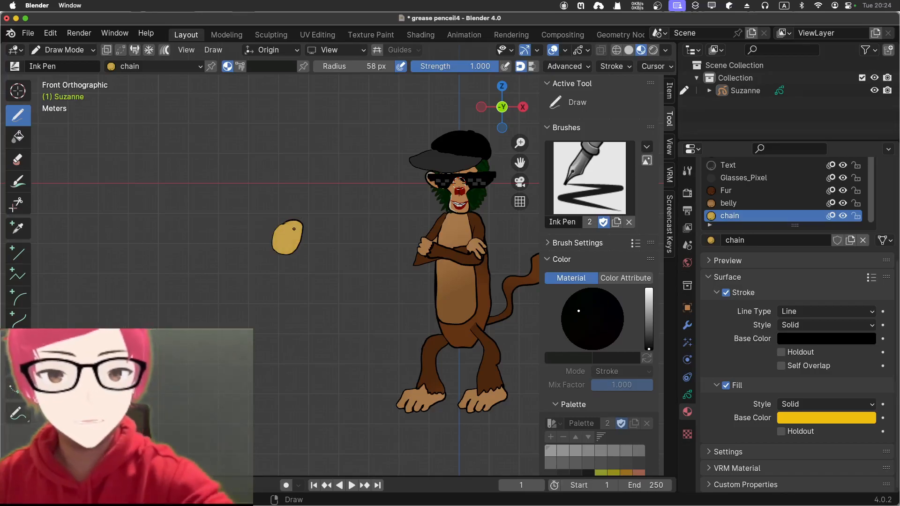
Step: Try enabling Holdout on the chain stroke and drawing an inner loop in the link, and undo the loop
left_click(781, 352)
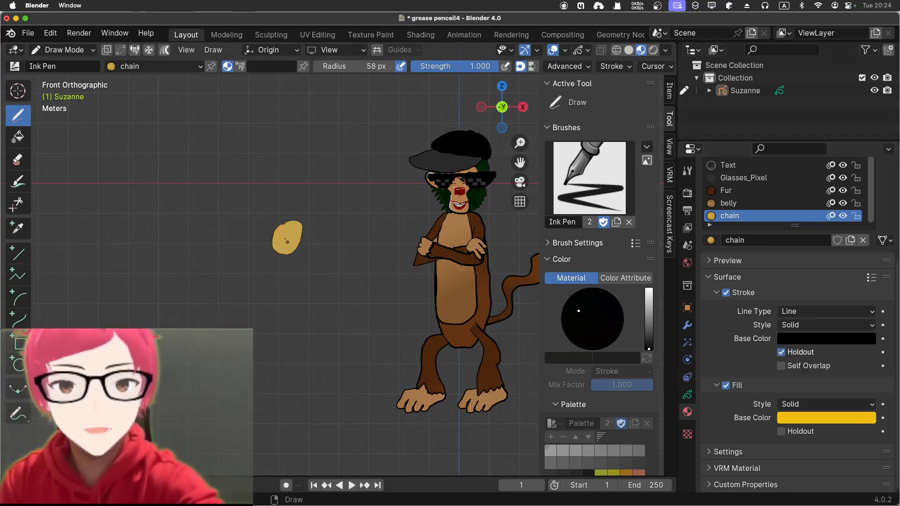
left_click_drag(280, 247, 296, 226)
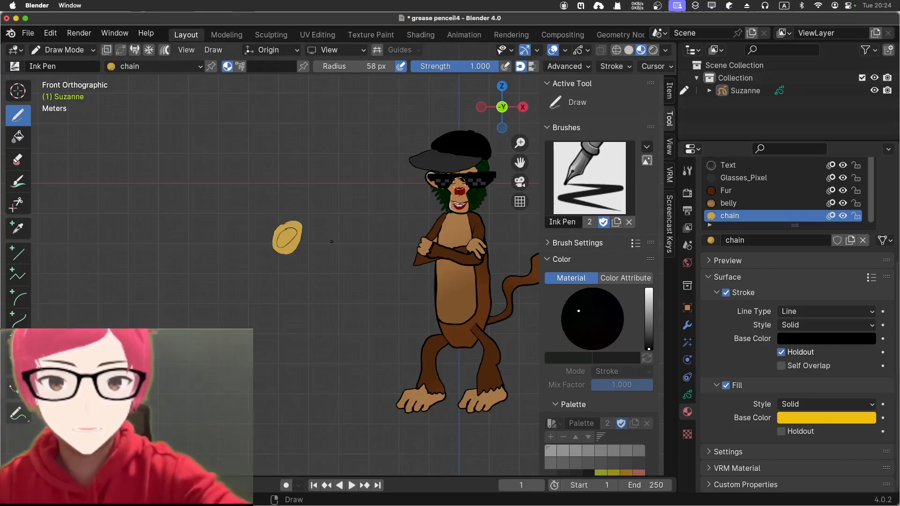
key("super+z")
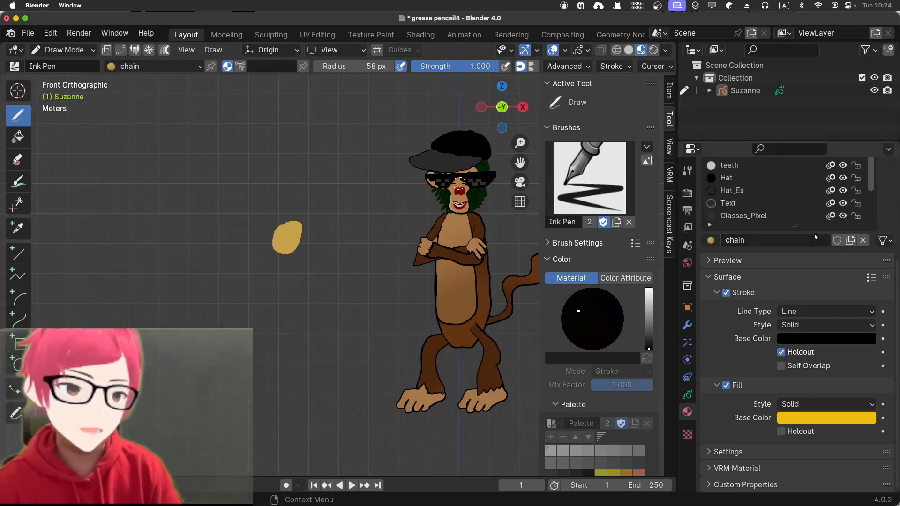
Step: Add a new material slot to Suzanne with a new material named holdout chain
scroll(889, 201, "up", 5)
scroll(889, 201, "up", 2)
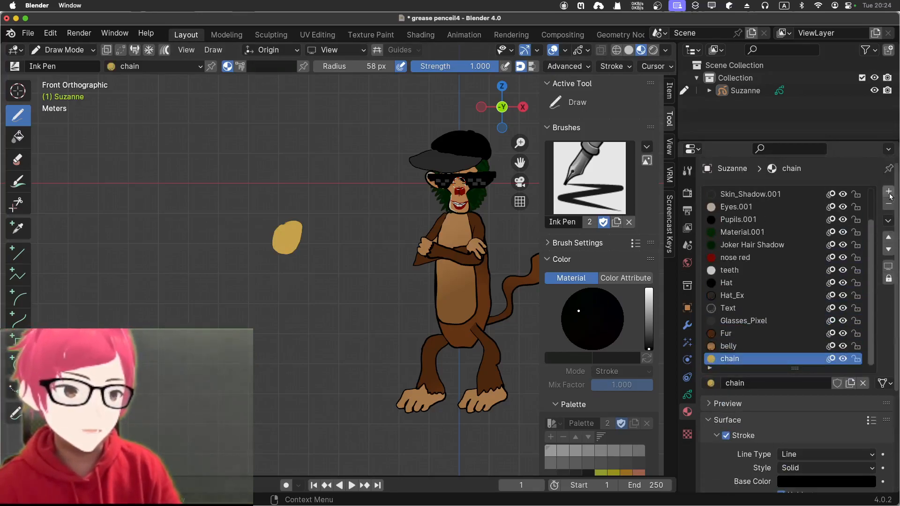
left_click(889, 192)
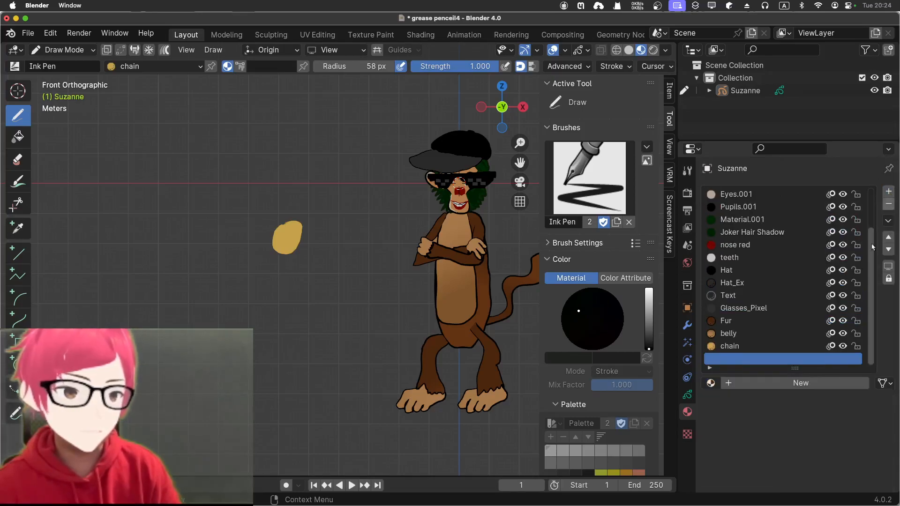
left_click(788, 383)
double_click(782, 383)
type("hold")
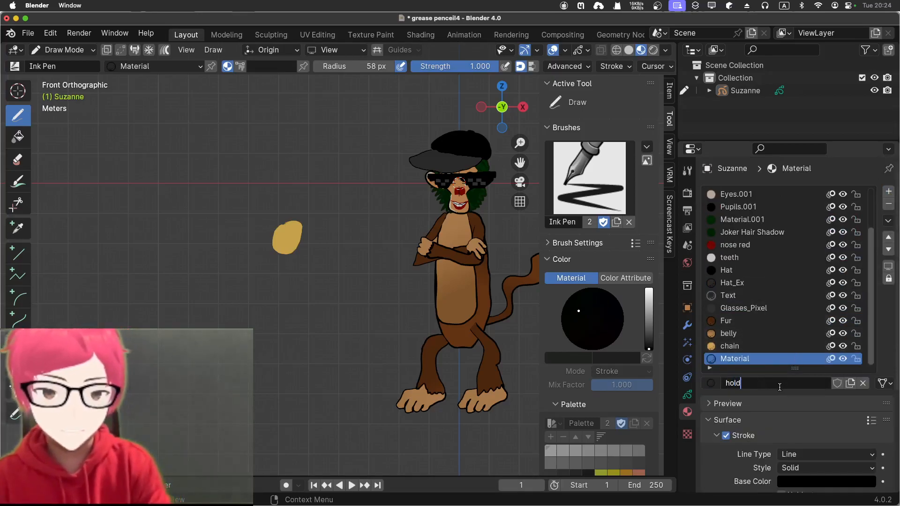
type("out chain")
key("Return")
Step: Enable the holdout chain material's fill, and turn on Holdout for both its fill and its stroke
scroll(818, 437, "down", 3)
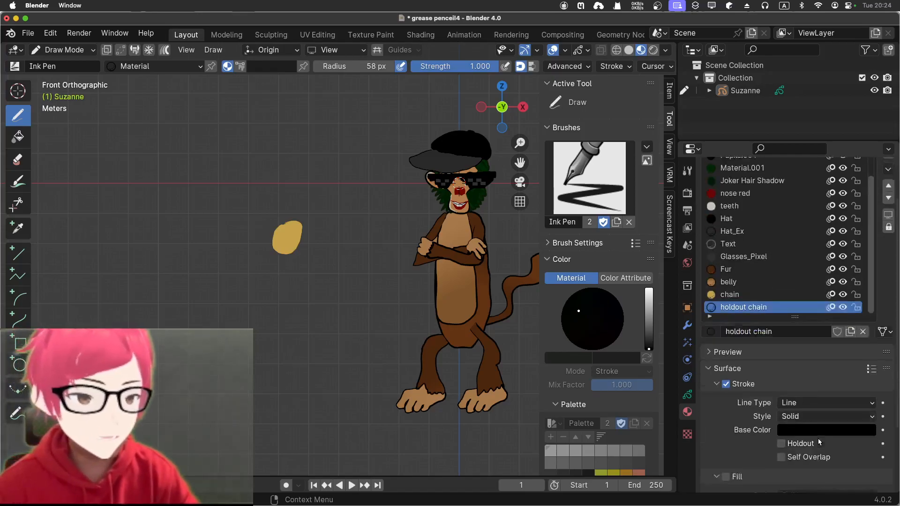
scroll(817, 438, "down", 2)
scroll(773, 407, "down", 2)
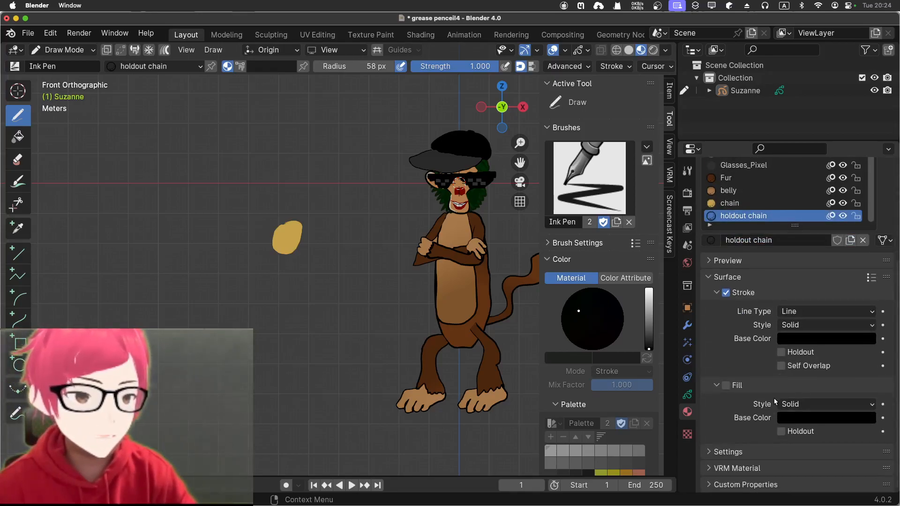
left_click(726, 386)
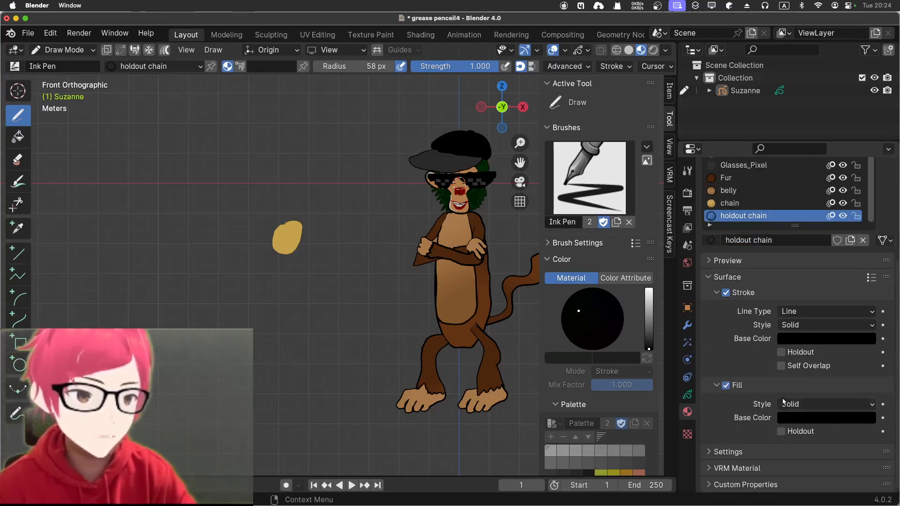
left_click(781, 431)
left_click(782, 353)
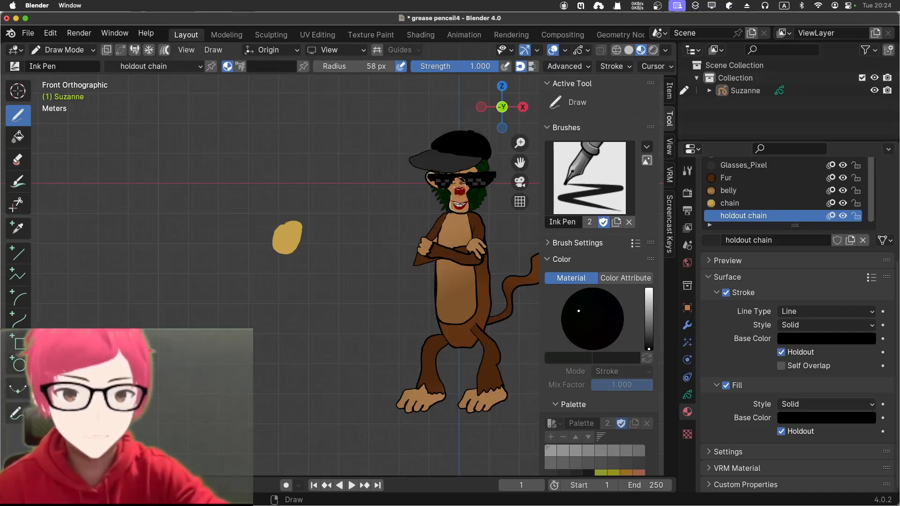
Step: Draw a small loop that cuts a hole in the gold link, and turn off stroke Holdout for the holdout chain and chain materials
left_click_drag(283, 234, 289, 241)
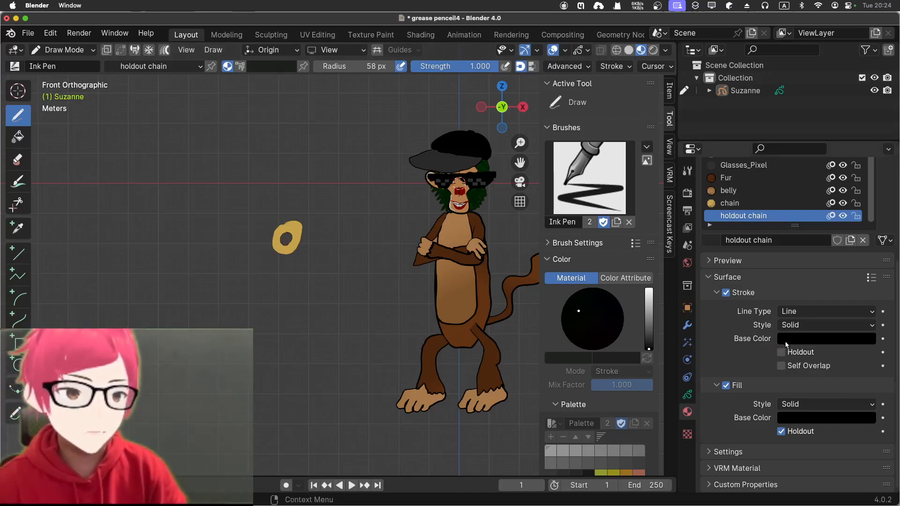
scroll(341, 261, "up", 4)
scroll(219, 191, "up", 3)
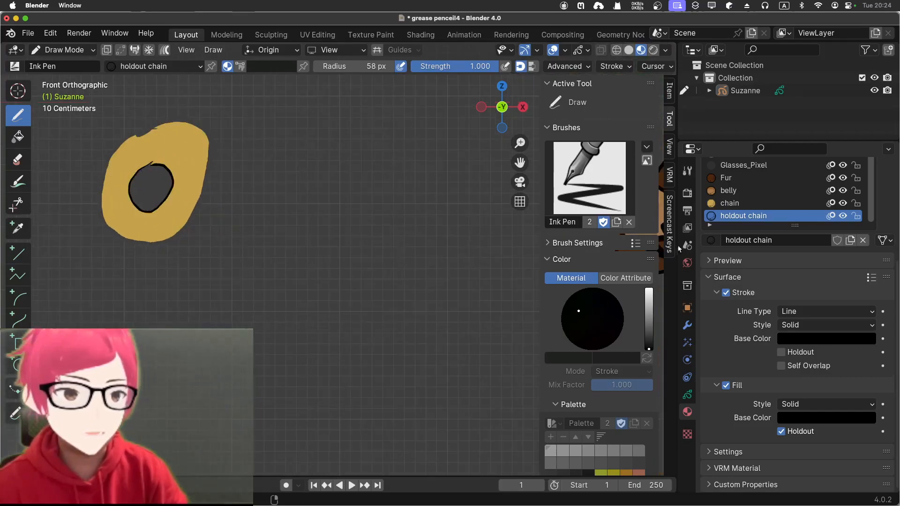
left_click(786, 204)
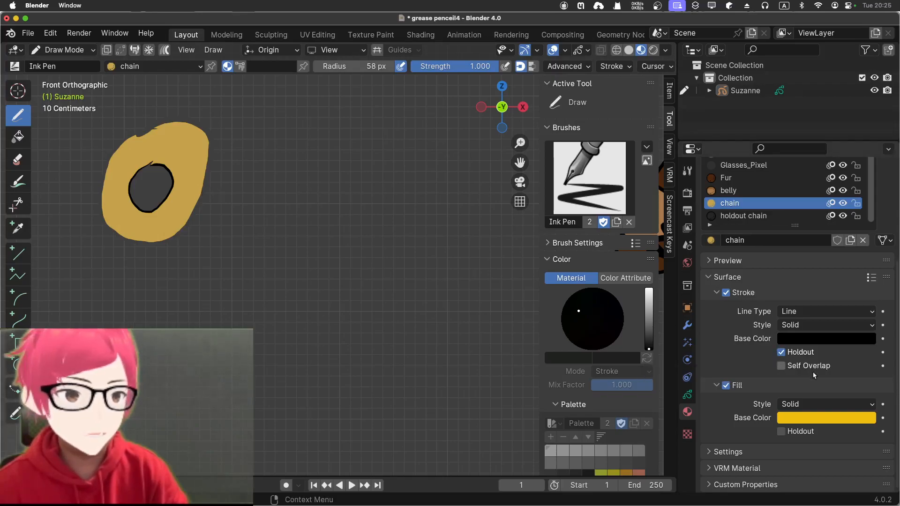
left_click(781, 352)
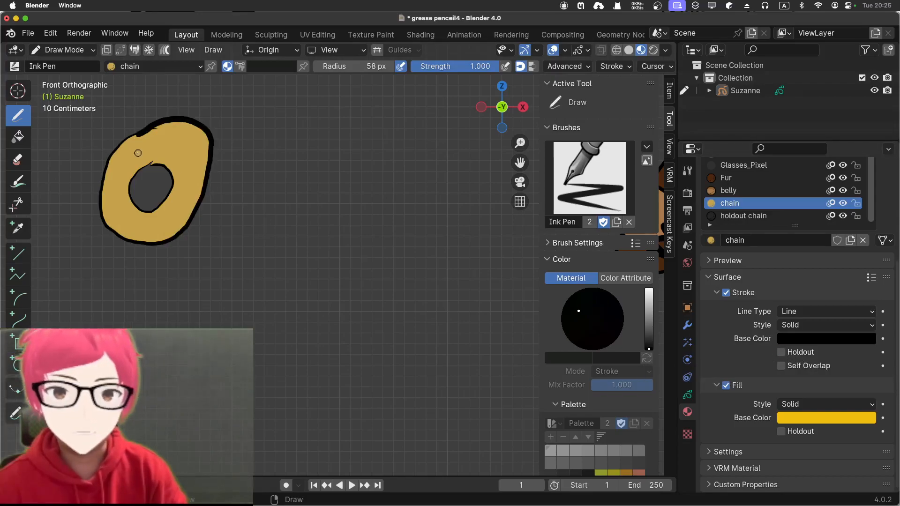
scroll(126, 162, "down", 3)
scroll(126, 162, "down", 1)
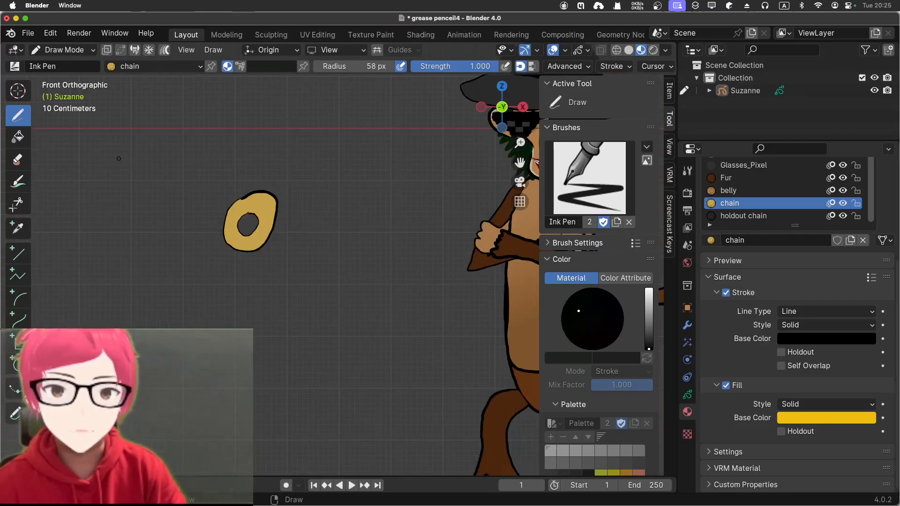
Step: Show Suzanne's layer list with the chain layer active, and switch the object to Edit Mode
left_click(685, 395)
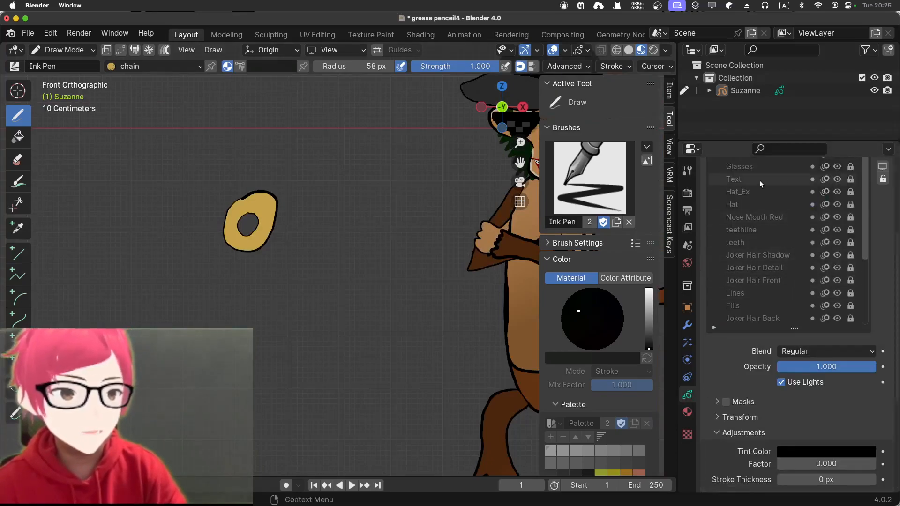
scroll(825, 220, "up", 5)
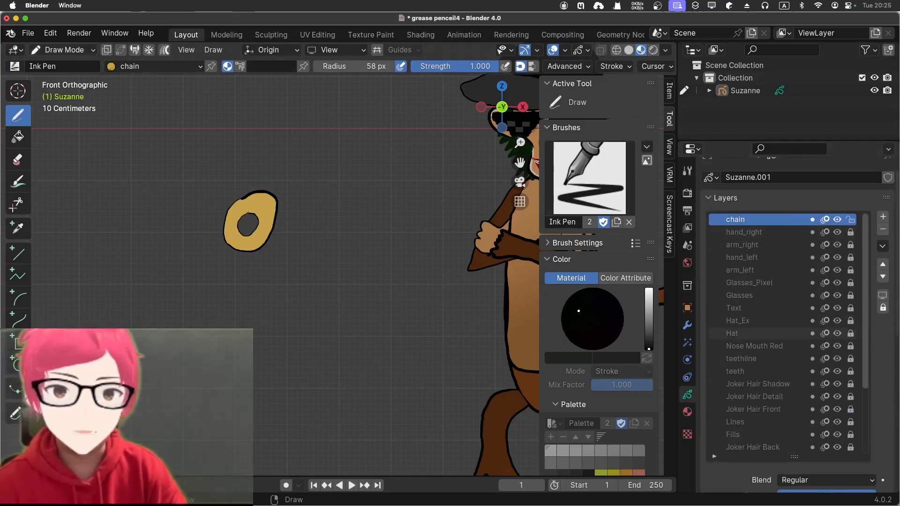
left_click(56, 50)
left_click(65, 78)
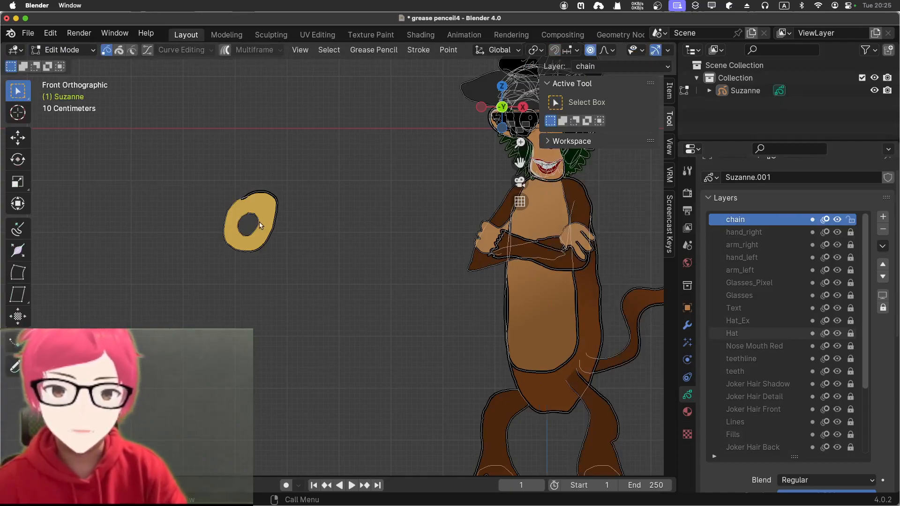
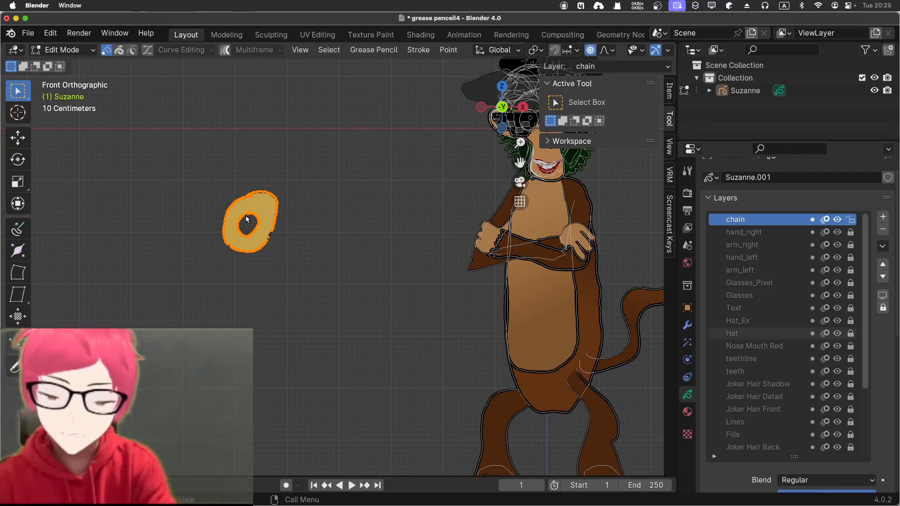
Step: Scale the gold link to about half its size and move it onto Suzanne's upper chest, beside the neck
key("s")
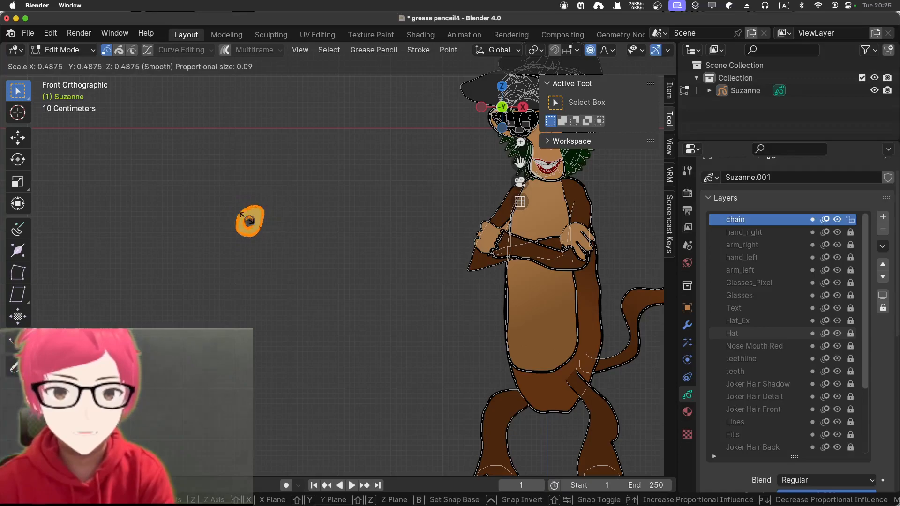
left_click(232, 227)
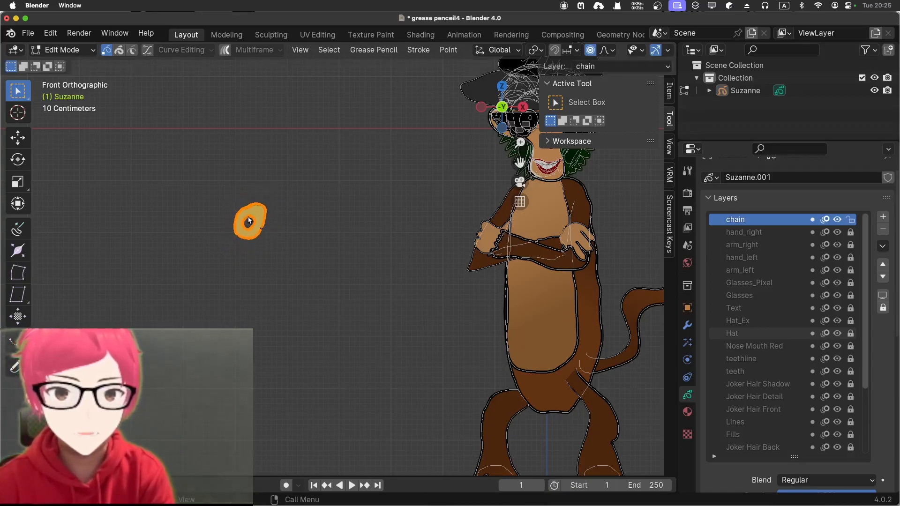
key("g")
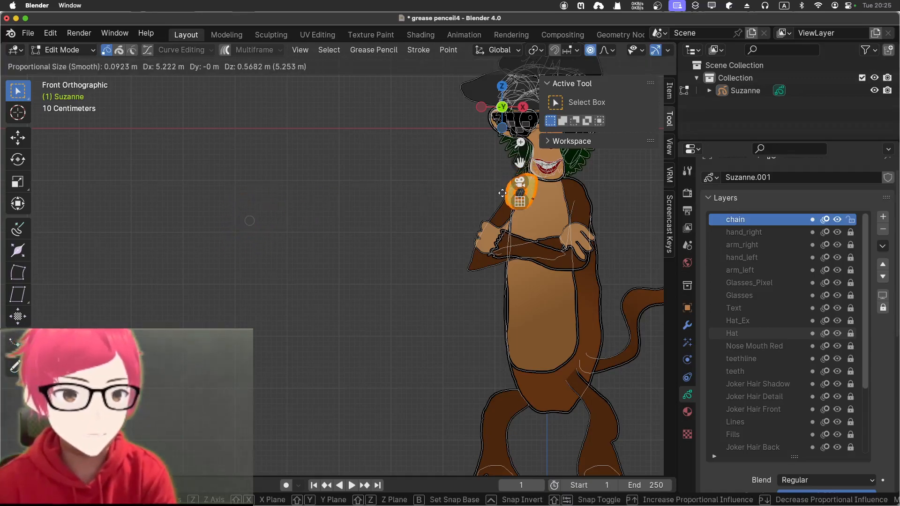
left_click(500, 196)
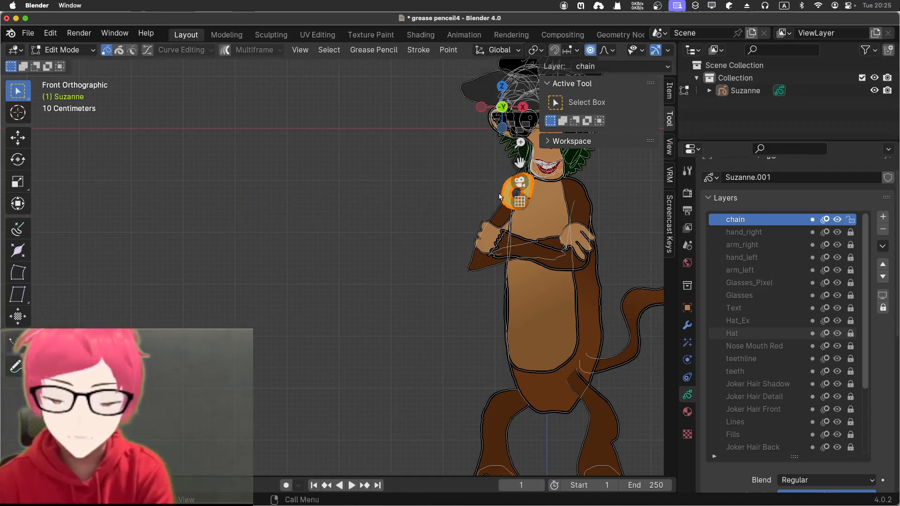
Step: Duplicate the gold link repeatedly in a U-shaped curve down across Suzanne's chest and up to the opposite shoulder
key("g")
left_click(502, 224)
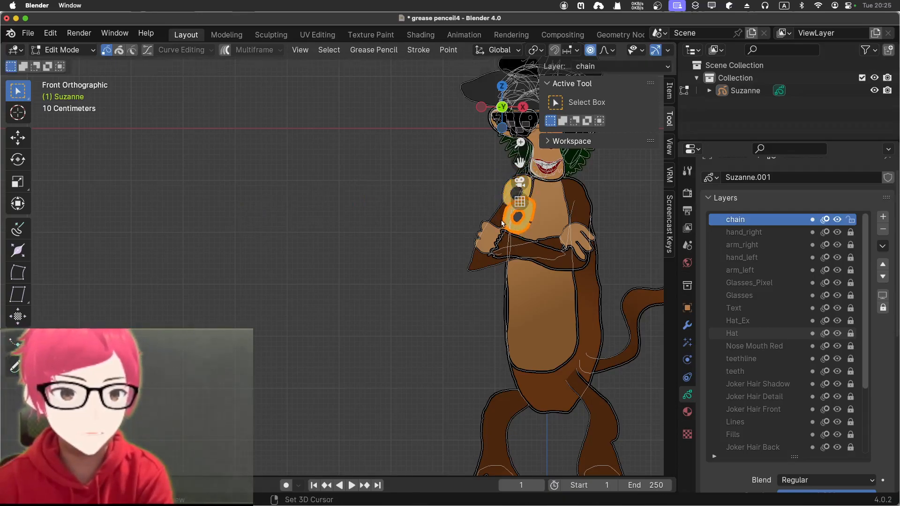
key("g")
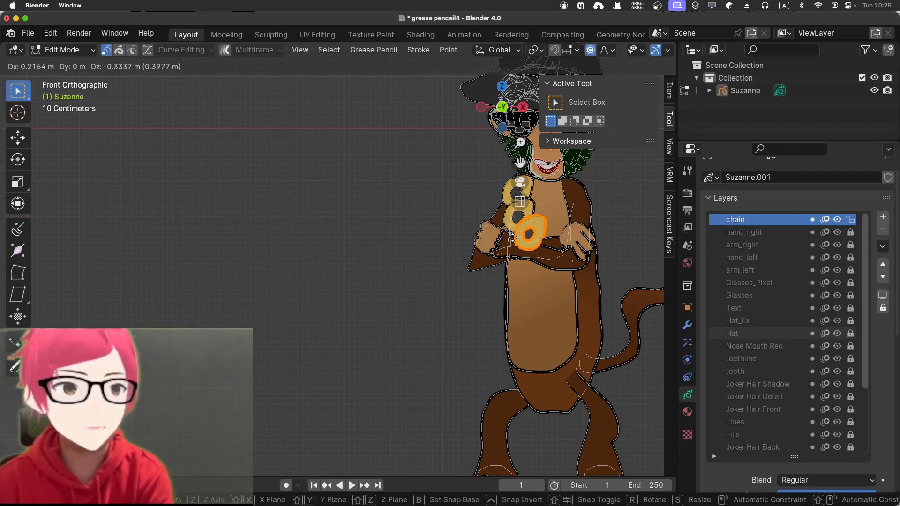
left_click(513, 238)
key("g")
left_click(538, 253)
key("g")
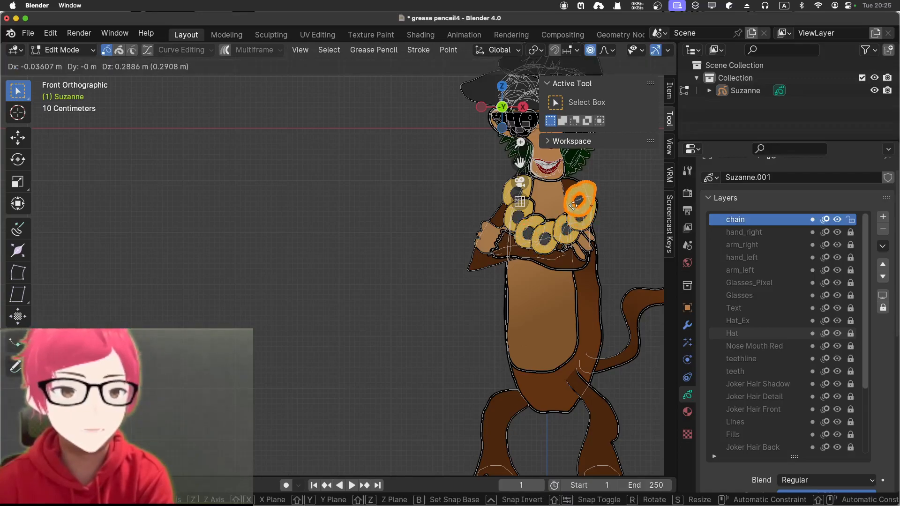
left_click(568, 192)
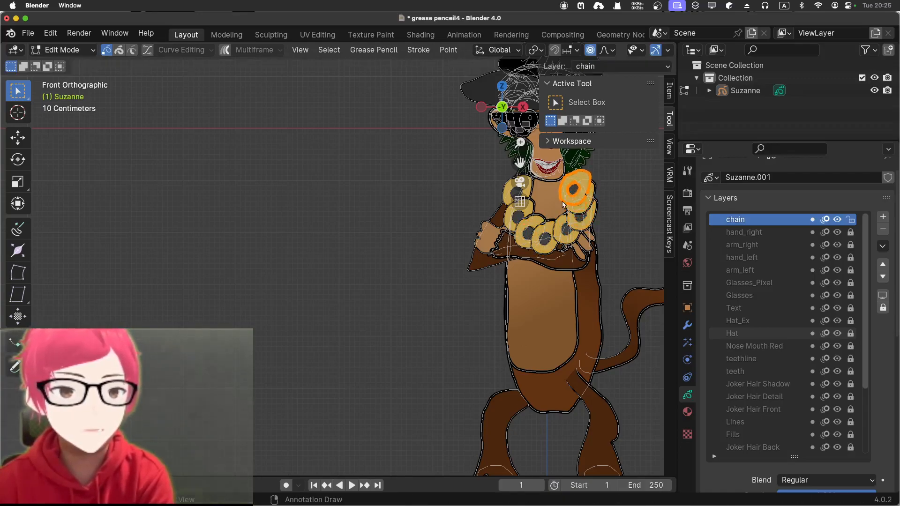
Step: Duplicate more links across Suzanne's neck back to the first link to close the chain into a ring, then deselect
key("g")
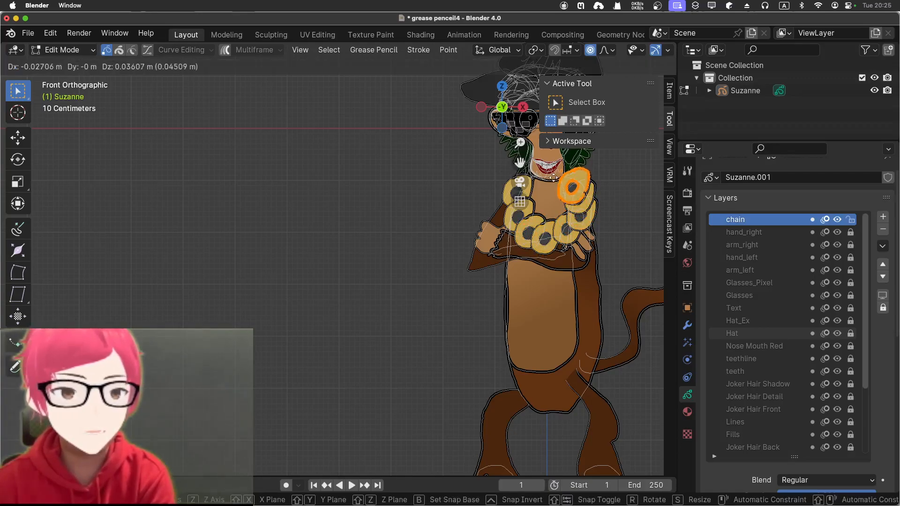
left_click(544, 176)
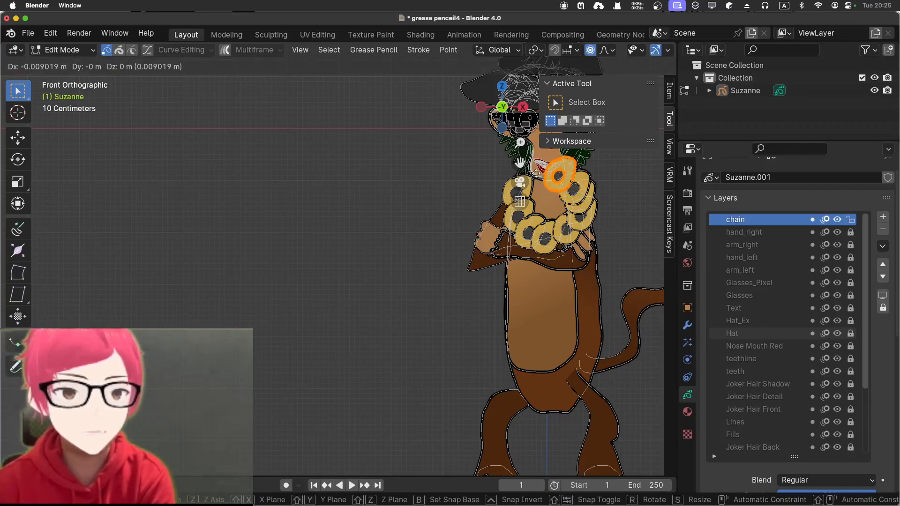
key("g")
left_click(534, 175)
key("g")
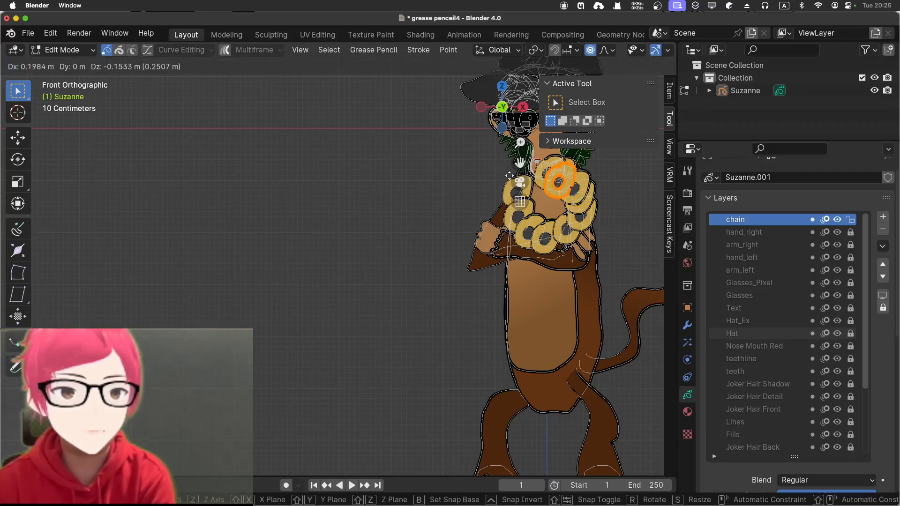
left_click(474, 175)
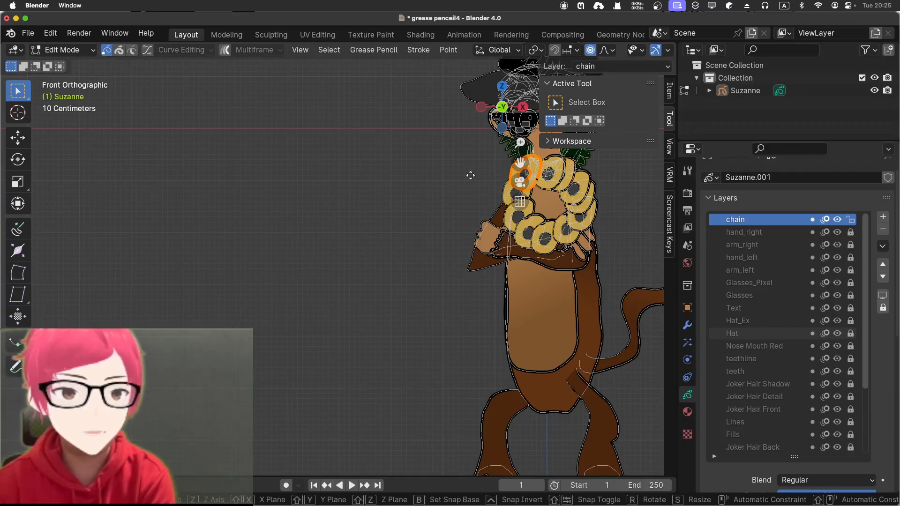
key("g")
left_click(465, 184)
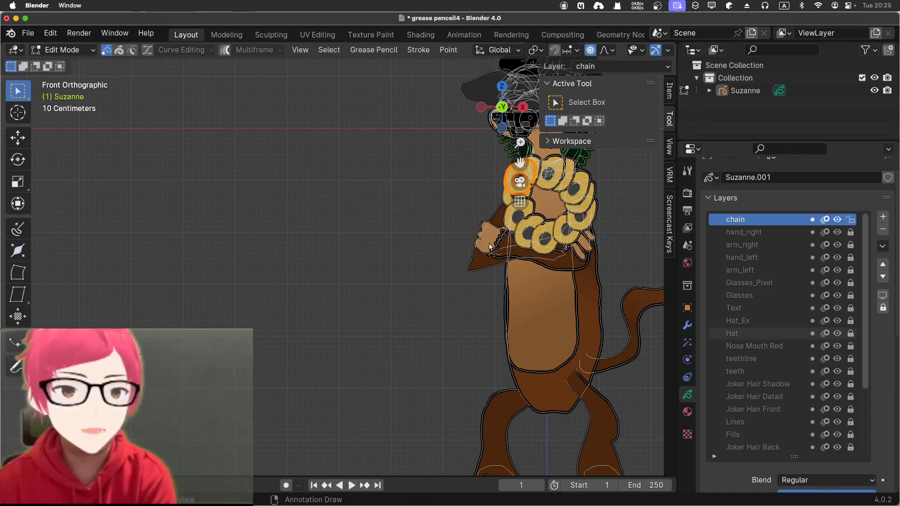
left_click(365, 231)
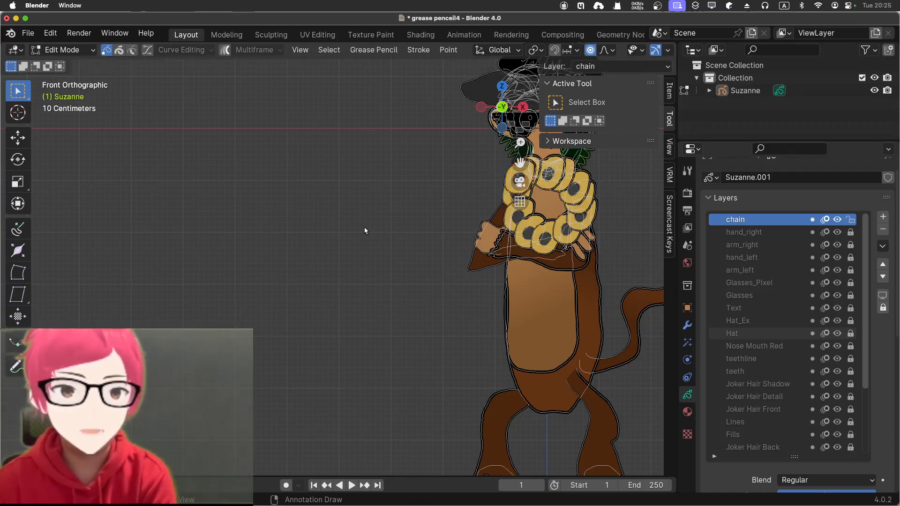
Step: In Draw Mode, draw a gold dollar sign beside Suzanne with the chain material, using an S and two long strokes through it
left_click(87, 50)
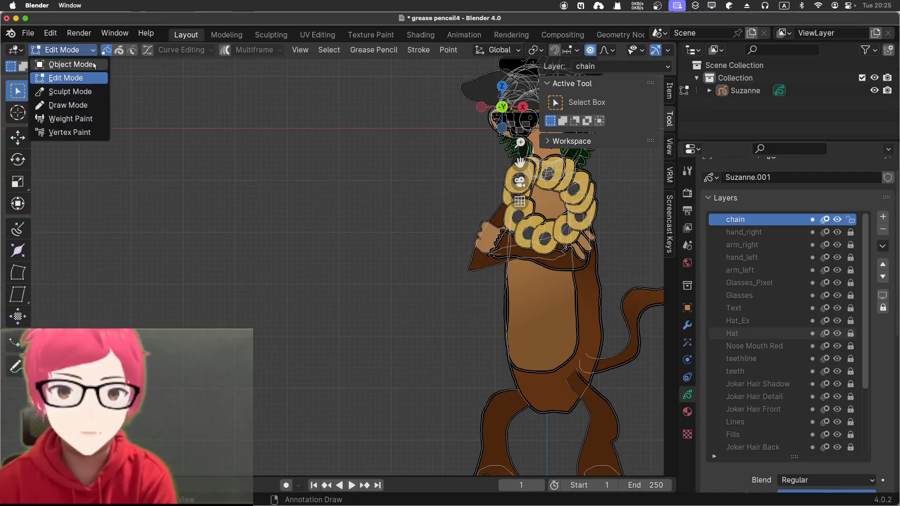
left_click(71, 64)
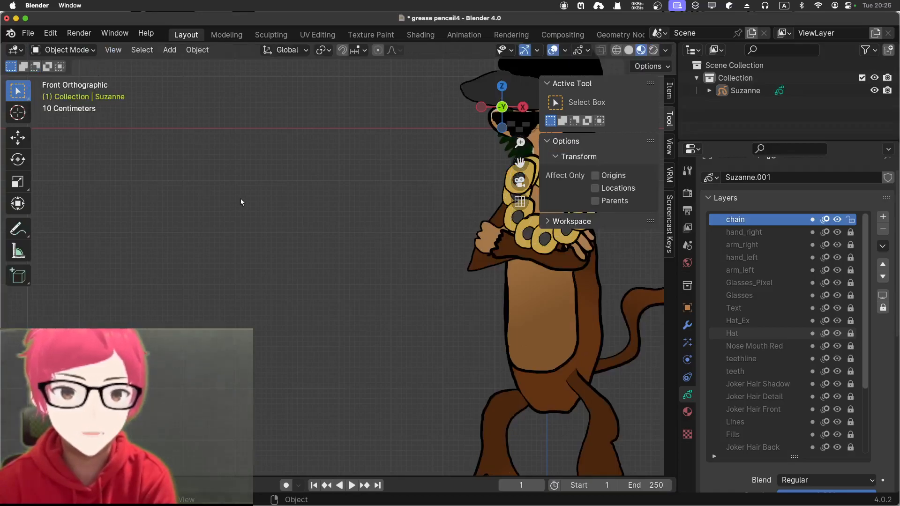
left_click(80, 50)
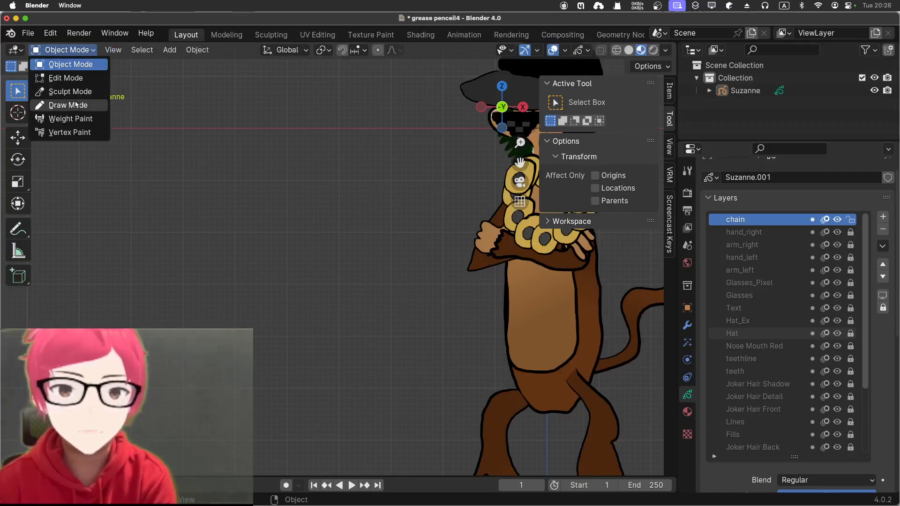
left_click(77, 103)
middle_click_drag(335, 220, 181, 216, "shift")
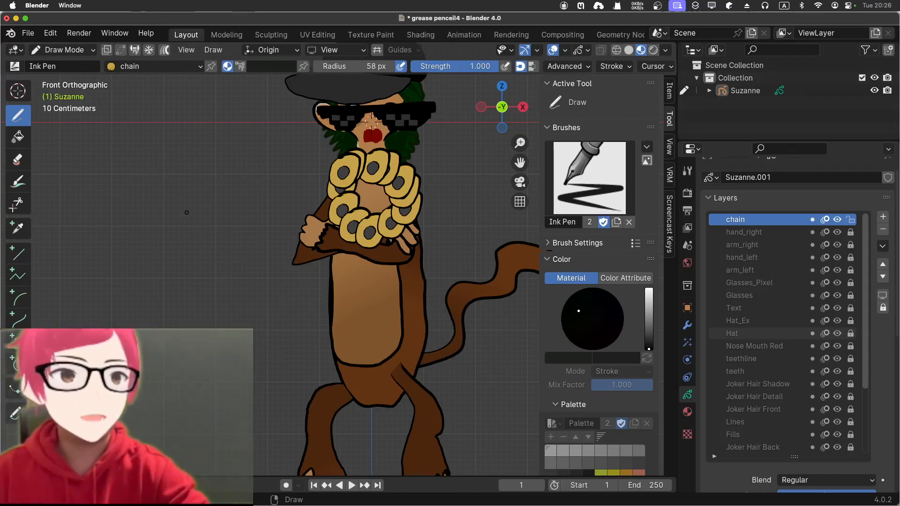
mouse_move(205, 243)
left_mouse_down()
mouse_move(170, 266)
mouse_move(218, 302)
mouse_move(224, 350)
mouse_move(206, 365)
mouse_move(171, 349)
mouse_move(209, 326)
mouse_move(208, 317)
mouse_move(151, 269)
mouse_move(180, 231)
mouse_move(209, 232)
left_mouse_up()
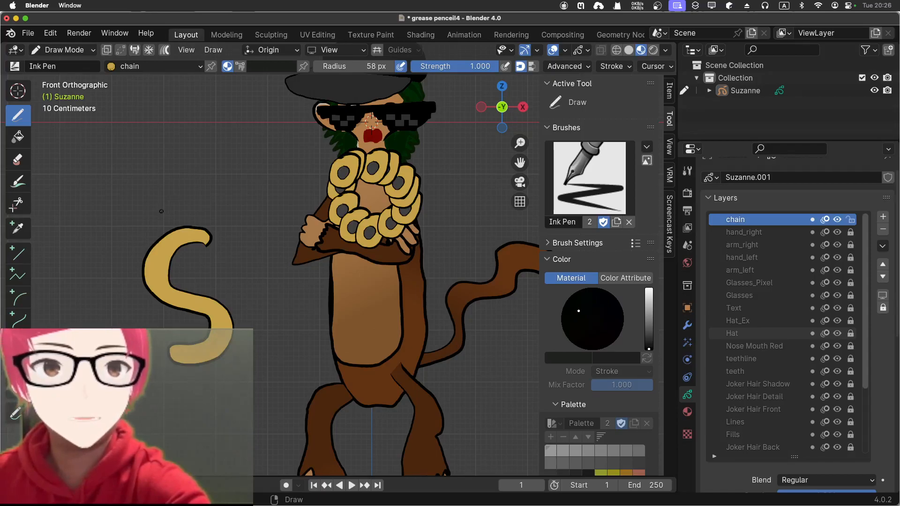
left_click_drag(165, 219, 181, 282)
mouse_move(195, 356)
left_mouse_down()
mouse_move(204, 382)
mouse_move(169, 211)
left_mouse_up()
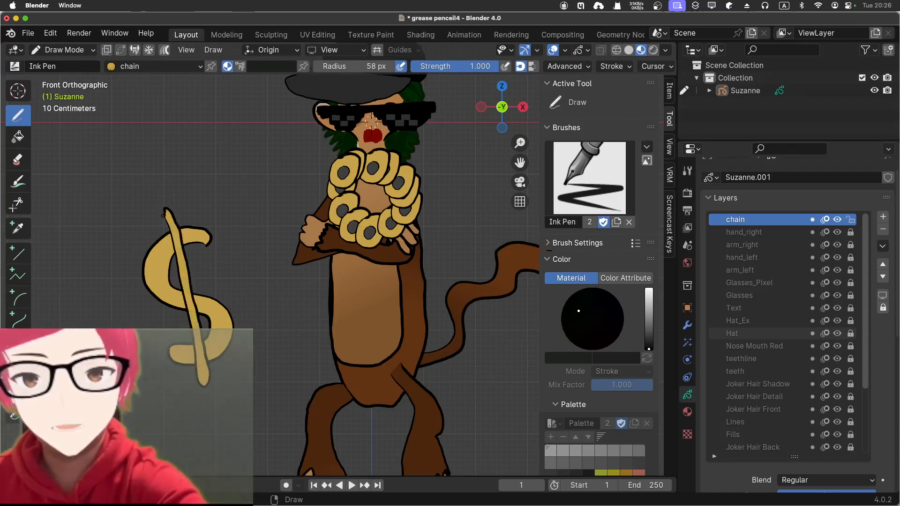
mouse_move(186, 207)
left_mouse_down()
mouse_move(225, 373)
mouse_move(200, 236)
left_mouse_up()
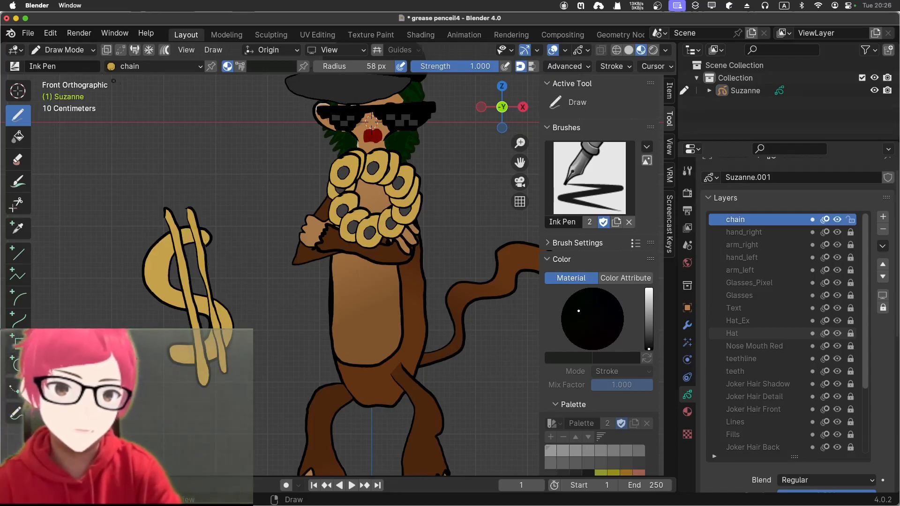
Step: Select the whole dollar sign in Edit Mode and scale it to about 0.59
left_click(63, 50)
left_click(56, 80)
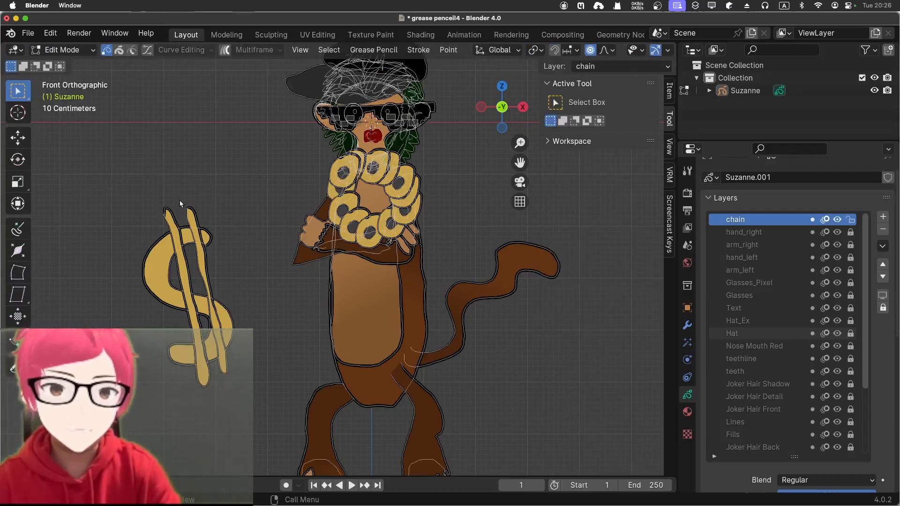
left_click_drag(97, 167, 253, 416)
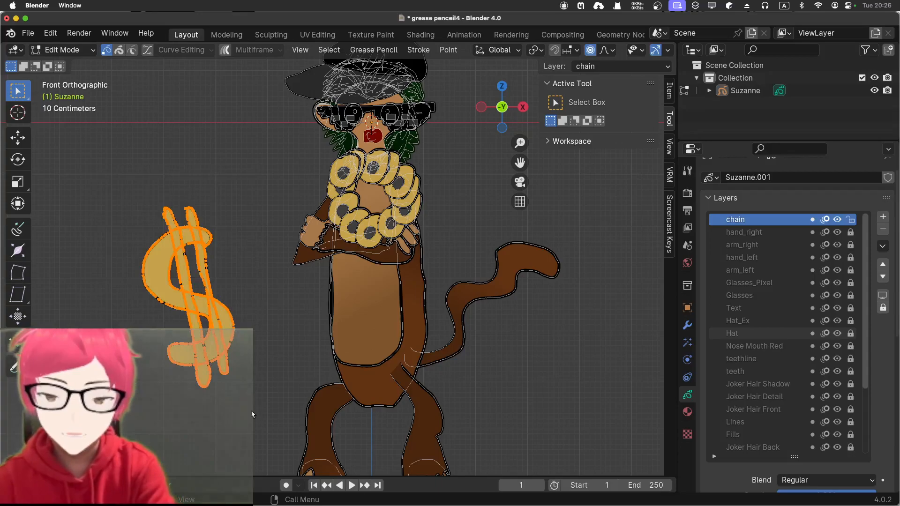
key("s")
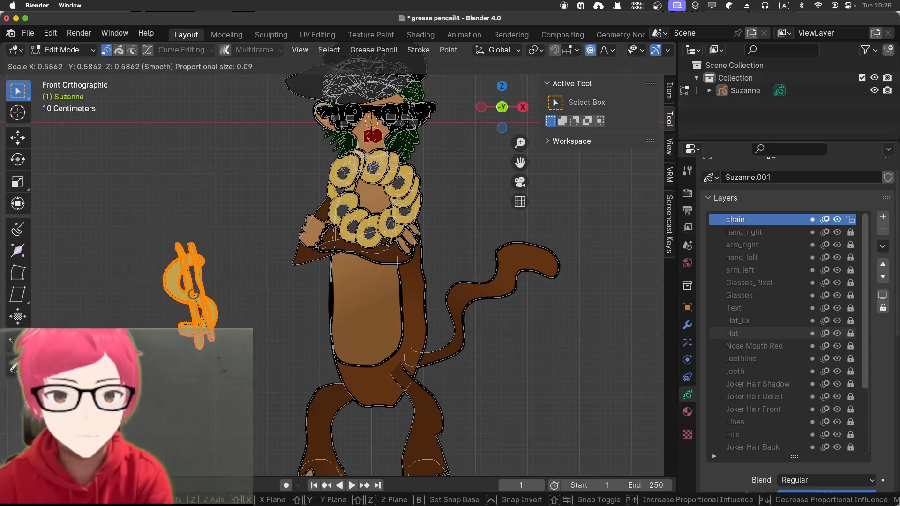
left_click(222, 369)
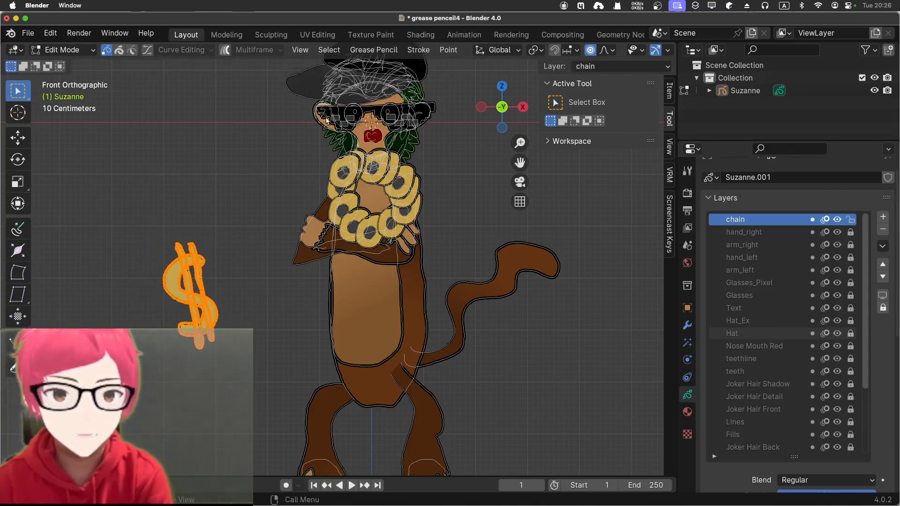
Step: Move only the dollar sign onto Suzanne's torso so that it hangs from the lowest links of the chain, then deselect
left_click_drag(305, 138, 431, 274)
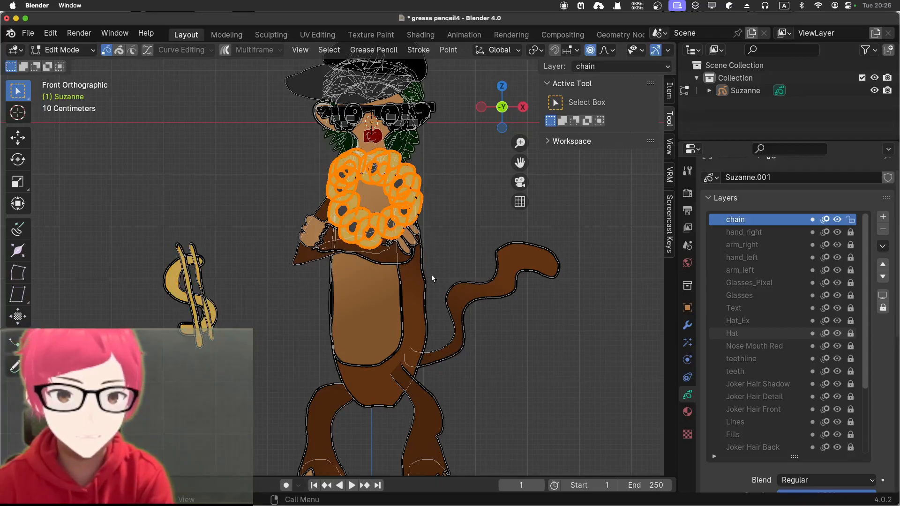
left_click(251, 221)
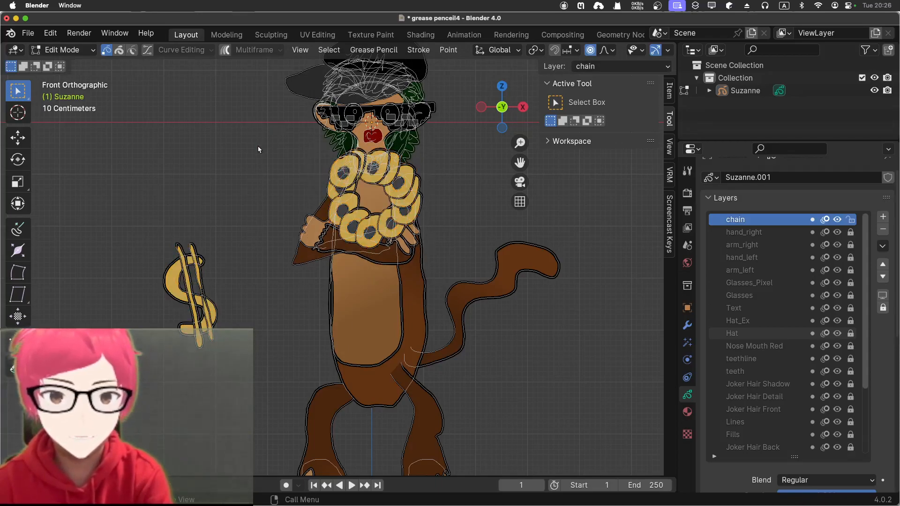
left_click_drag(139, 229, 228, 371)
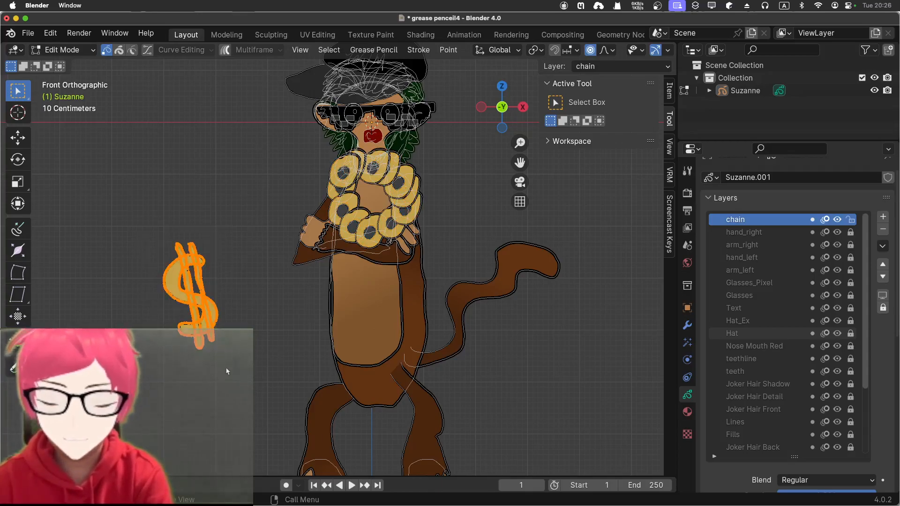
key("g")
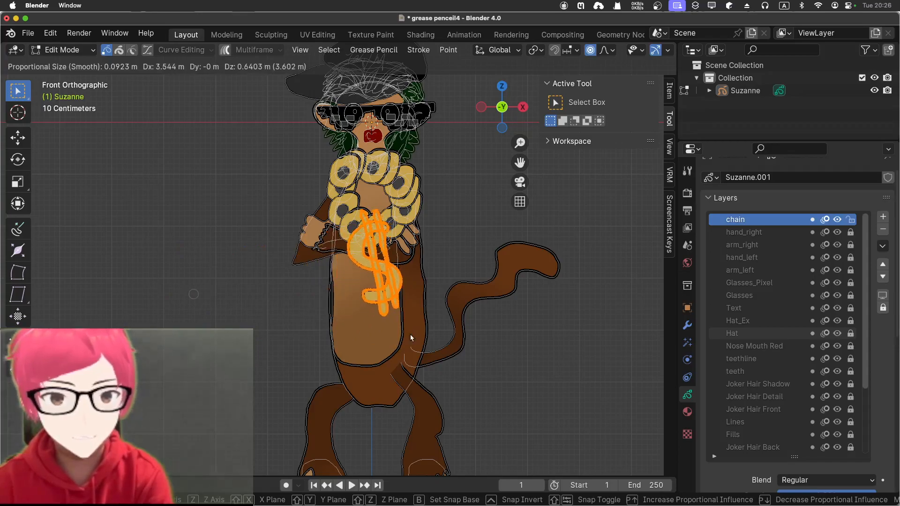
left_click(410, 334)
left_click(430, 206)
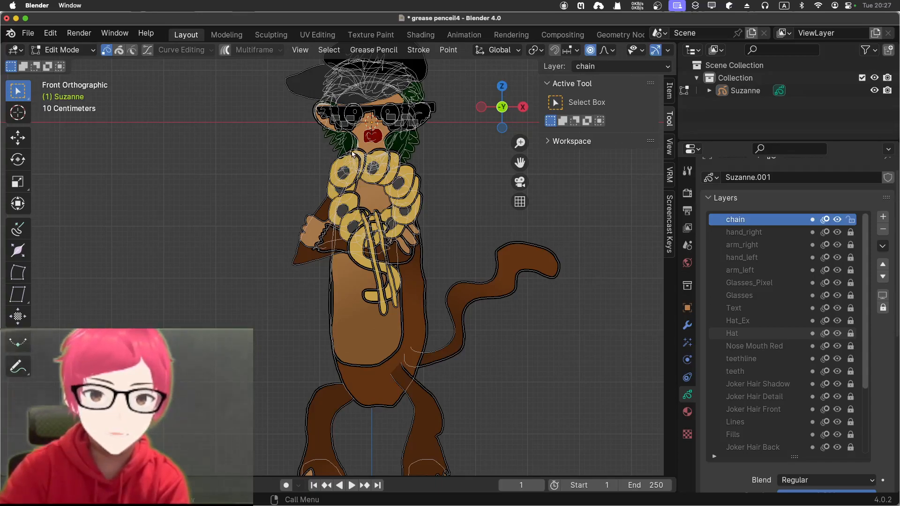
Step: Try to erase the upper chain links covering Suzanne's mouth and shoulder in Draw Mode with the point eraser
scroll(355, 156, "up", 4)
scroll(261, 131, "down", 2)
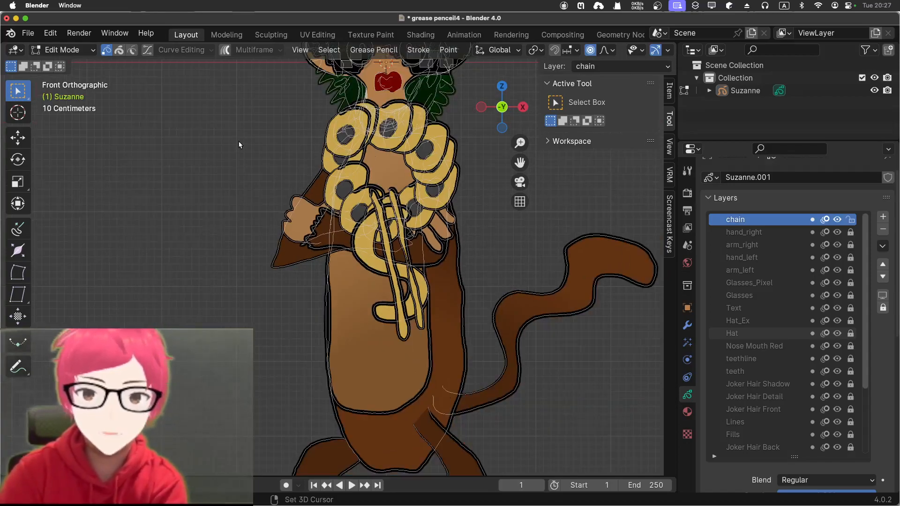
scroll(191, 189, "down", 1)
middle_click_drag(191, 190, 190, 190, "shift")
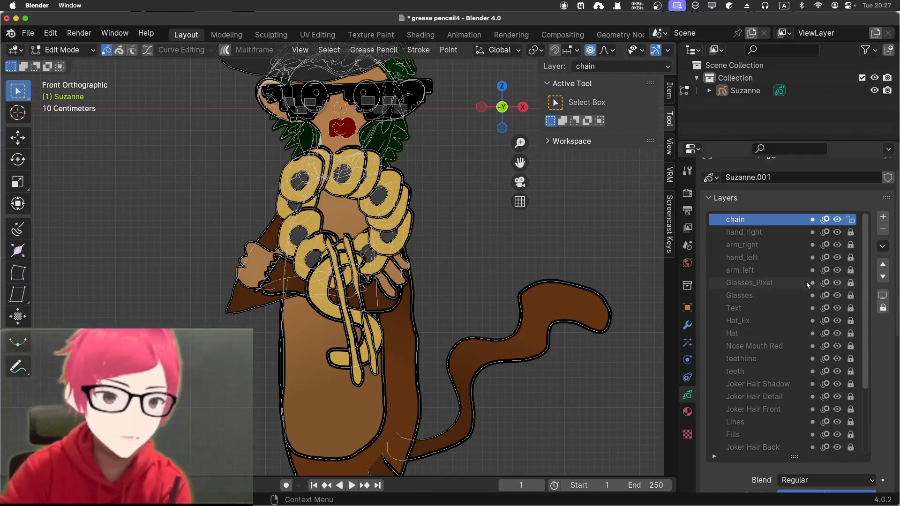
left_click(91, 52)
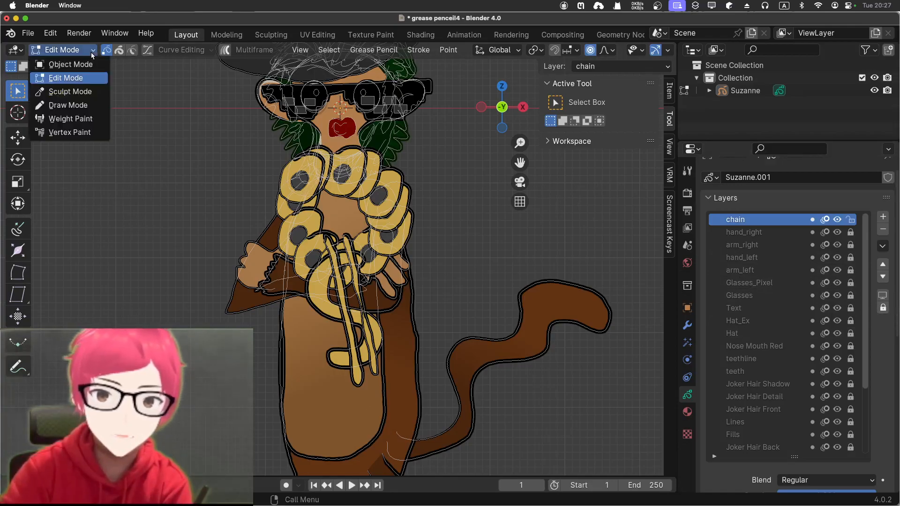
left_click(81, 105)
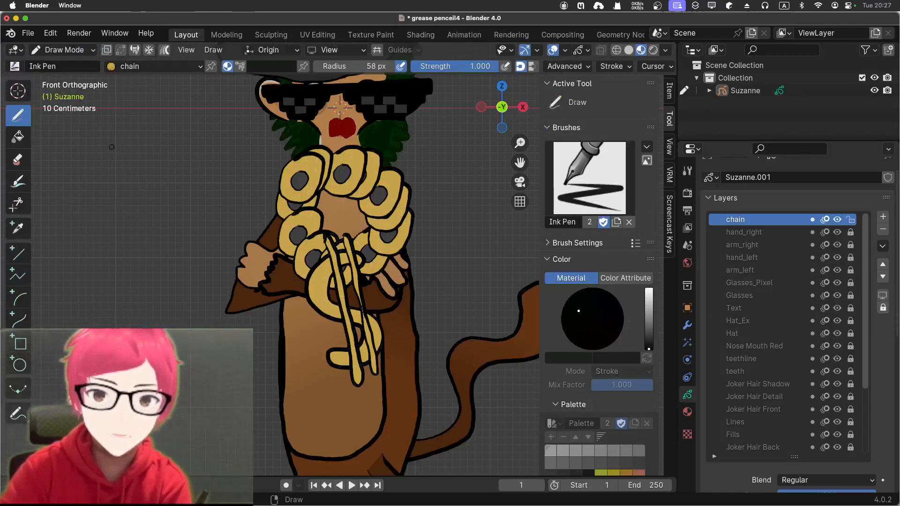
left_click(17, 159)
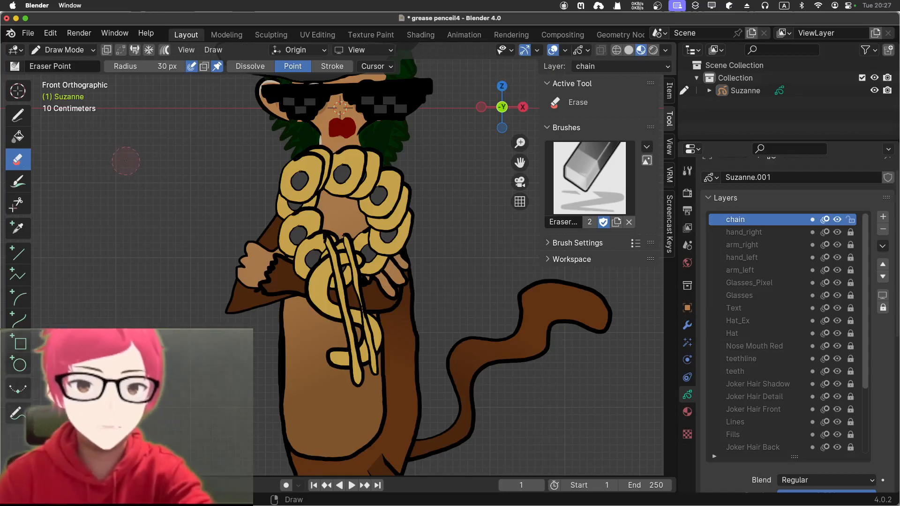
mouse_move(342, 137)
left_mouse_down()
mouse_move(343, 187)
mouse_move(339, 153)
left_mouse_up()
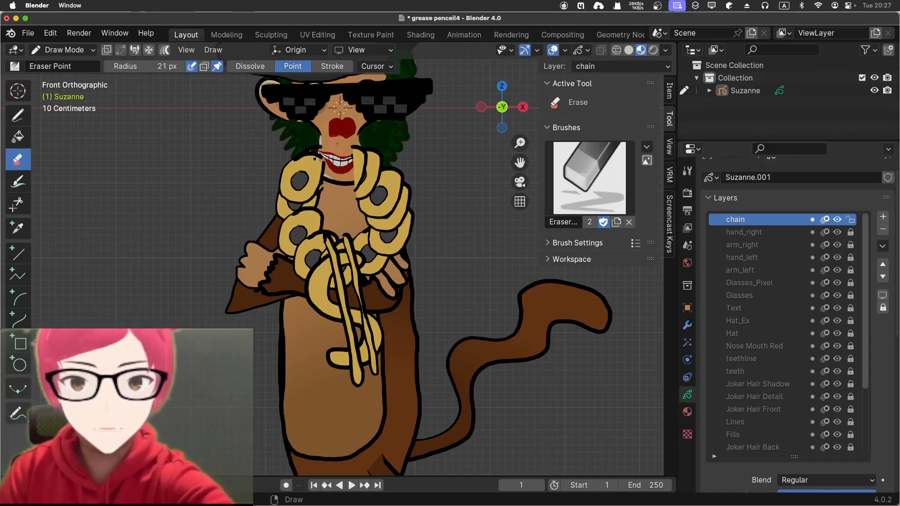
mouse_move(351, 149)
left_mouse_down()
mouse_move(354, 181)
mouse_move(358, 154)
mouse_move(357, 181)
mouse_move(364, 164)
mouse_move(370, 178)
mouse_move(377, 158)
left_mouse_up()
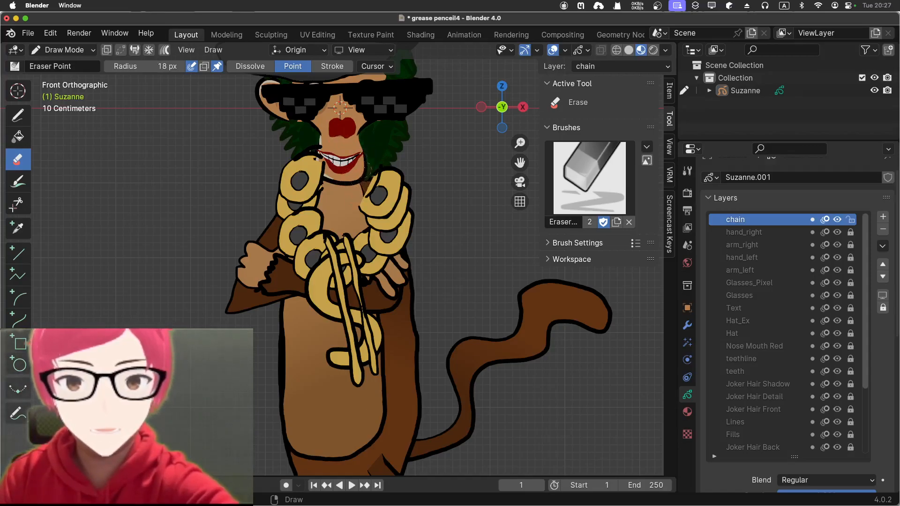
mouse_move(370, 174)
left_mouse_down()
mouse_move(362, 219)
mouse_move(388, 167)
mouse_move(377, 214)
mouse_move(383, 168)
mouse_move(407, 226)
mouse_move(398, 199)
left_mouse_up()
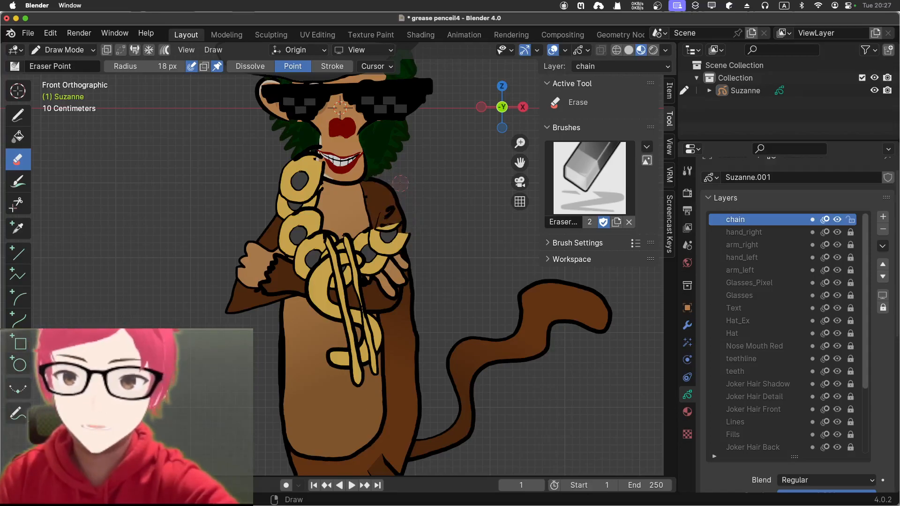
Step: Undo the erasing, the pendant placement and the links closing the chain over the mouth, keeping the dollar sign selected beside Suzanne
key("ctrl+z")
key("ctrl+z")
key("ctrl+z")
key("ctrl+z")
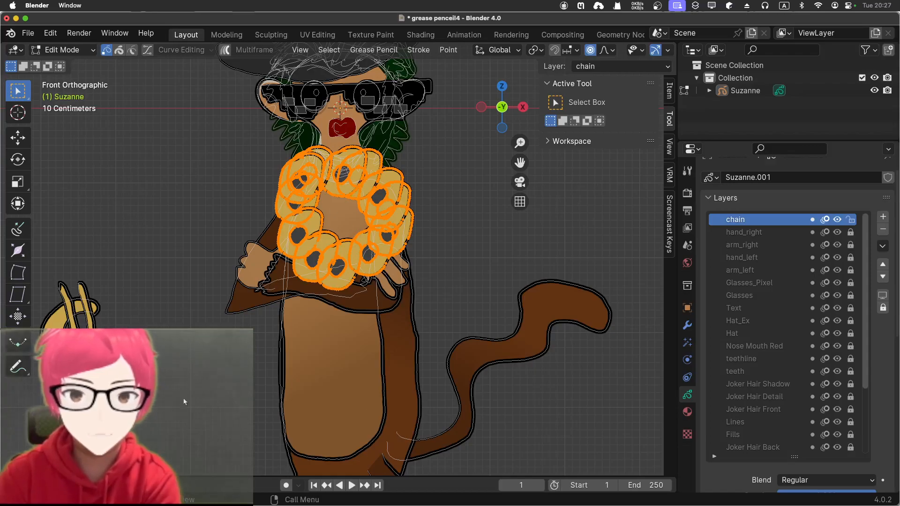
key("ctrl+z")
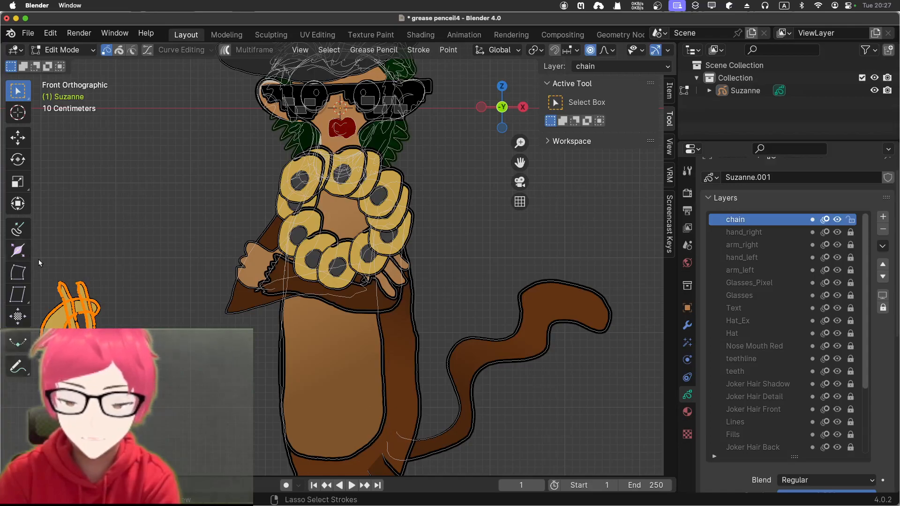
key("ctrl+z")
key("ctrl+z")
key("ctrl+z")
key("ctrl+z")
key("ctrl+z")
key("ctrl+z")
key("ctrl+z")
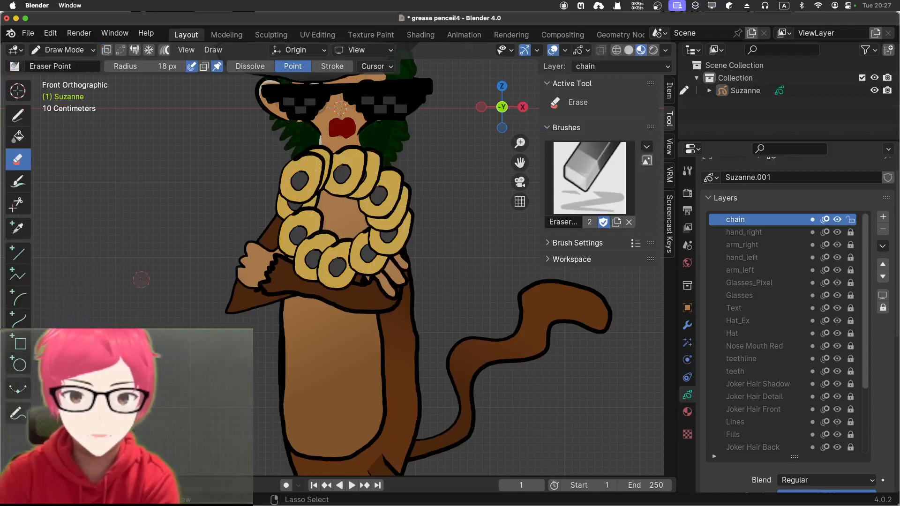
key("ctrl+z")
key("ctrl+z")
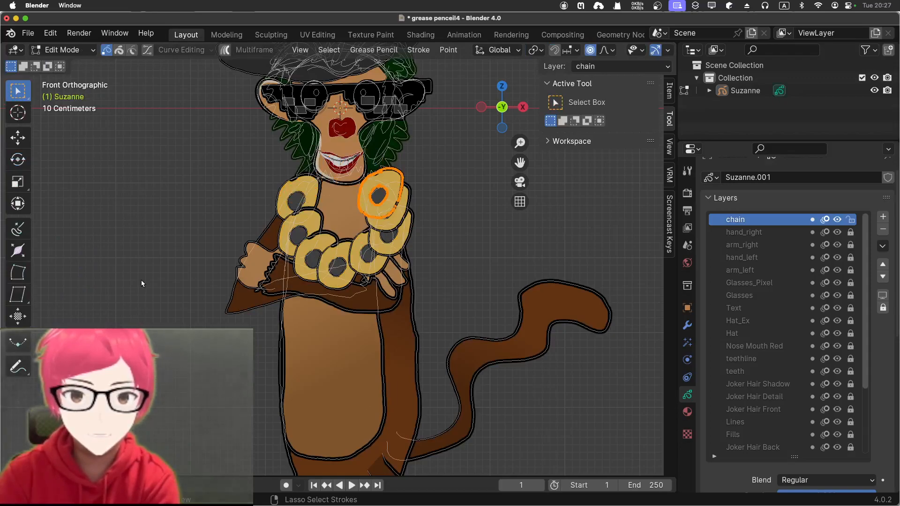
key("ctrl+shift+z")
key("ctrl+shift+z")
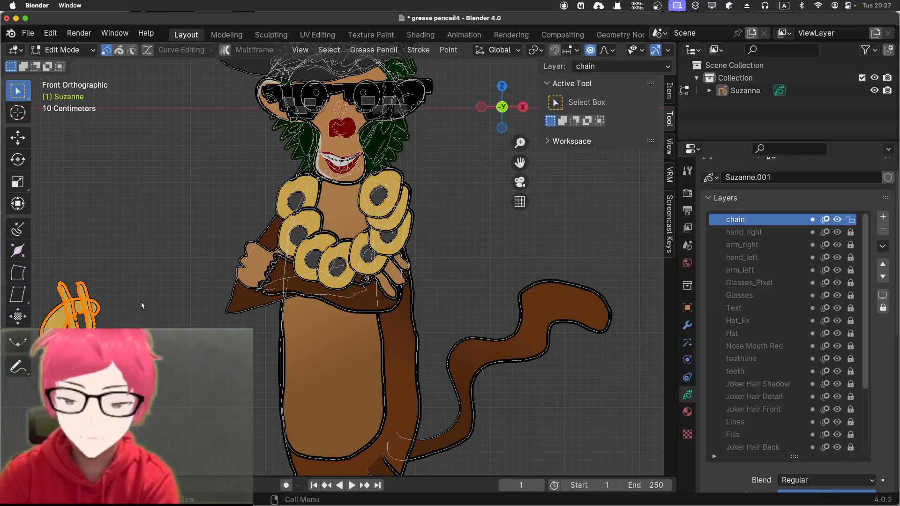
Step: Try to place the dollar sign over the lower chain links rotated about 12 degrees, then undo the move and rotation
key("g")
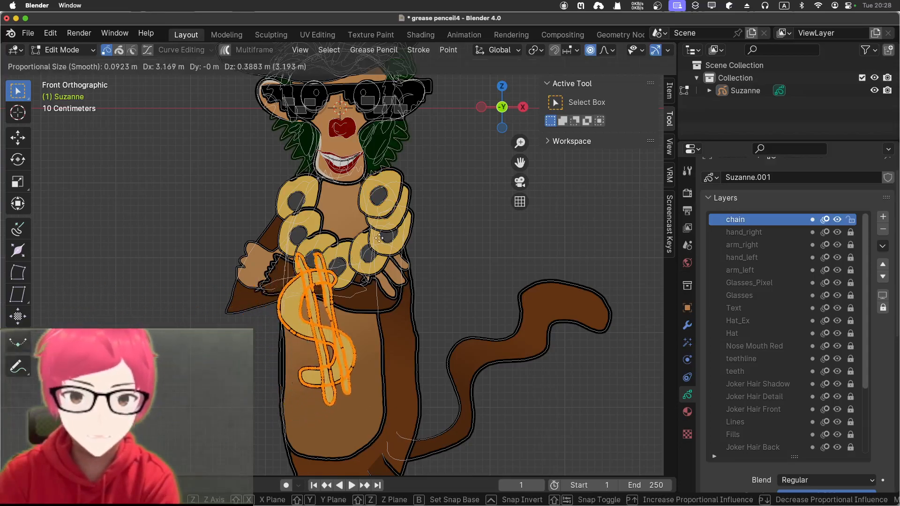
left_click(382, 210)
key("r")
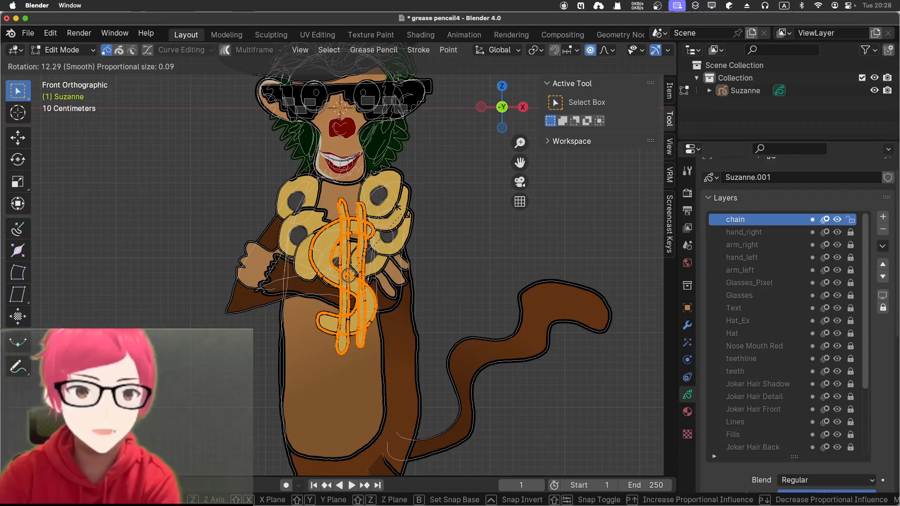
left_click(403, 210)
key("g")
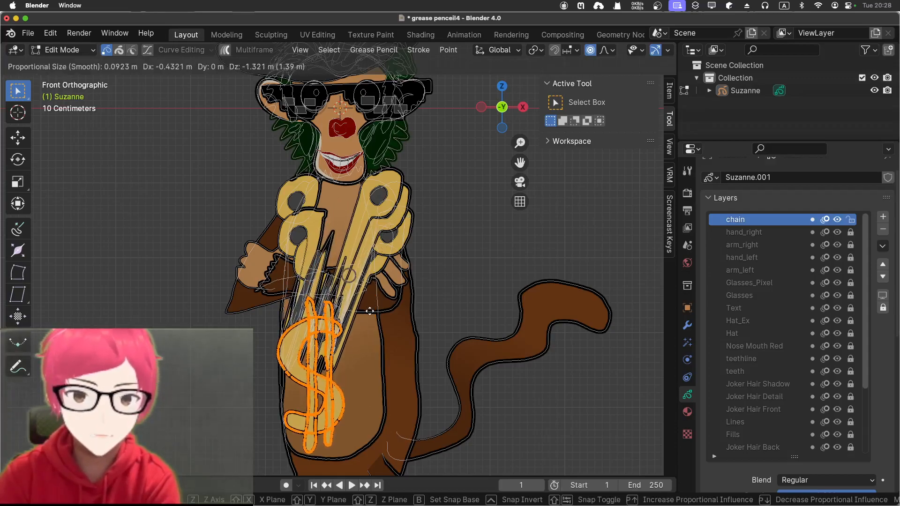
right_click(372, 304)
key("ctrl+z")
key("ctrl+z")
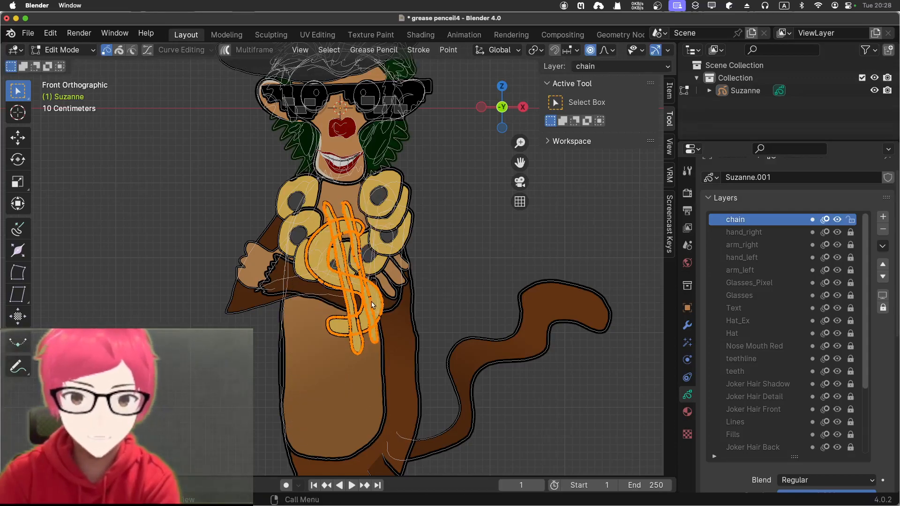
Step: Move the dollar sign about 3.53 m along X so it hangs from the lowest link, keep its tilt, and deselect it
key("g")
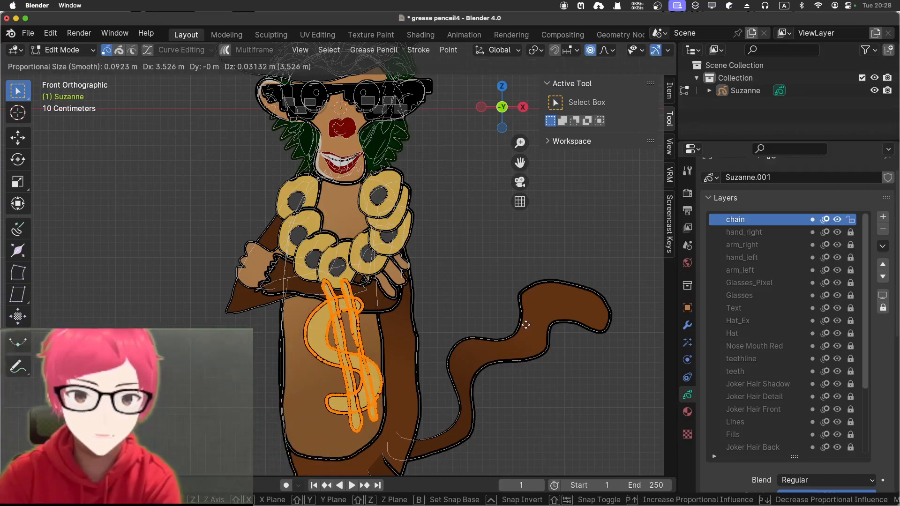
left_click(526, 330)
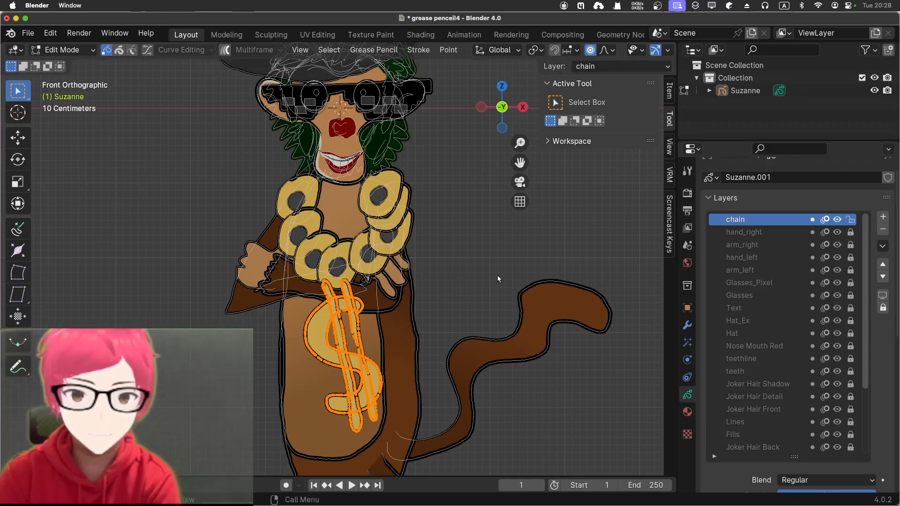
key("r")
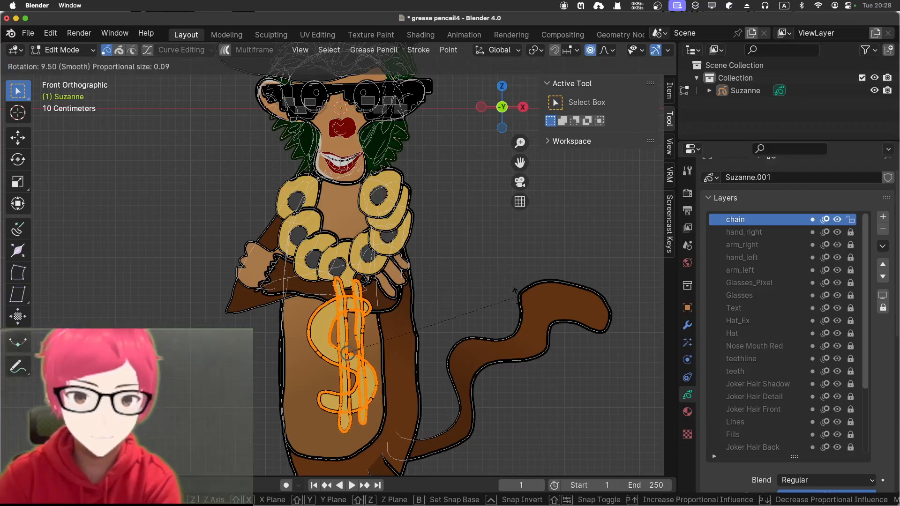
key("Escape")
left_click(508, 288)
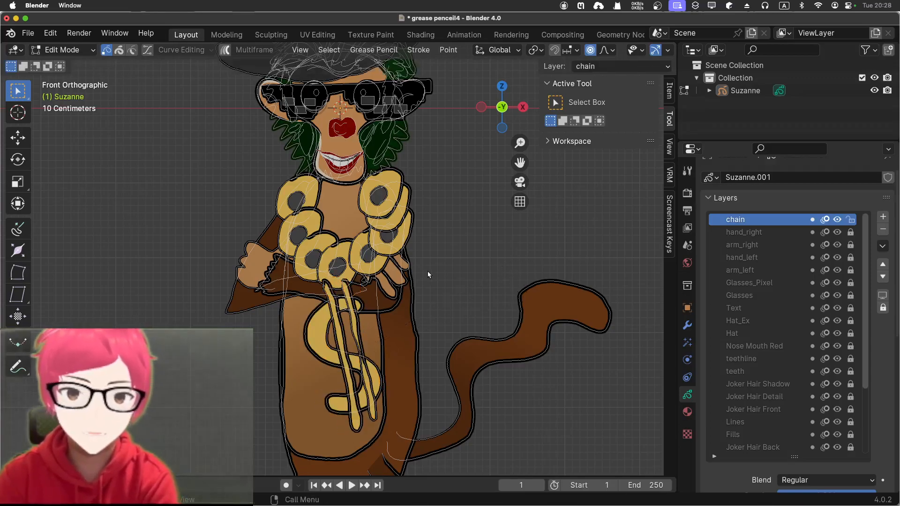
Step: Leave Edit Mode and return Suzanne to Object Mode
scroll(427, 271, "down", 3)
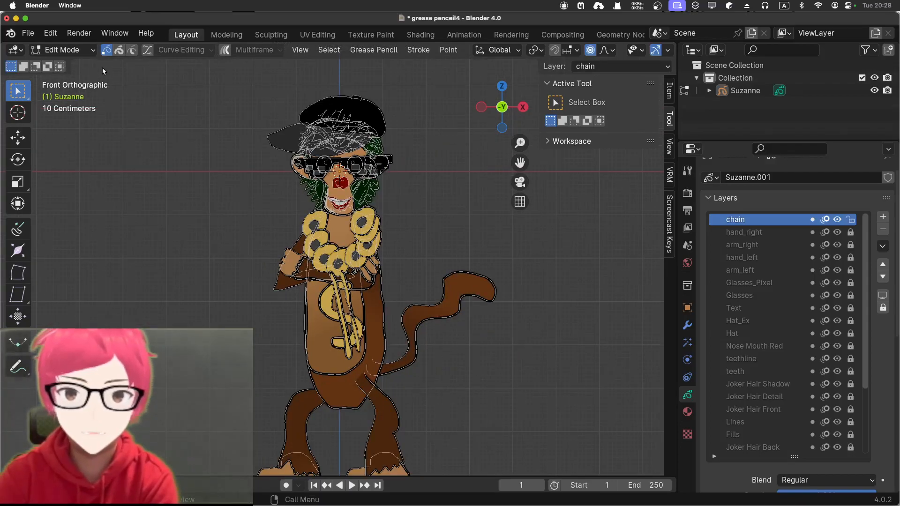
left_click(89, 52)
left_click(70, 64)
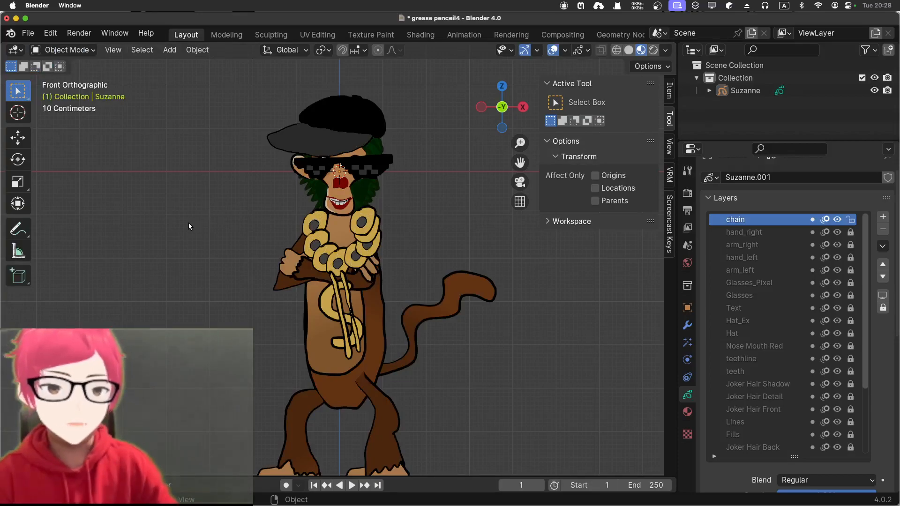
Step: Examine Suzanne with the chain and pendant from several angles, hiding the viewport sidebar for more room
scroll(188, 223, "down", 2)
scroll(189, 224, "up", 2)
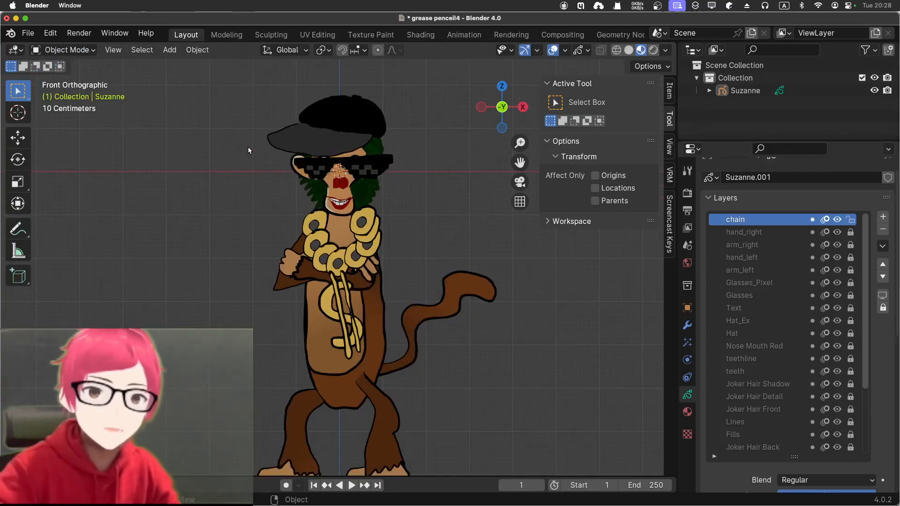
scroll(307, 211, "down", 1)
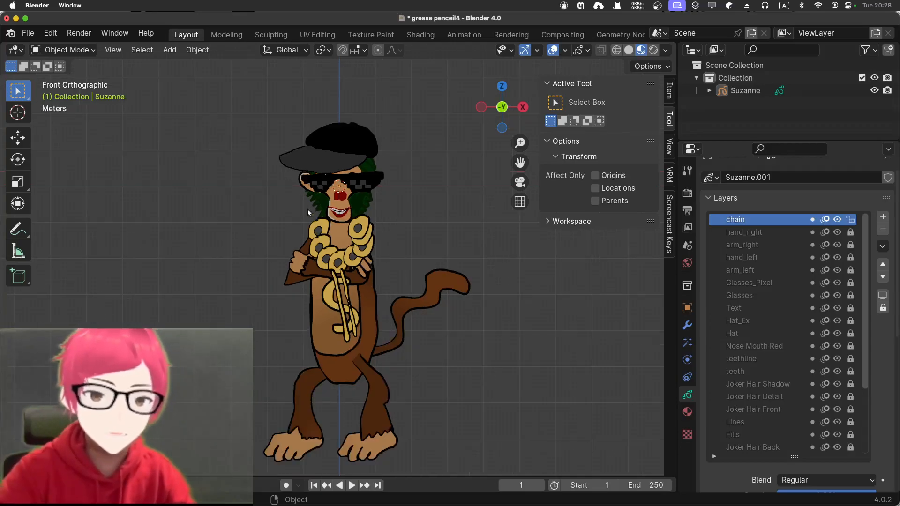
middle_click_drag(260, 252, 231, 232)
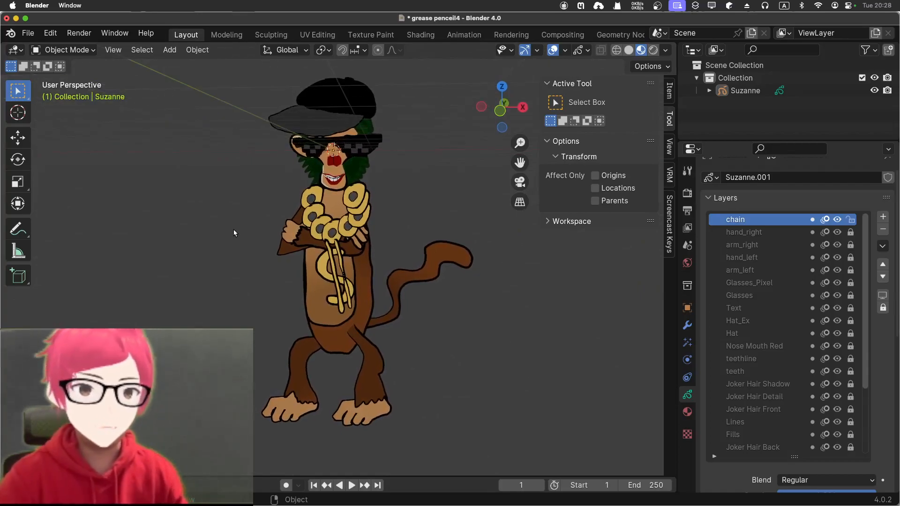
scroll(252, 265, "up", 1)
middle_click_drag(252, 263, 217, 224)
key("n")
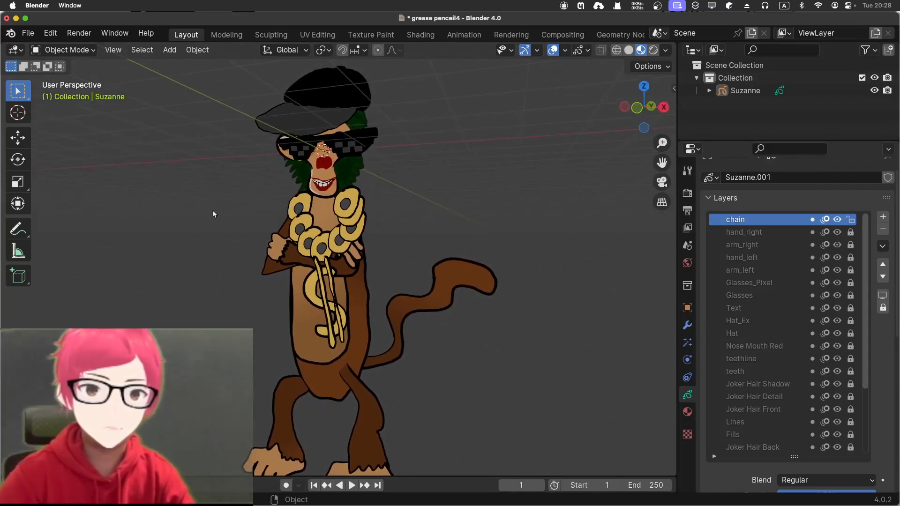
middle_click_drag(242, 192, 313, 193)
scroll(237, 195, "down", 1)
scroll(386, 110, "up", 2)
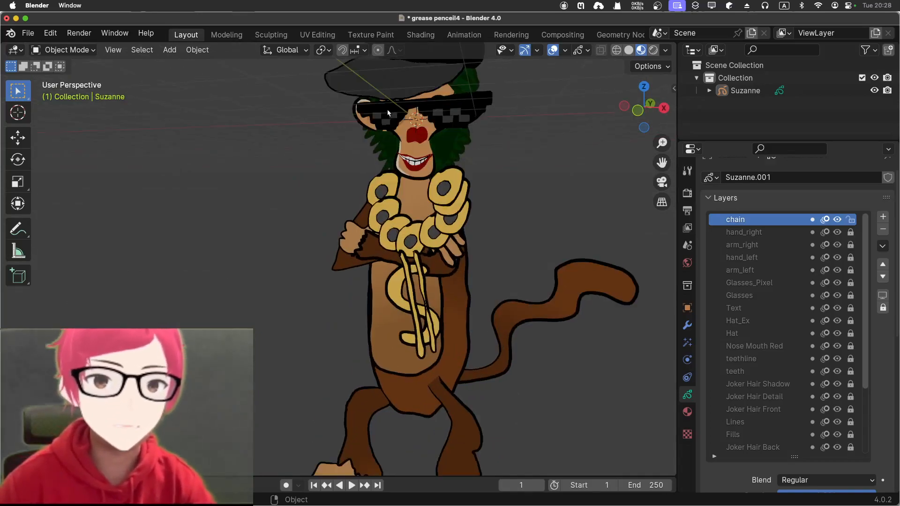
Step: Compare the character in Solid and Material Preview shading, ending in Material Preview
left_click(628, 50)
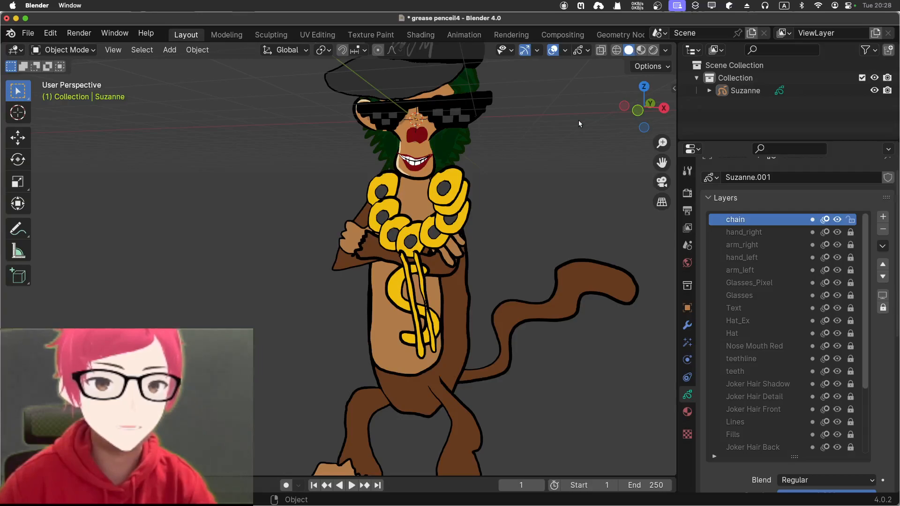
scroll(565, 146, "down", 1)
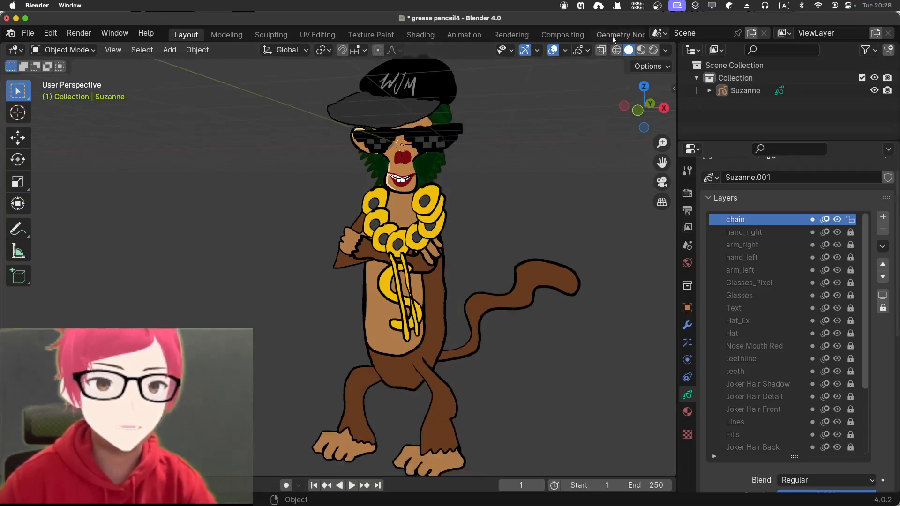
left_click(641, 50)
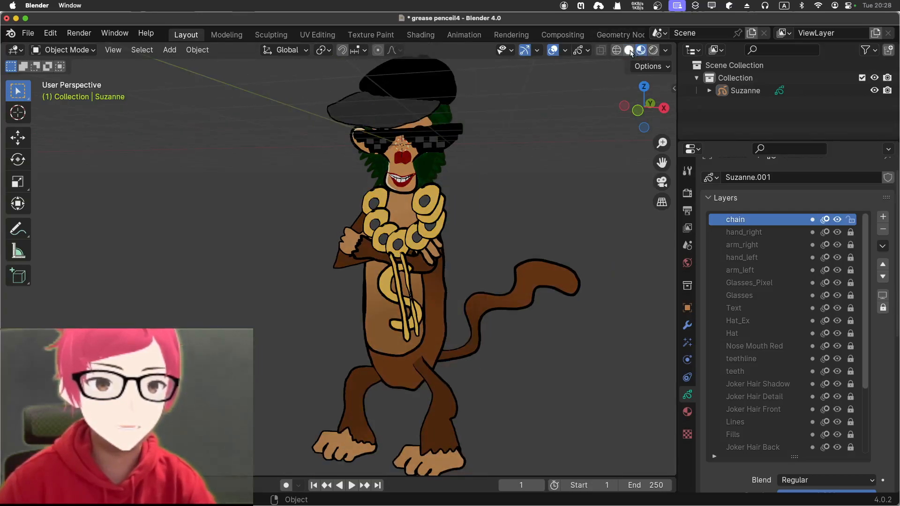
left_click(629, 52)
left_click(640, 51)
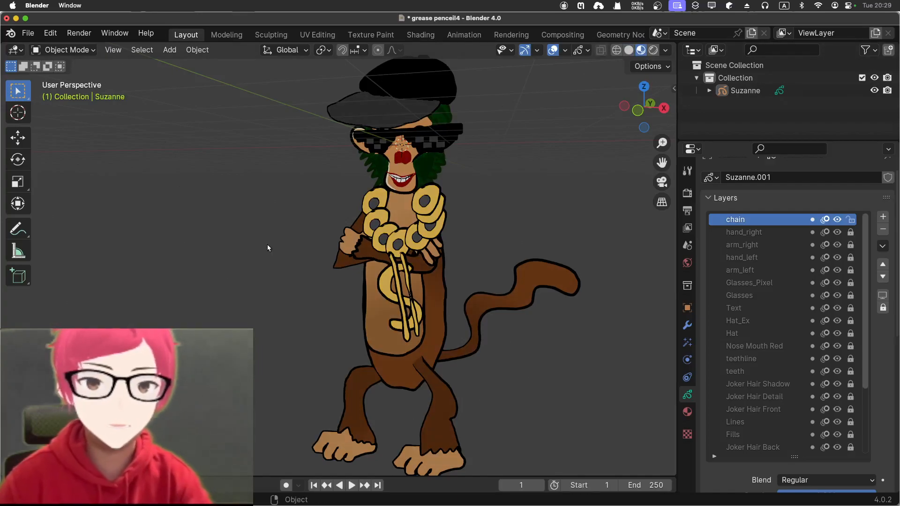
Step: Add a Sun light at the scene origin, working from the right orthographic view
key("KP_1")
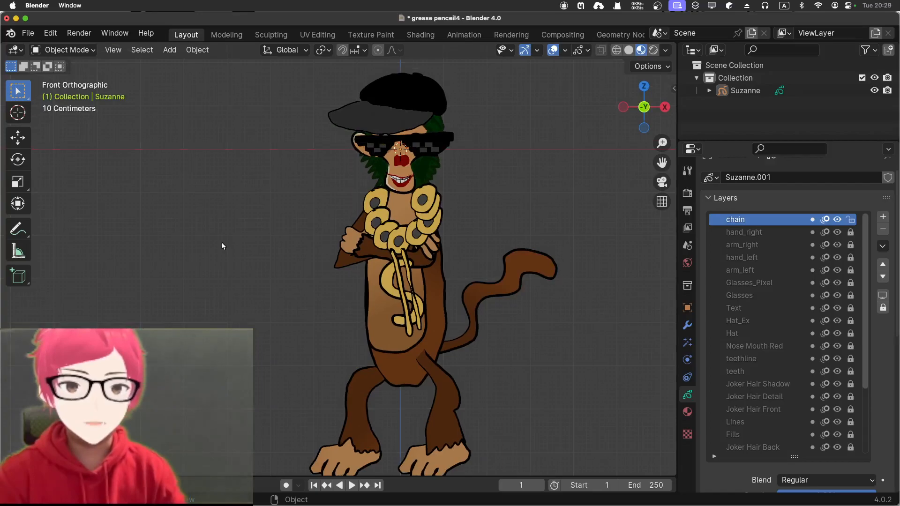
key("KP_3")
key("shift+a")
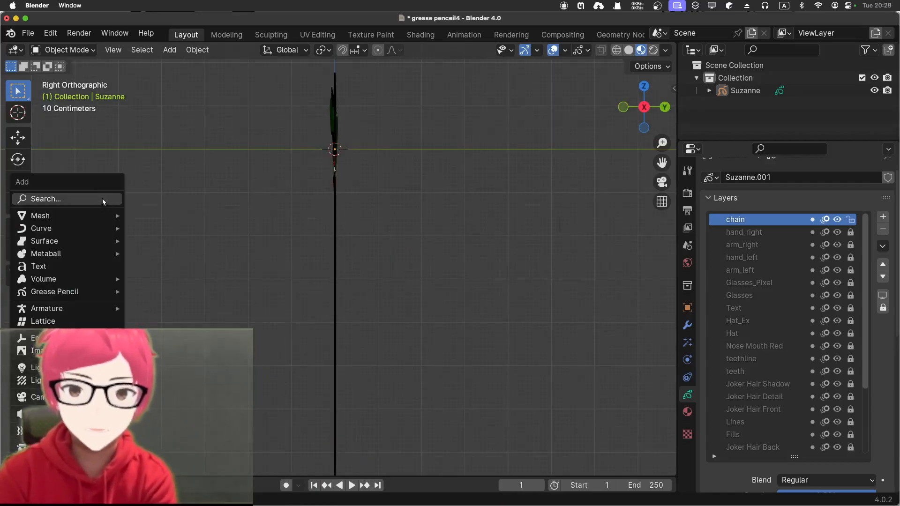
mouse_move(42, 337)
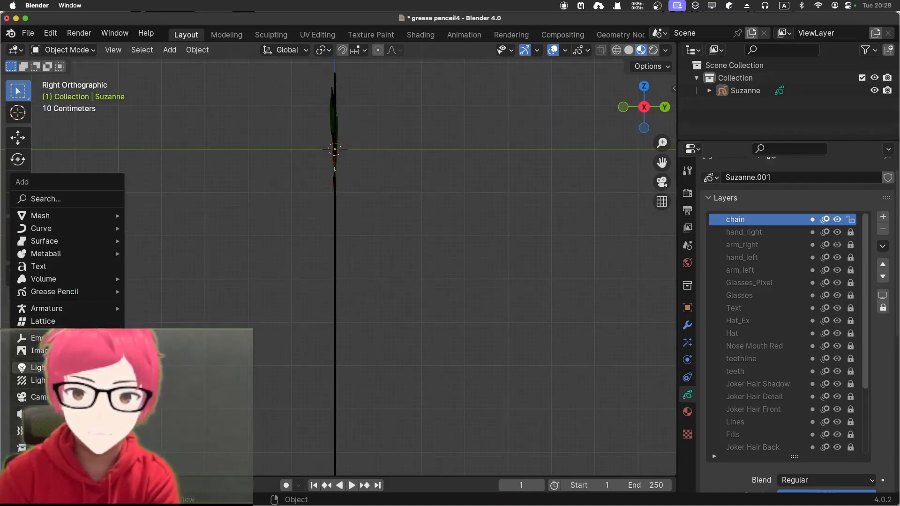
left_click(136, 246)
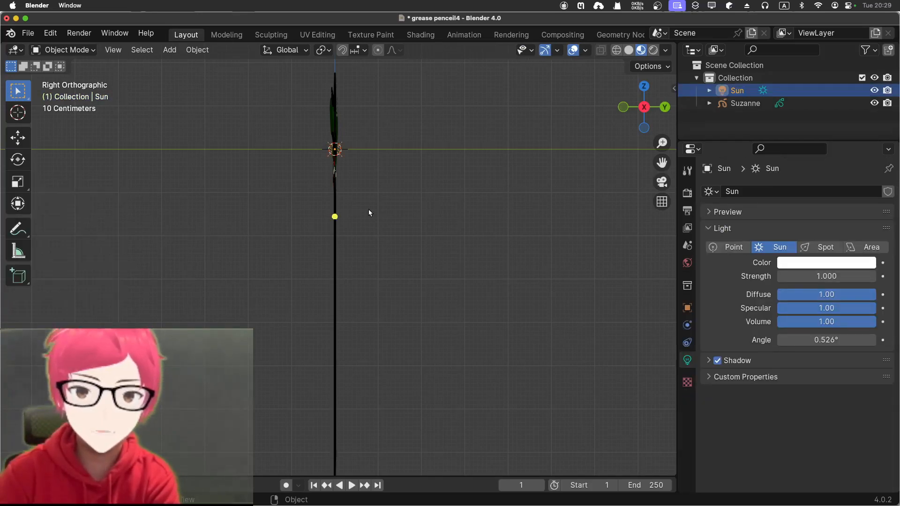
Step: Move the Sun light up and in front of Suzanne, and rotate it about -38° to aim at the character
key("g")
left_click(159, 97)
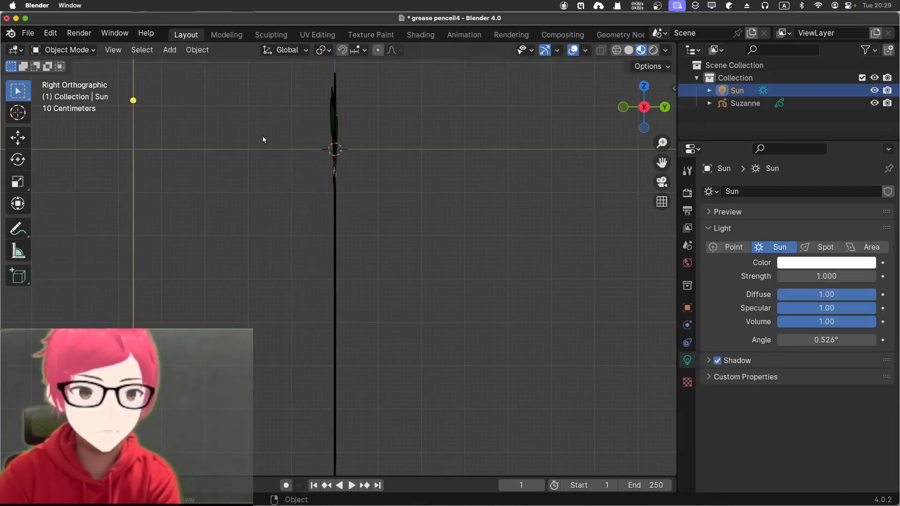
key("r")
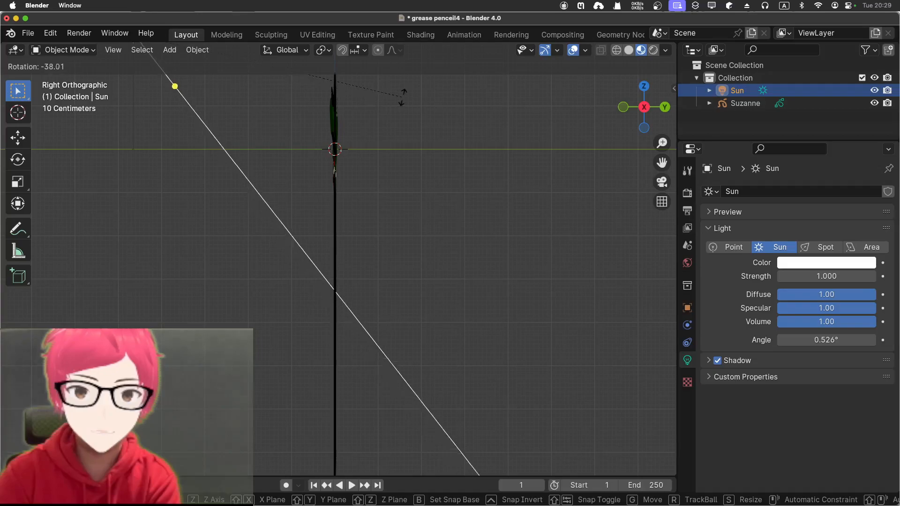
left_click(419, 100)
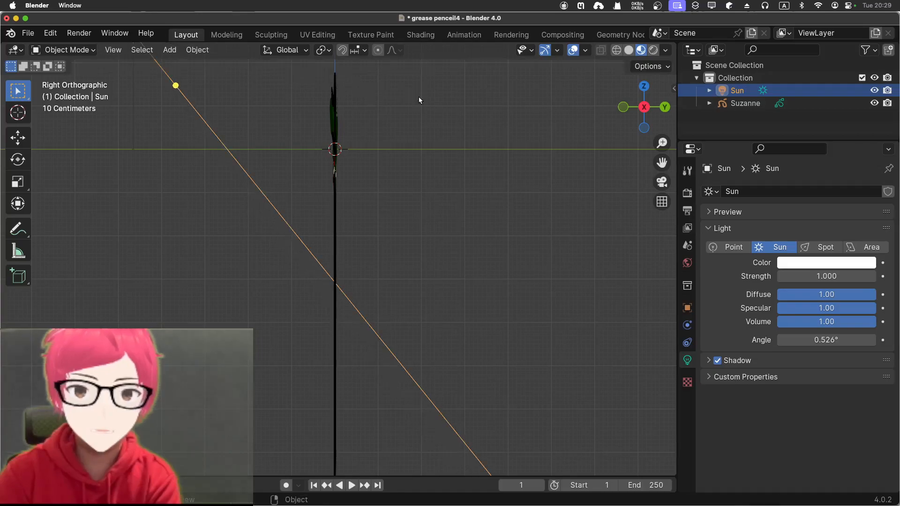
Step: Set the Sun light's strength to 100 and check Suzanne in Rendered shading
middle_click_drag(535, 207, 673, 224)
left_click(791, 271)
type("100")
key("Return")
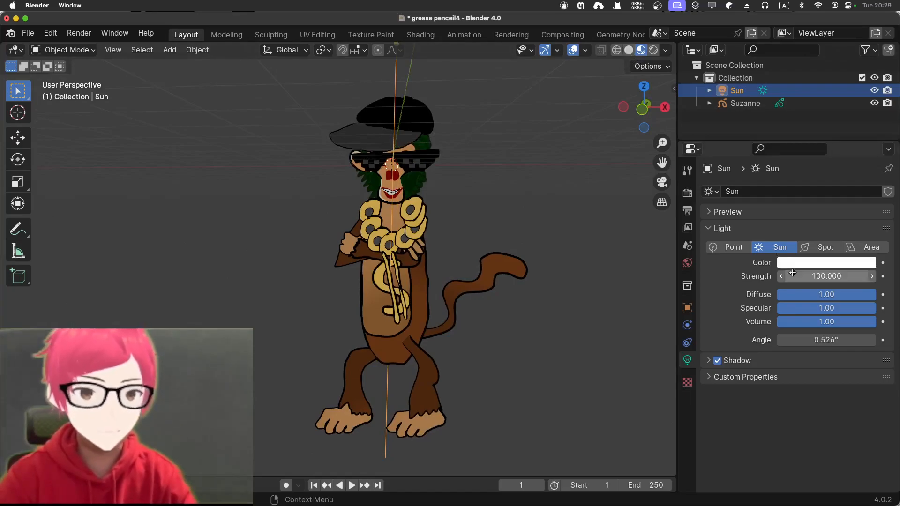
left_click(653, 49)
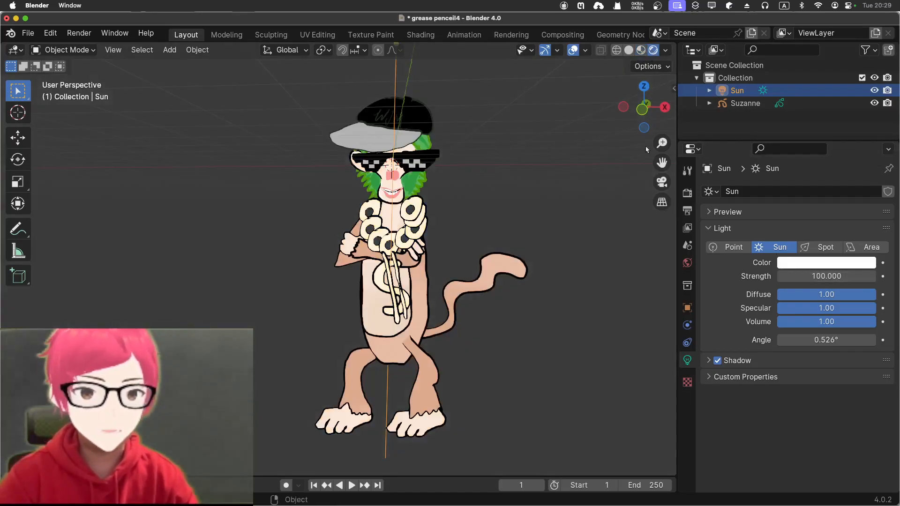
Step: Set the Sun light's strength to 10 and examine the lit character up close
left_click(810, 277)
type("10")
key("Return")
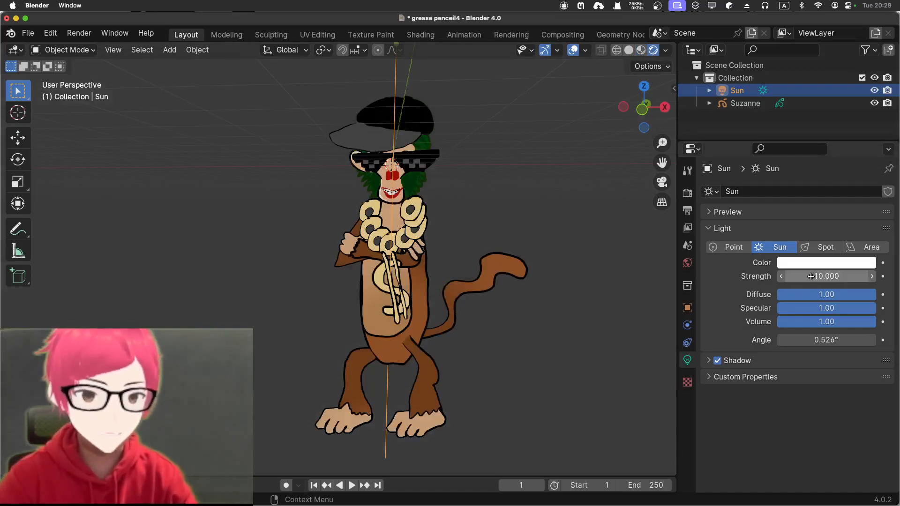
middle_click_drag(609, 281, 584, 276)
scroll(592, 260, "up", 2)
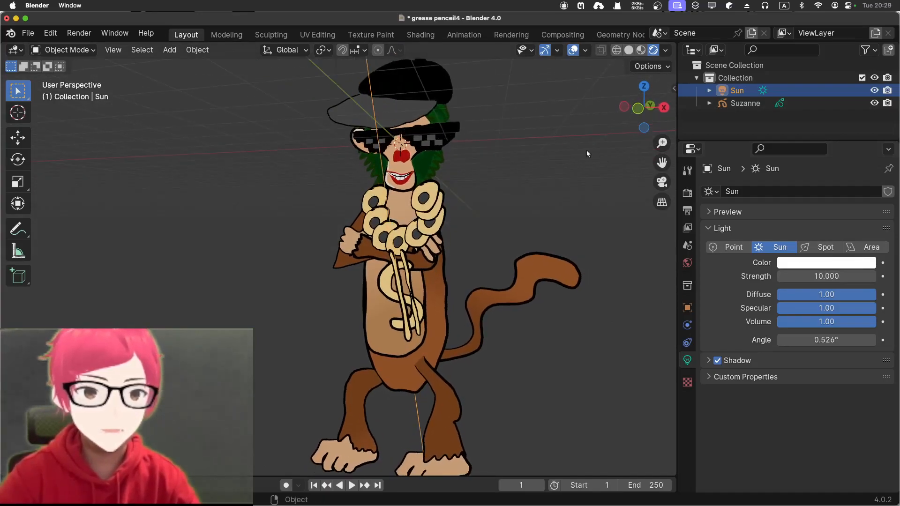
Step: Compare Suzanne in Solid and Material Preview shading, viewing the character from several angles with the Sun light deselected
left_click(631, 52)
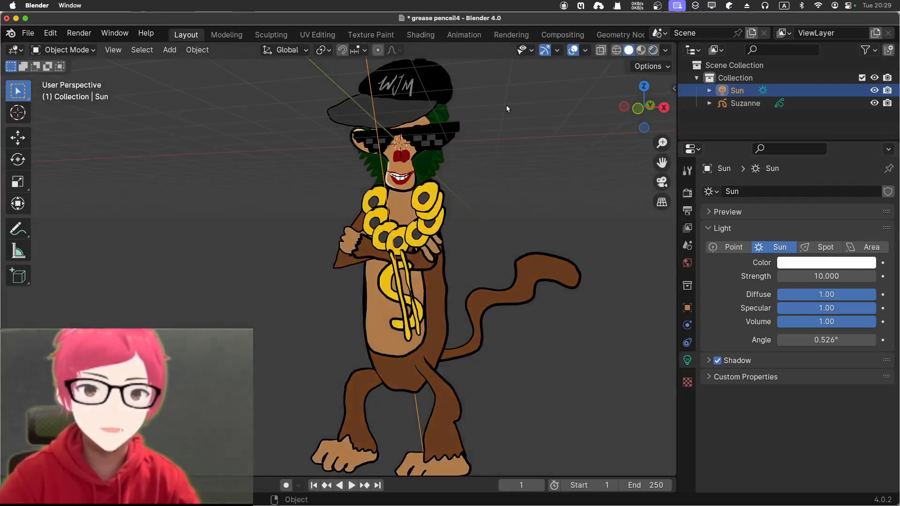
left_click(640, 51)
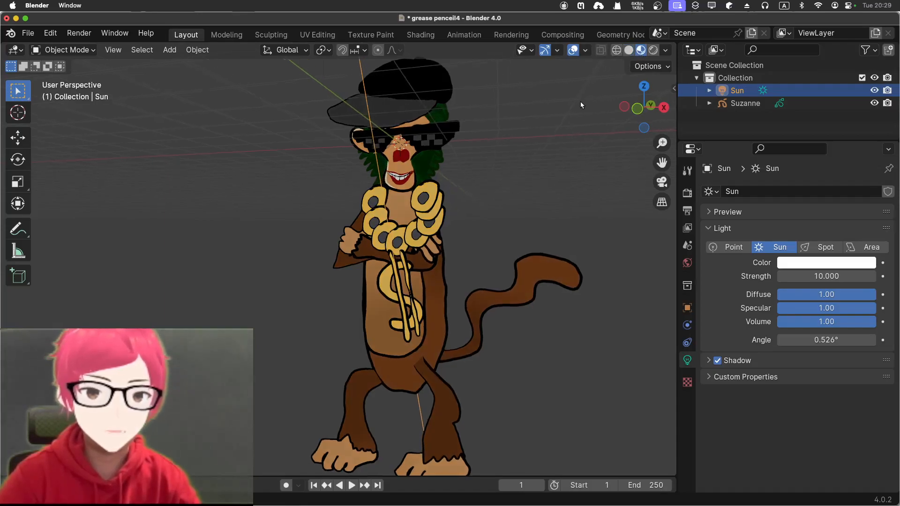
middle_click_drag(582, 92, 586, 101, "shift")
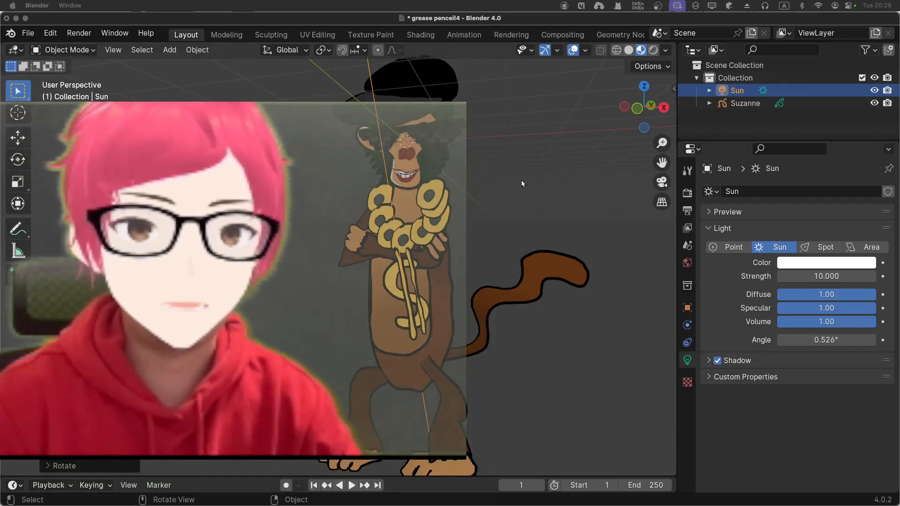
mouse_move(549, 194)
middle_mouse_down()
mouse_move(603, 185)
mouse_move(584, 193)
middle_mouse_up()
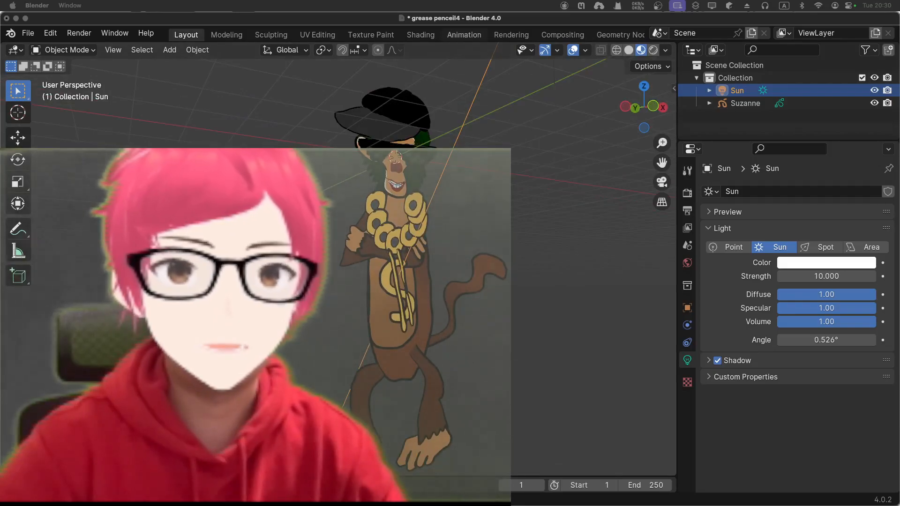
left_click(532, 214)
middle_click_drag(533, 214, 460, 214)
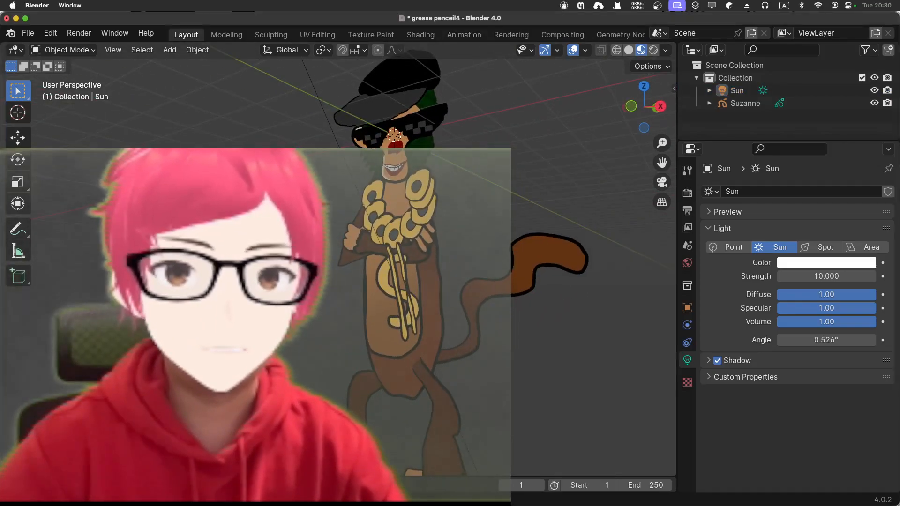
Step: Widen the 3D viewport to frame Suzanne in full and display the character in Solid shading
middle_click_drag(233, 217, 350, 206, "shift")
scroll(350, 207, "up", 1)
scroll(349, 207, "down", 2)
scroll(350, 207, "up", 2)
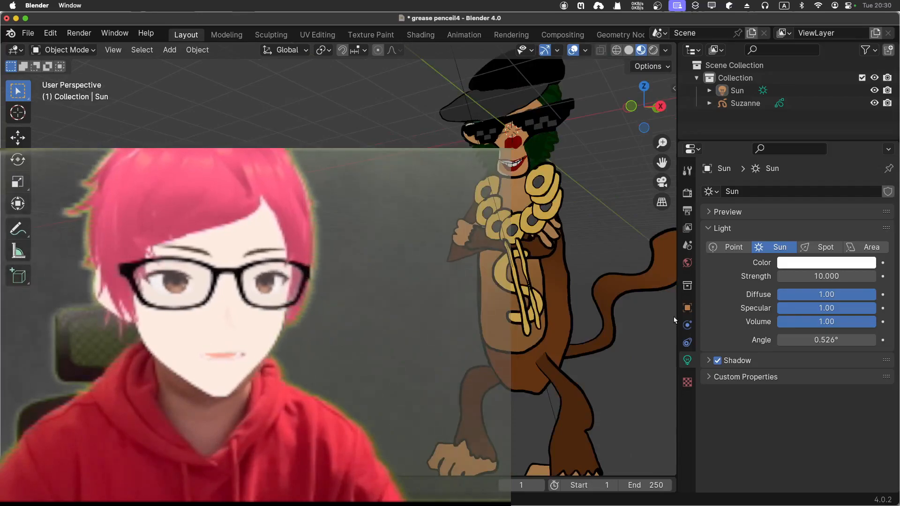
left_click_drag(675, 313, 845, 299)
scroll(677, 287, "down", 1)
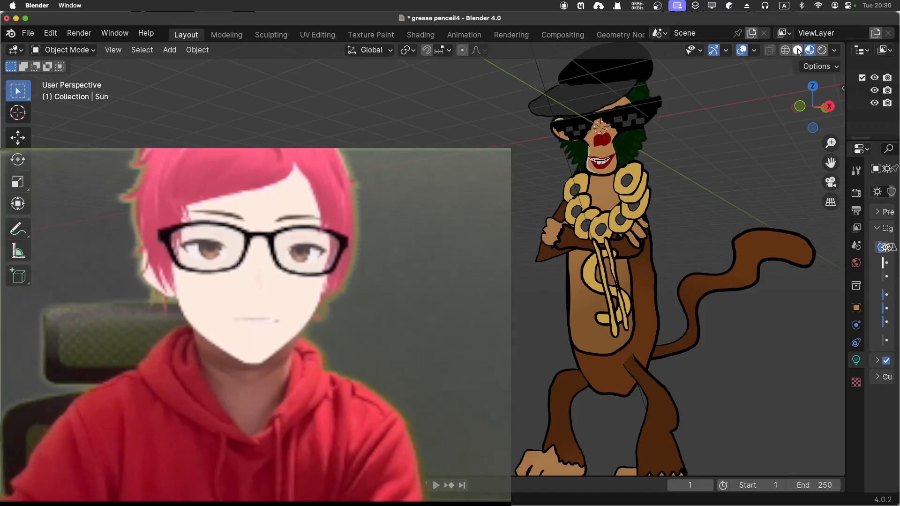
left_click(797, 50)
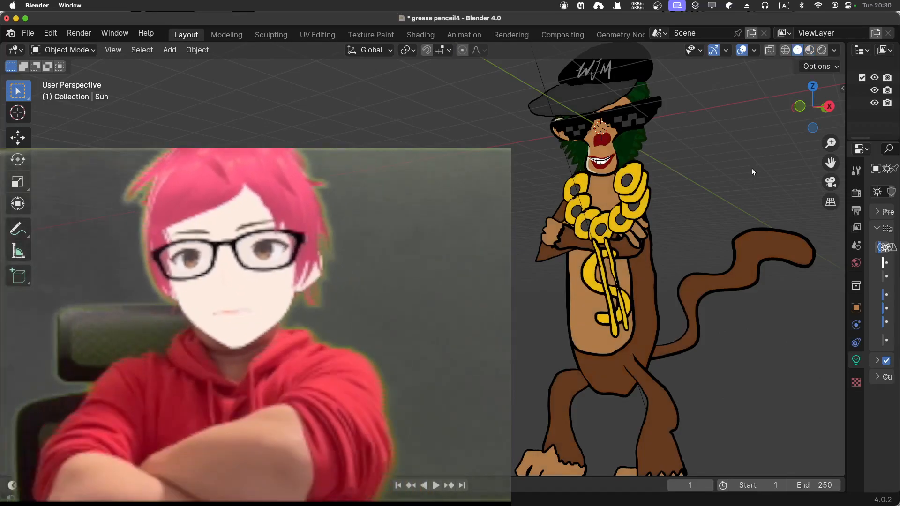